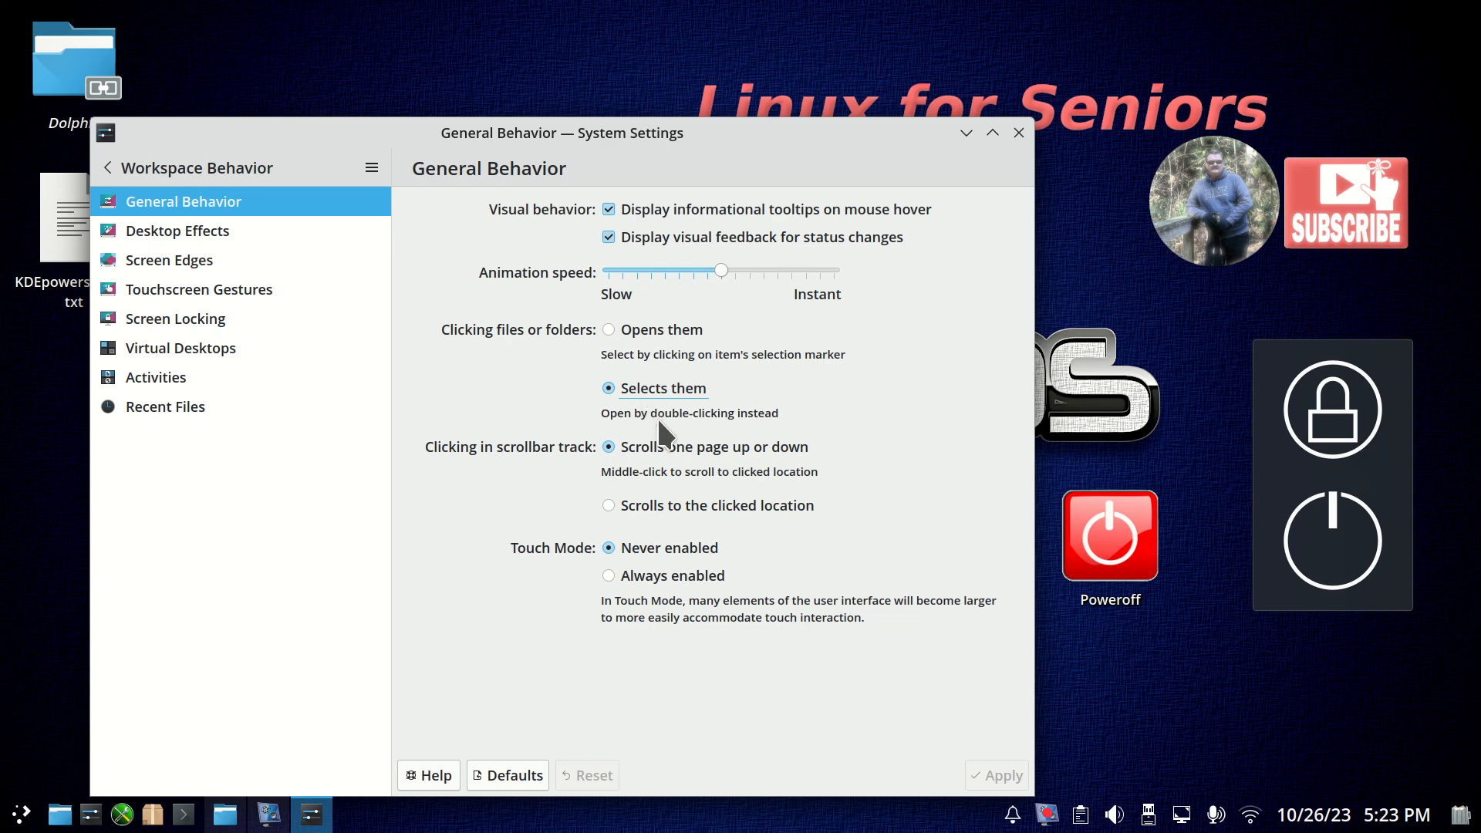
Try the Opens them option for clicking files or folders, restore Selects them, and close the settings window.
{"action": "left_click", "coordinate": [651, 331]}
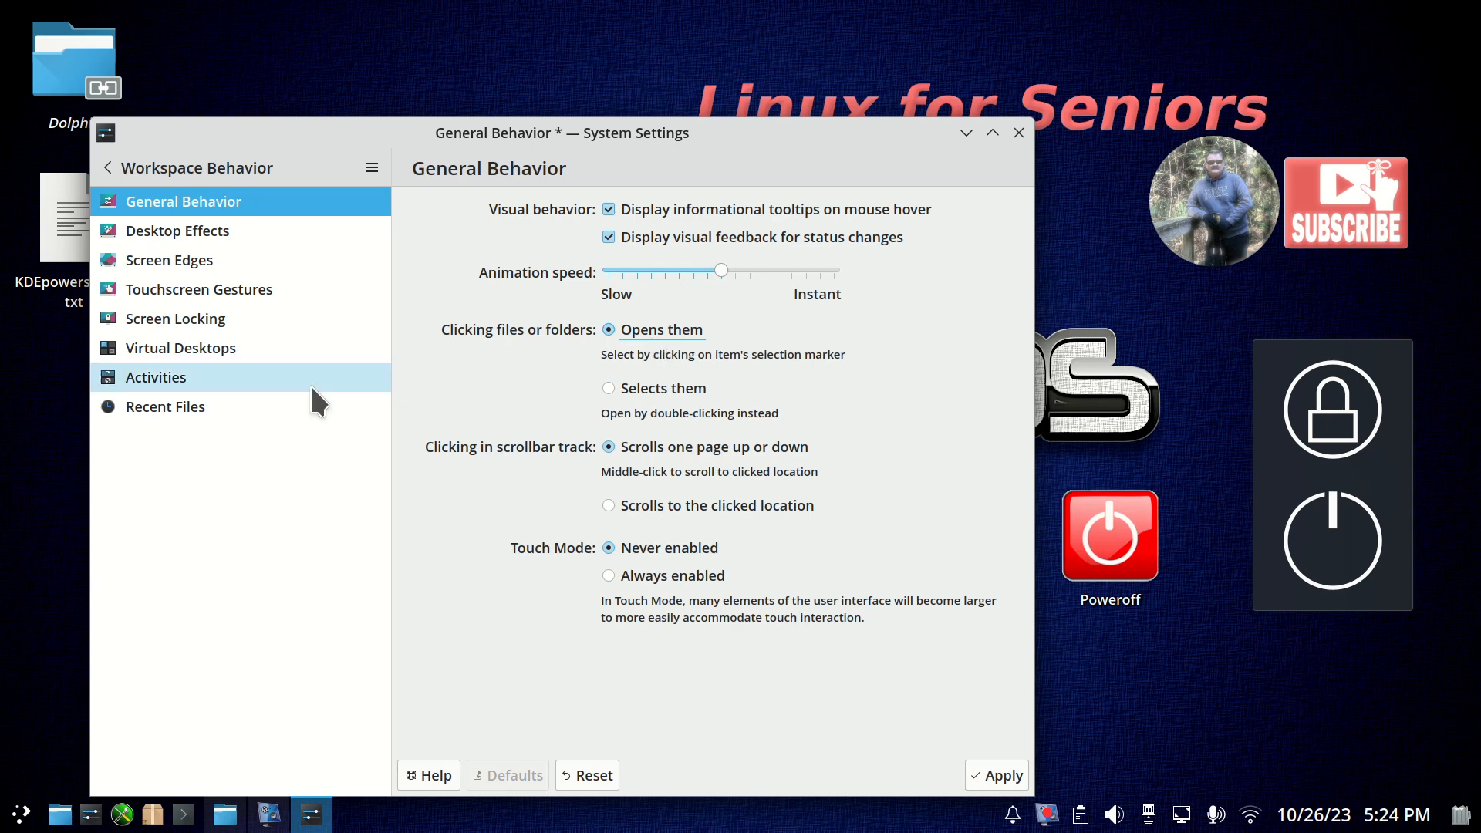
{"action": "left_click", "coordinate": [679, 394]}
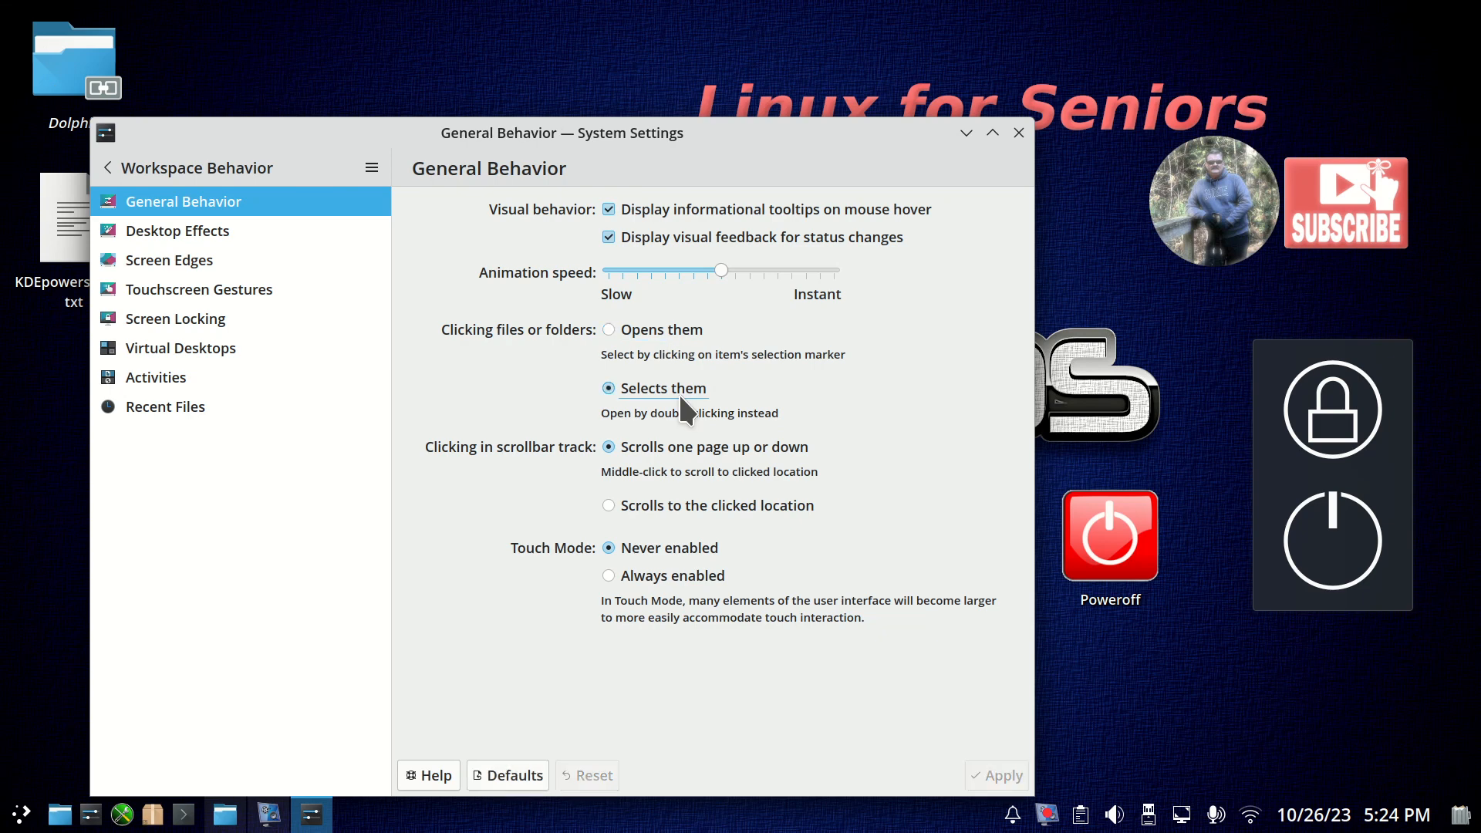
{"action": "left_click", "coordinate": [651, 330]}
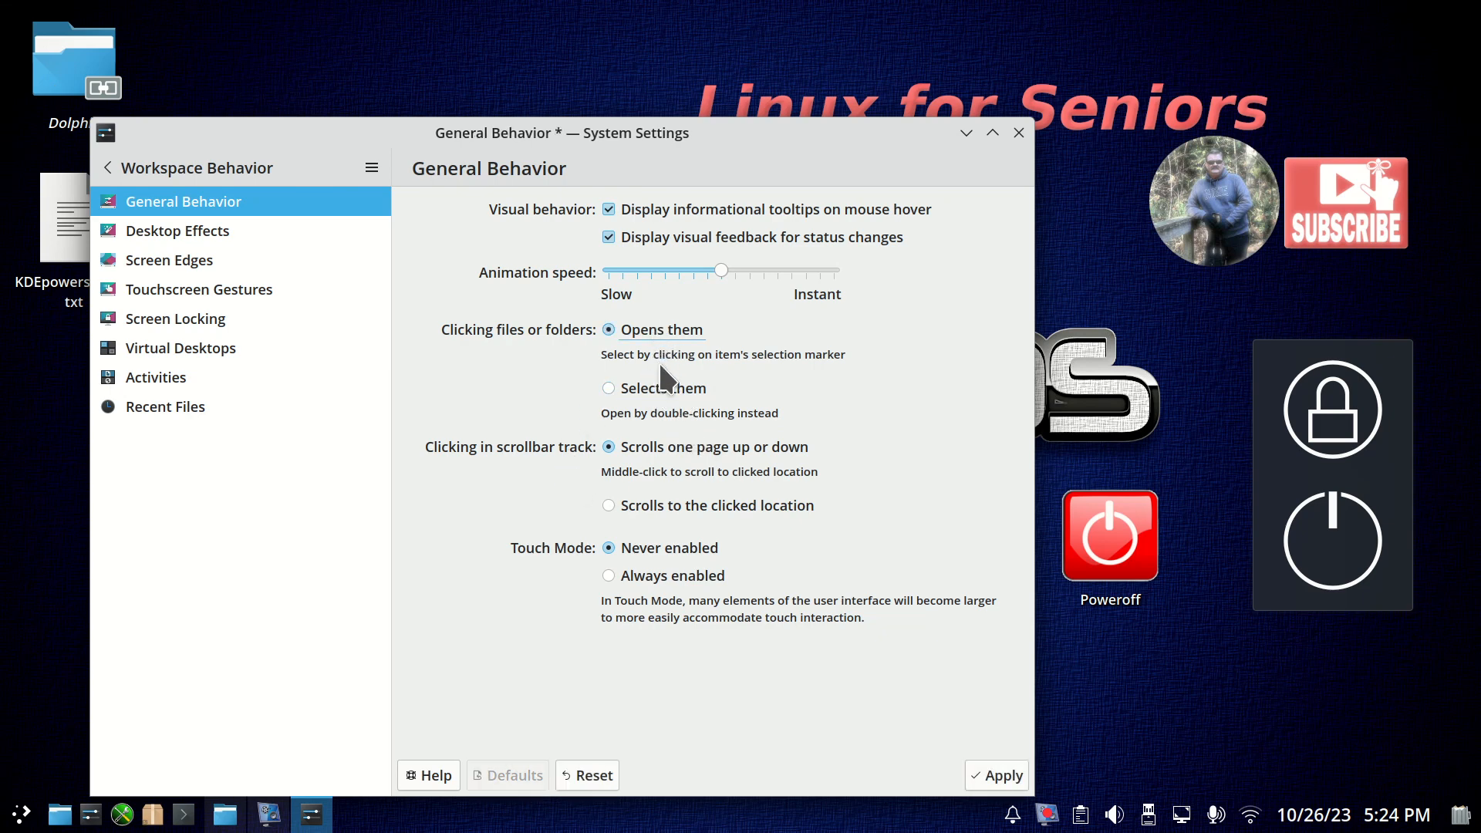
{"action": "left_click", "coordinate": [661, 392]}
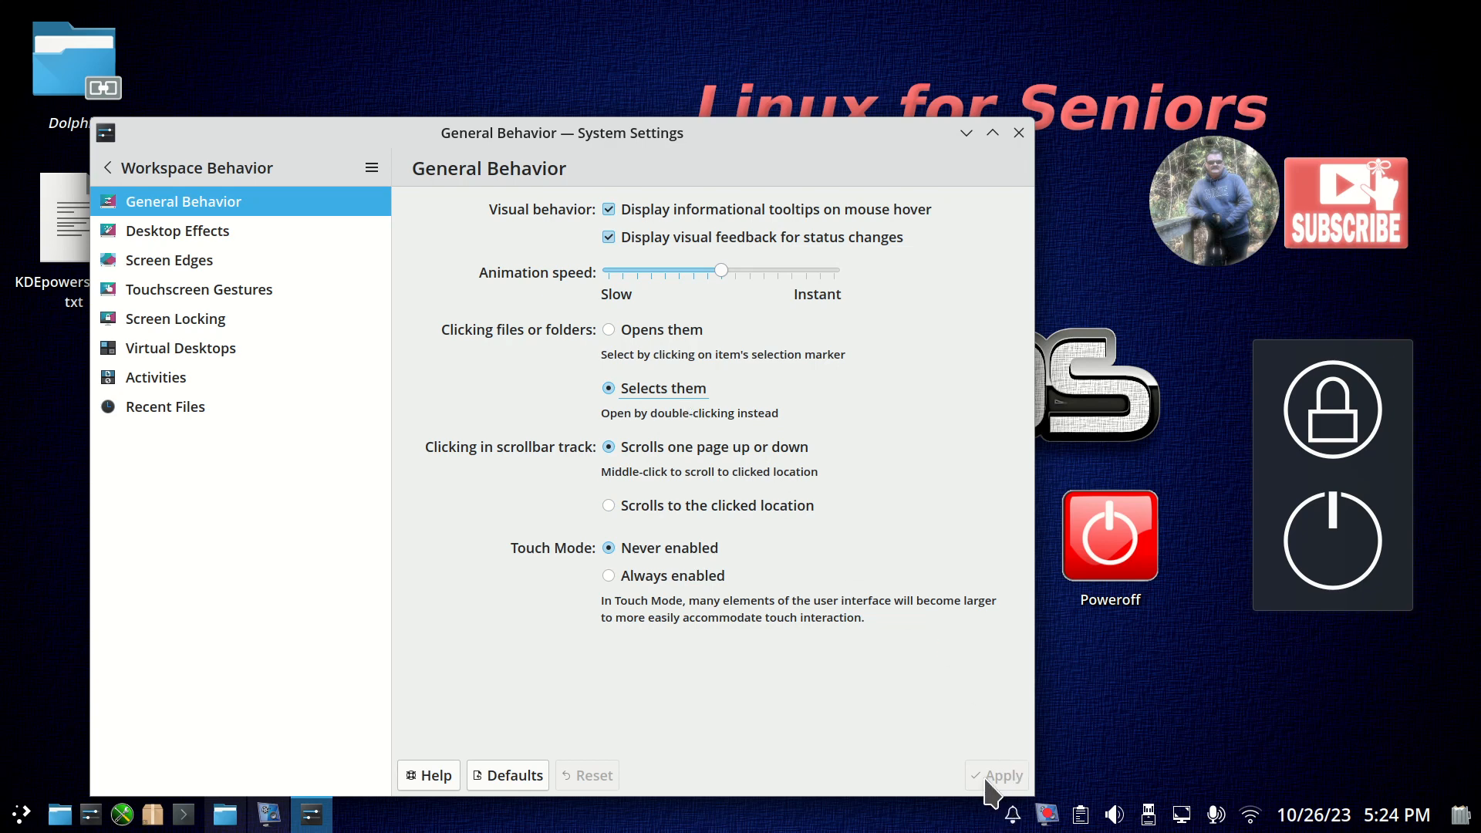
{"action": "left_click", "coordinate": [652, 330]}
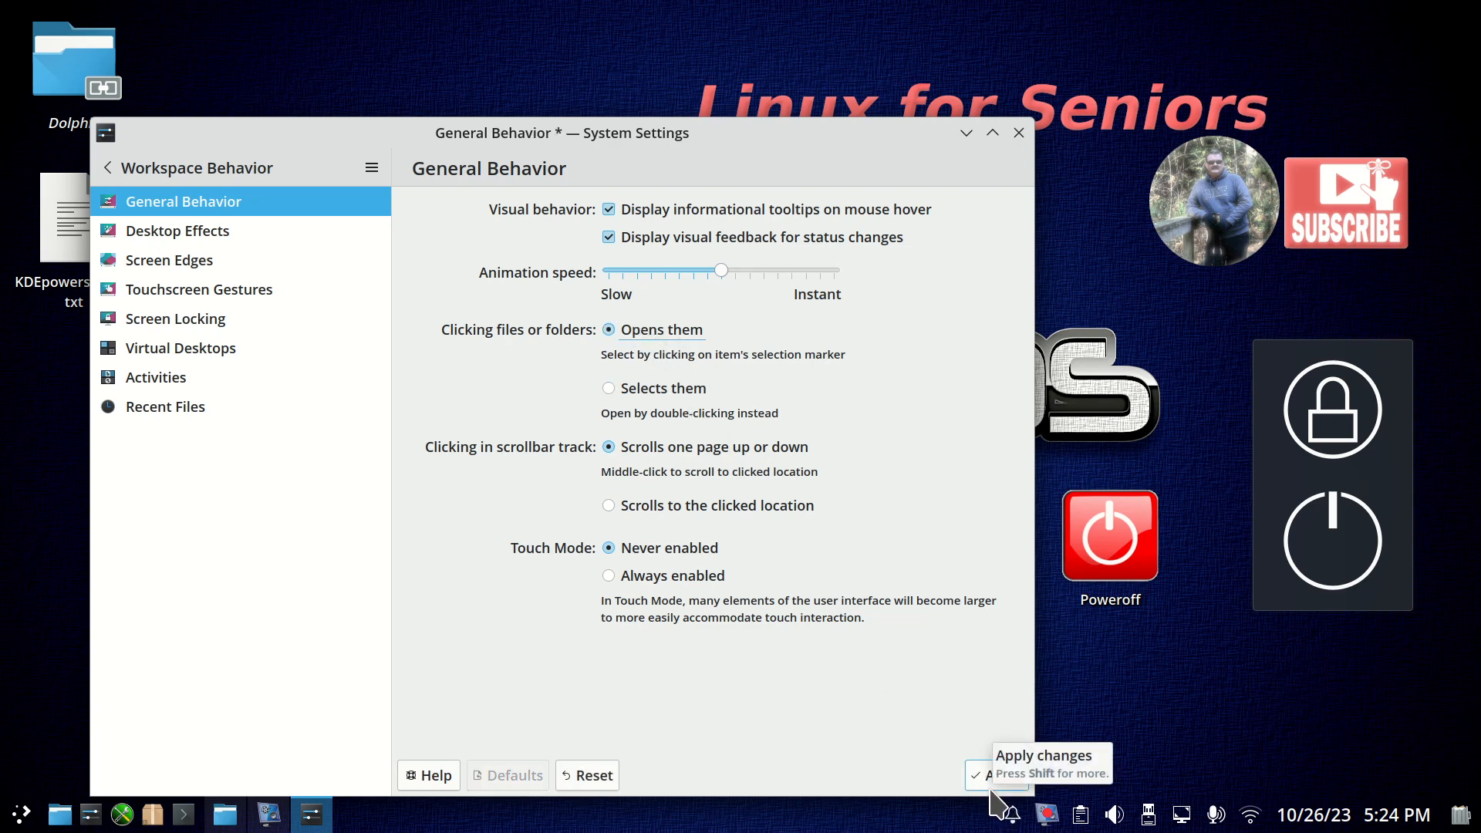
{"action": "left_click", "coordinate": [624, 393]}
{"action": "left_click", "coordinate": [1018, 133]}
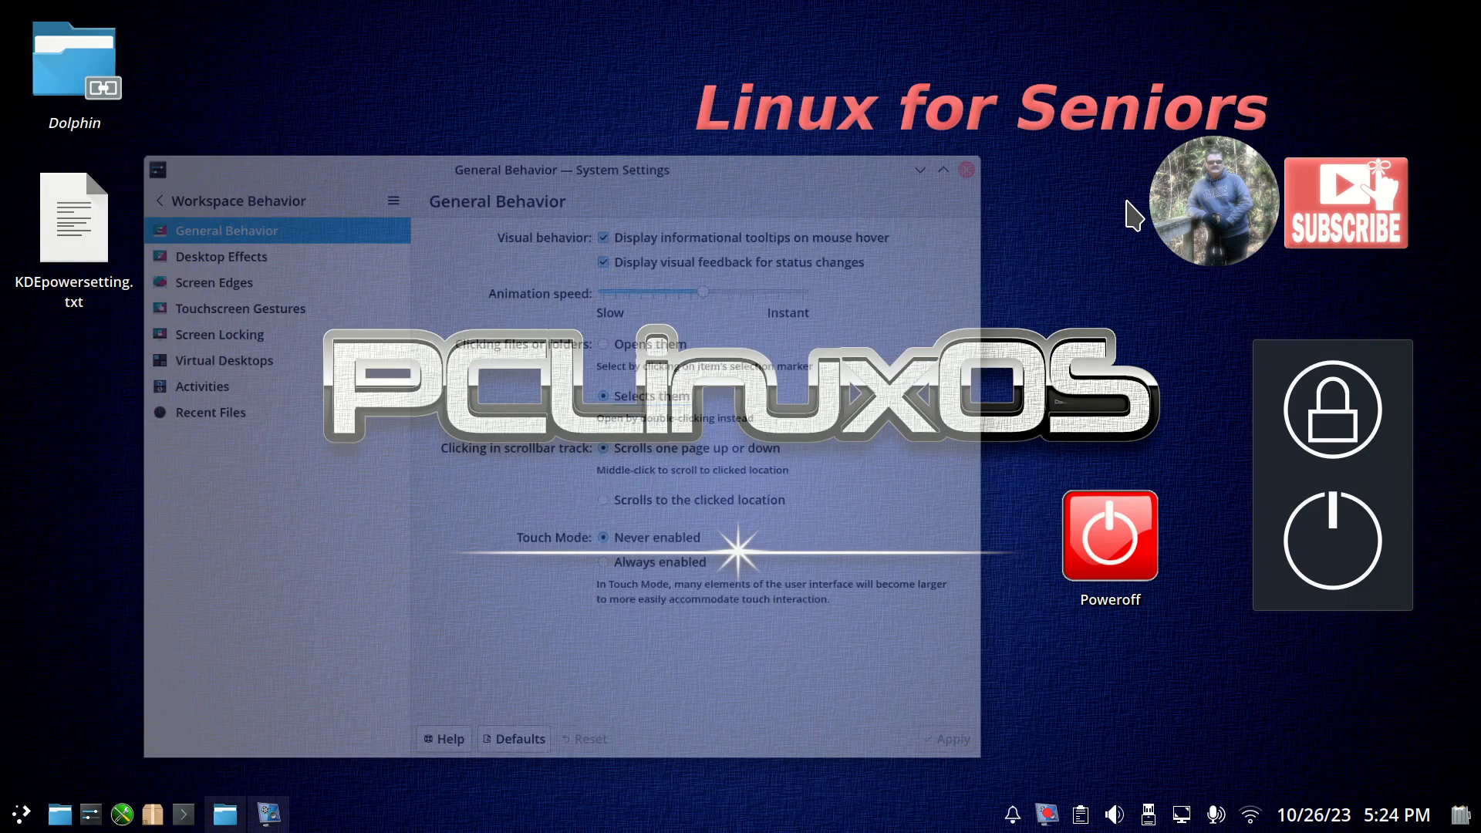
Bring up the shutdown confirmation screen from the desktop and cancel it.
{"action": "left_click", "coordinate": [1333, 540]}
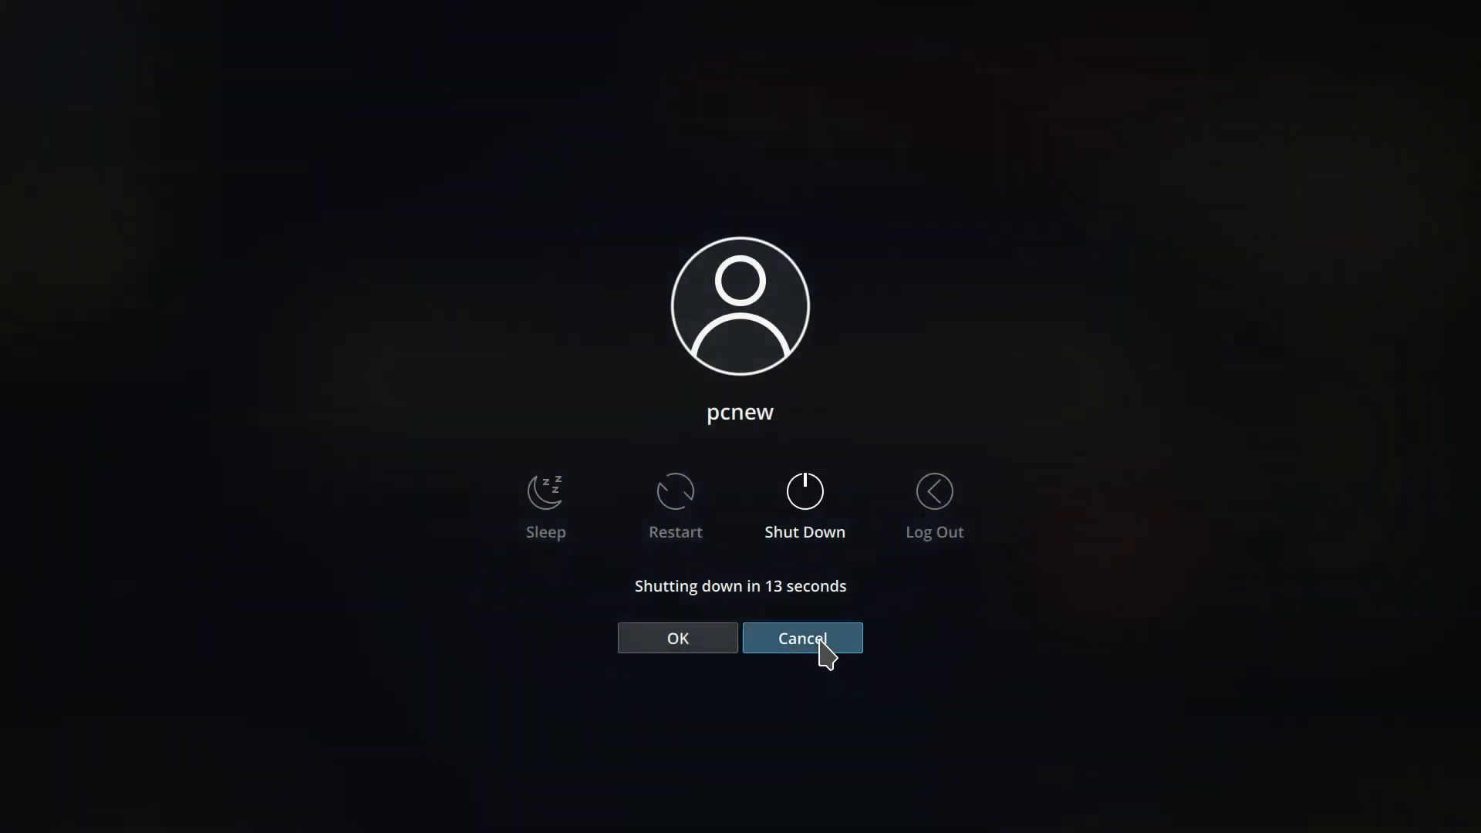
{"action": "left_click", "coordinate": [802, 638]}
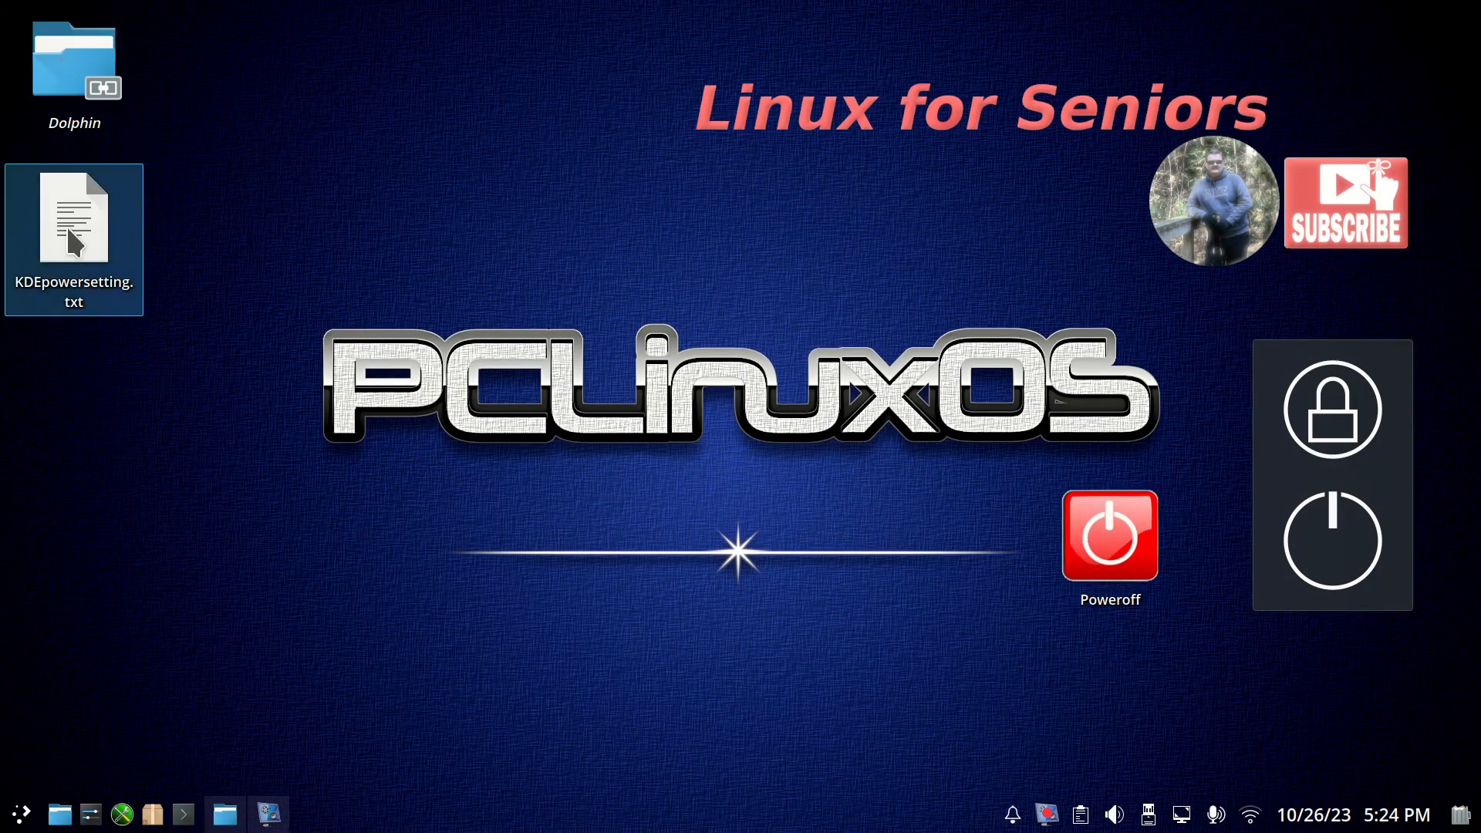
Open Dolphin at the Home folder, try maximizing and restoring its window, and reposition it on the desktop.
{"action": "left_click", "coordinate": [85, 73]}
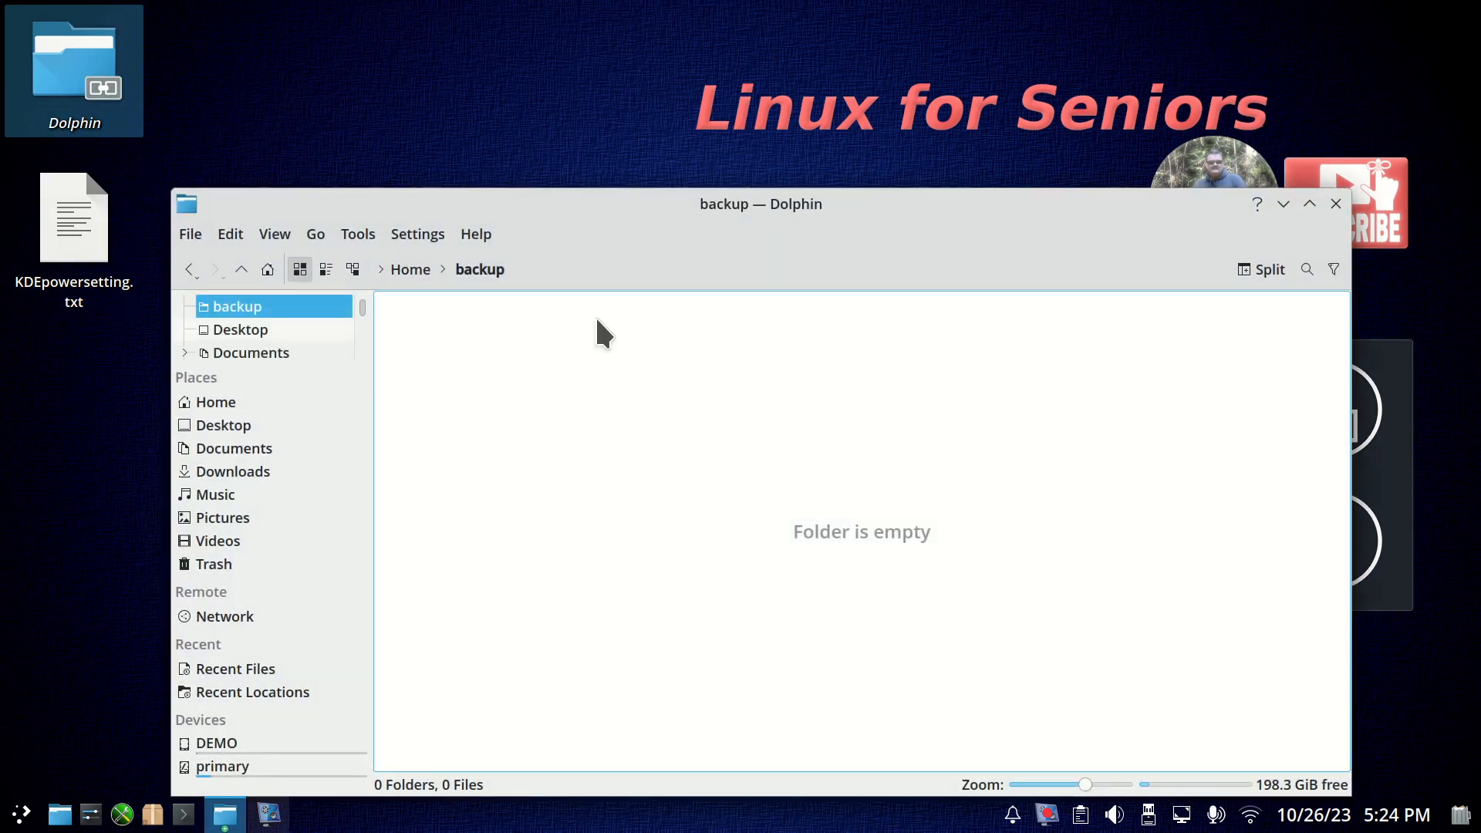
{"action": "left_click", "coordinate": [272, 403]}
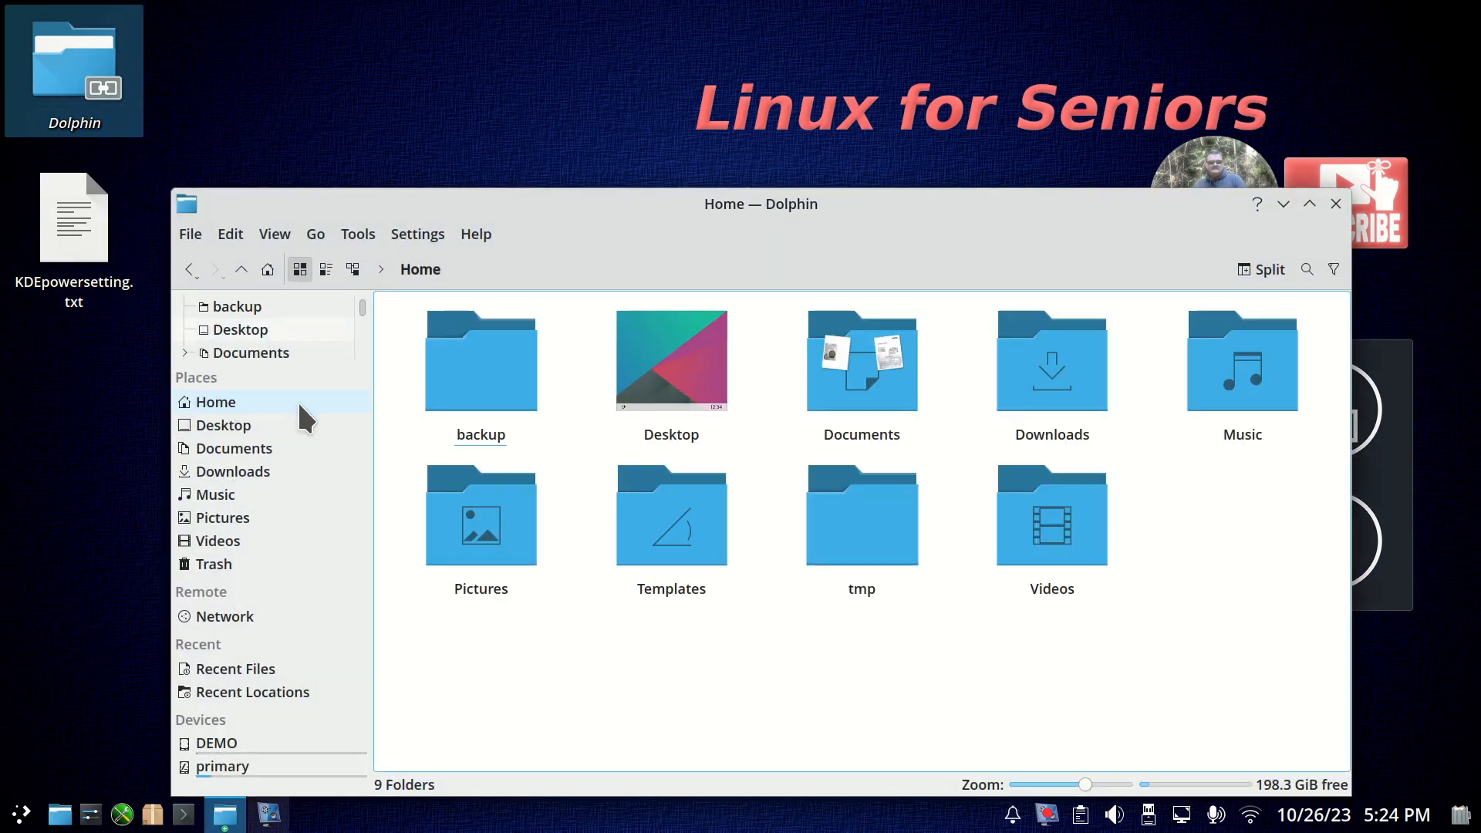
{"action": "left_click_drag", "start_coordinate": [815, 208], "coordinate": [744, 60]}
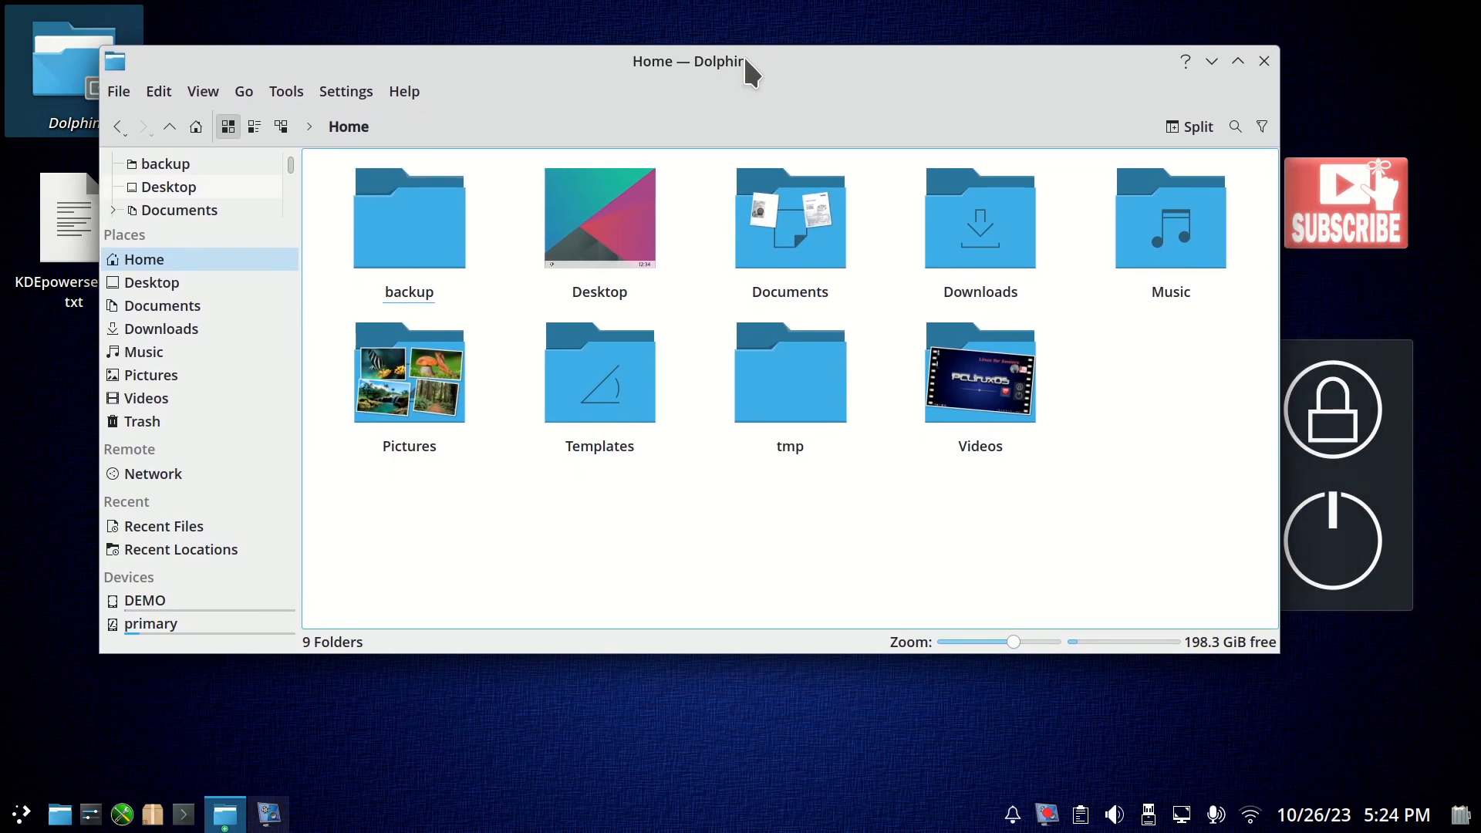
{"action": "double_click", "coordinate": [836, 57]}
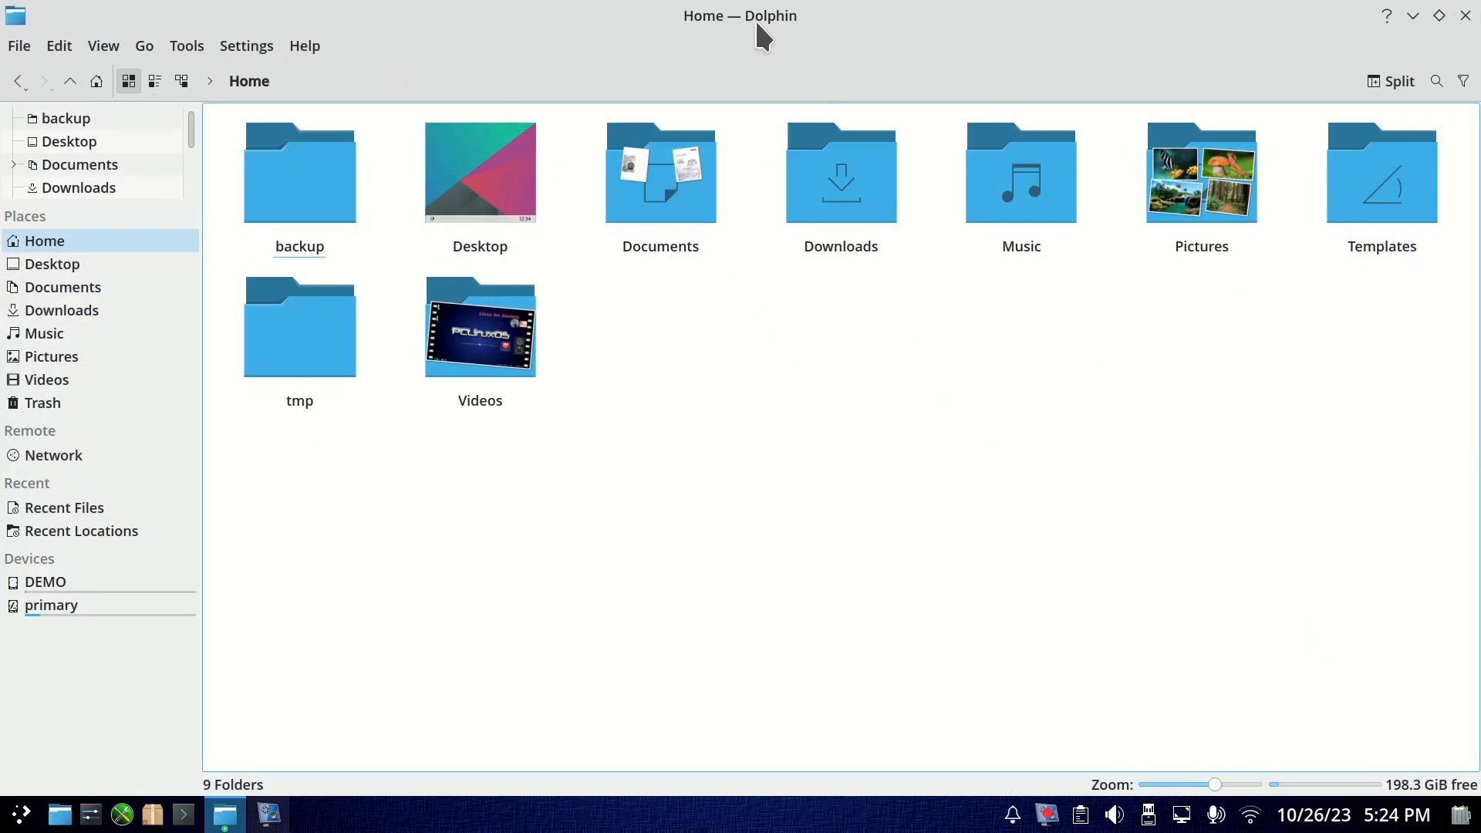
{"action": "double_click", "coordinate": [576, 11]}
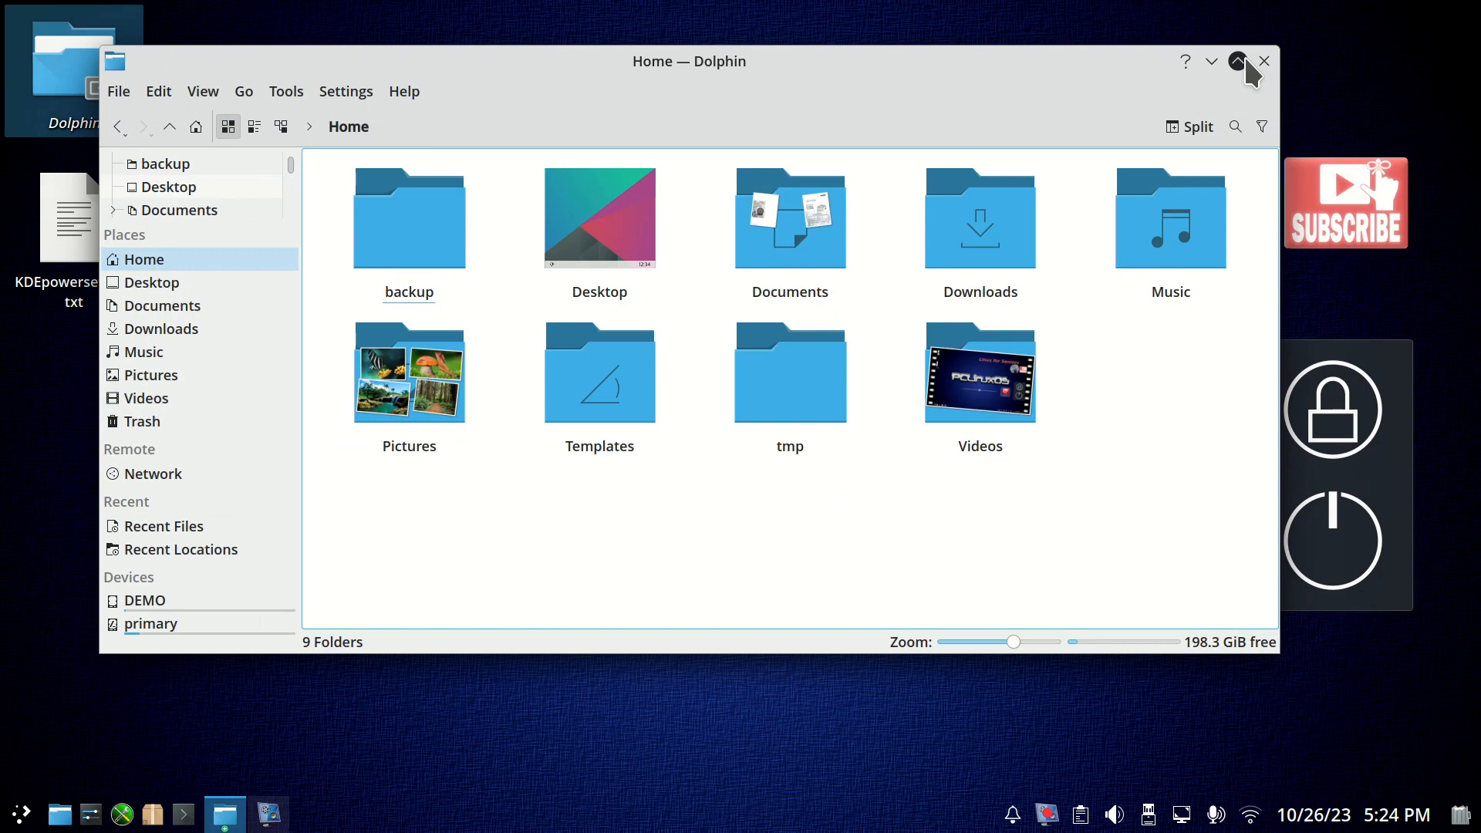
{"action": "left_click_drag", "start_coordinate": [864, 62], "coordinate": [846, 161]}
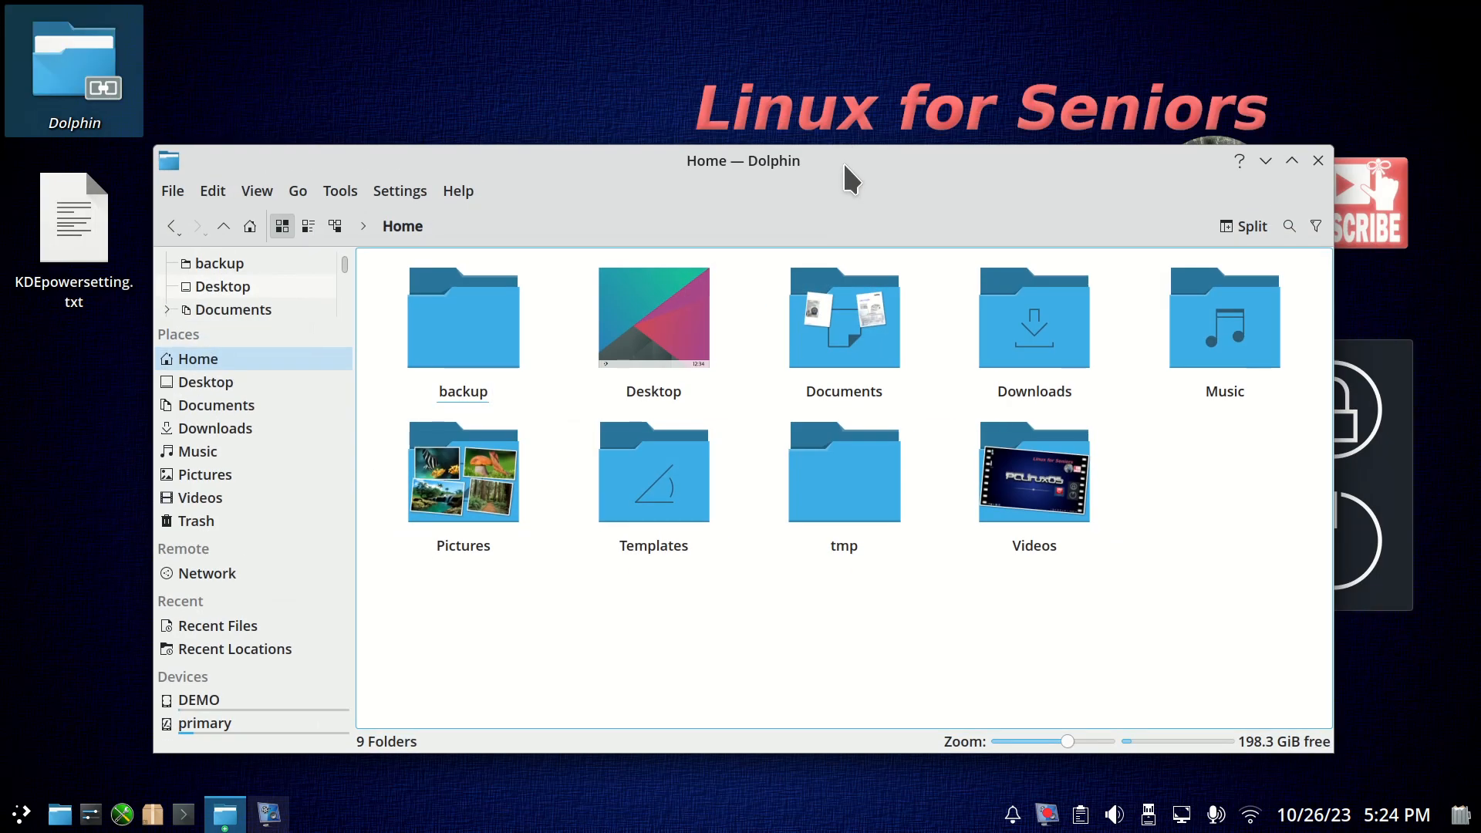
{"action": "right_click", "coordinate": [845, 164]}
{"action": "mouse_move", "coordinate": [933, 231]}
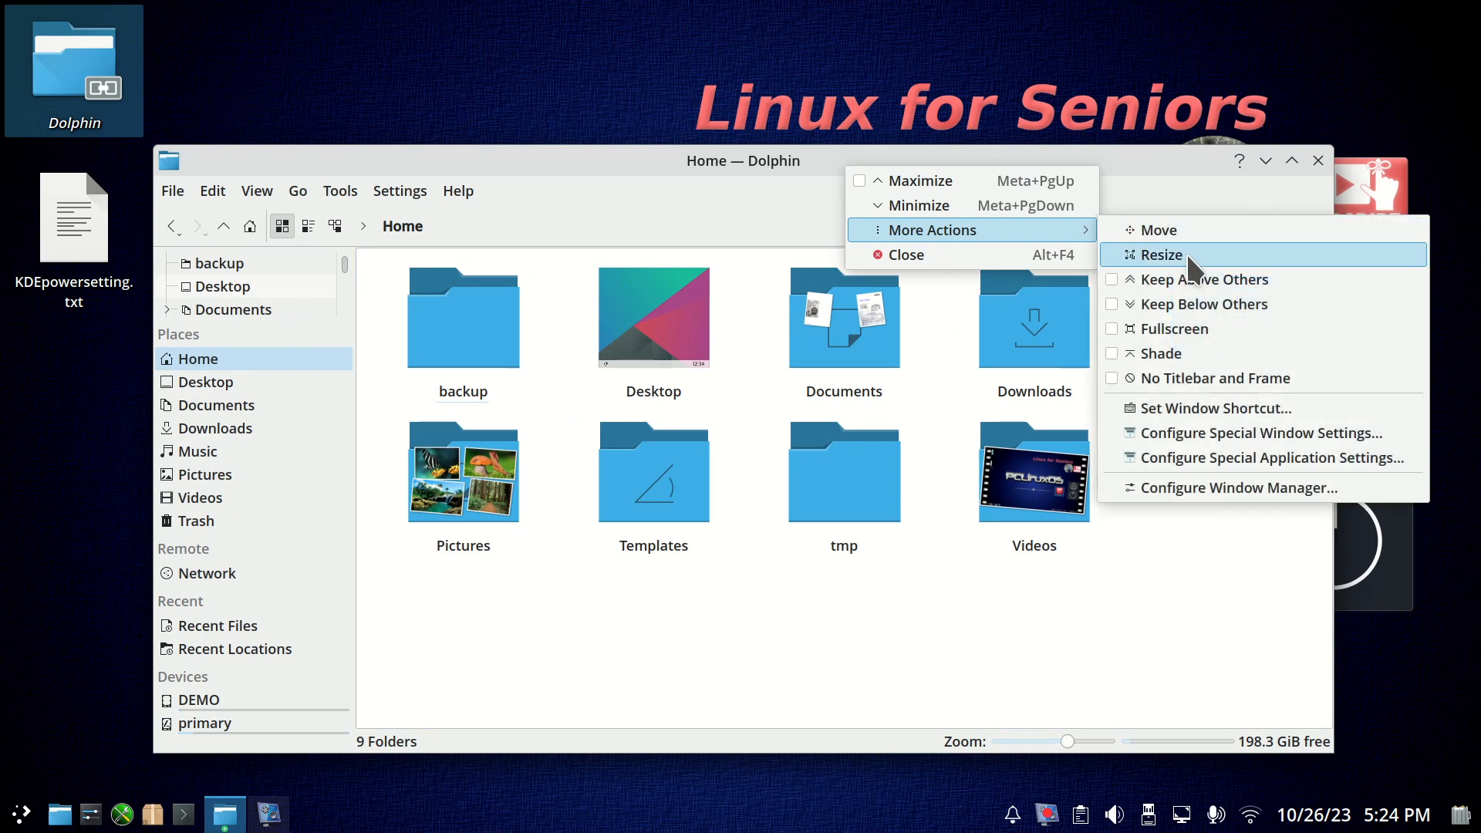
{"action": "left_click", "coordinate": [649, 206]}
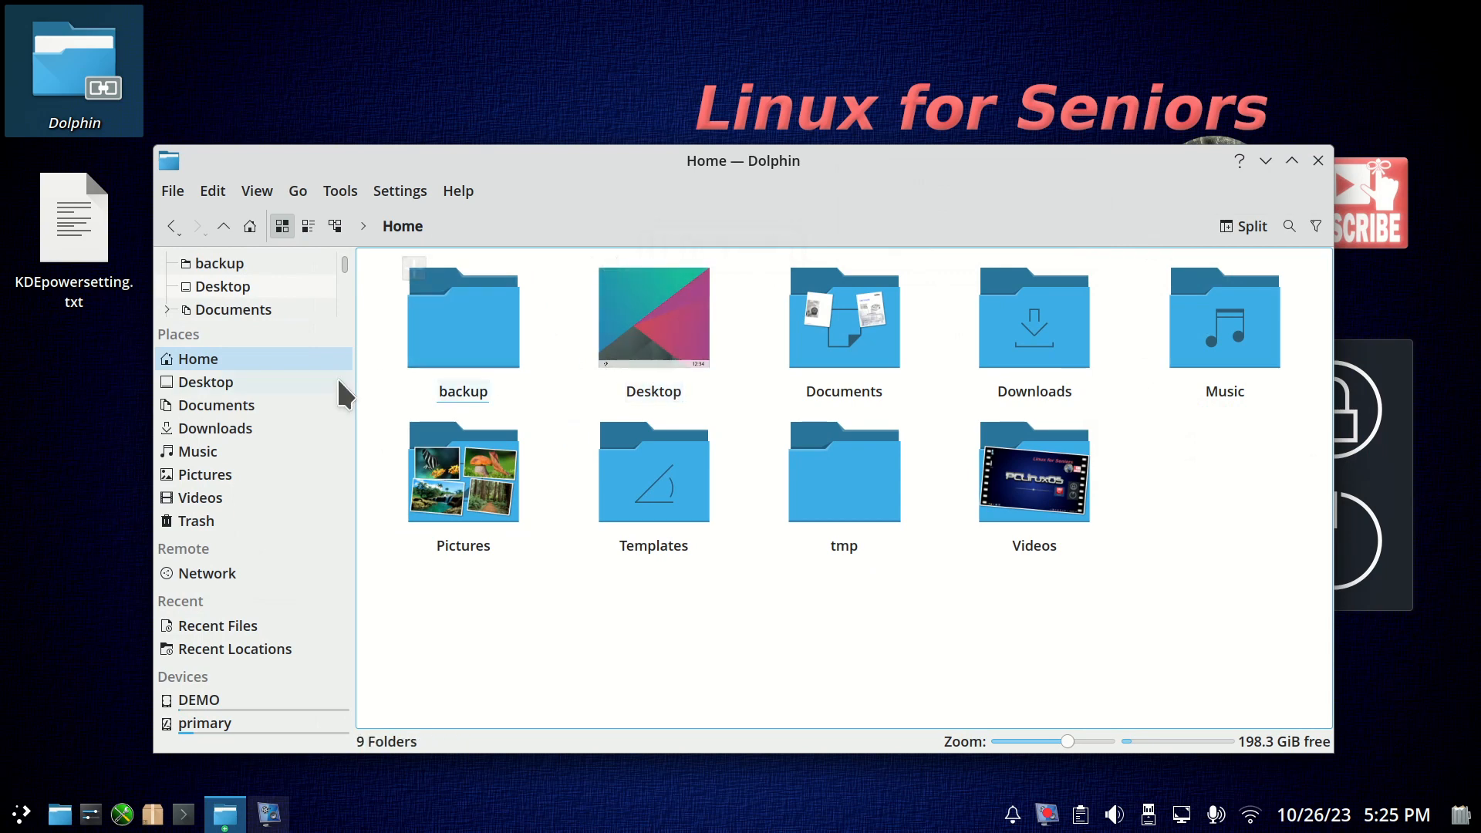
Open the scripts folder inside Documents and look over the options for creating a new text file there.
{"action": "left_click", "coordinate": [799, 345]}
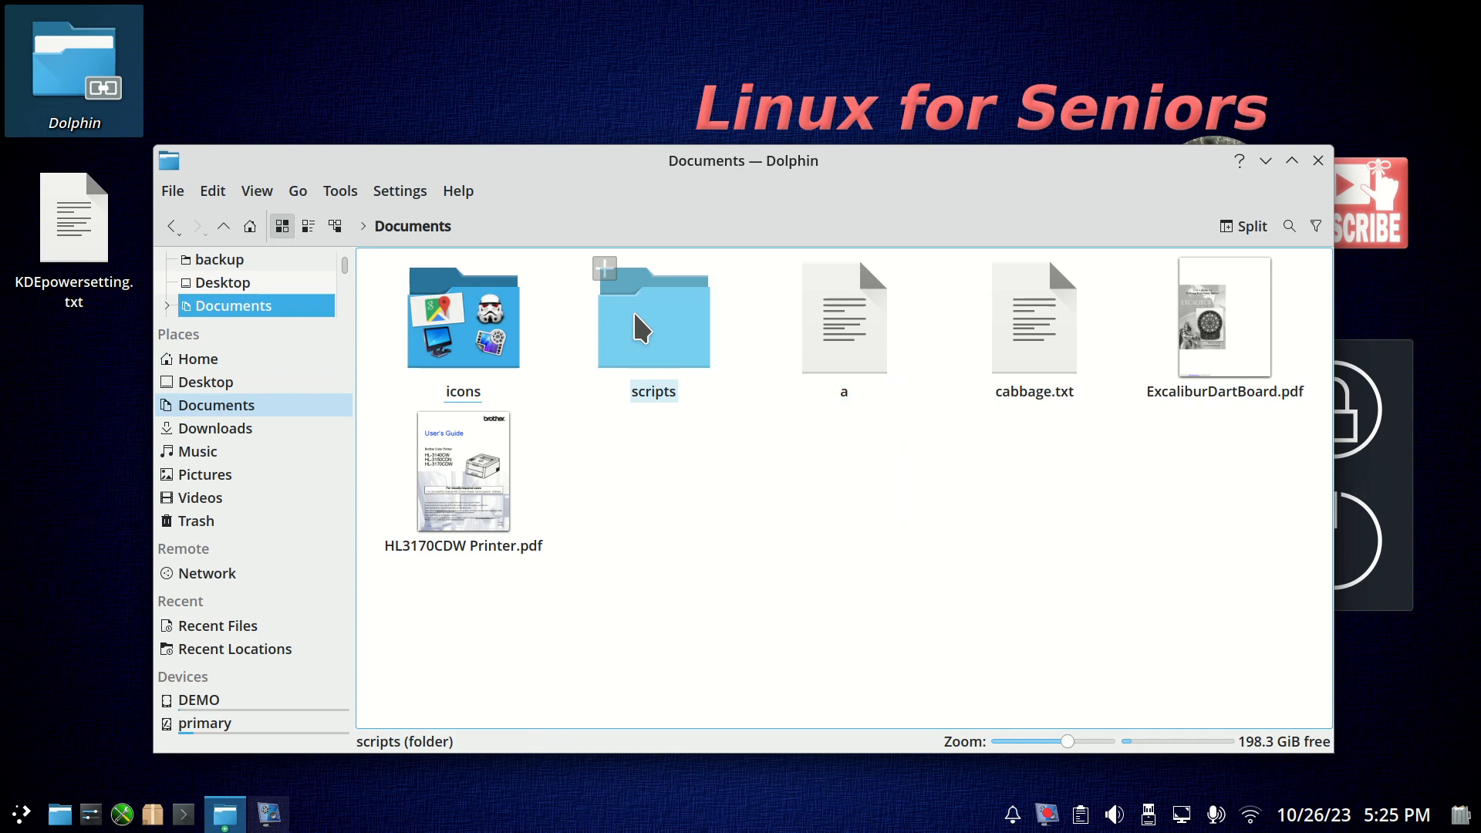
{"action": "left_click", "coordinate": [640, 328]}
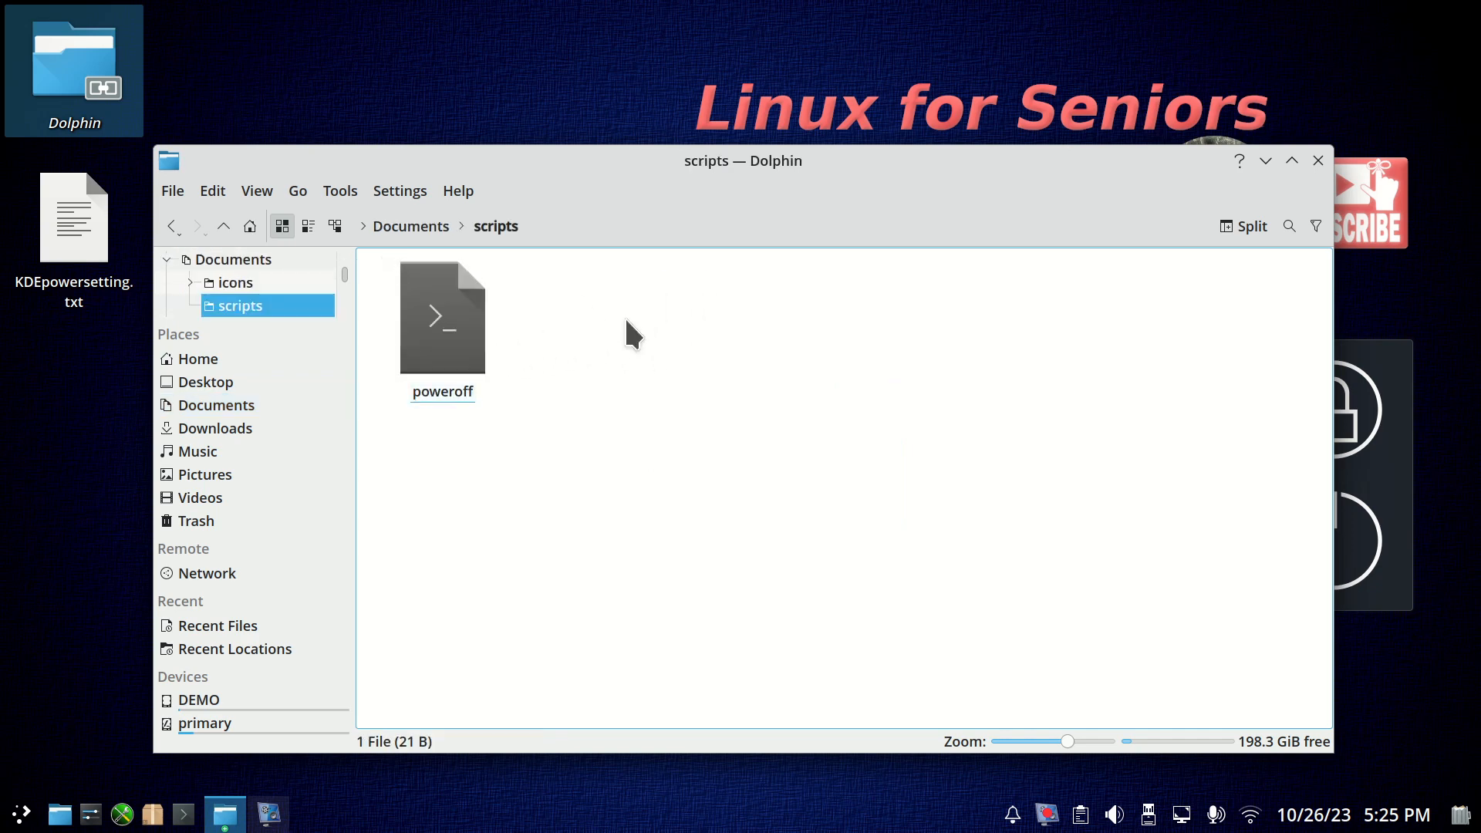
{"action": "right_click", "coordinate": [627, 322]}
{"action": "mouse_move", "coordinate": [690, 334]}
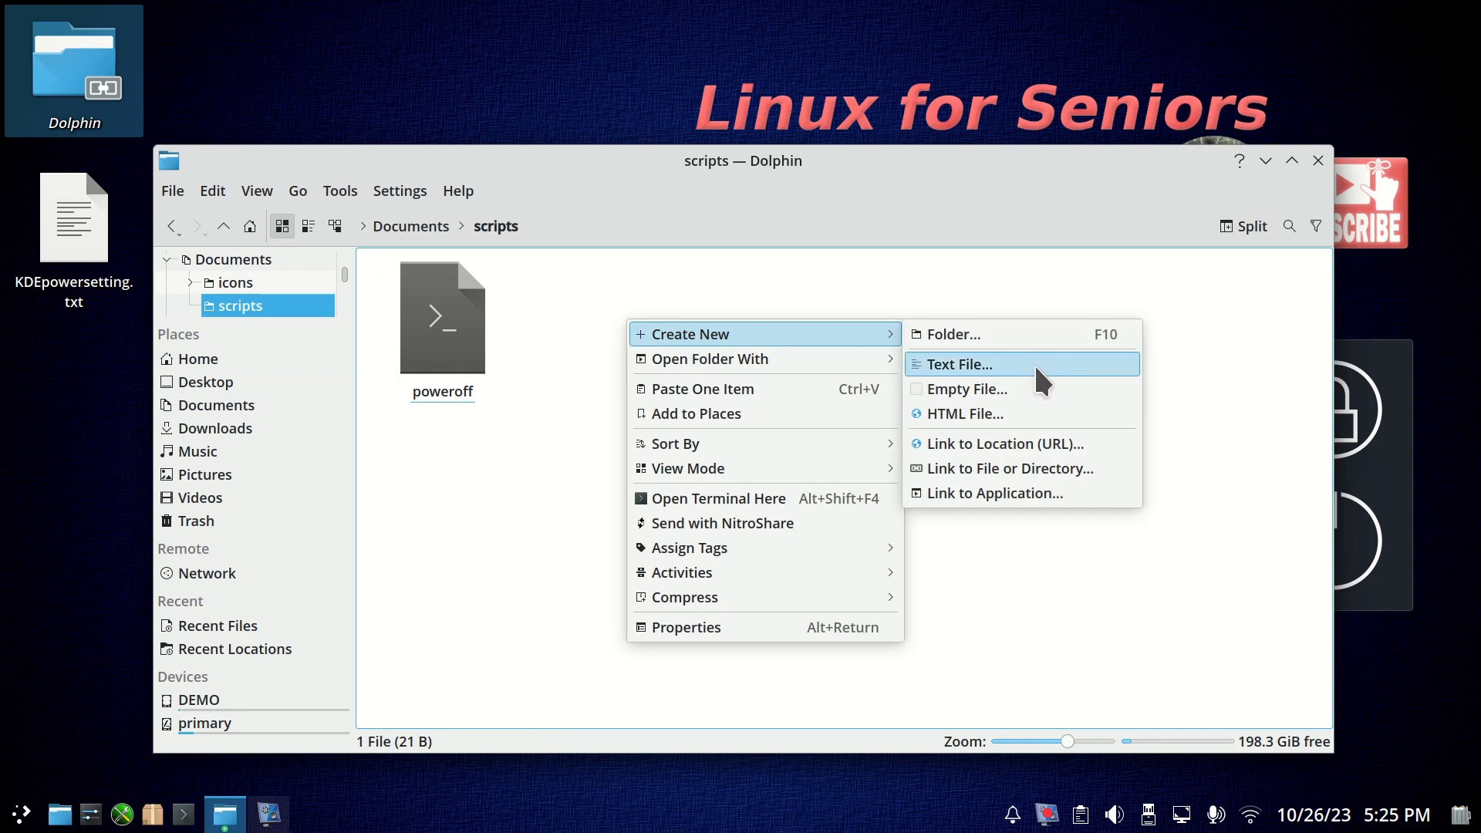
{"action": "left_click", "coordinate": [543, 456]}
Open the poweroff script in the text editor instead of executing it.
{"action": "left_click", "coordinate": [443, 330]}
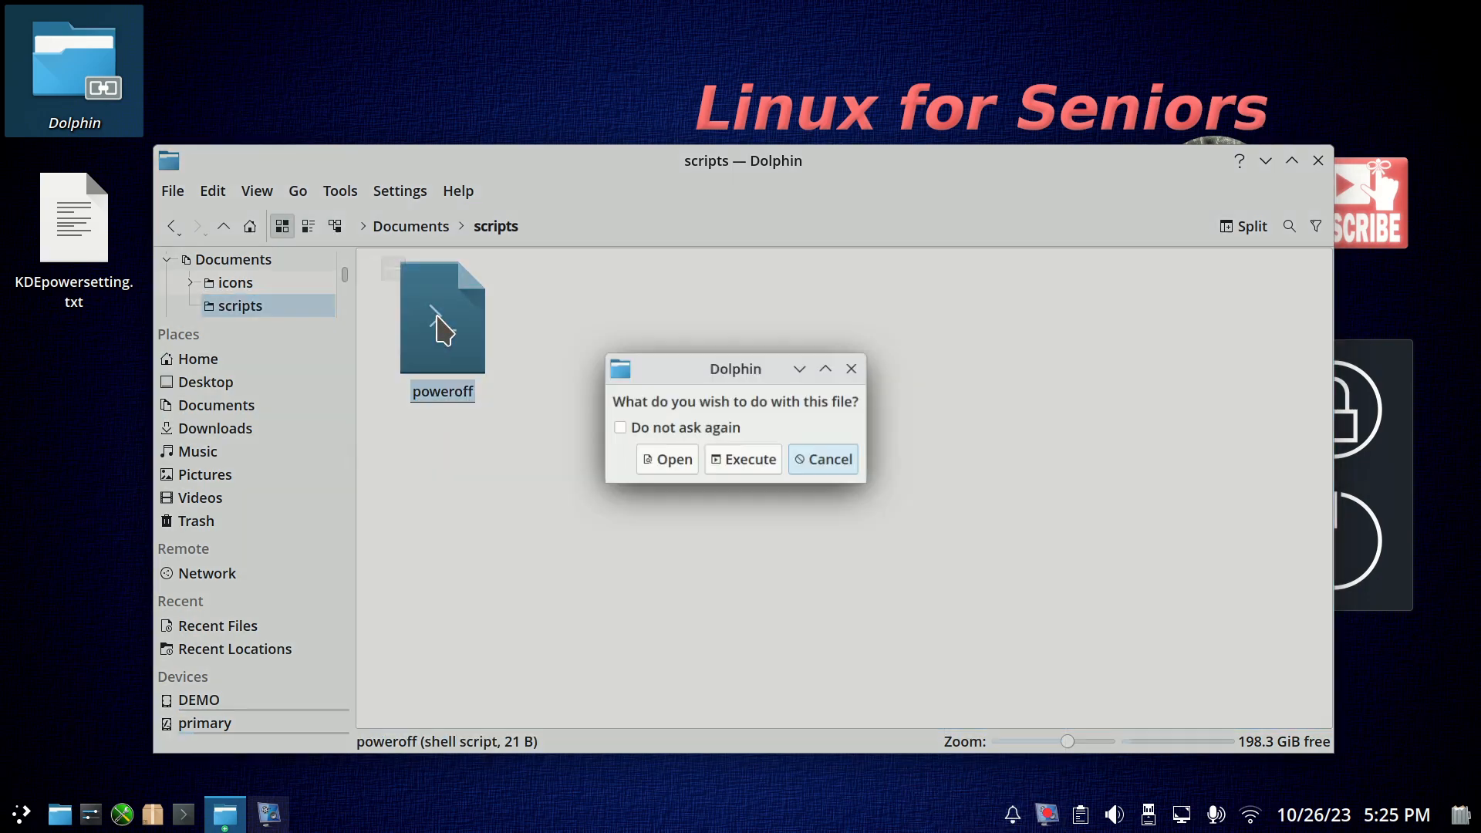
{"action": "left_click", "coordinate": [672, 459]}
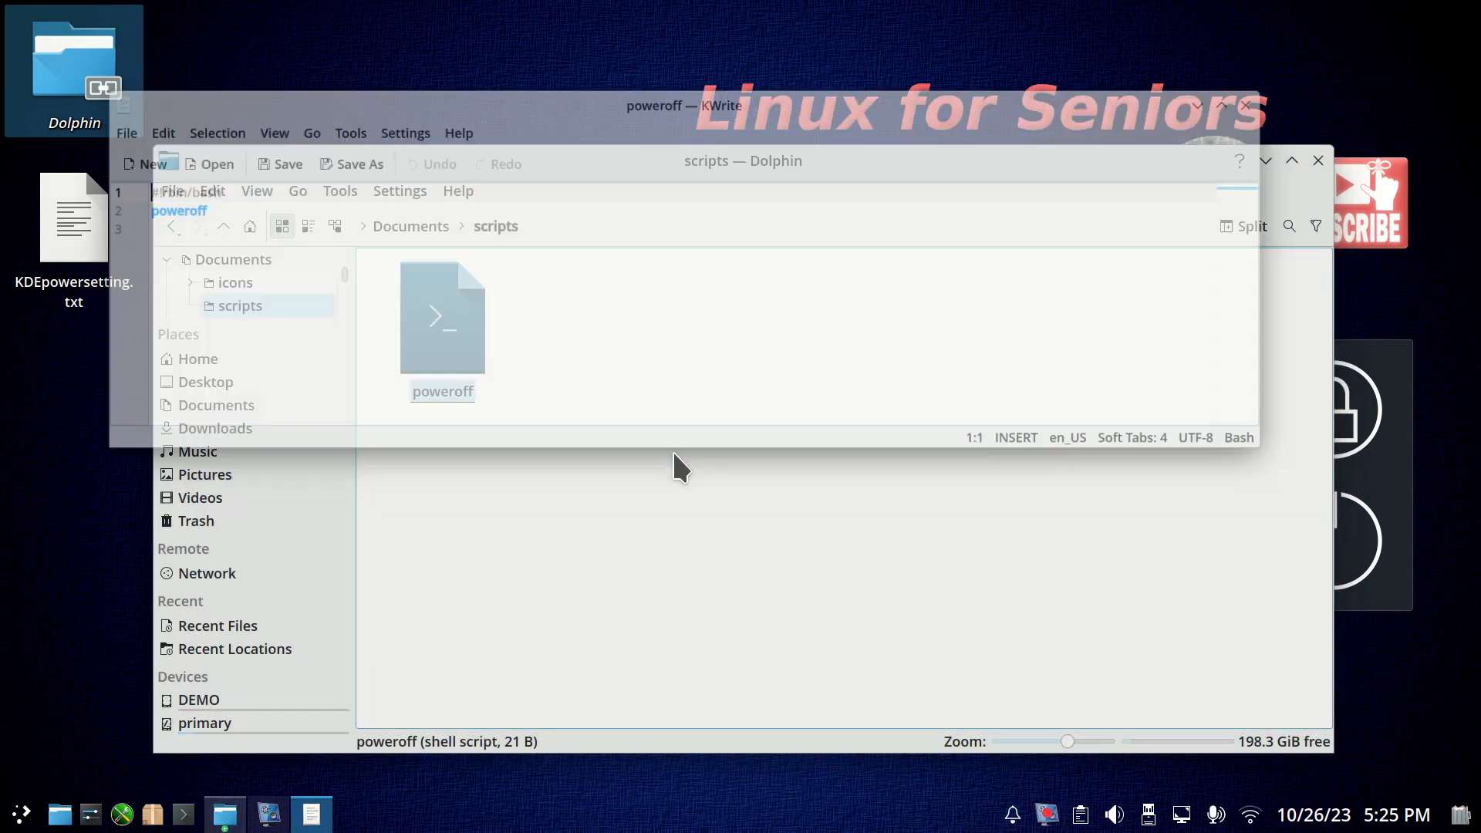
{"action": "scroll", "coordinate": [685, 422], "scroll_direction": "up", "scroll_amount": 8}
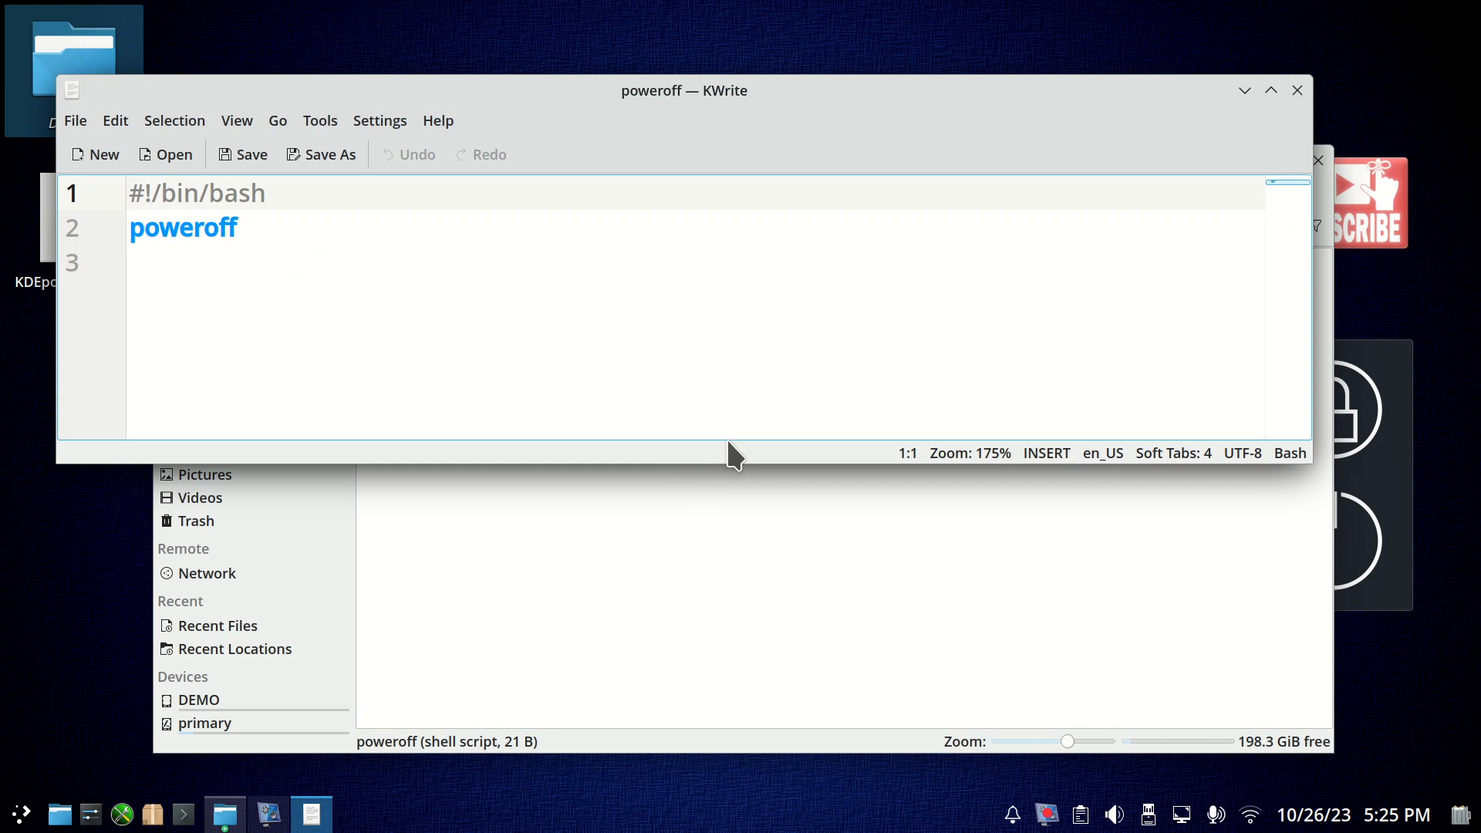
View the About KDE and About KWrite information, closing each window after reading it.
{"action": "left_click", "coordinate": [453, 130]}
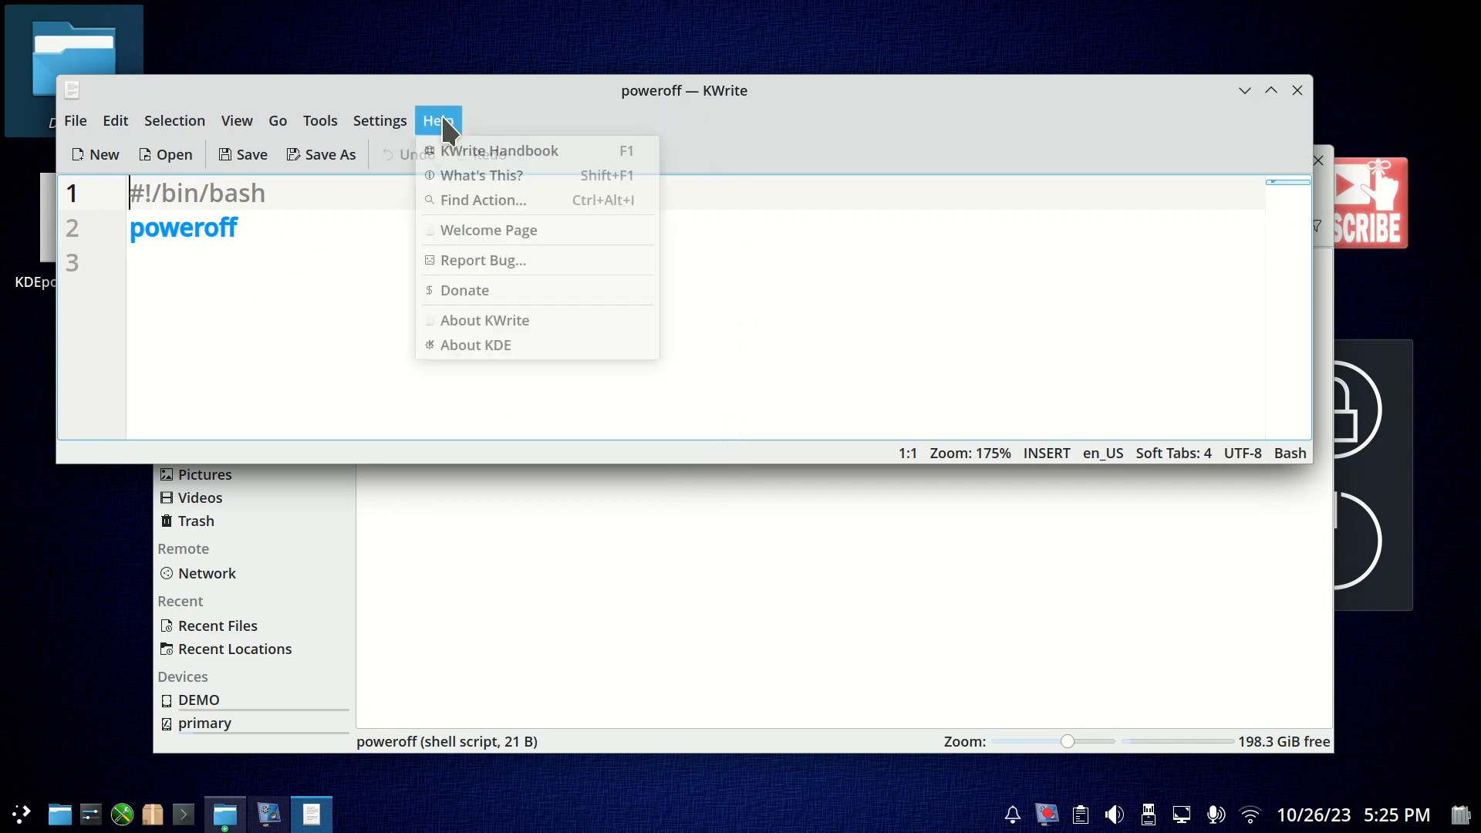
{"action": "left_click", "coordinate": [518, 343]}
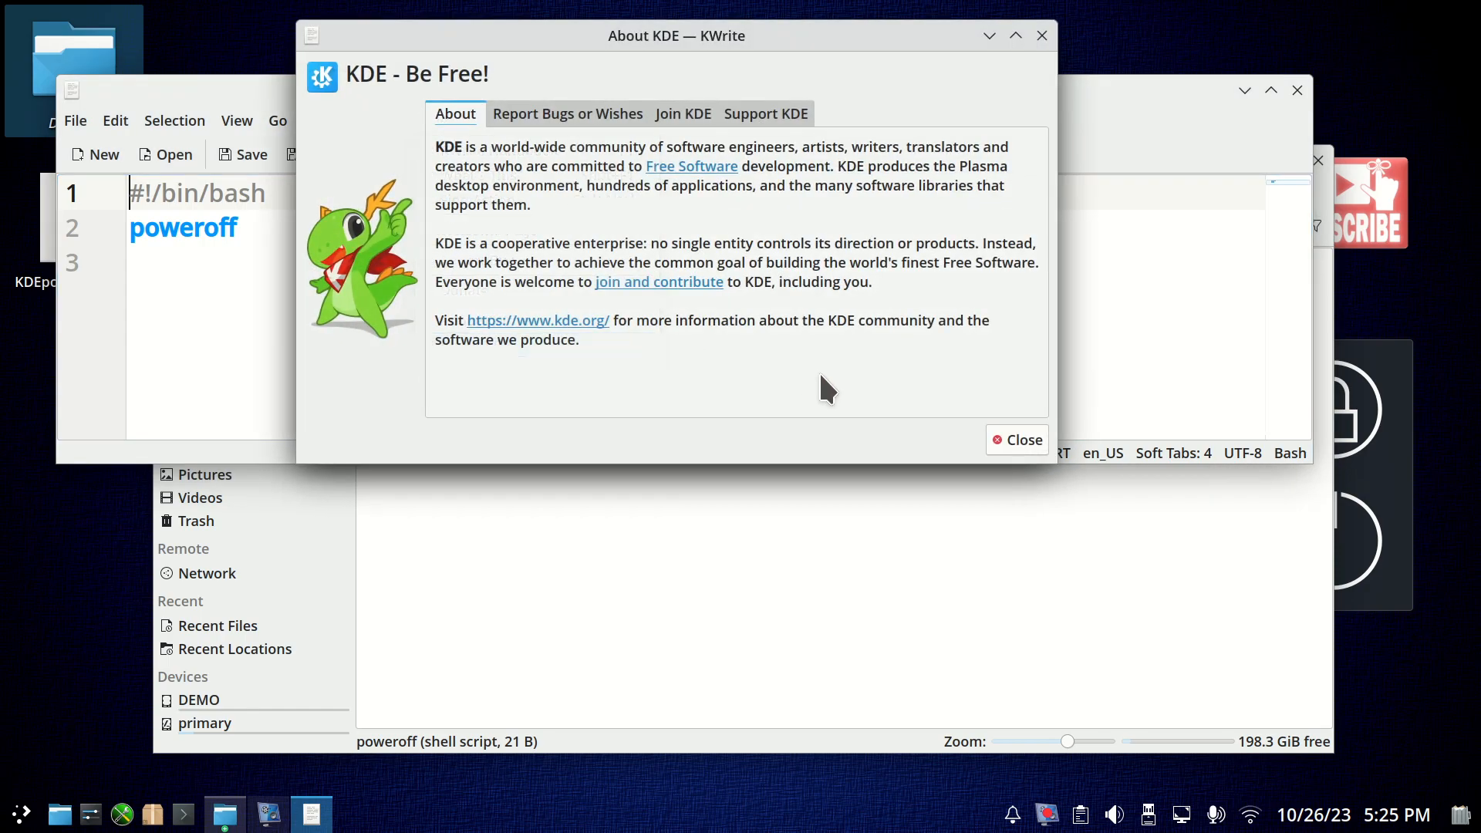
{"action": "left_click", "coordinate": [1019, 440]}
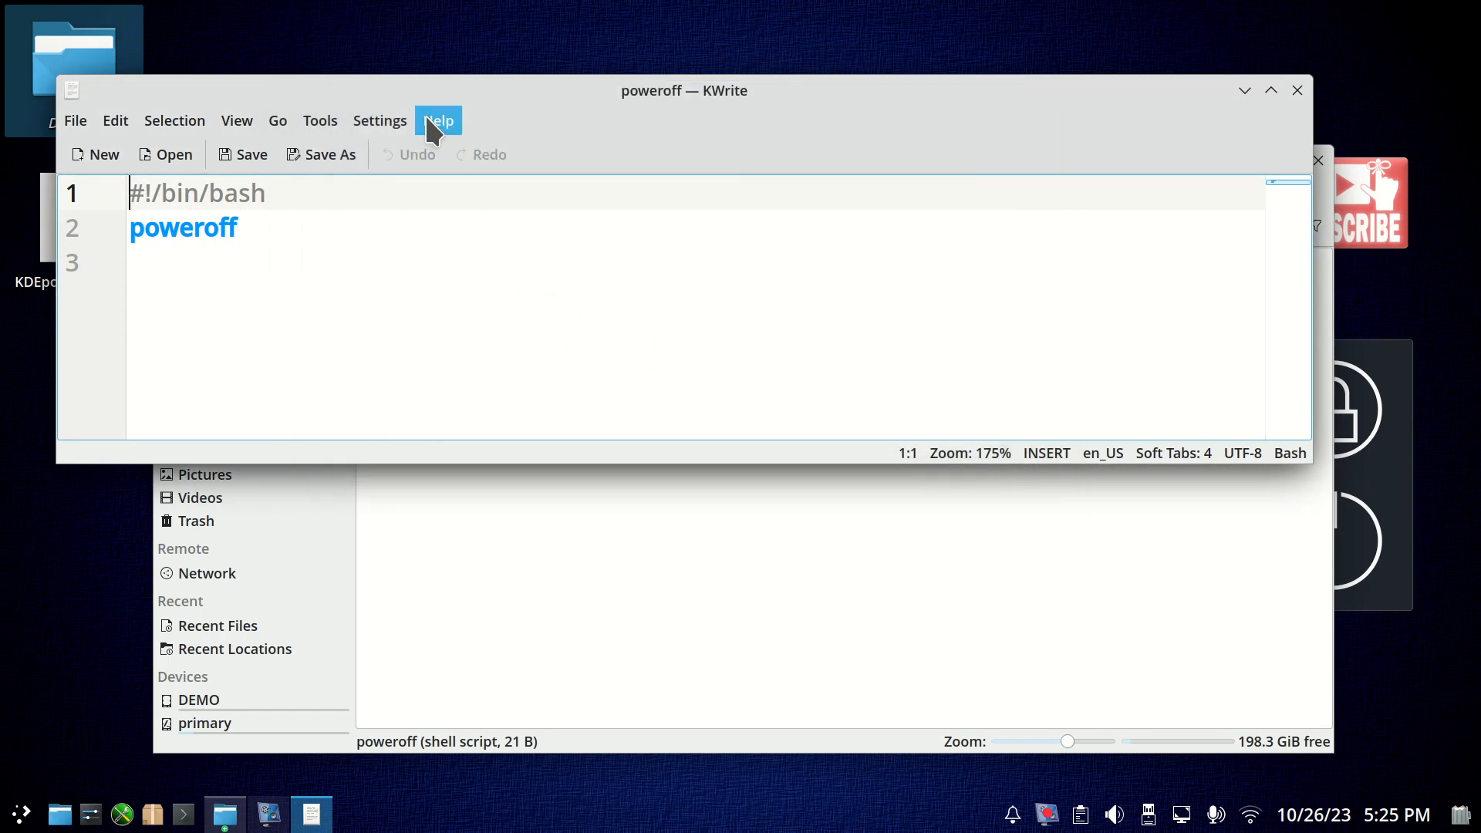
{"action": "left_click", "coordinate": [427, 118]}
{"action": "left_click", "coordinate": [513, 318]}
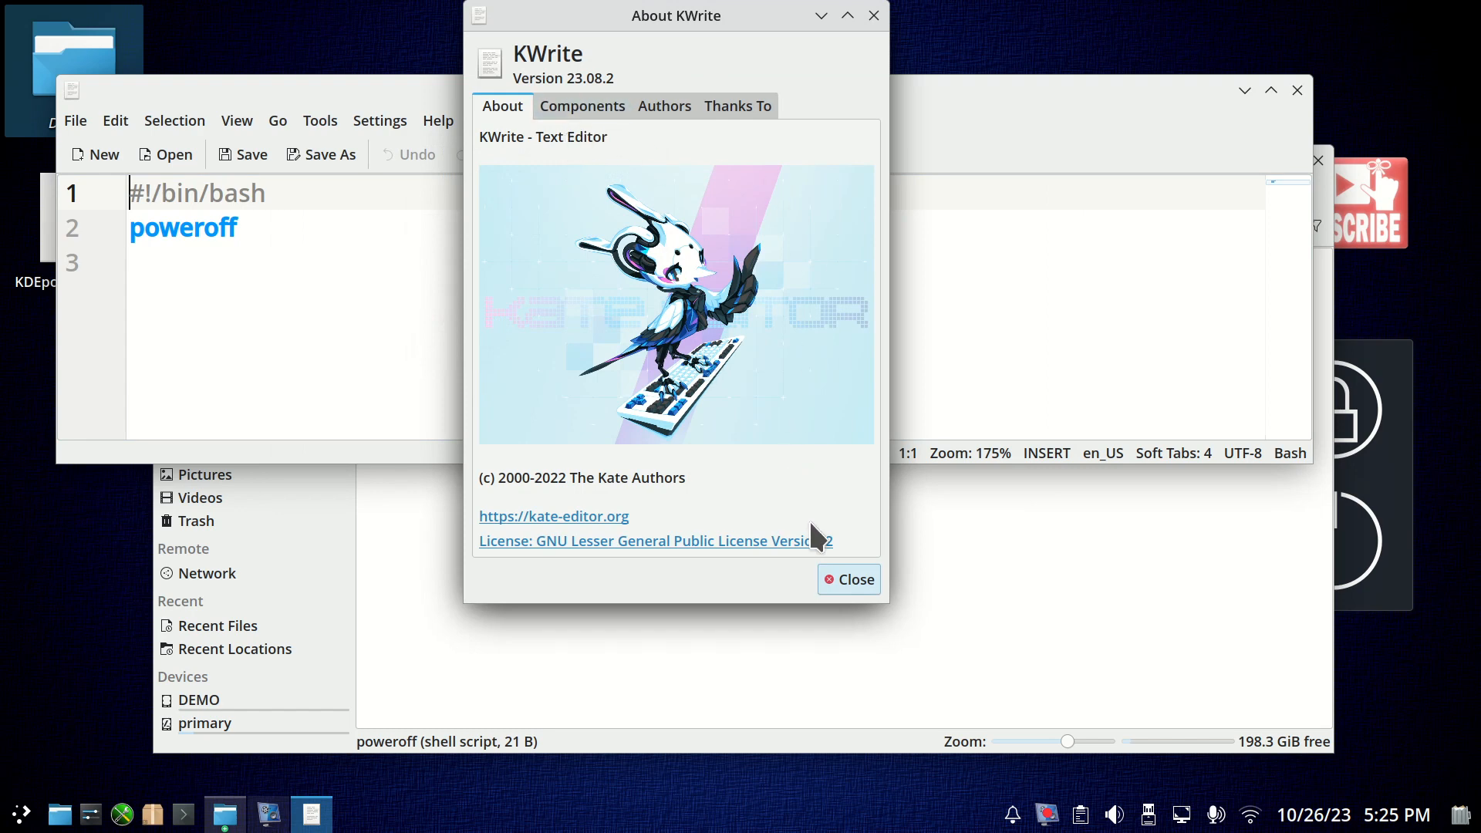
{"action": "left_click", "coordinate": [842, 580]}
Examine the script's #!/bin/bash line and poweroff command by highlighting bin/bash and poweroff, and close the editor.
{"action": "scroll", "coordinate": [599, 348], "scroll_direction": "up", "scroll_amount": 4}
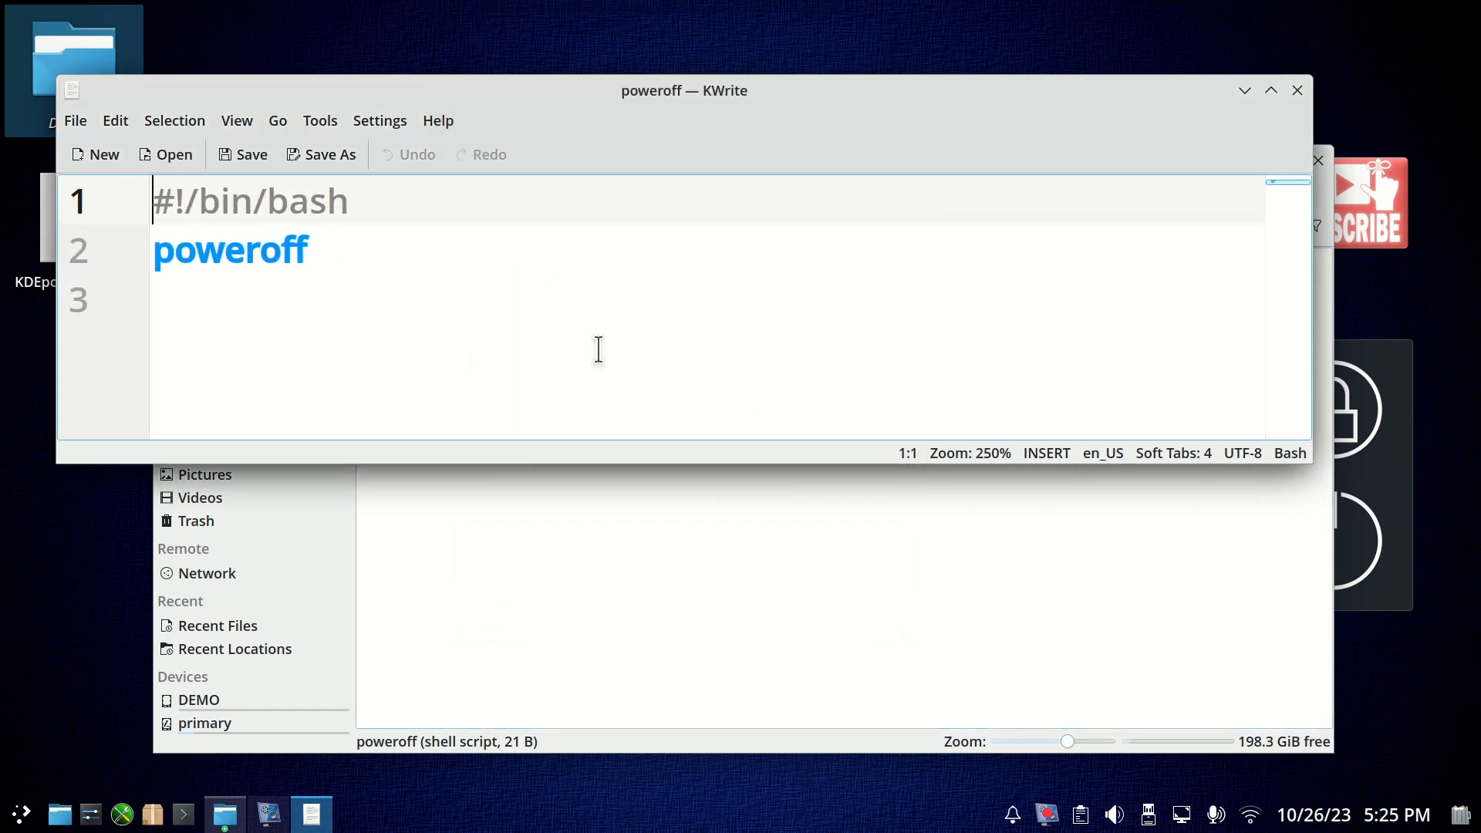
{"action": "scroll", "coordinate": [598, 349], "scroll_direction": "up", "scroll_amount": 2}
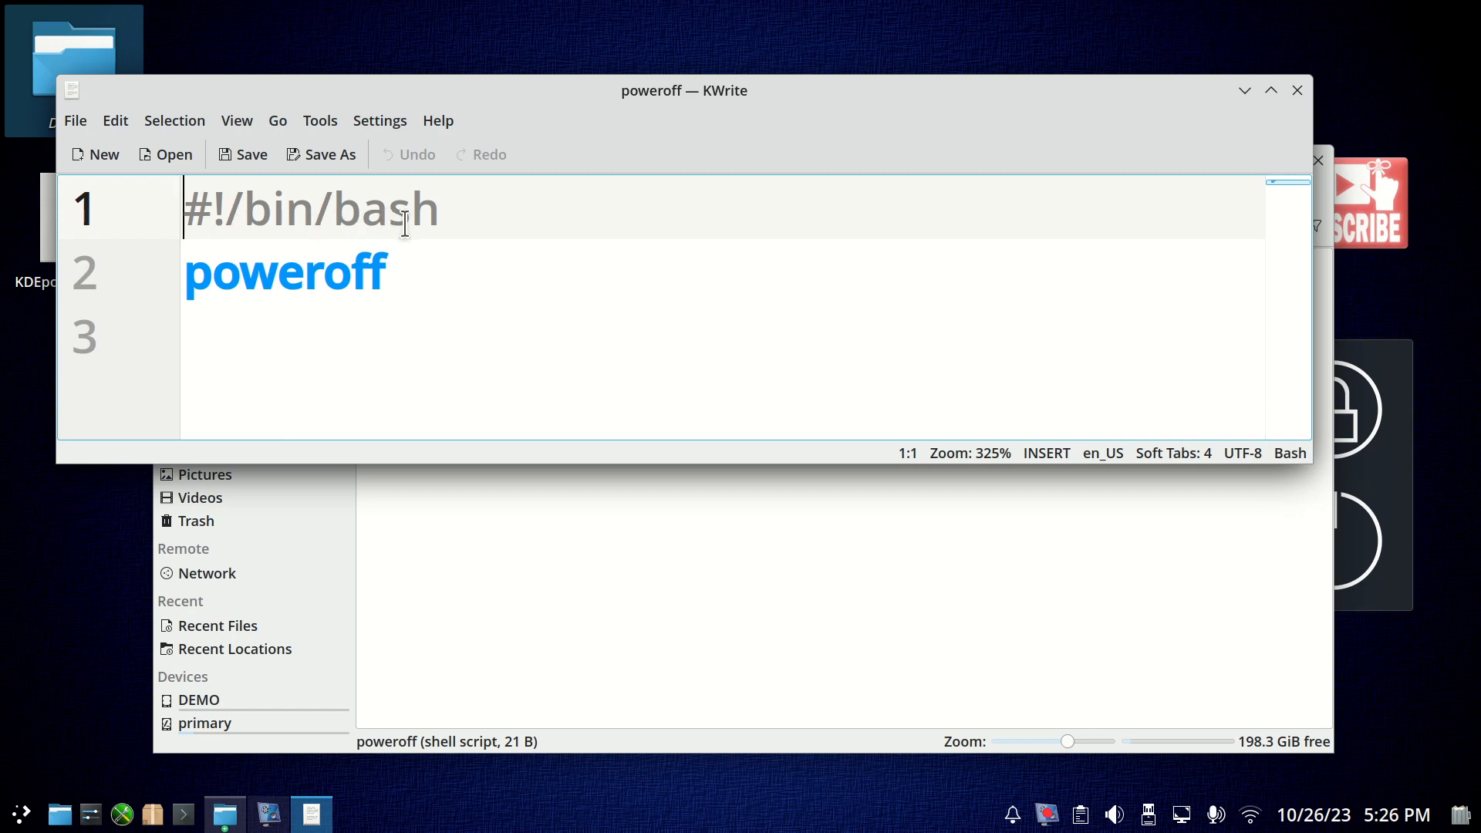
{"action": "left_click", "coordinate": [452, 211]}
{"action": "left_click_drag", "start_coordinate": [429, 209], "coordinate": [244, 209]}
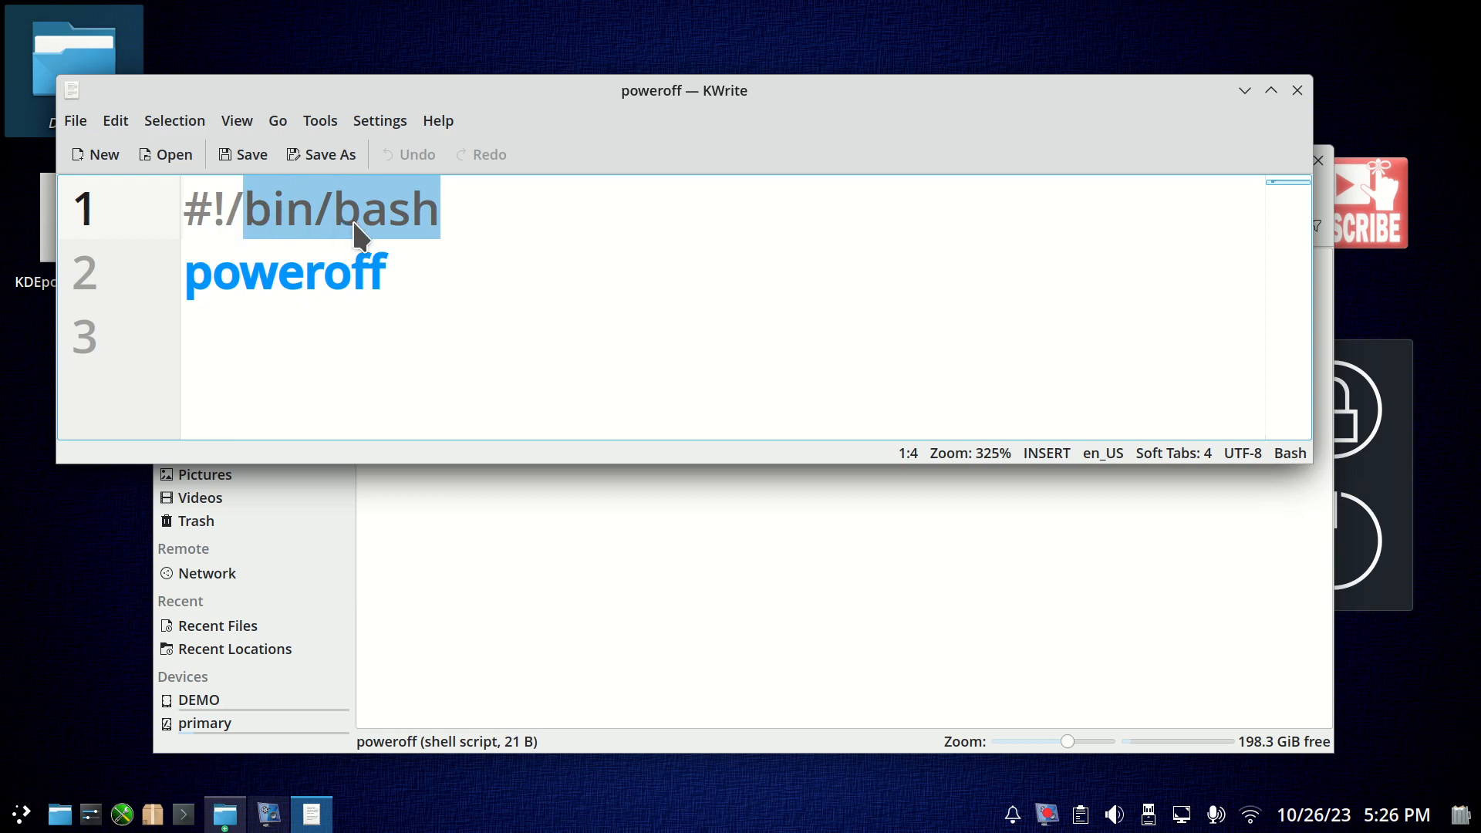
{"action": "left_click", "coordinate": [498, 233]}
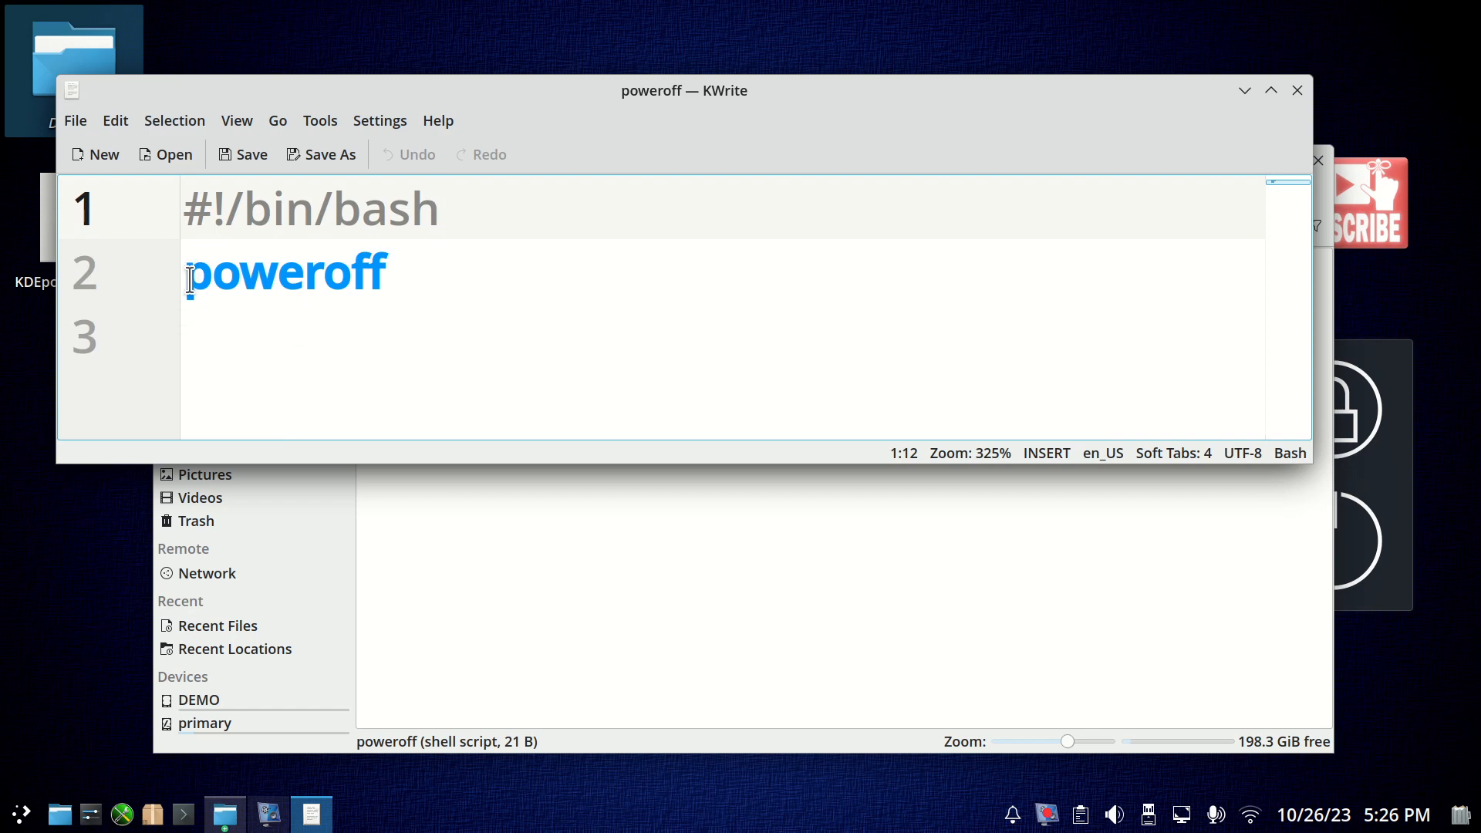
{"action": "left_click_drag", "start_coordinate": [189, 279], "coordinate": [424, 275]}
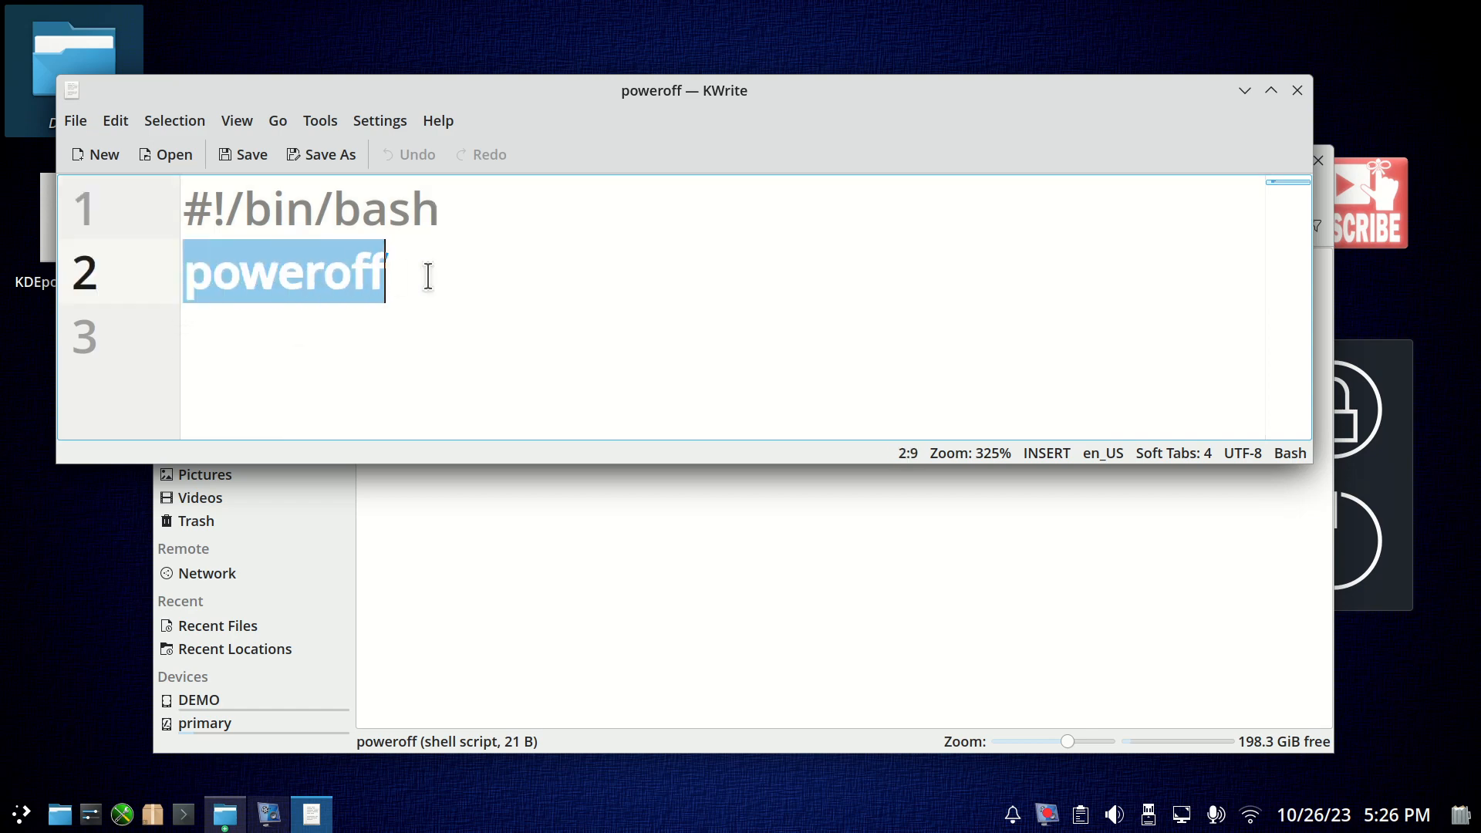
{"action": "left_click", "coordinate": [500, 332]}
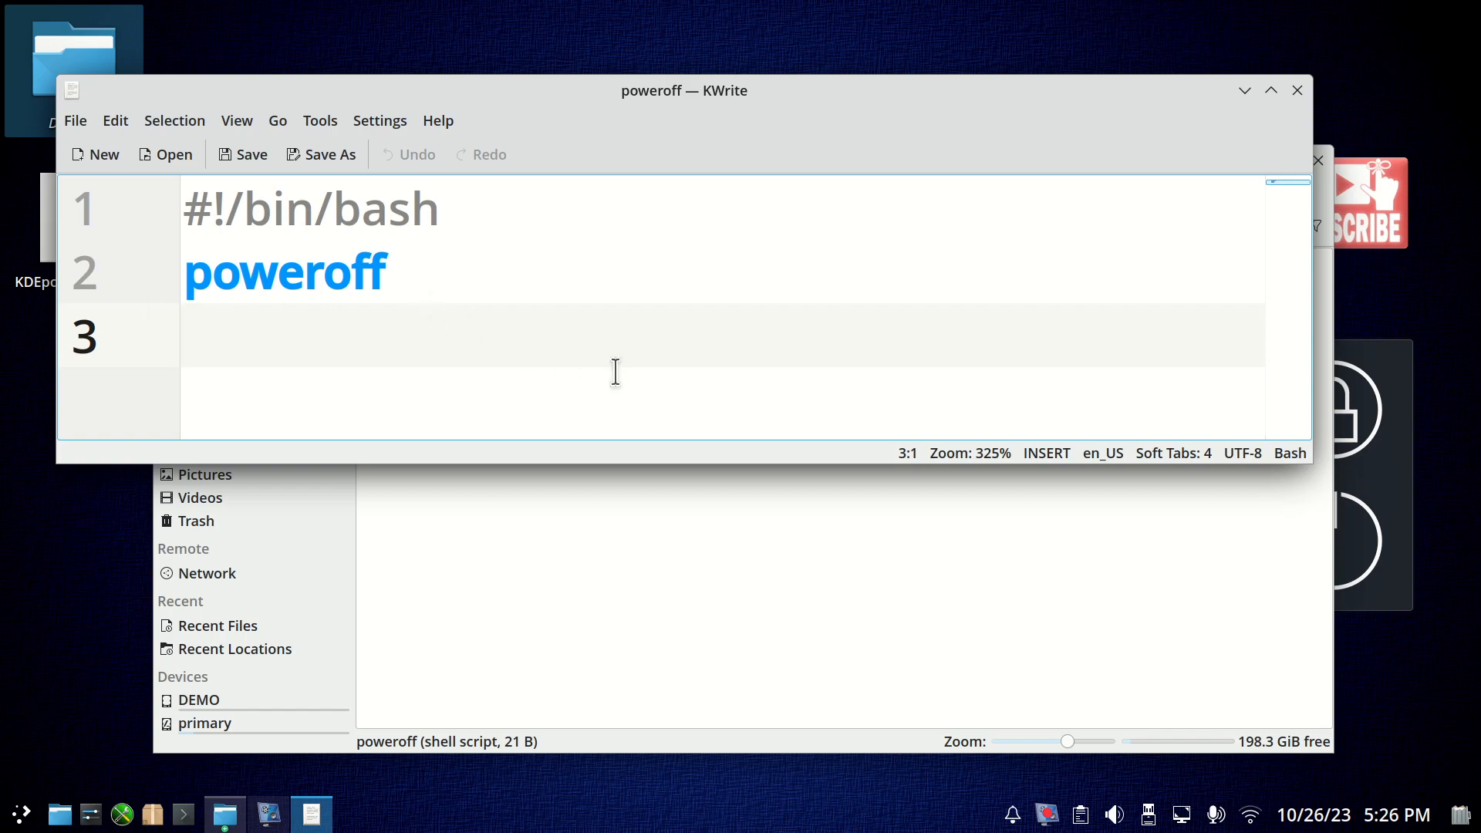
{"action": "left_click", "coordinate": [1298, 90]}
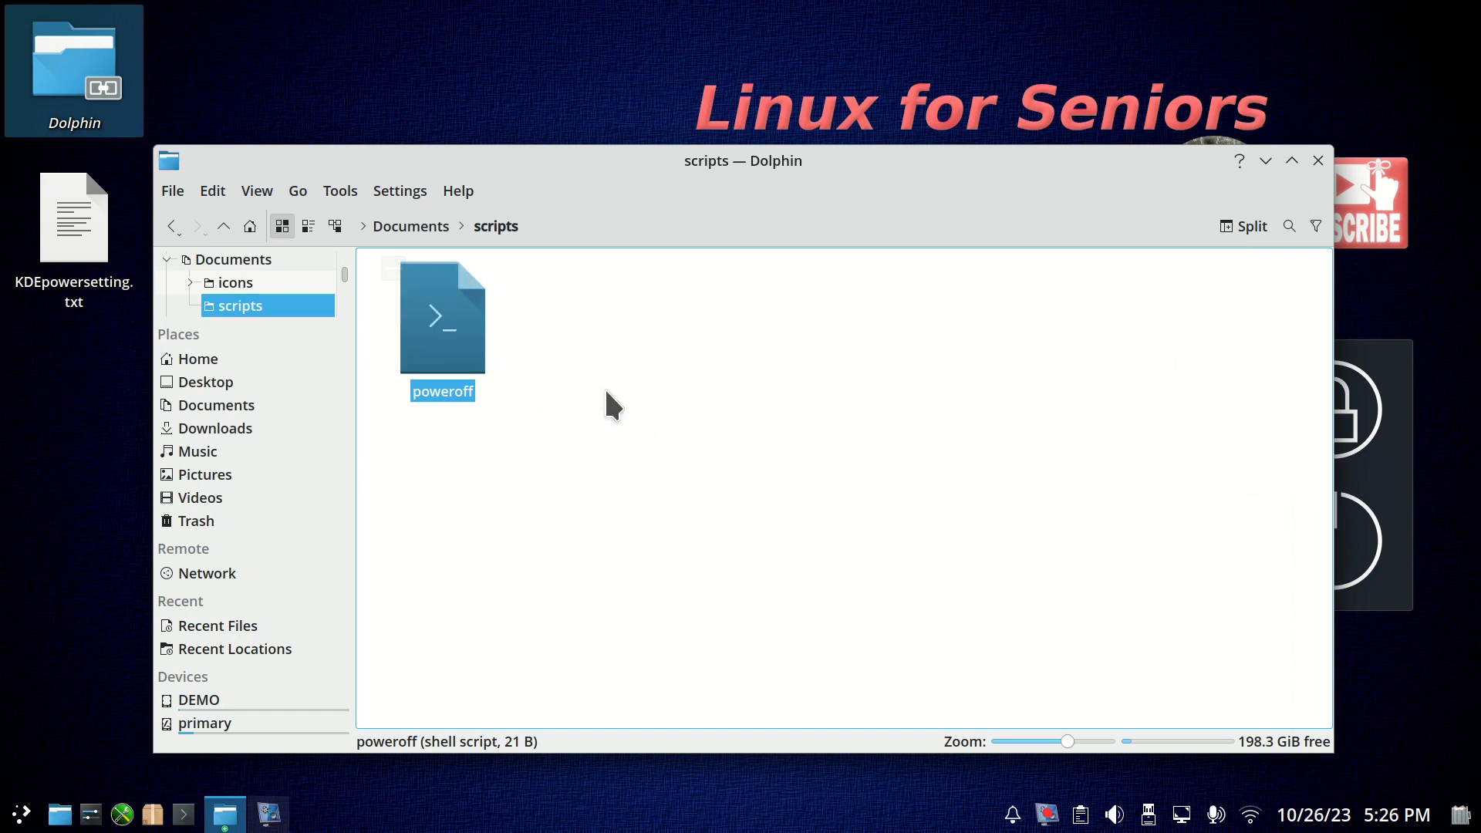
Display the access permissions in the properties of the poweroff script.
{"action": "right_click", "coordinate": [426, 293]}
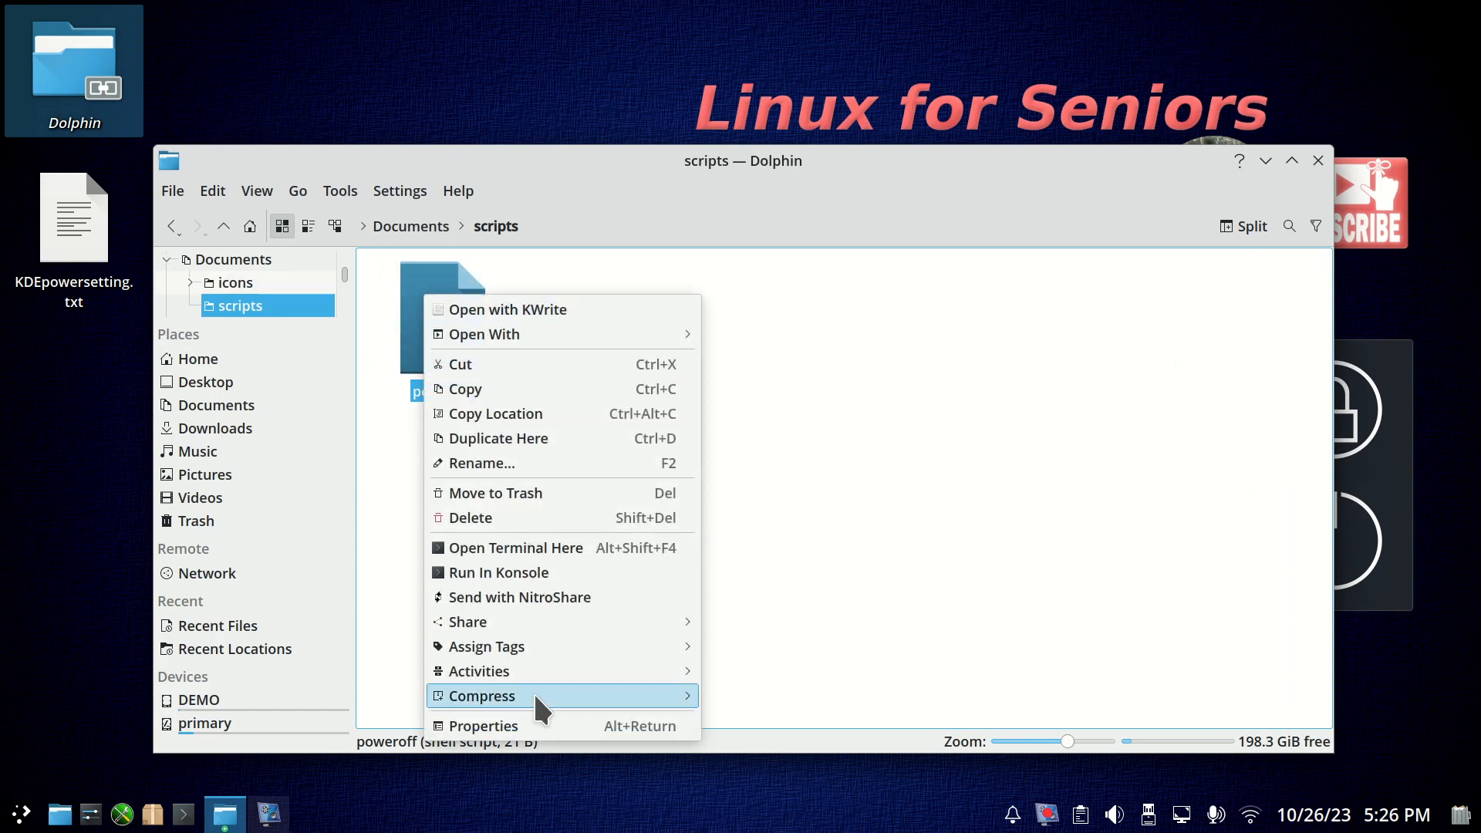
{"action": "left_click", "coordinate": [534, 726]}
{"action": "left_click", "coordinate": [644, 242]}
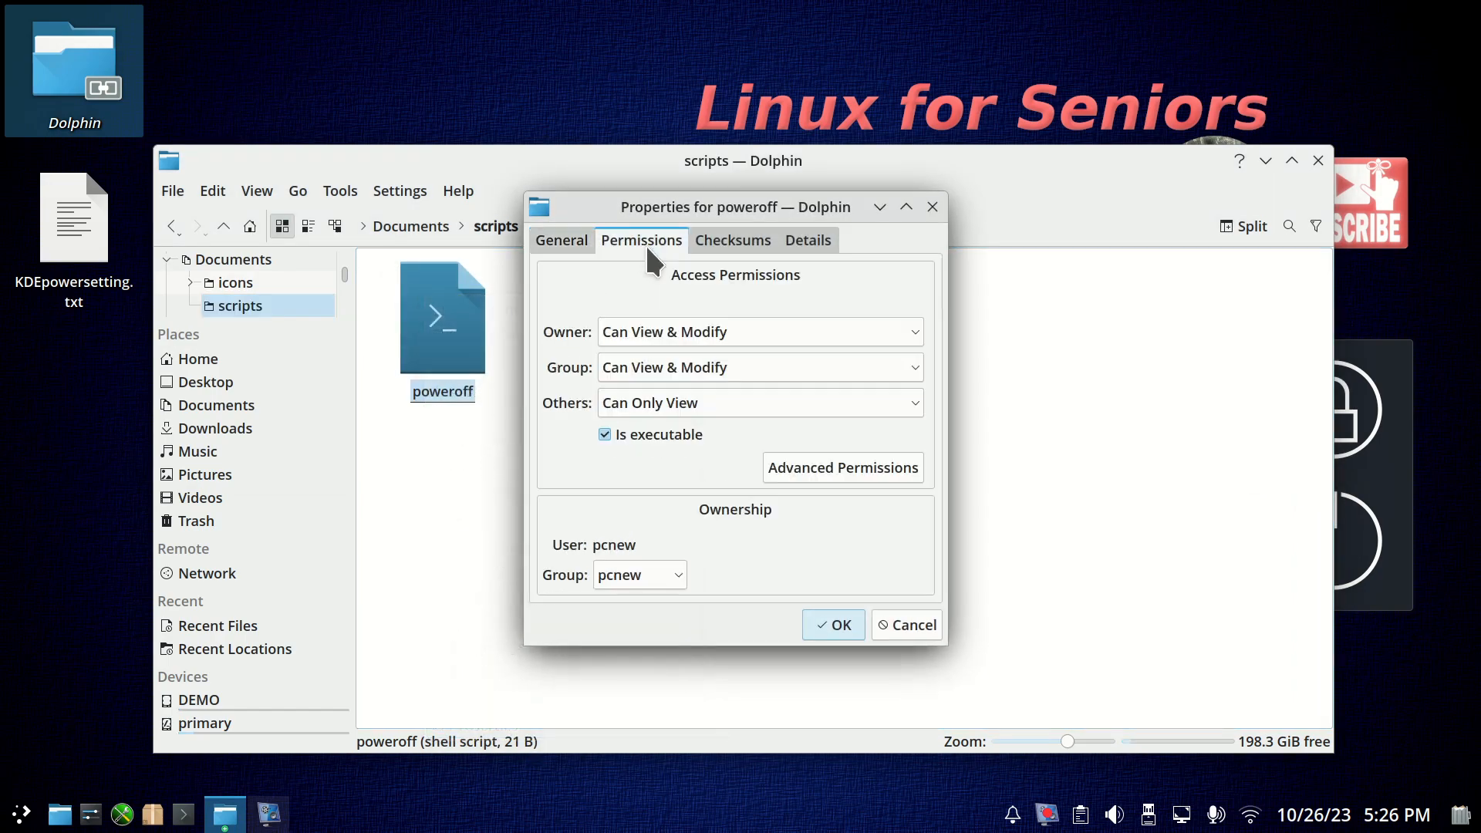
Confirm the poweroff script's permissions with Is executable enabled, and open the script in the text editor for a brief check.
{"action": "left_click", "coordinate": [607, 434]}
{"action": "left_click", "coordinate": [840, 617]}
{"action": "left_click", "coordinate": [436, 335]}
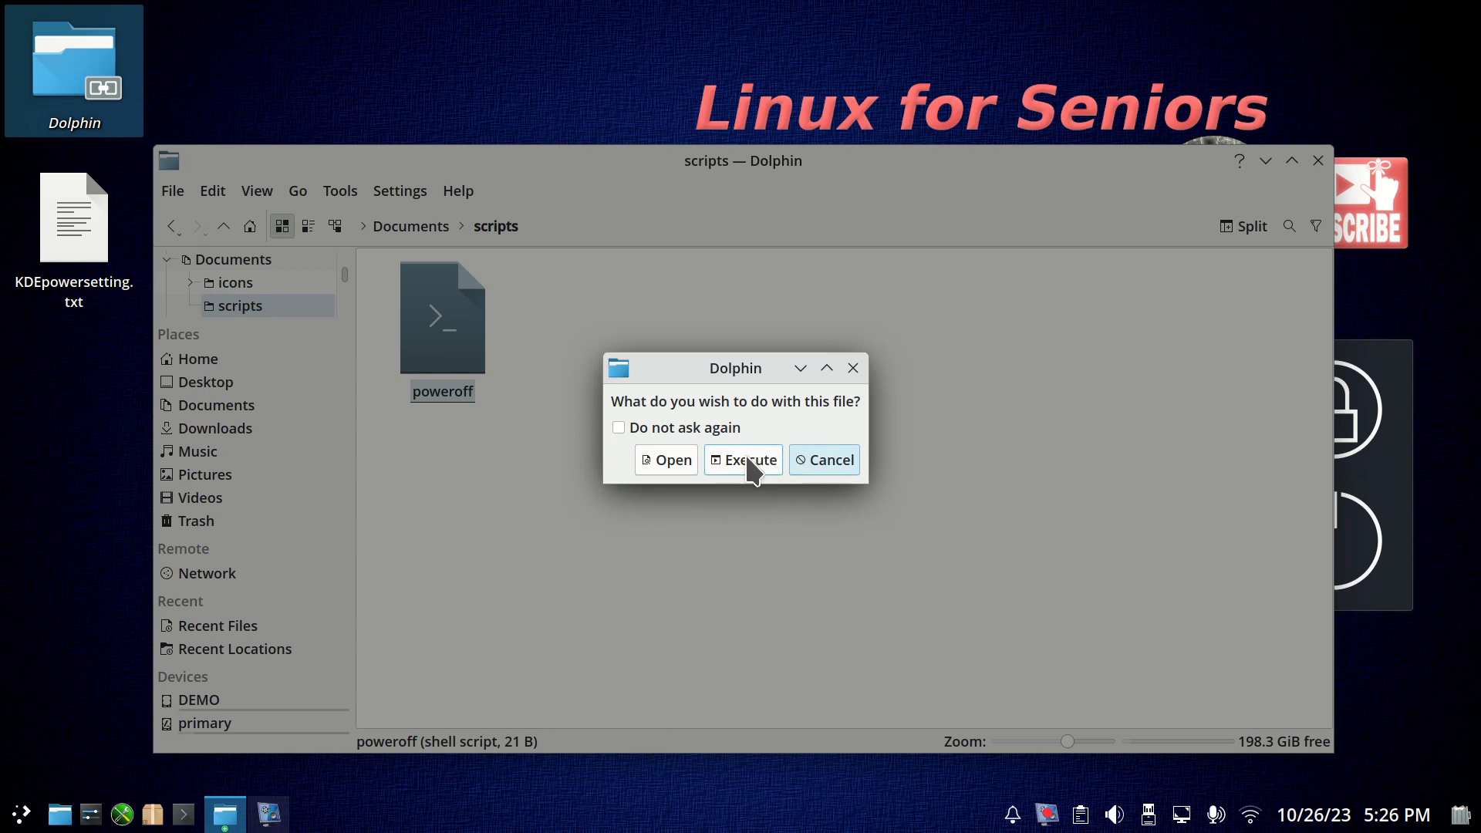
{"action": "left_click", "coordinate": [663, 460]}
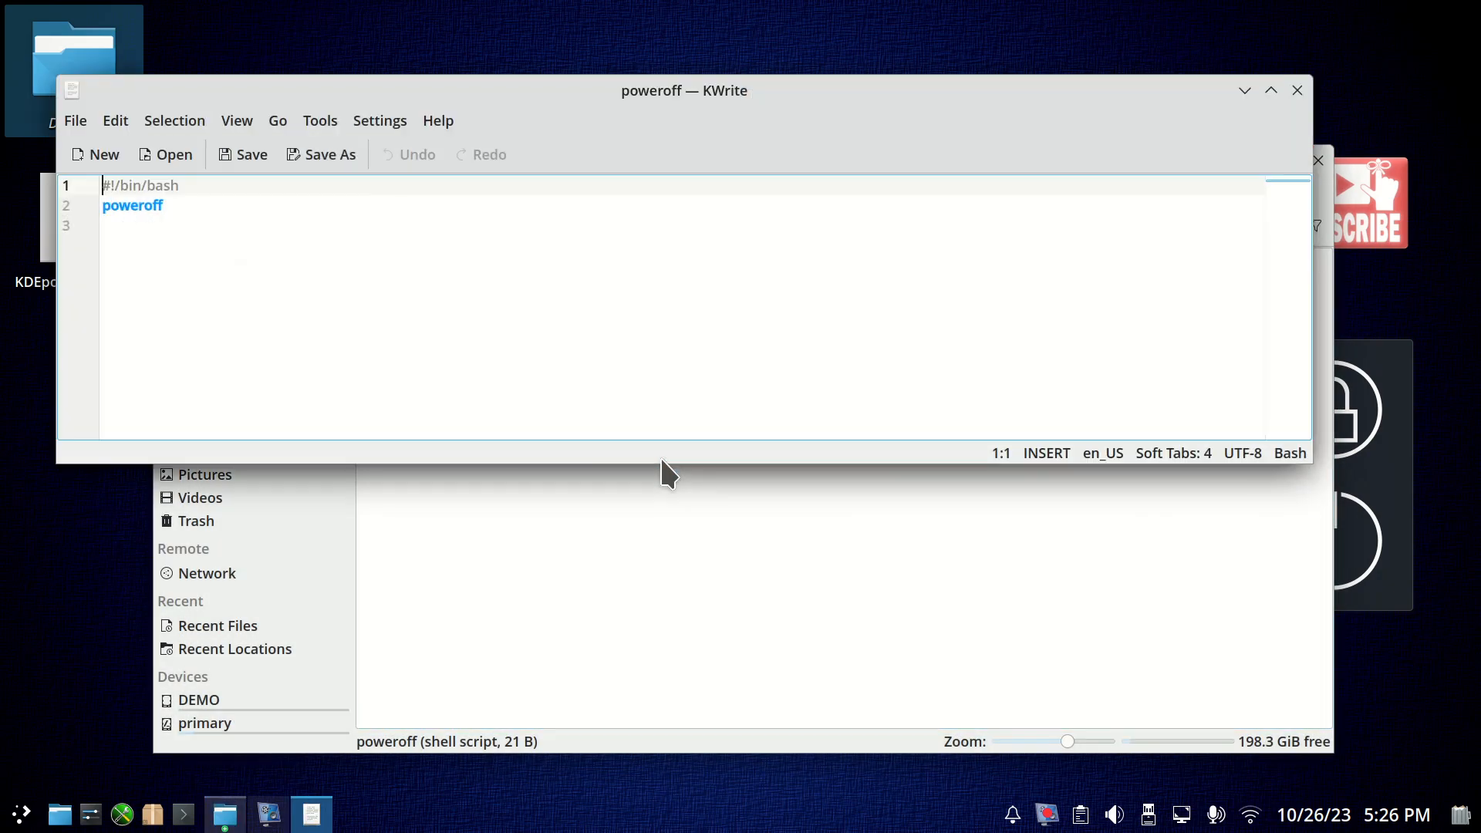
{"action": "left_click", "coordinate": [1297, 90]}
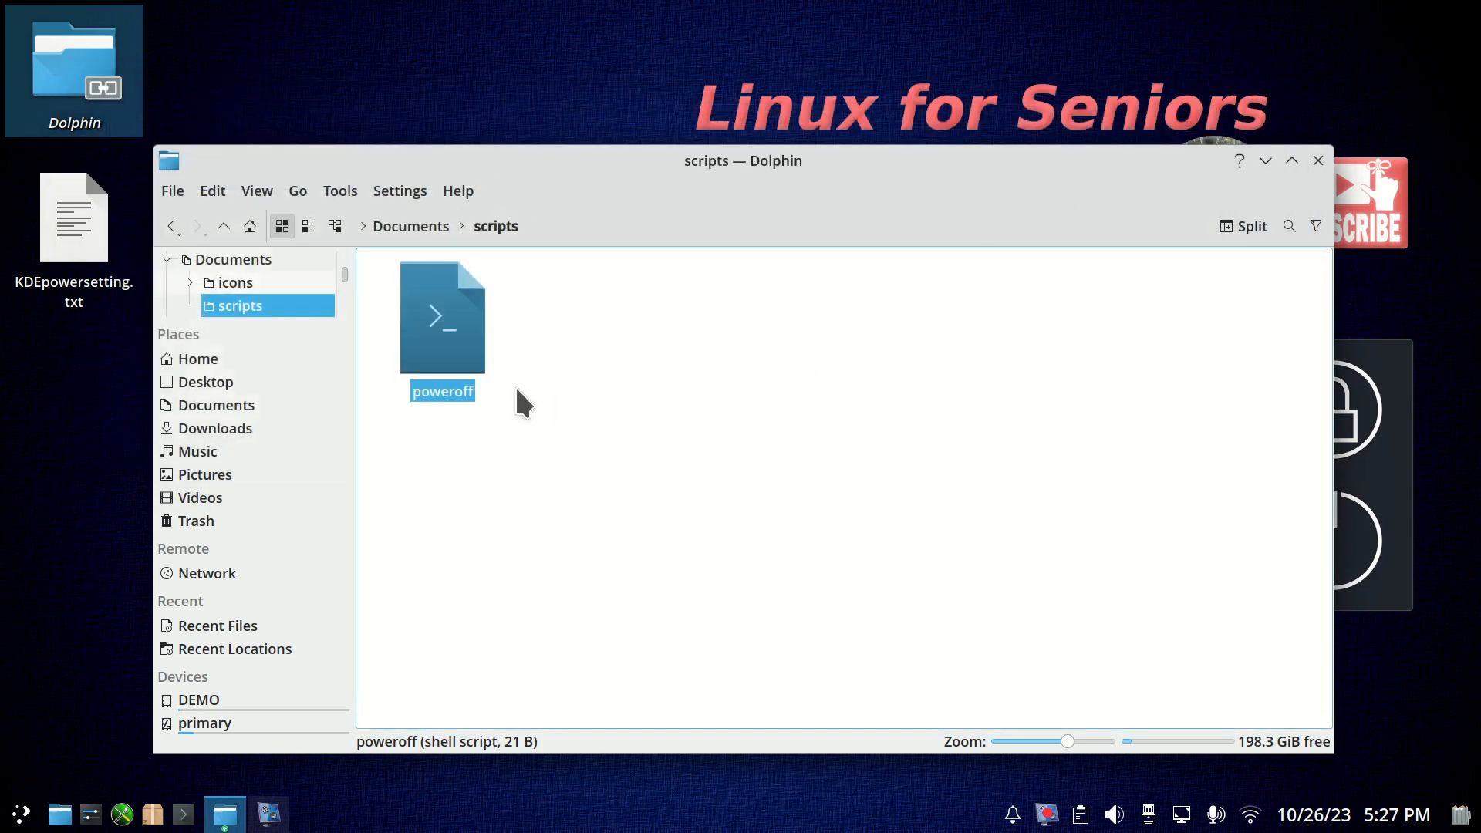
Bring up the open-or-execute choice for the poweroff script, cancel it, and close the file manager.
{"action": "double_click", "coordinate": [466, 323]}
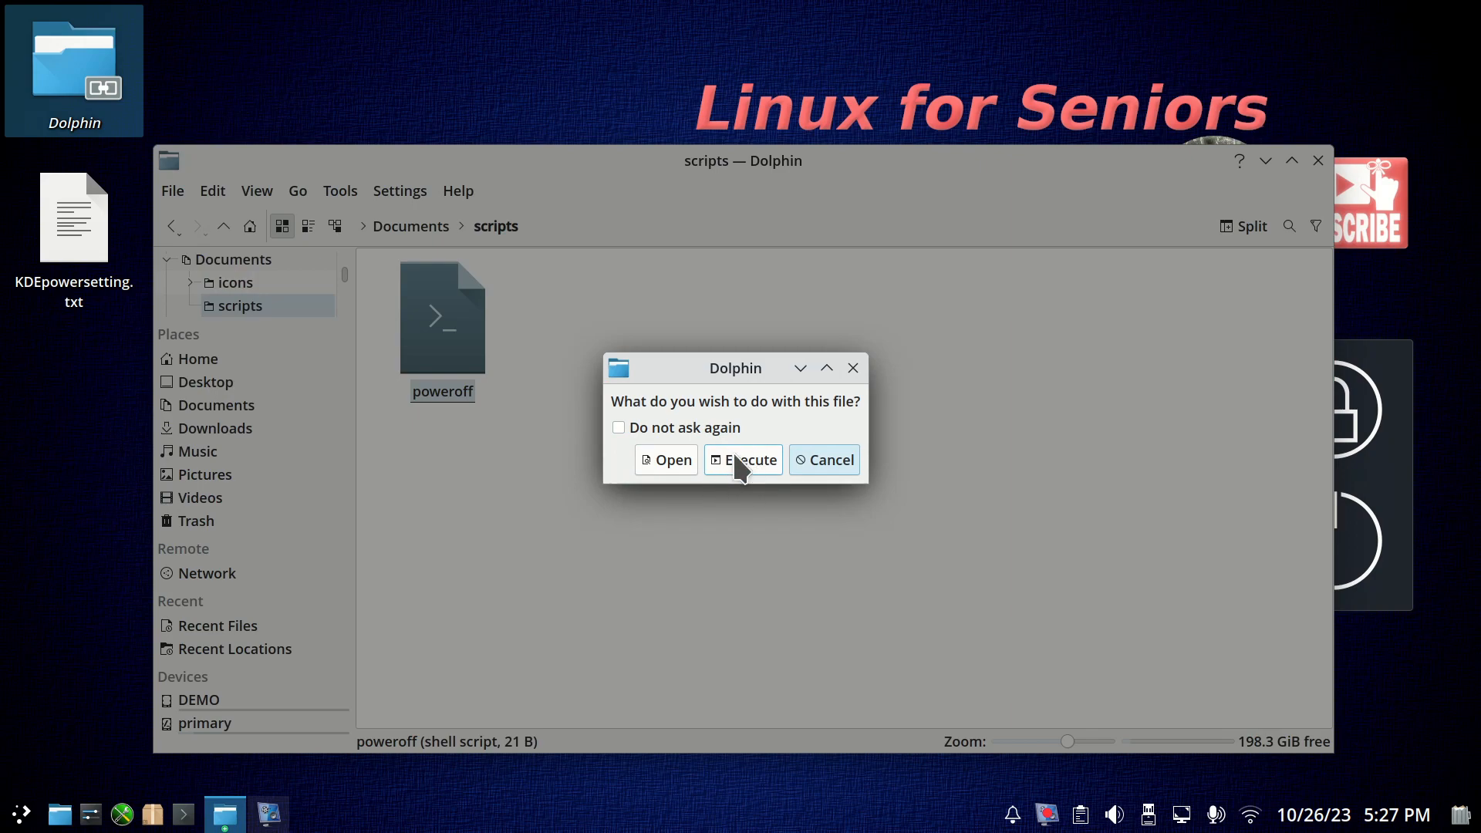
{"action": "left_click", "coordinate": [834, 463]}
{"action": "left_click", "coordinate": [1317, 159]}
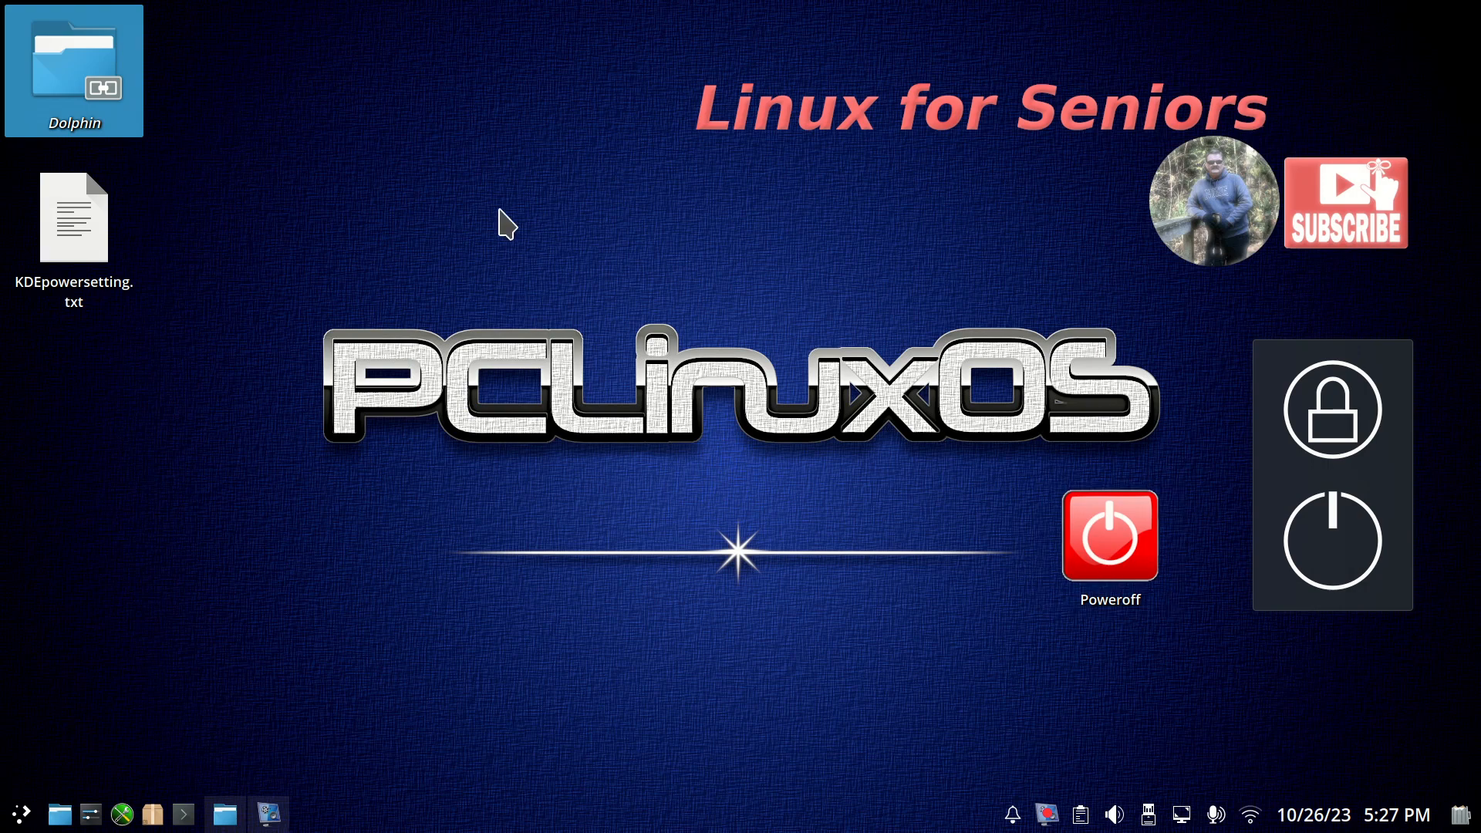
Start a new desktop link to a URL location and point it to the poweroff file in Documents/scripts.
{"action": "right_click", "coordinate": [463, 243]}
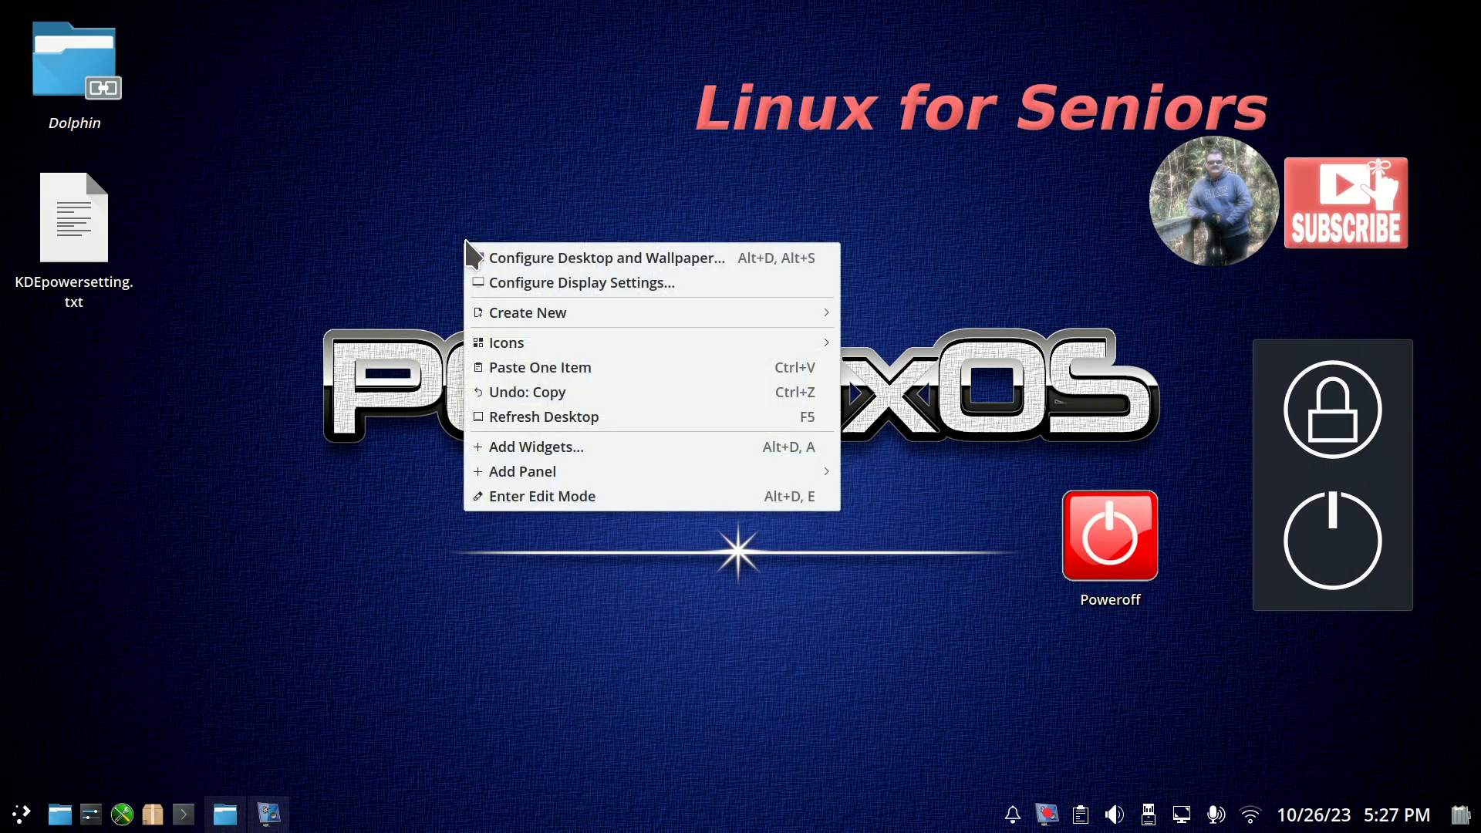
{"action": "mouse_move", "coordinate": [540, 316]}
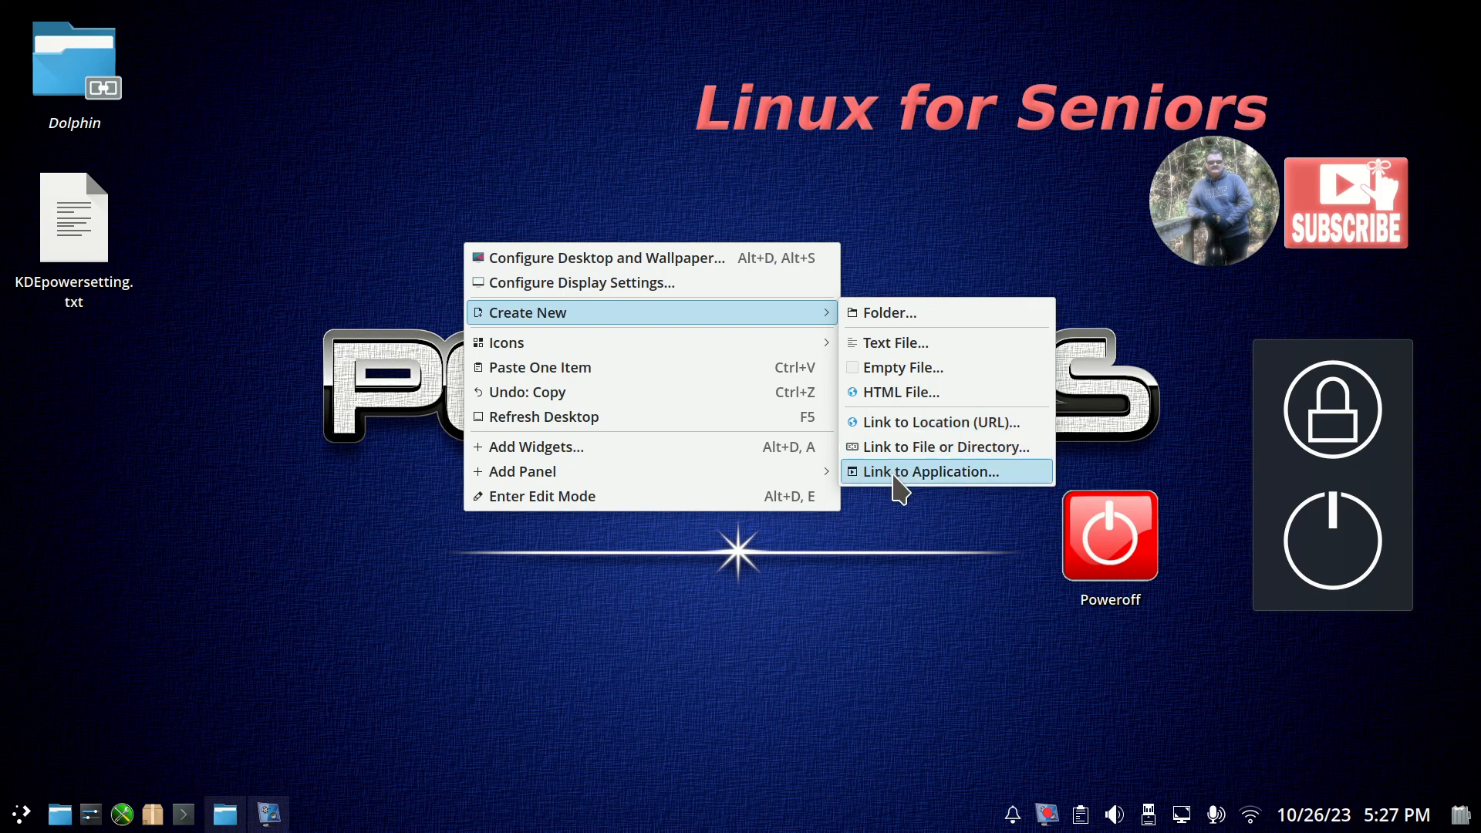
{"action": "left_click", "coordinate": [874, 432]}
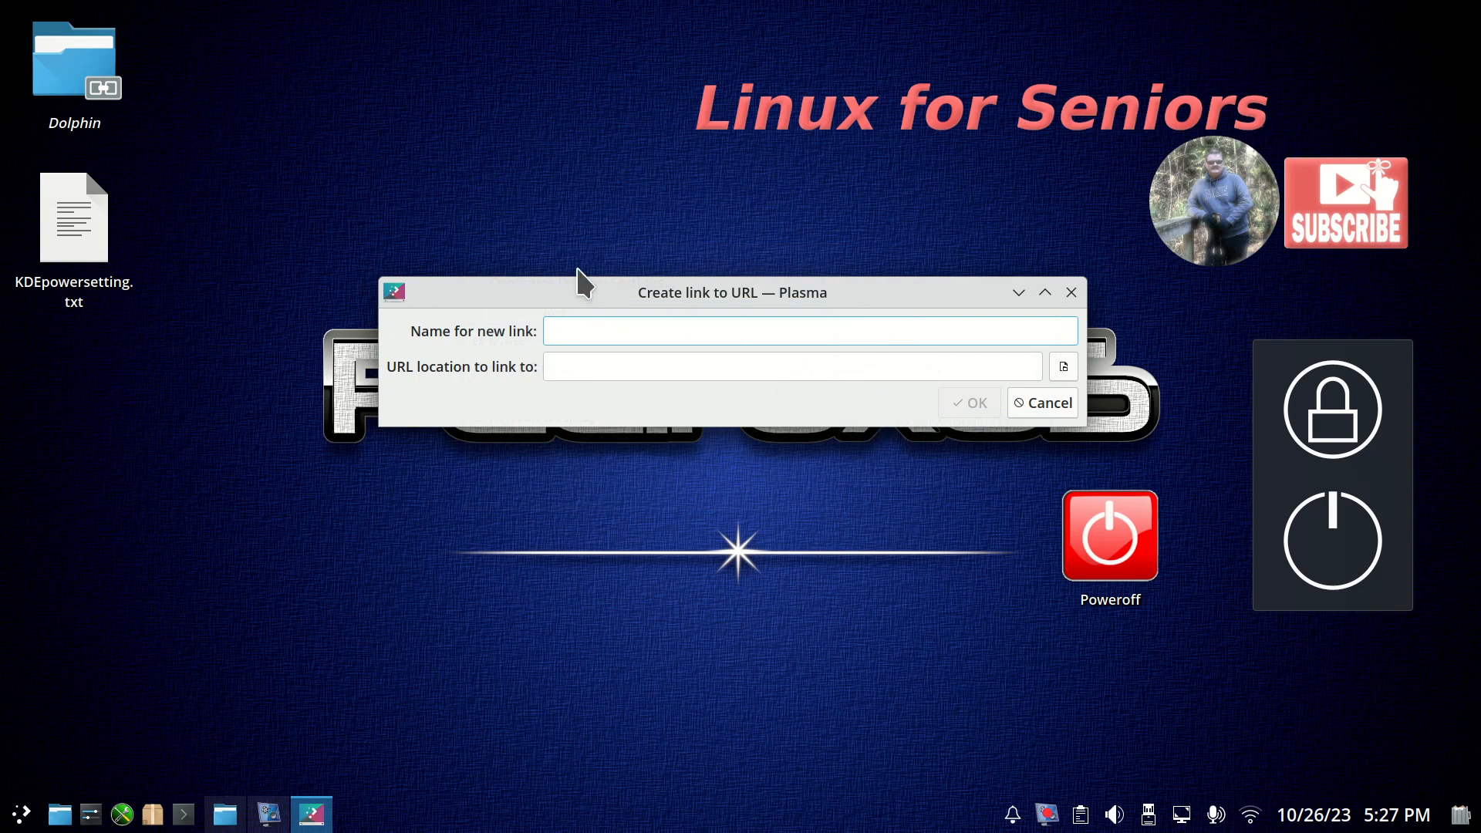
{"action": "left_click_drag", "start_coordinate": [580, 289], "coordinate": [445, 320]}
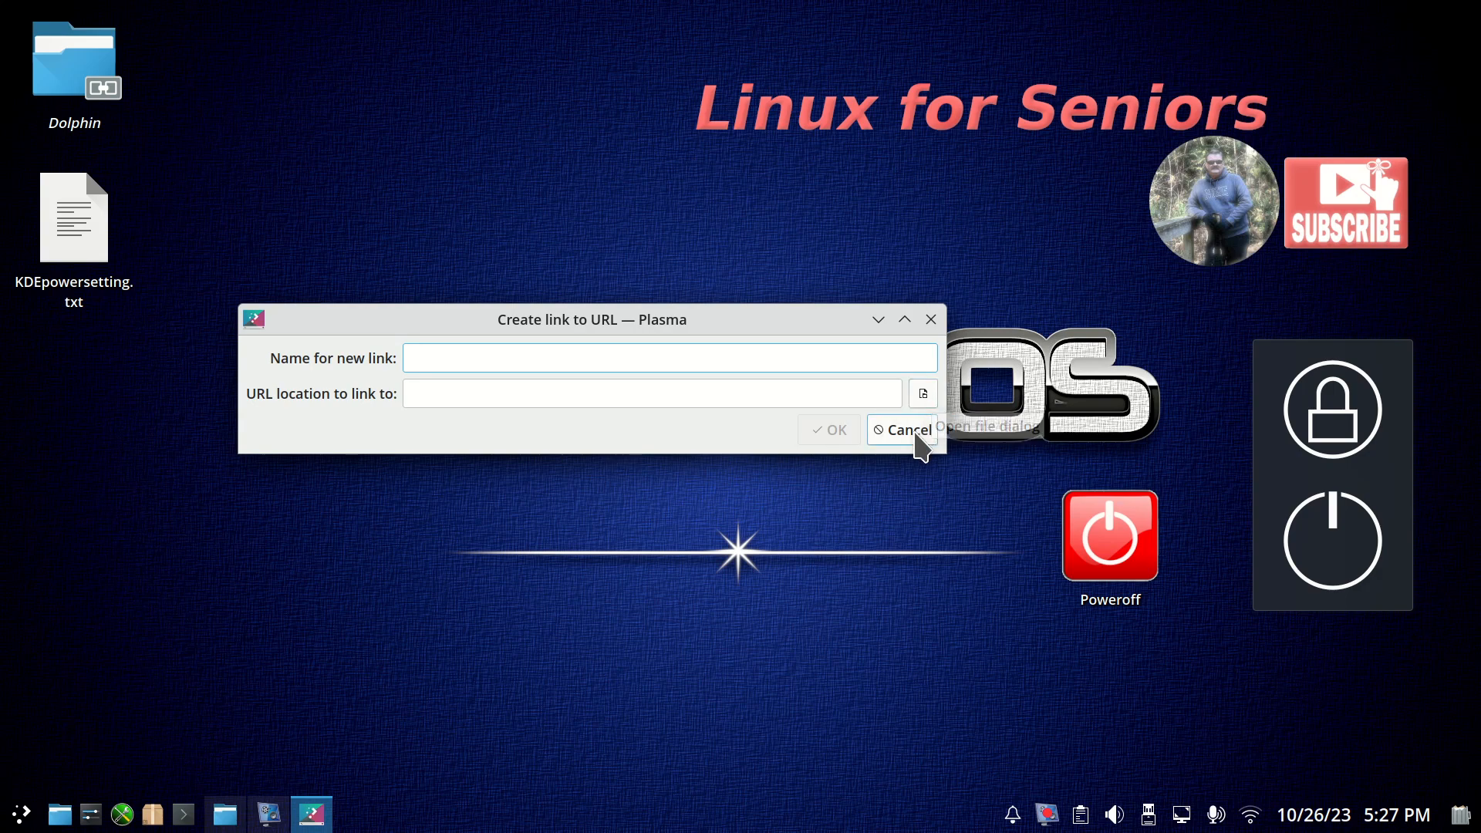
{"action": "left_click", "coordinate": [923, 393]}
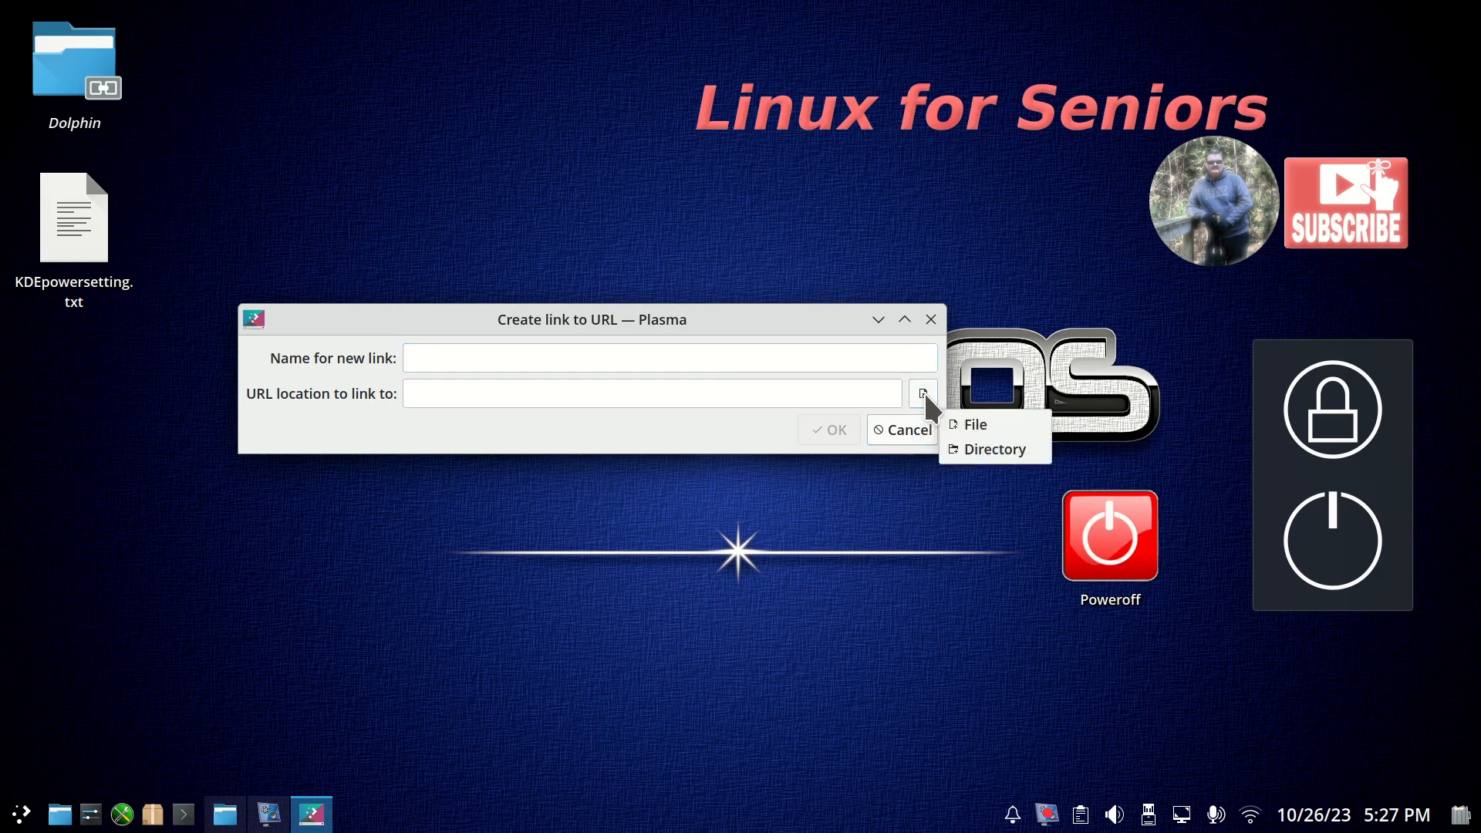
{"action": "left_click", "coordinate": [978, 425]}
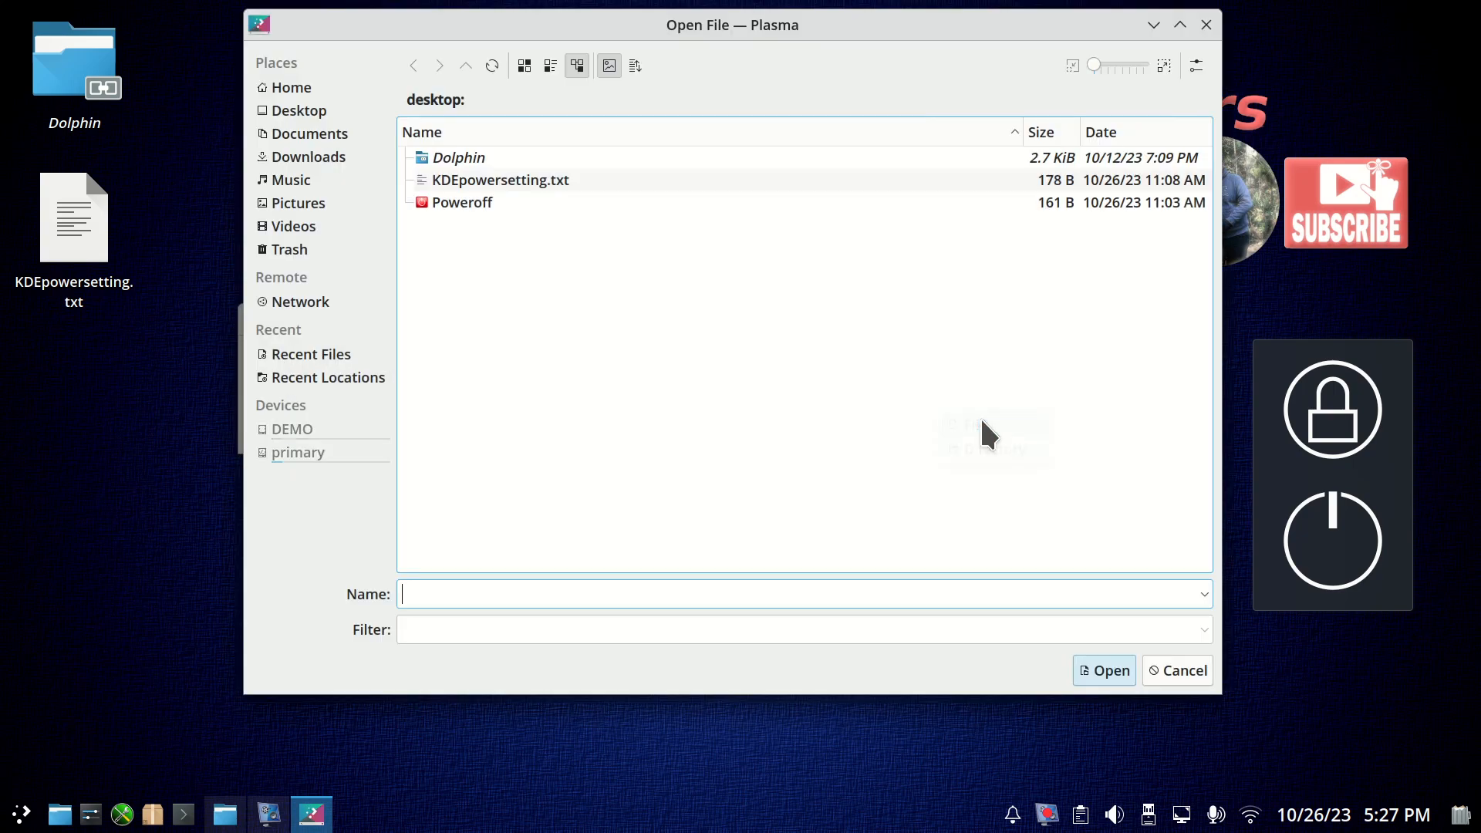
{"action": "left_click", "coordinate": [337, 132]}
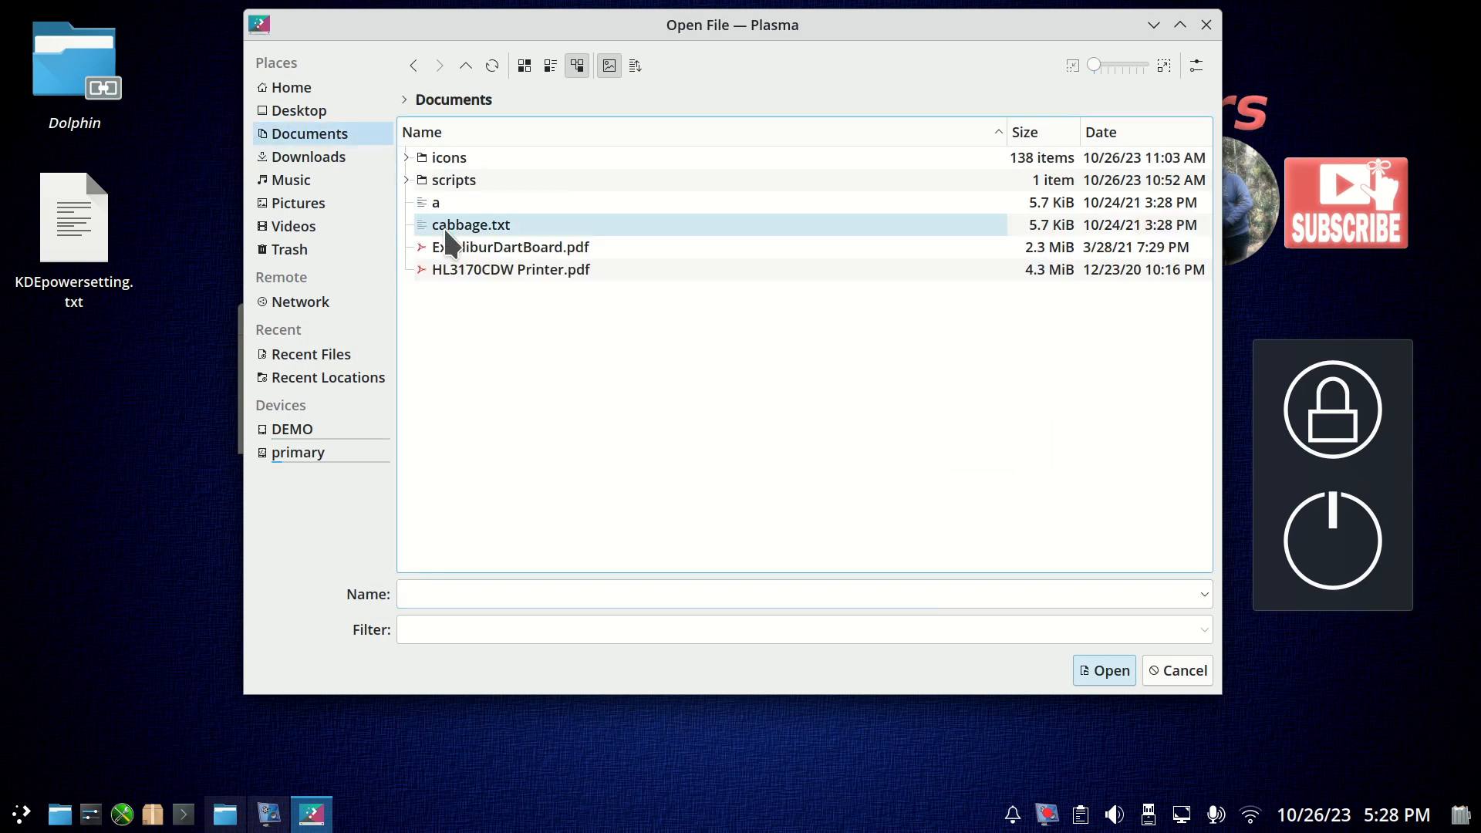
{"action": "double_click", "coordinate": [419, 180]}
{"action": "left_click", "coordinate": [441, 152]}
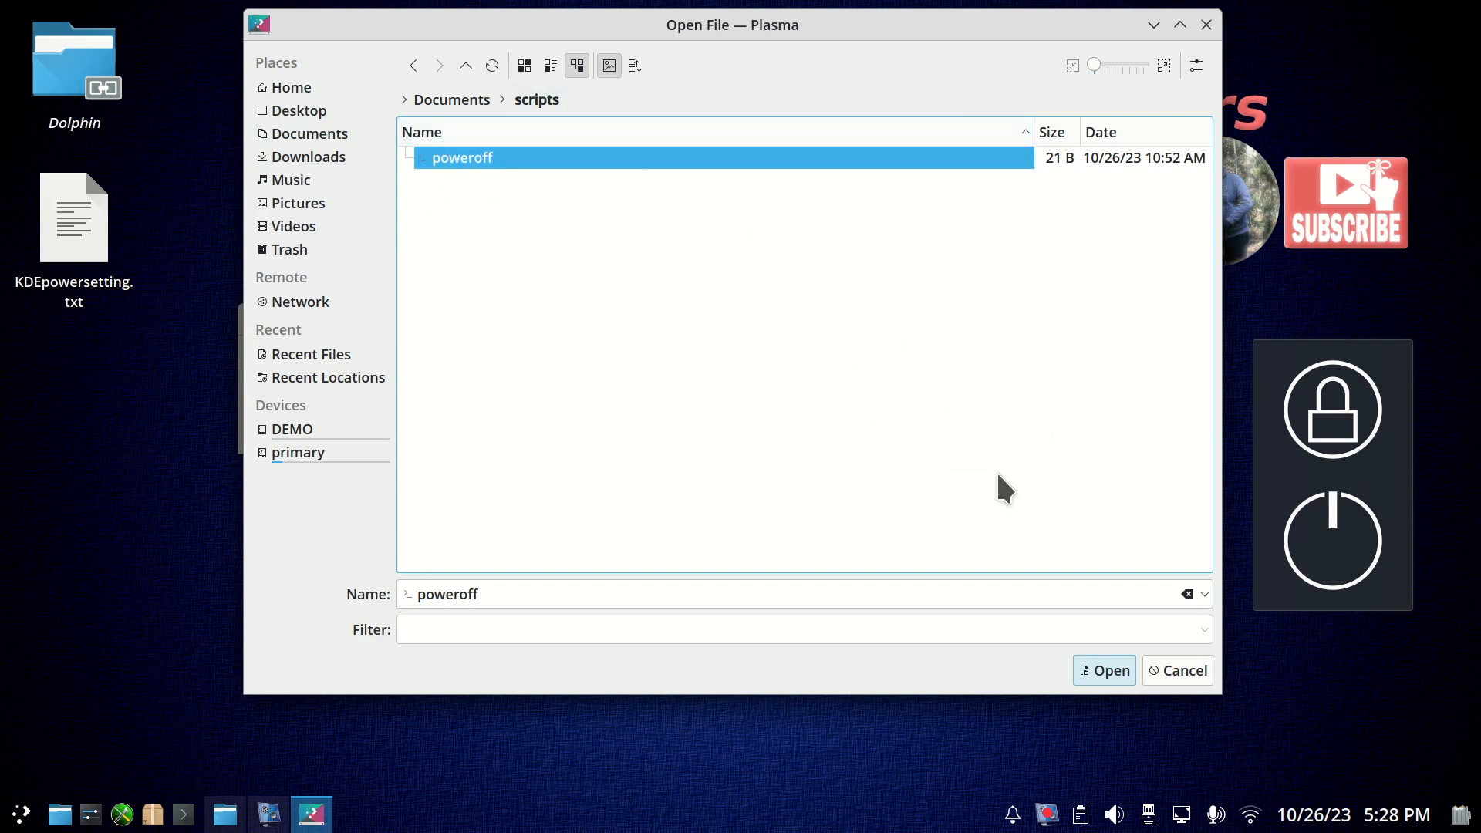
{"action": "left_click", "coordinate": [1099, 670]}
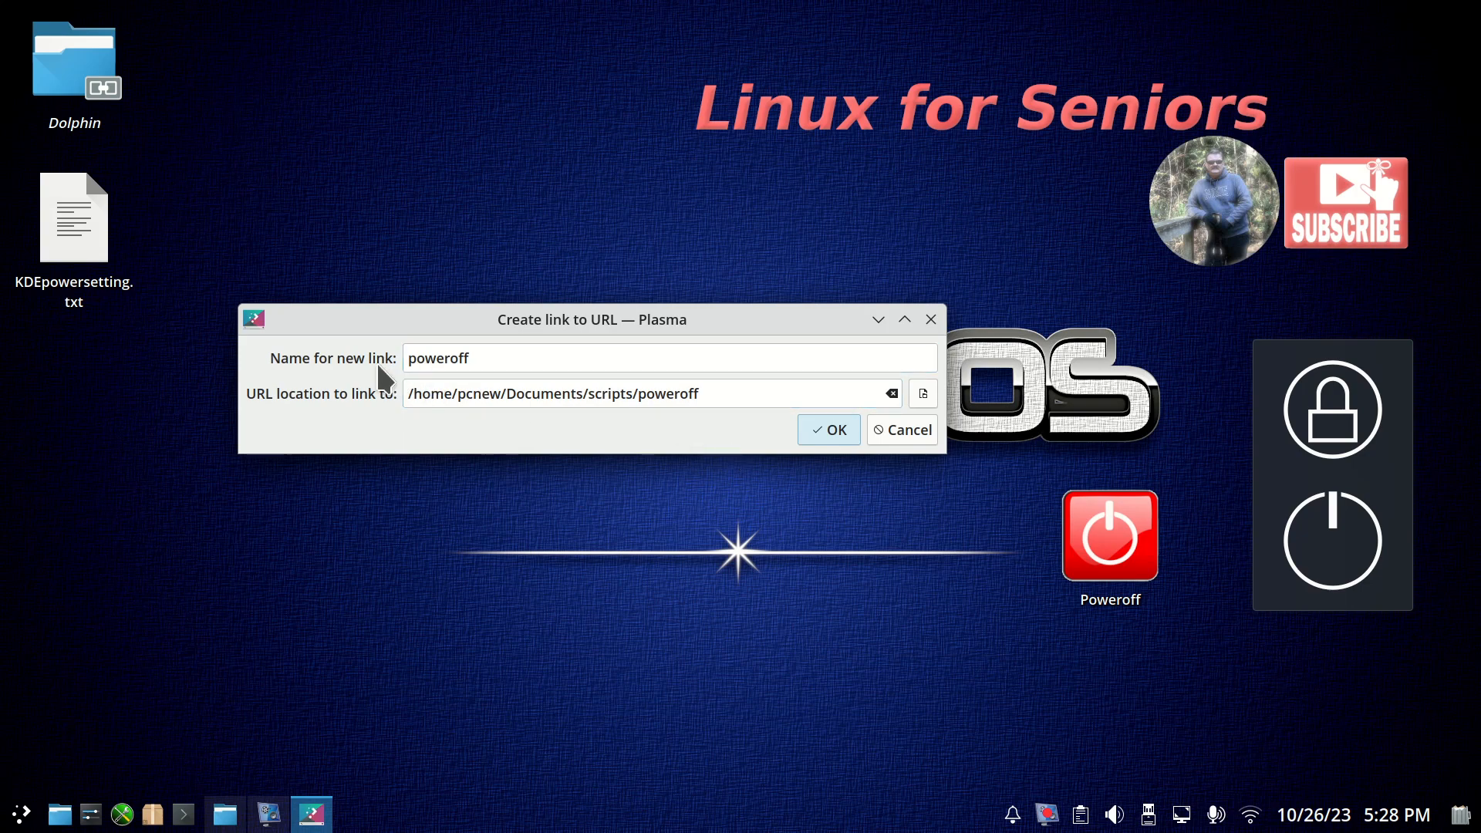
Name the new link Poweroff2 and create it on the desktop.
{"action": "left_click", "coordinate": [465, 360]}
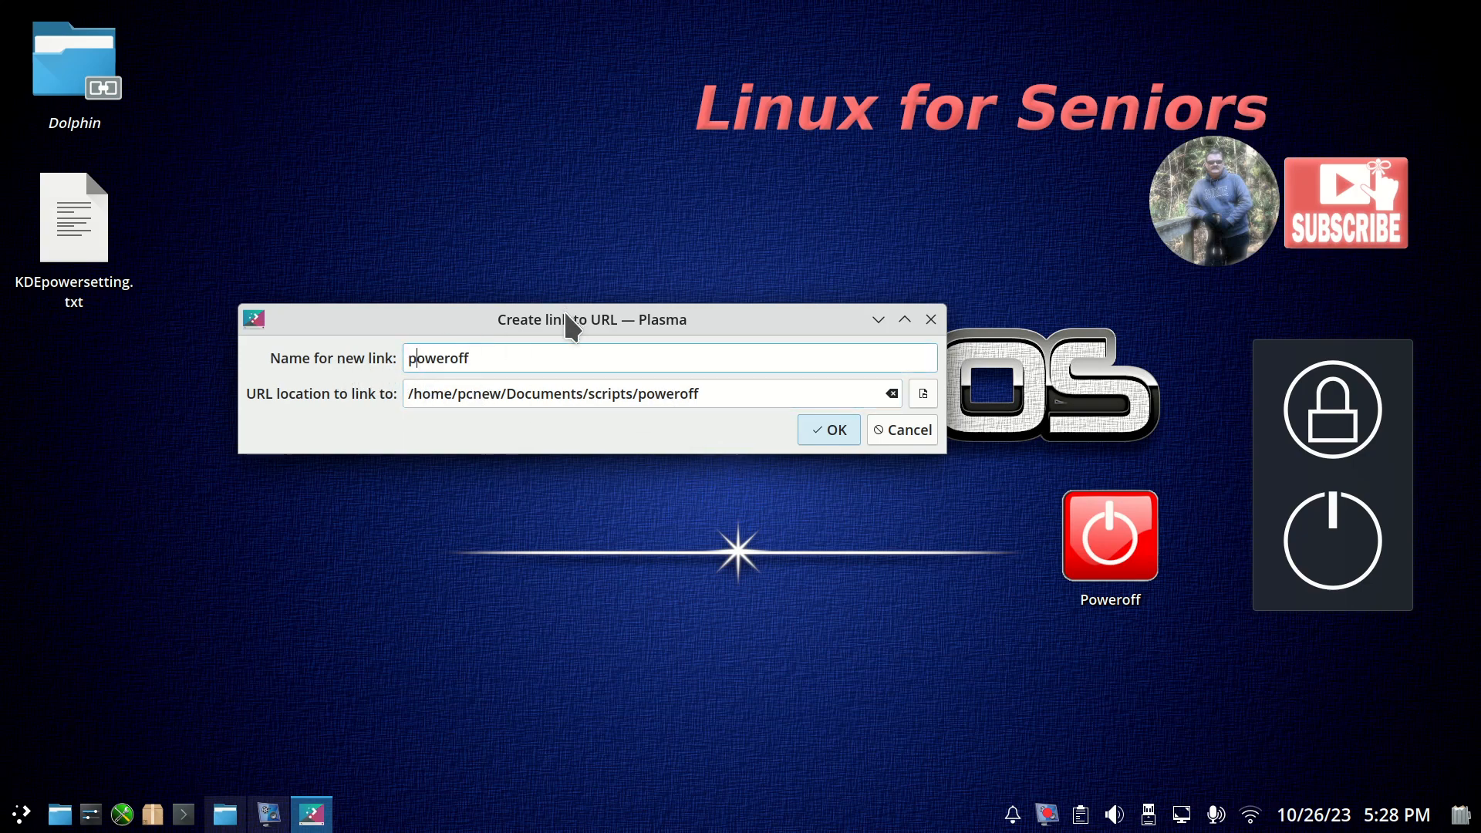
{"action": "key", "text": "BackSpace"}
{"action": "type", "text": "P"}
{"action": "left_click", "coordinate": [470, 360]}
{"action": "type", "text": "2"}
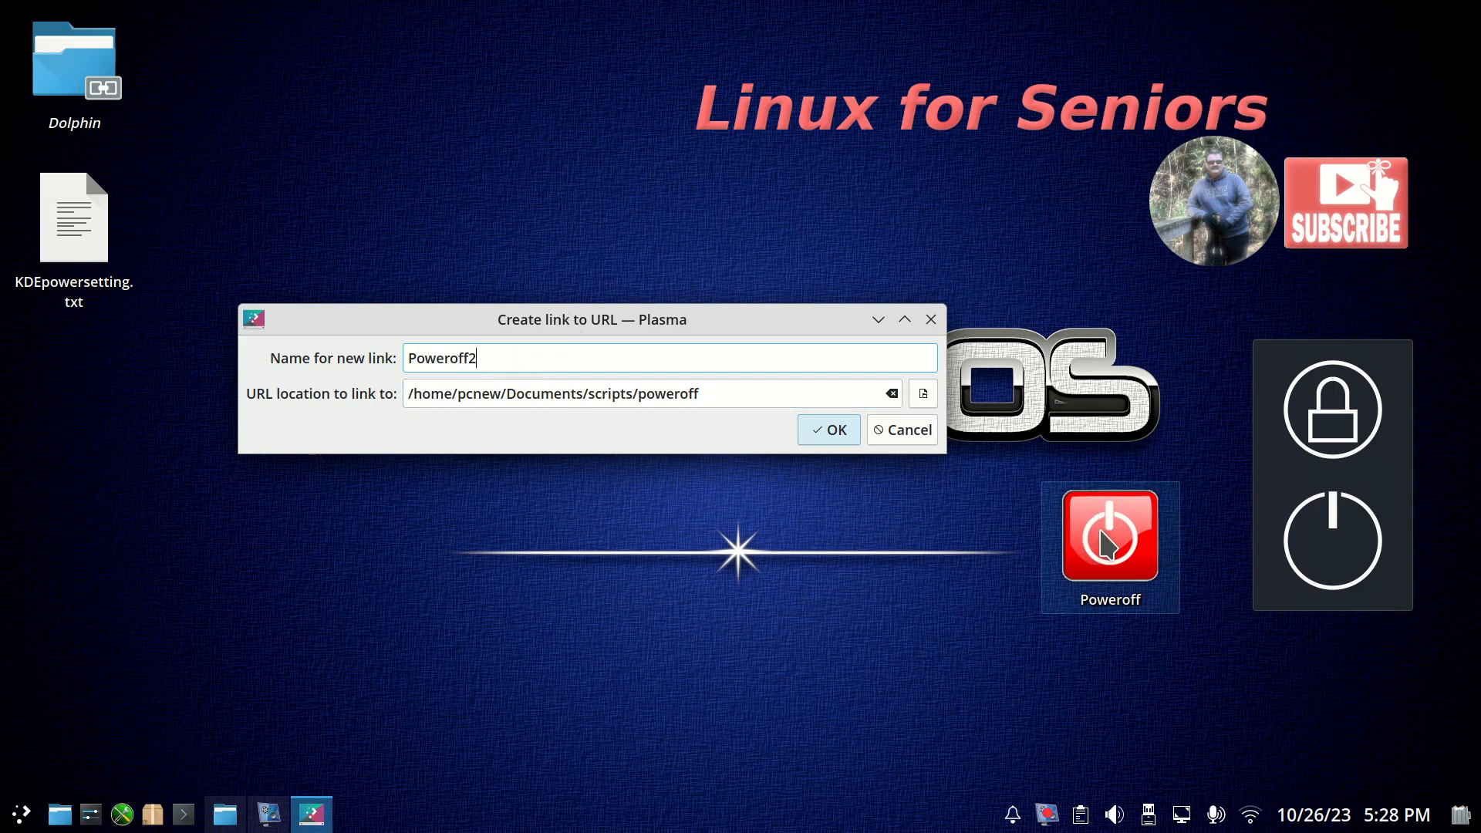
{"action": "left_click", "coordinate": [819, 430]}
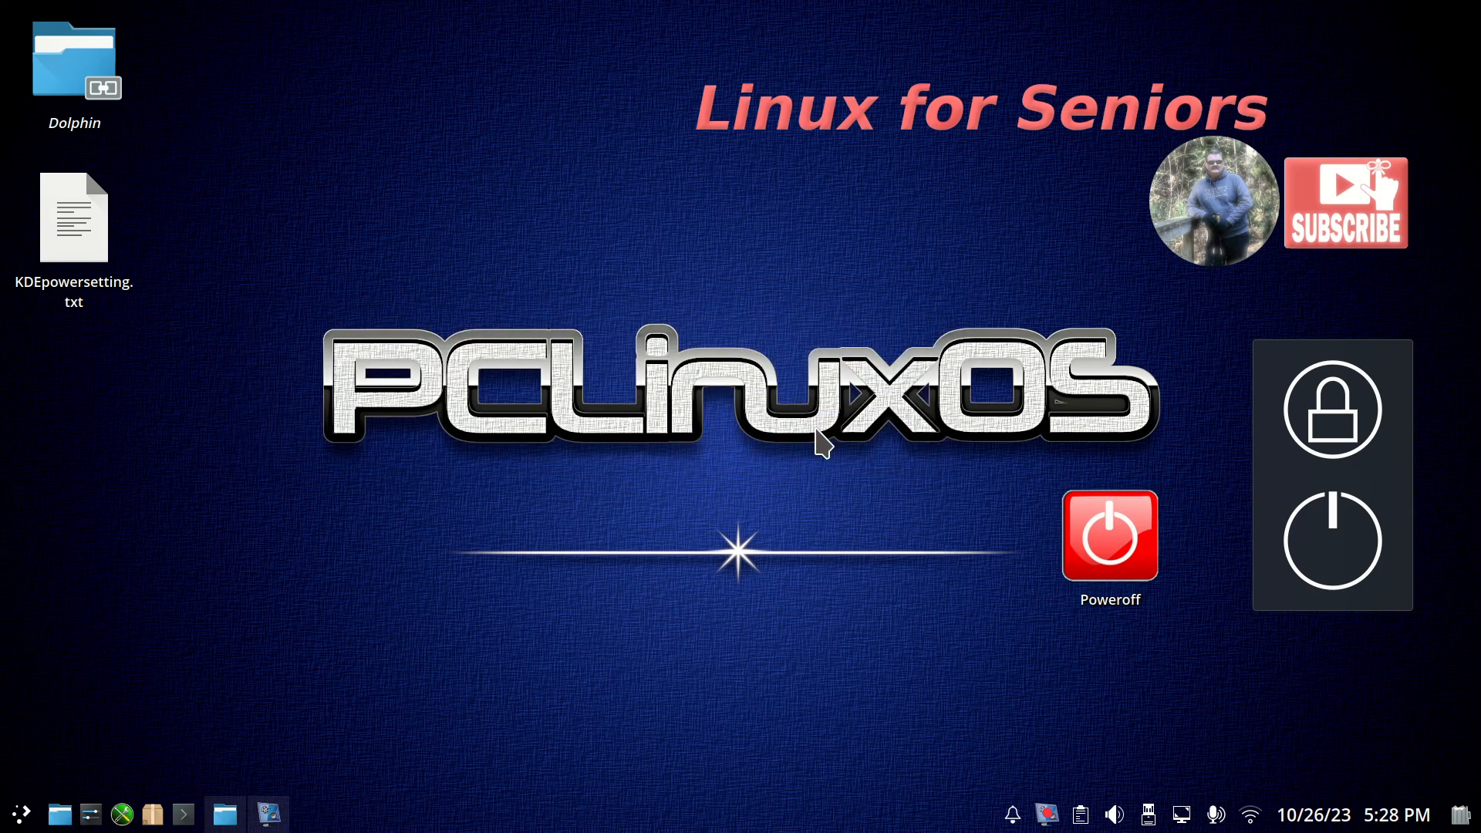
Move the Poweroff2 link next to the red Poweroff icon and back to its original place.
{"action": "left_click", "coordinate": [642, 233]}
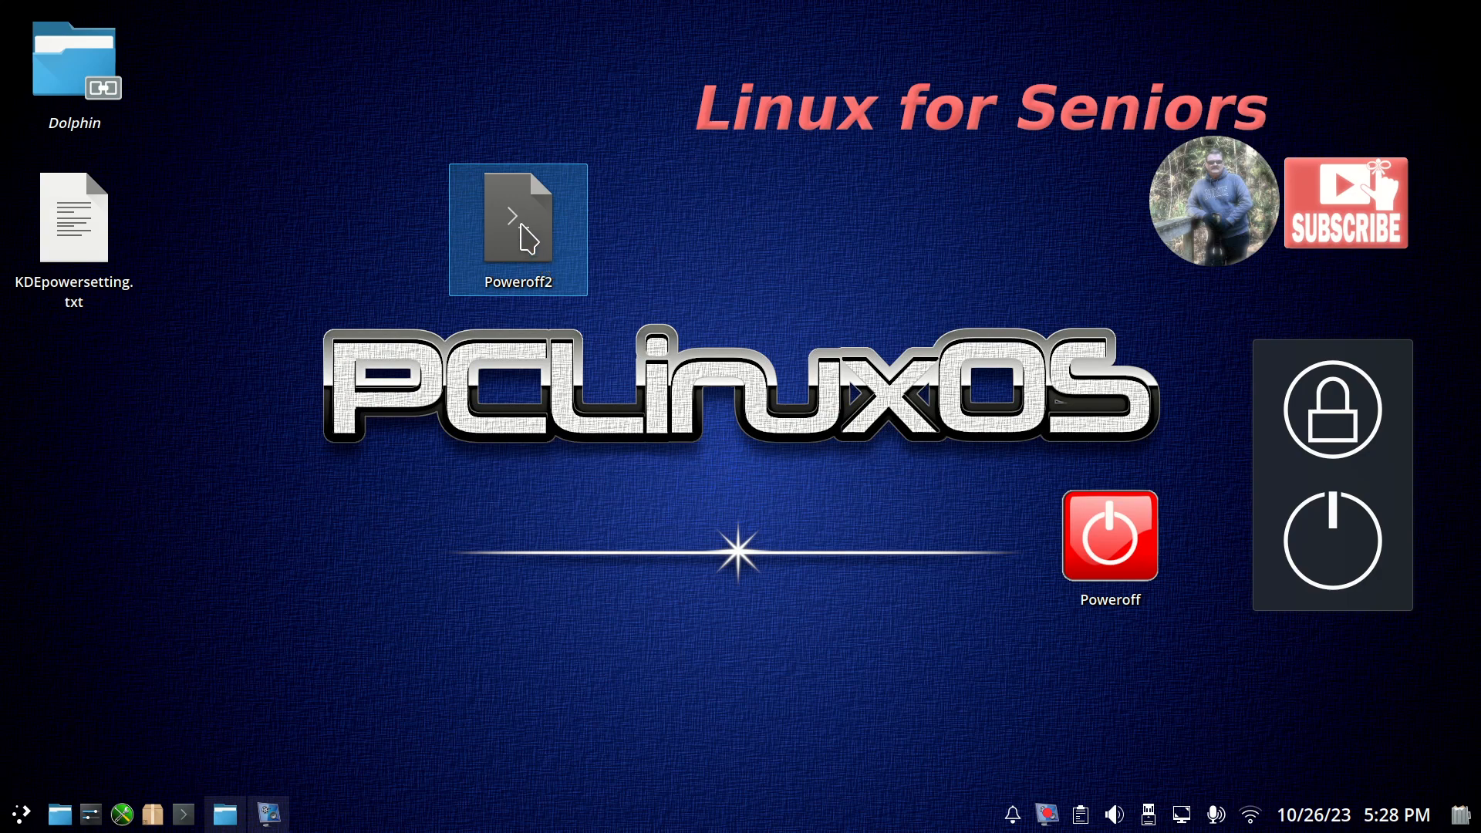
{"action": "left_click_drag", "start_coordinate": [518, 225], "coordinate": [925, 586]}
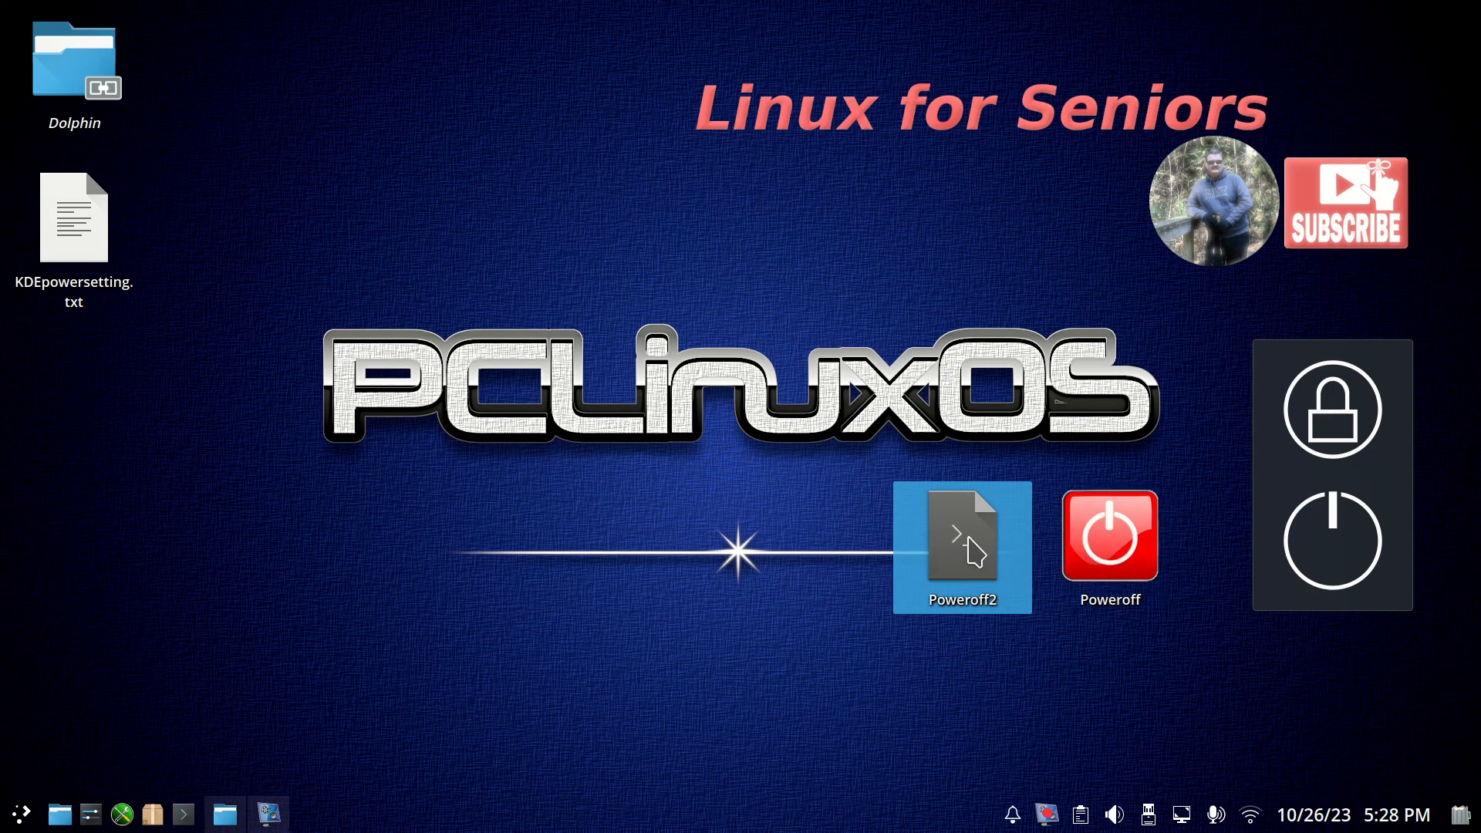
{"action": "left_click_drag", "start_coordinate": [961, 546], "coordinate": [520, 225]}
Change the Poweroff2 link's icon to the green alien head from the Applications icons.
{"action": "right_click", "coordinate": [518, 212]}
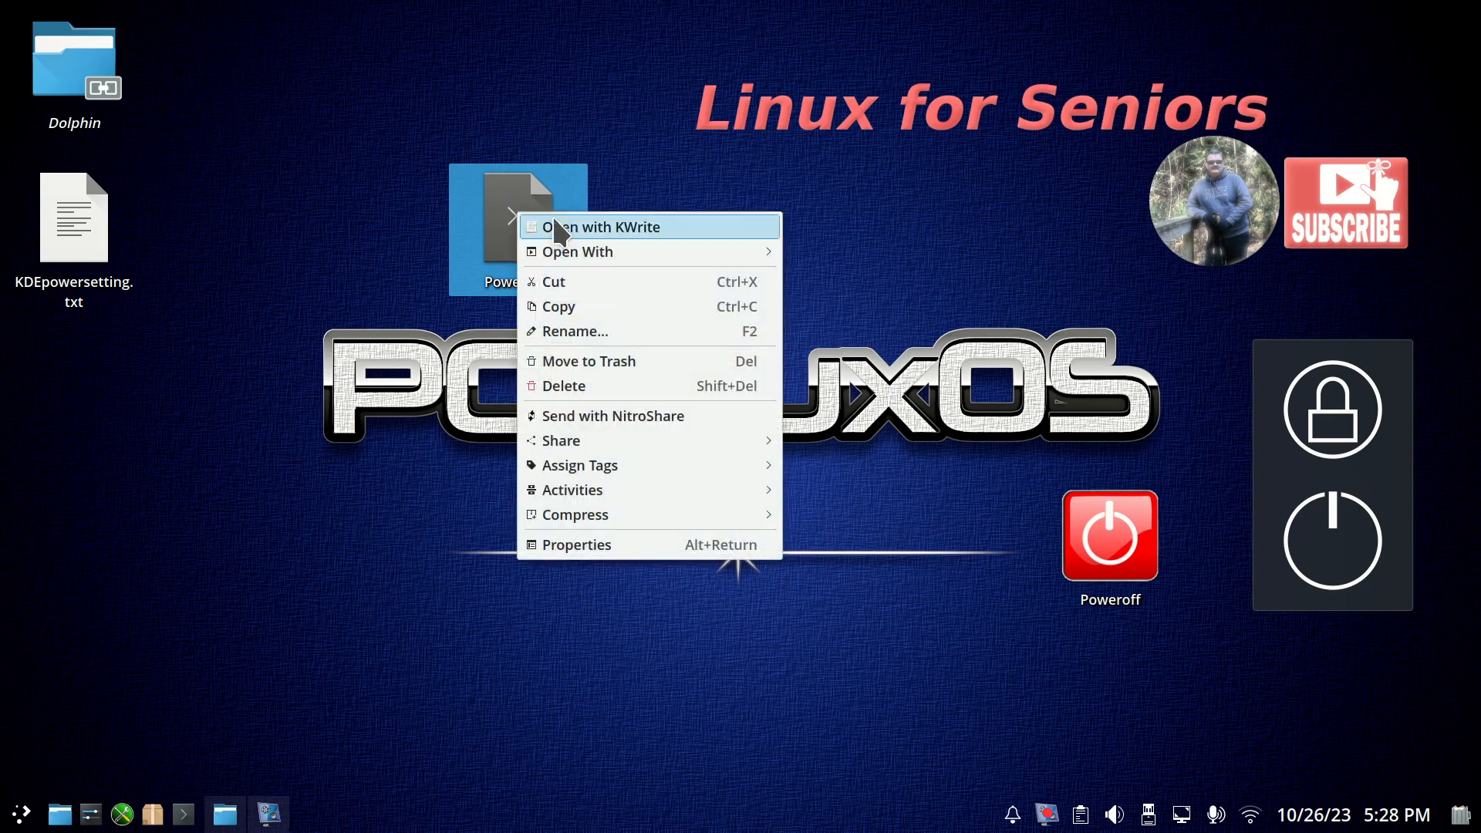
{"action": "left_click", "coordinate": [654, 554]}
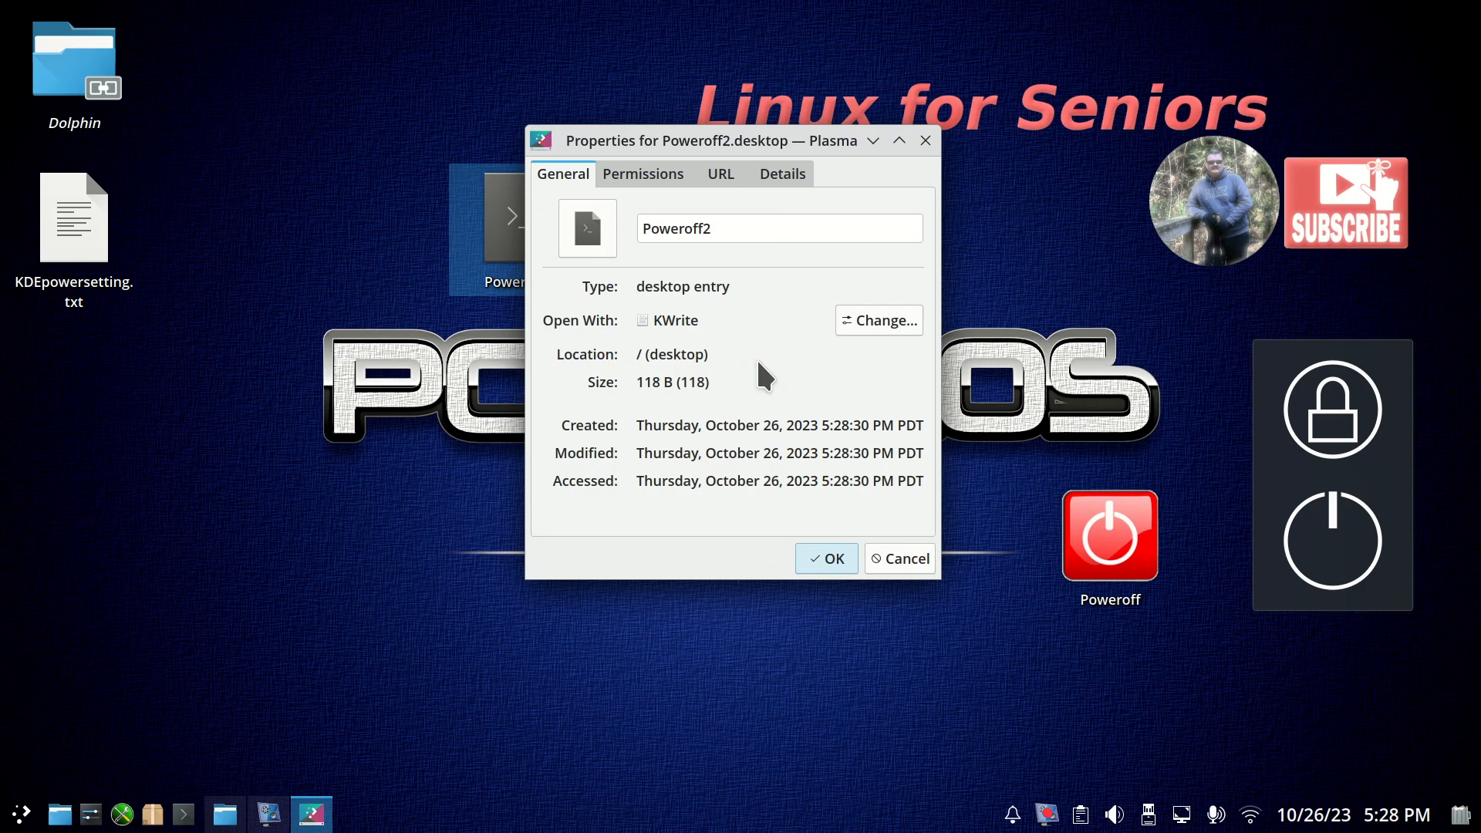
{"action": "left_click", "coordinate": [590, 239]}
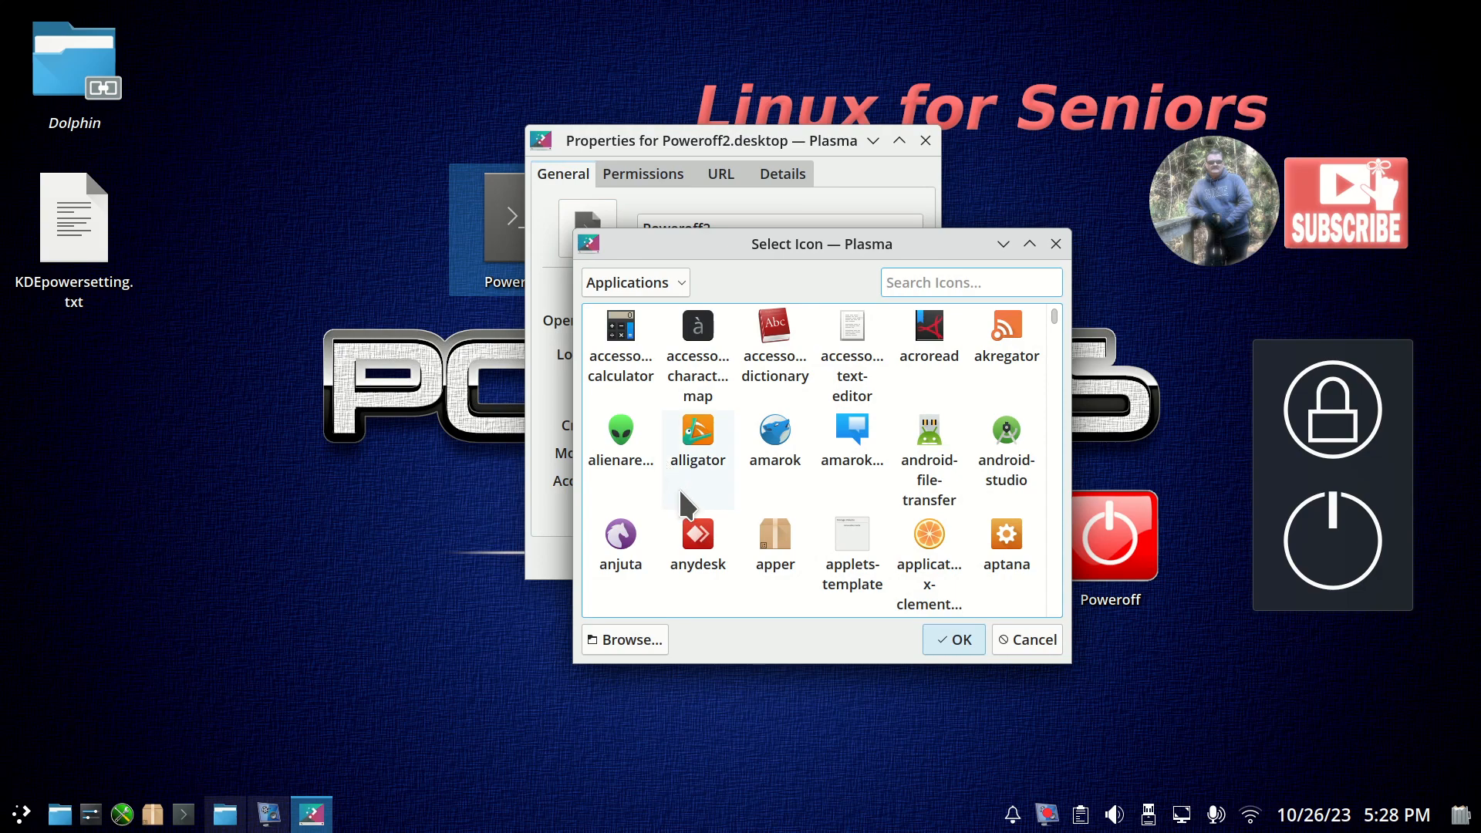
{"action": "left_click", "coordinate": [631, 442]}
{"action": "left_click", "coordinate": [957, 639]}
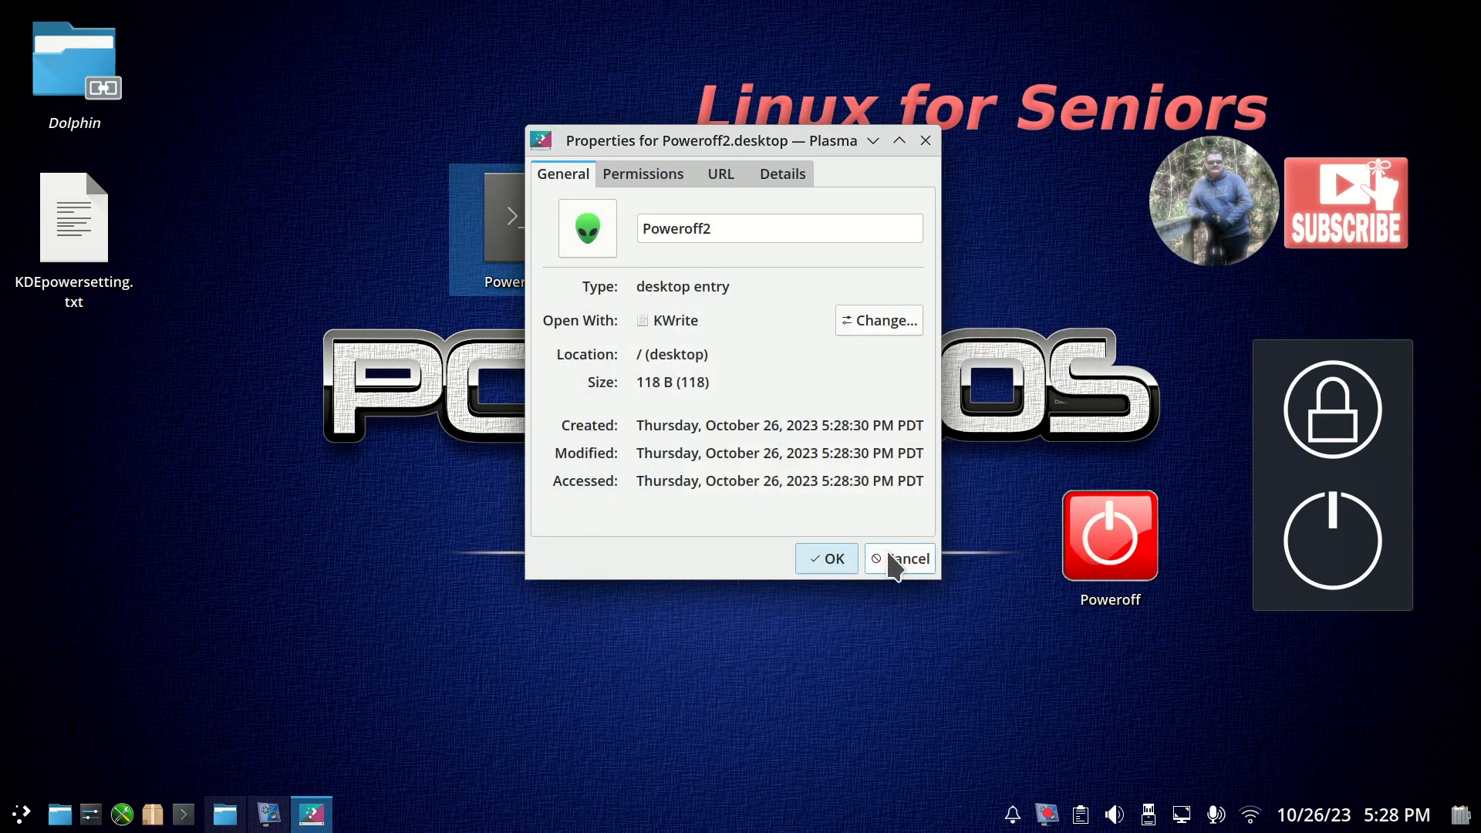
{"action": "left_click", "coordinate": [819, 561]}
{"action": "left_click", "coordinate": [705, 265]}
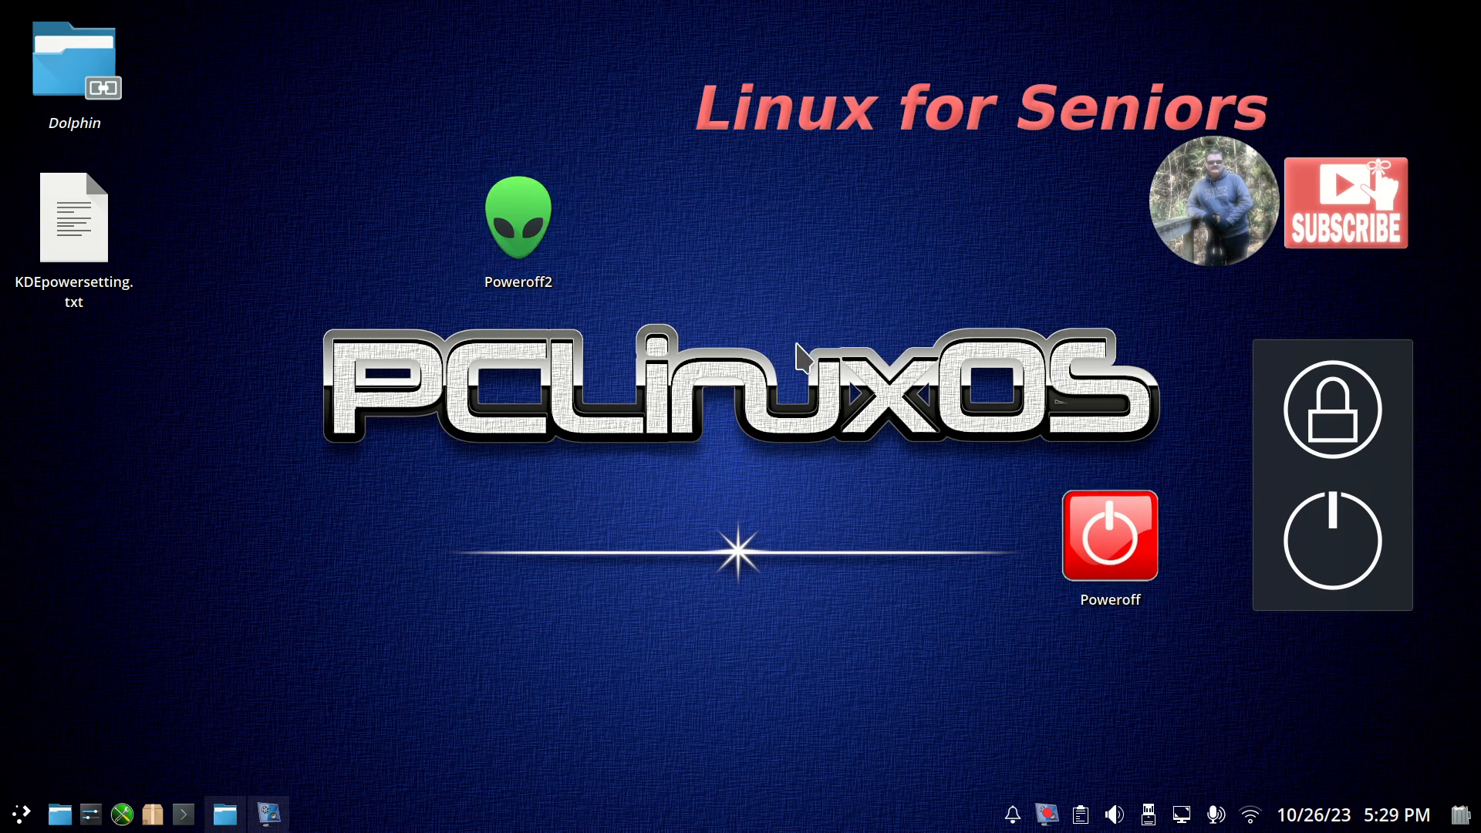
Change the Poweroff2 link's icon to the orange slice from the Applications icons.
{"action": "right_click", "coordinate": [504, 208]}
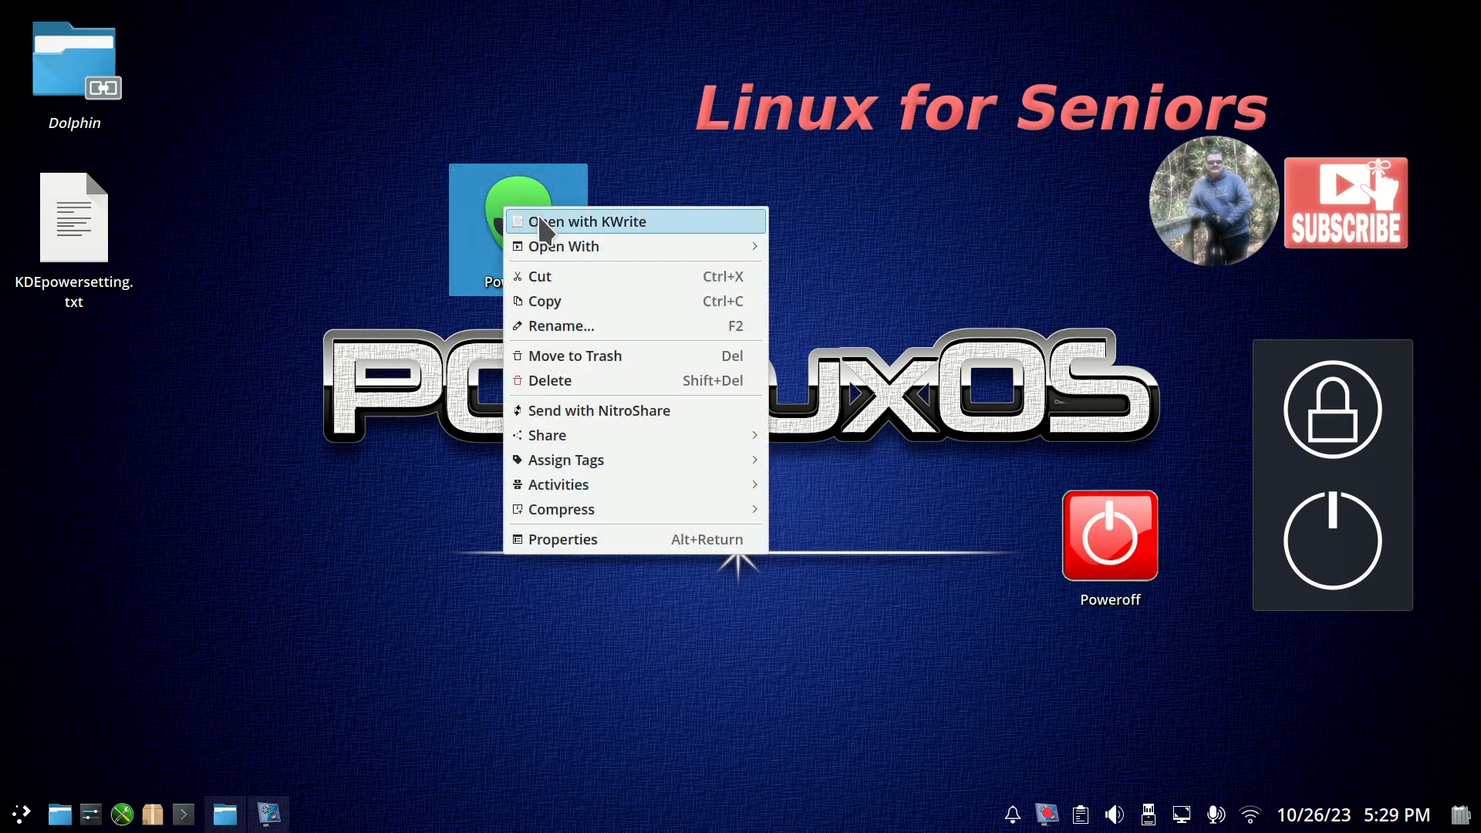
{"action": "left_click", "coordinate": [644, 543]}
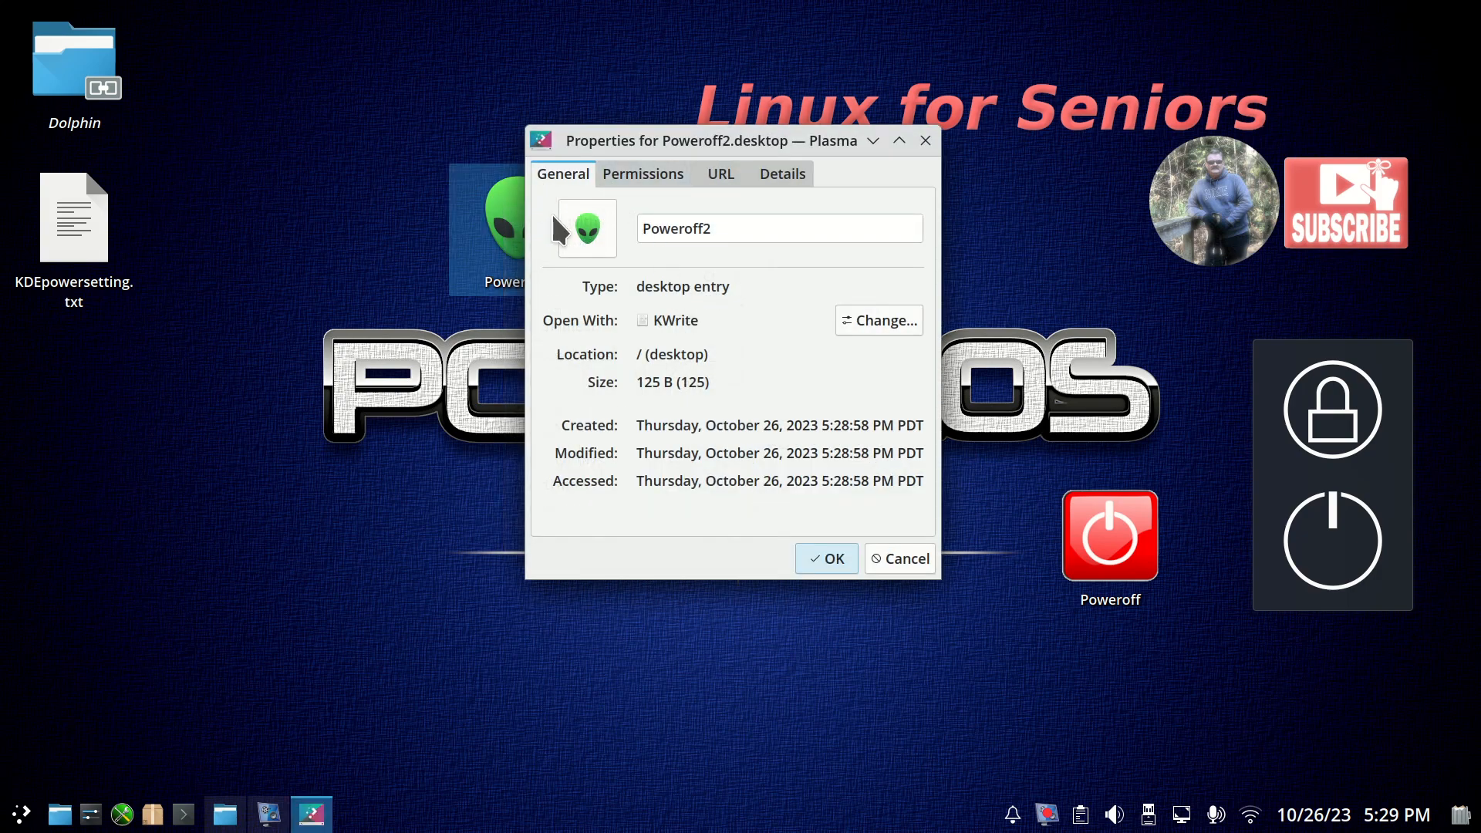
{"action": "left_click", "coordinate": [584, 231]}
{"action": "left_click", "coordinate": [928, 532]}
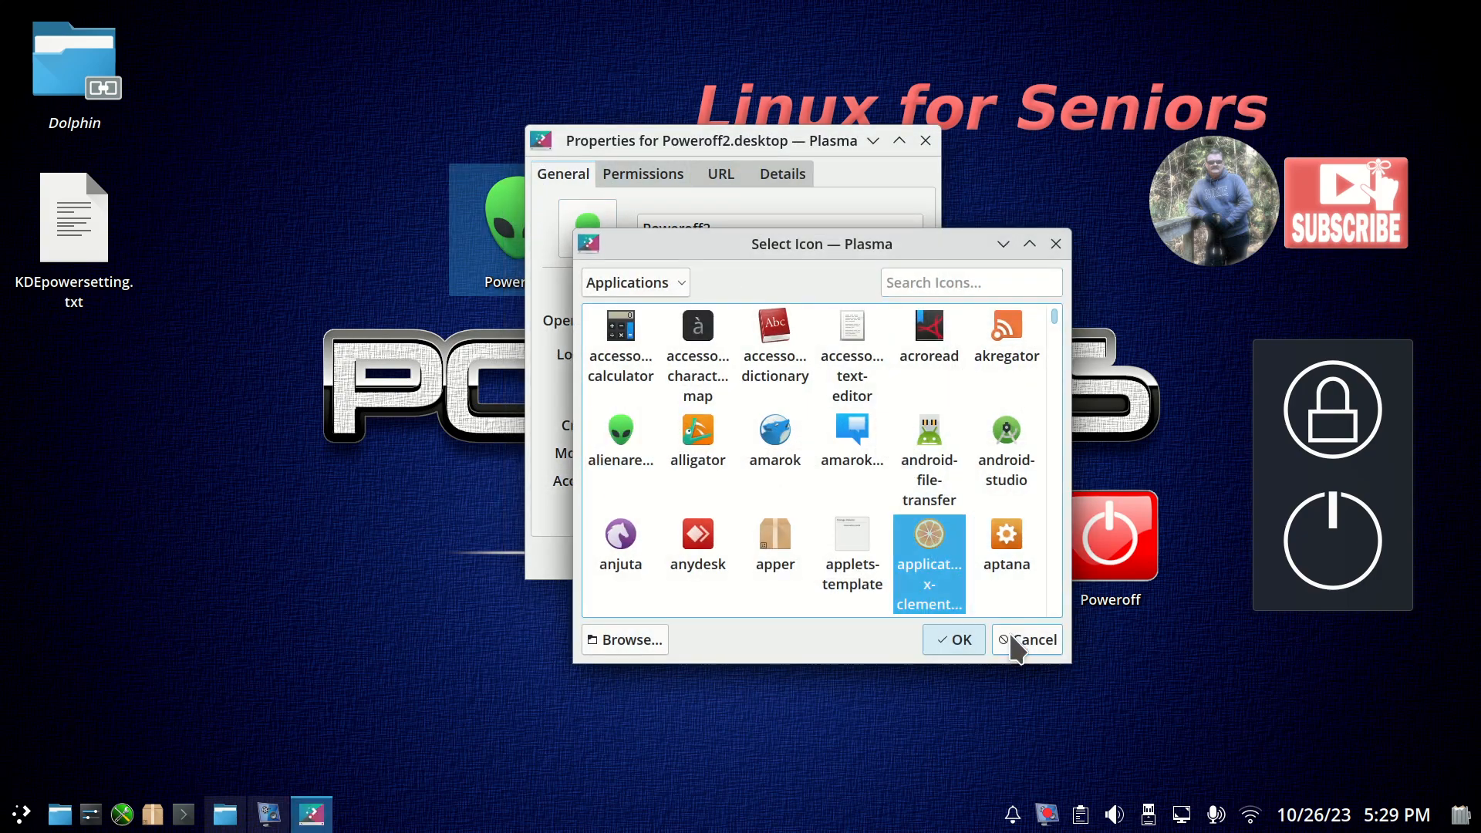
{"action": "left_click", "coordinate": [960, 637]}
{"action": "left_click", "coordinate": [831, 556]}
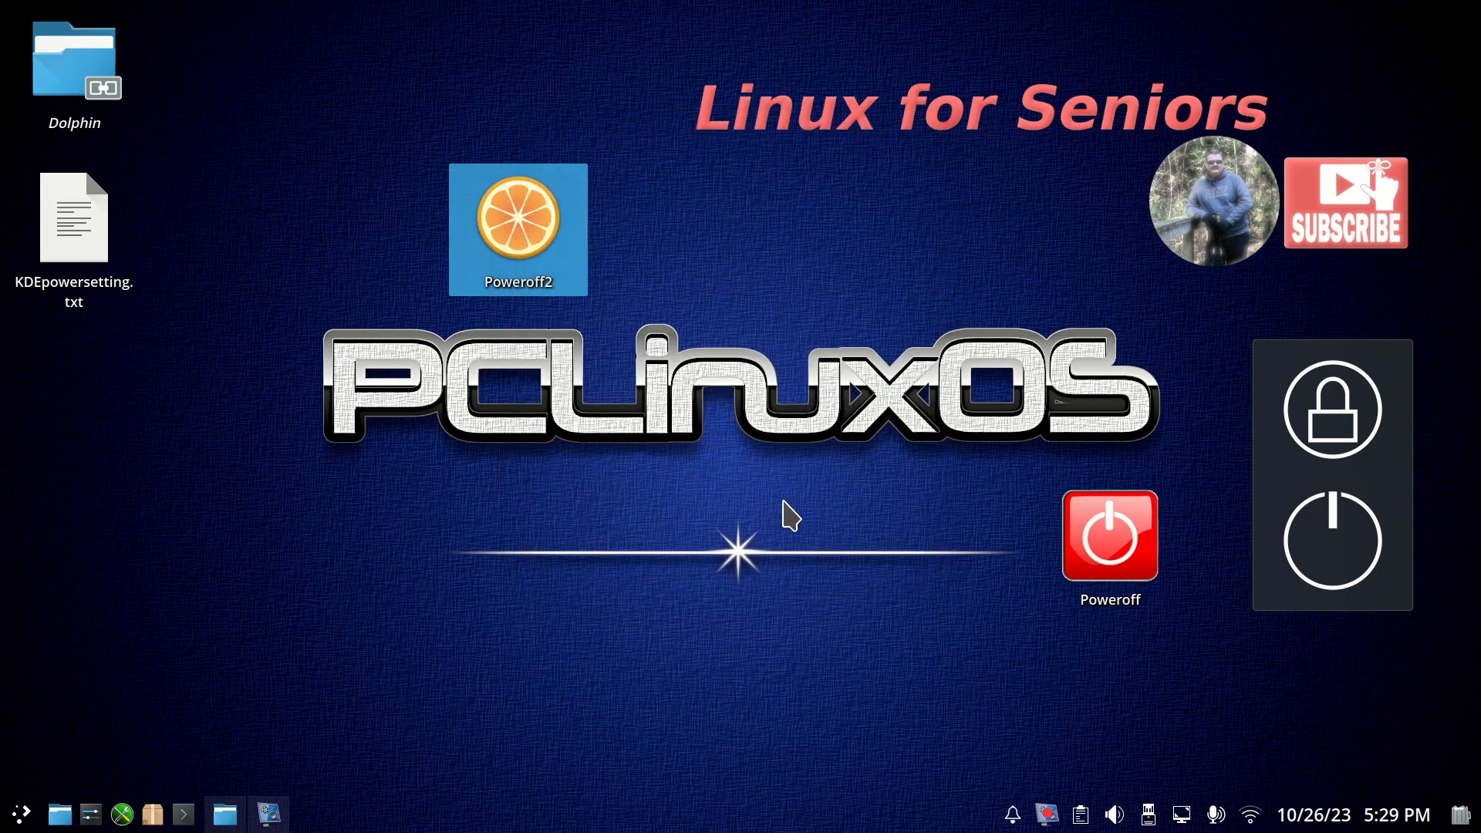
Search all icon categories for "shut" and apply the system-shutdown icon to the Poweroff2 link.
{"action": "right_click", "coordinate": [506, 211]}
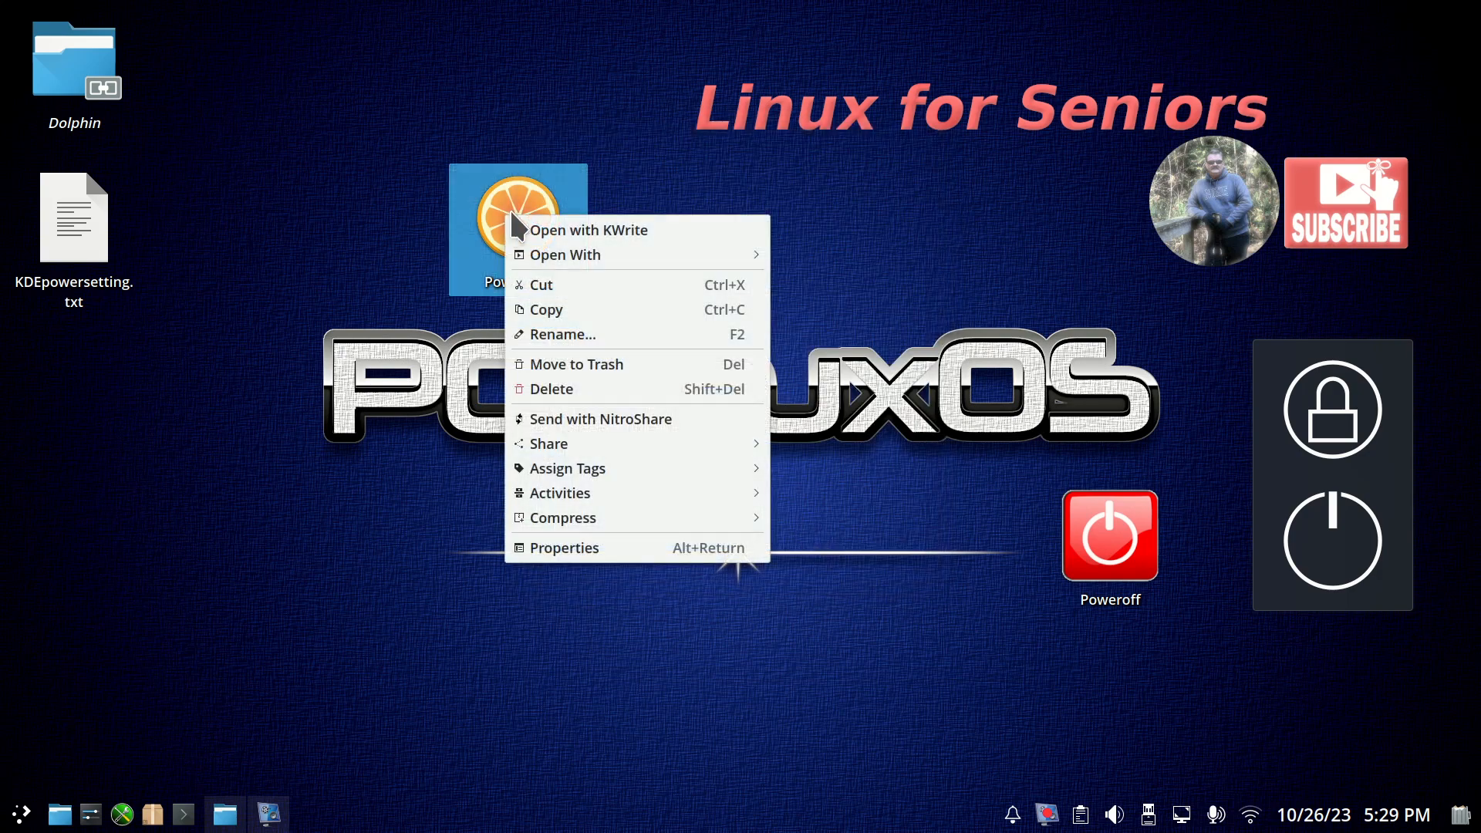
{"action": "left_click", "coordinate": [640, 549]}
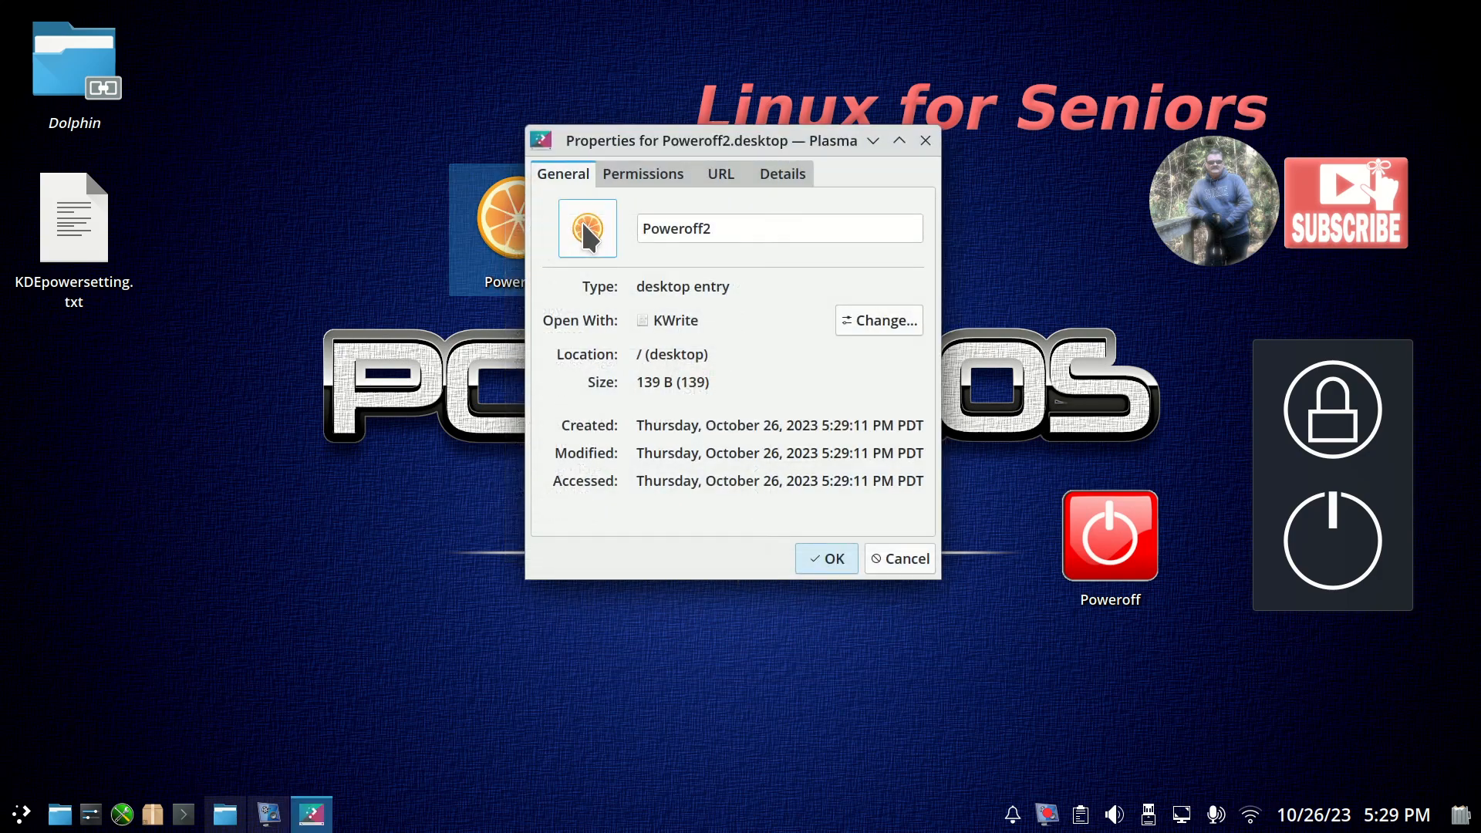
{"action": "left_click", "coordinate": [581, 219]}
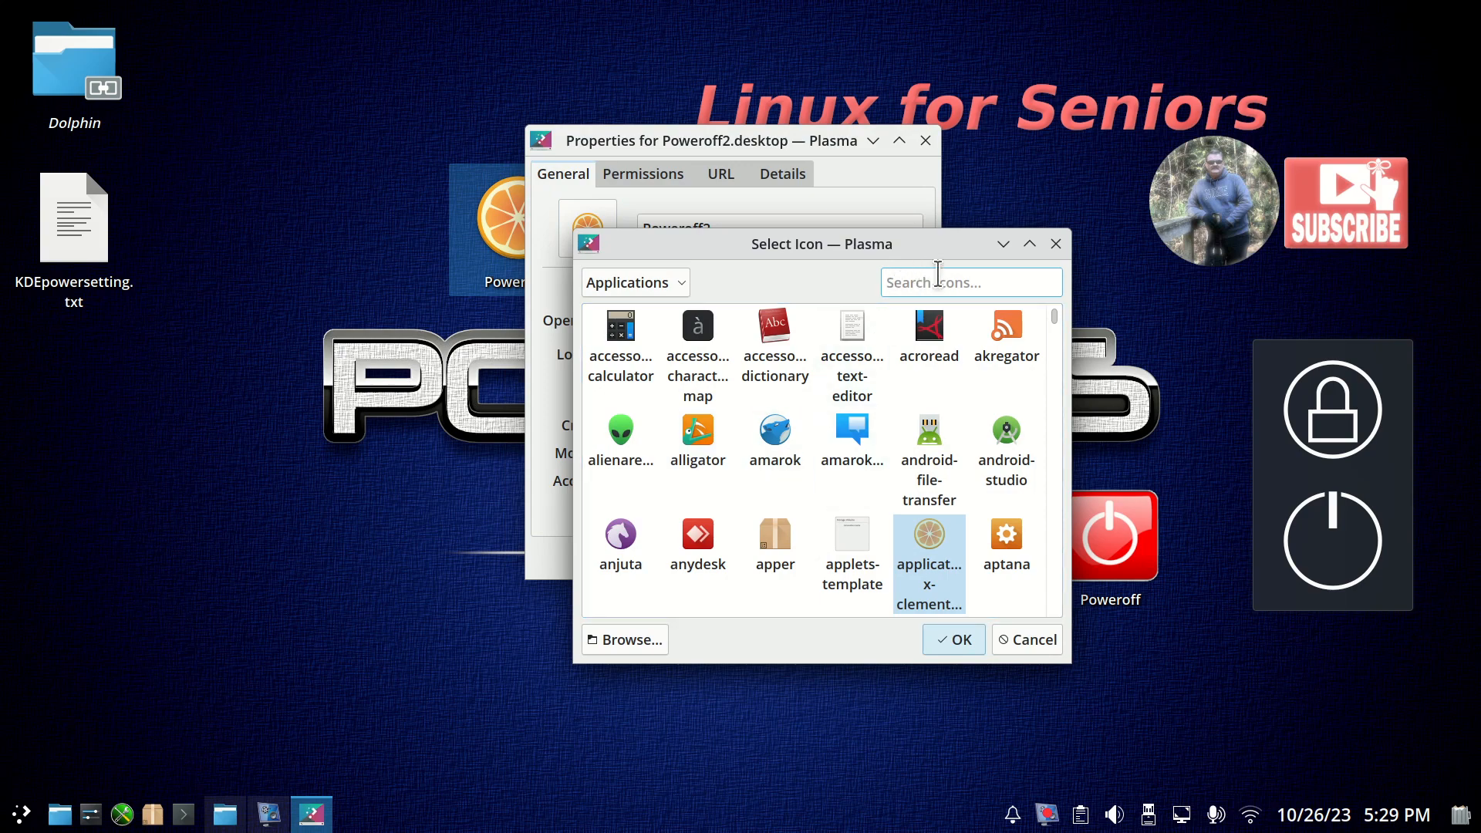
{"action": "type", "text": "shut"}
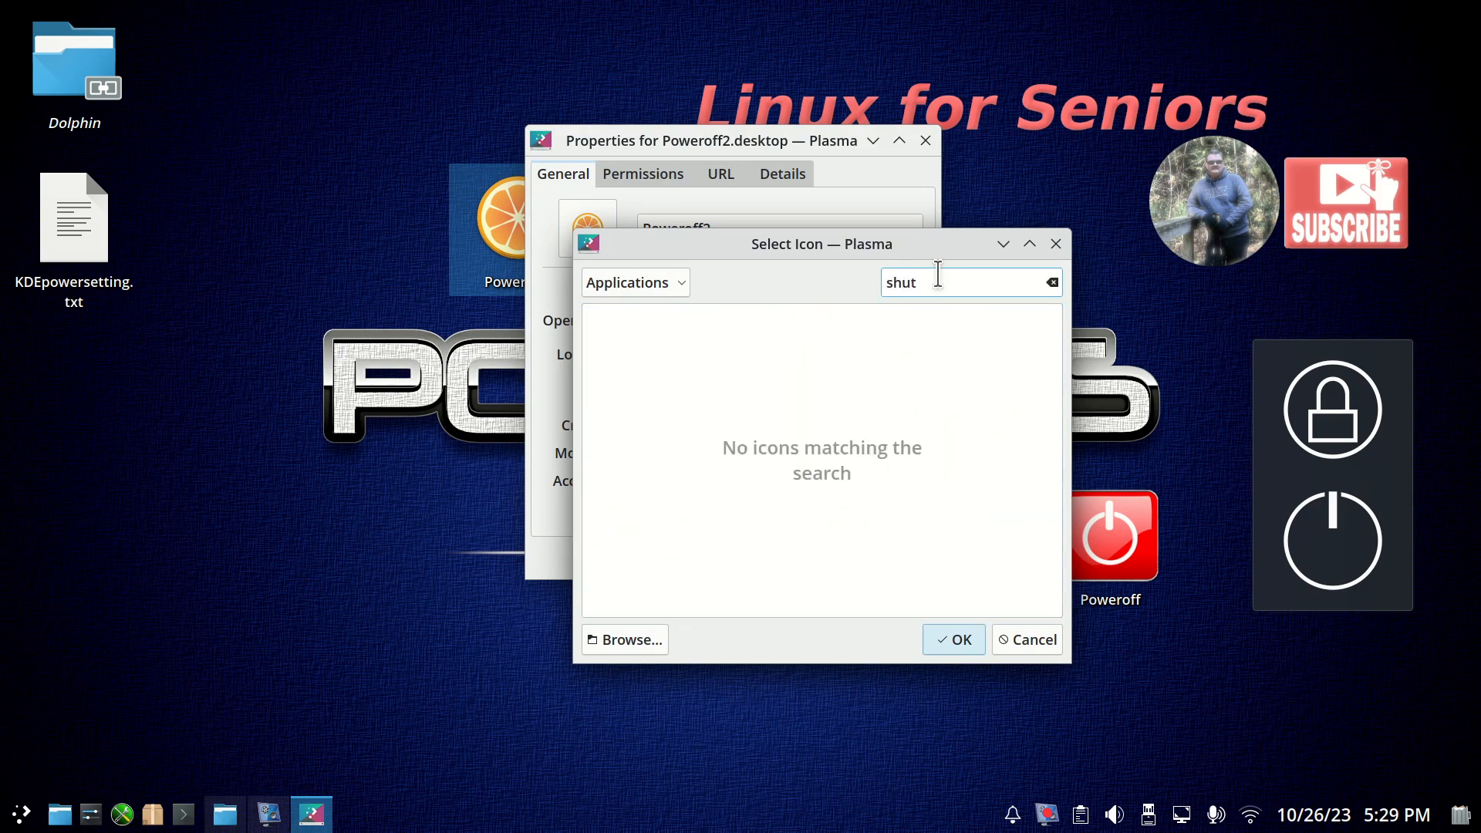
{"action": "left_click", "coordinate": [639, 282]}
{"action": "left_click", "coordinate": [627, 306]}
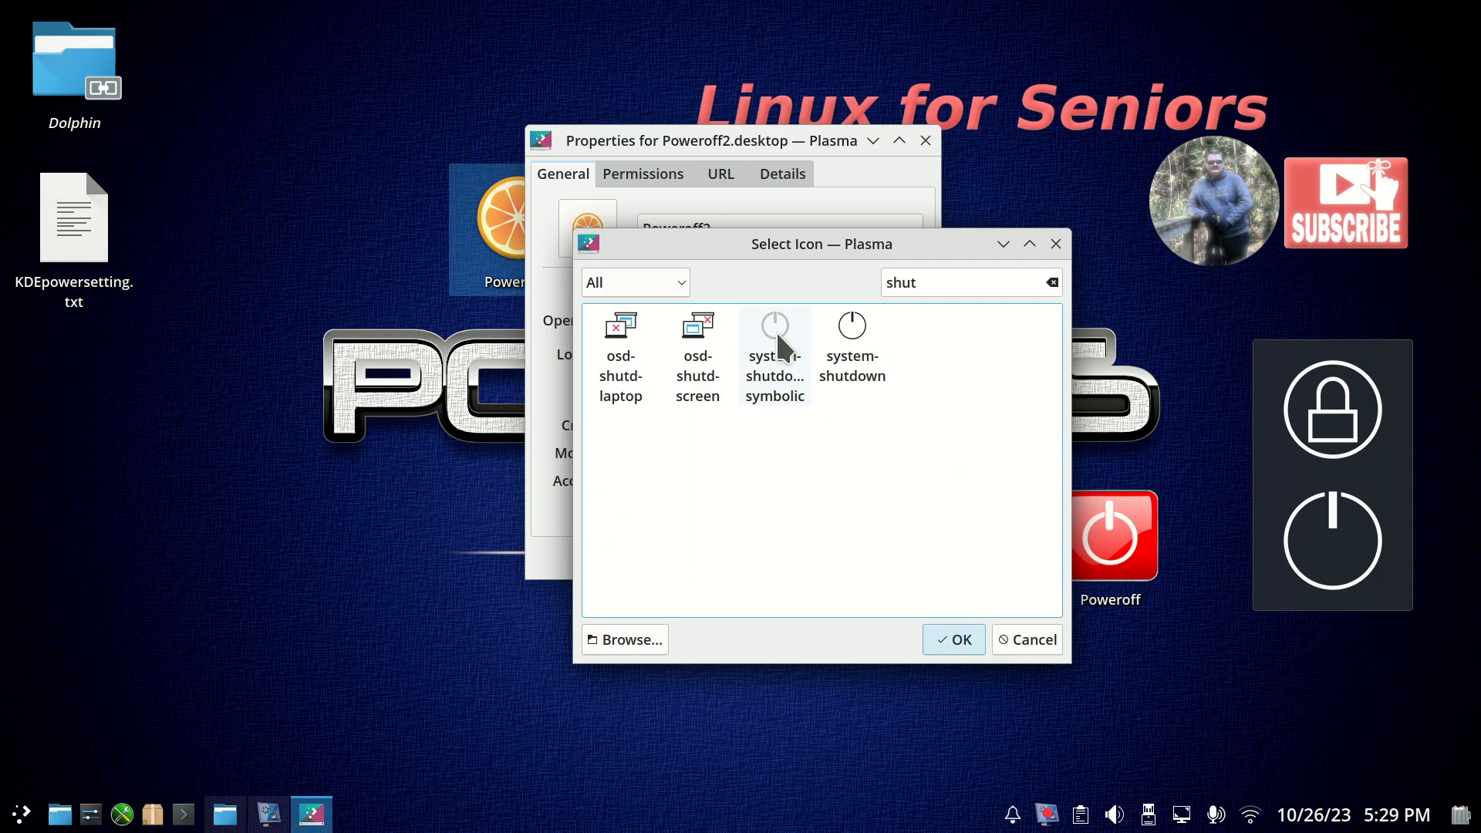
{"action": "left_click", "coordinate": [853, 340]}
{"action": "left_click", "coordinate": [953, 631]}
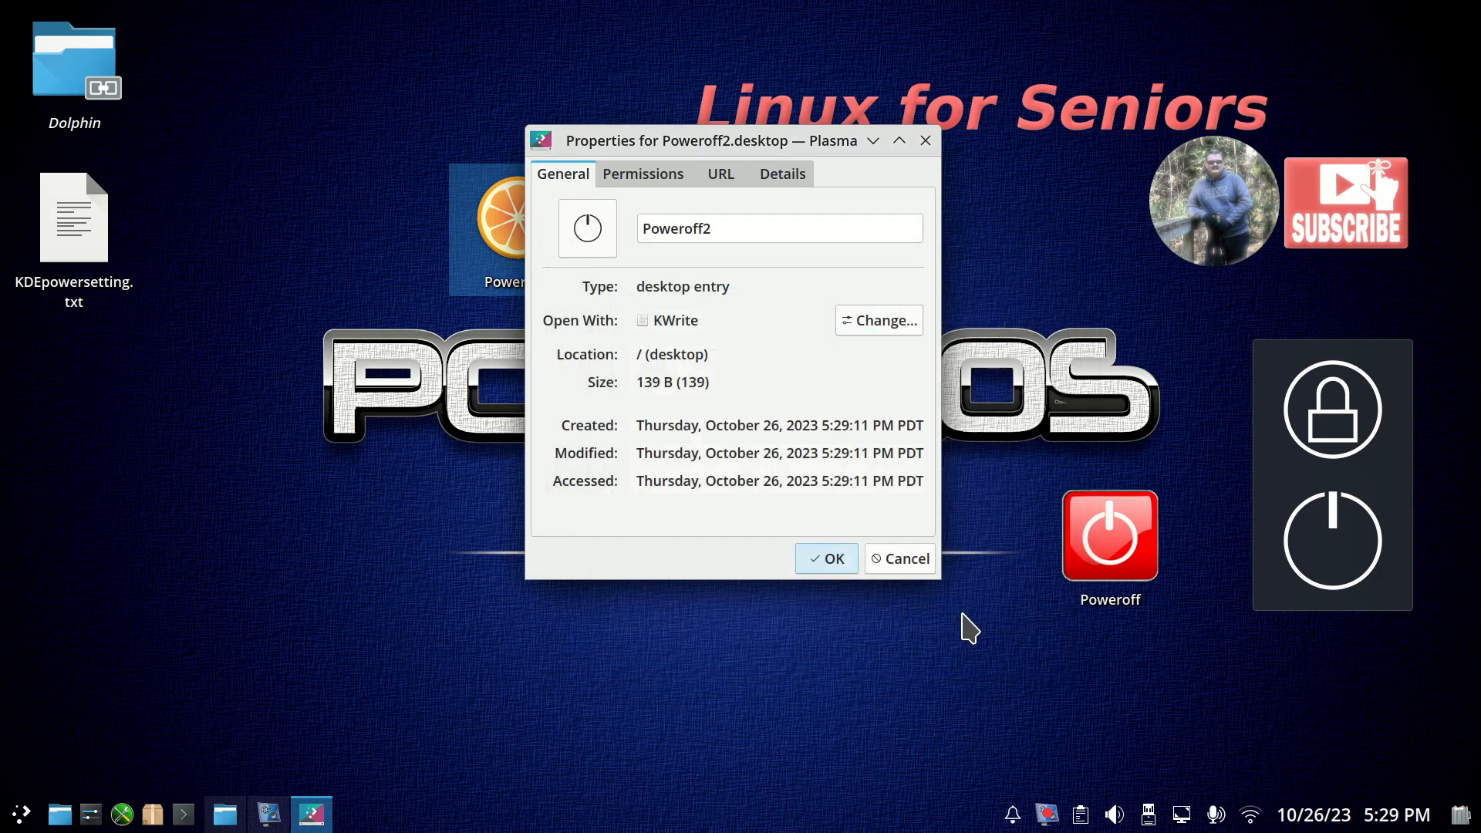
{"action": "left_click", "coordinate": [815, 559]}
{"action": "left_click", "coordinate": [786, 294]}
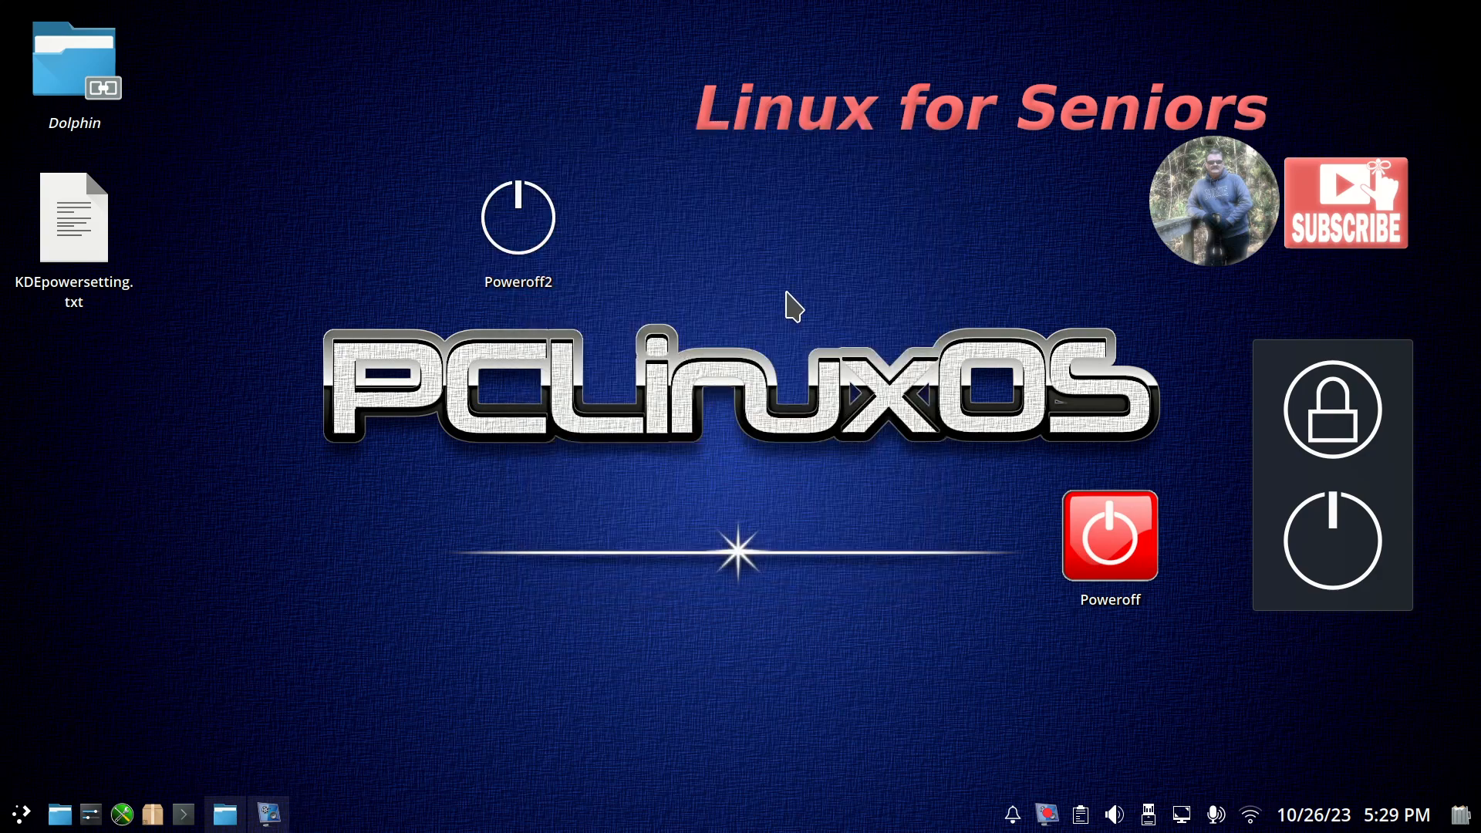
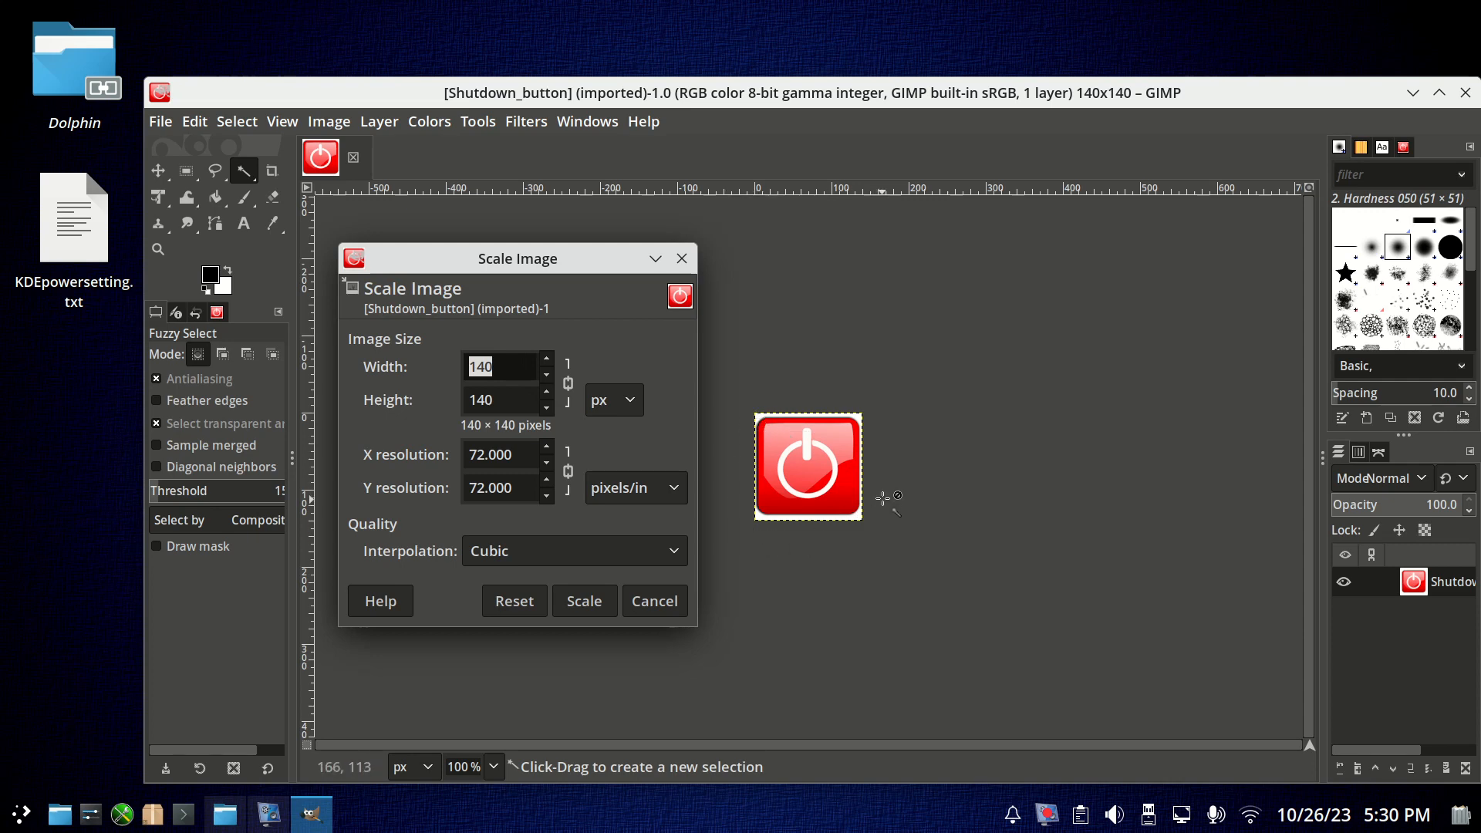
Dismiss the image scaling dialog without scaling and close the Shutdown_button image window in GIMP.
{"action": "left_click", "coordinate": [681, 258]}
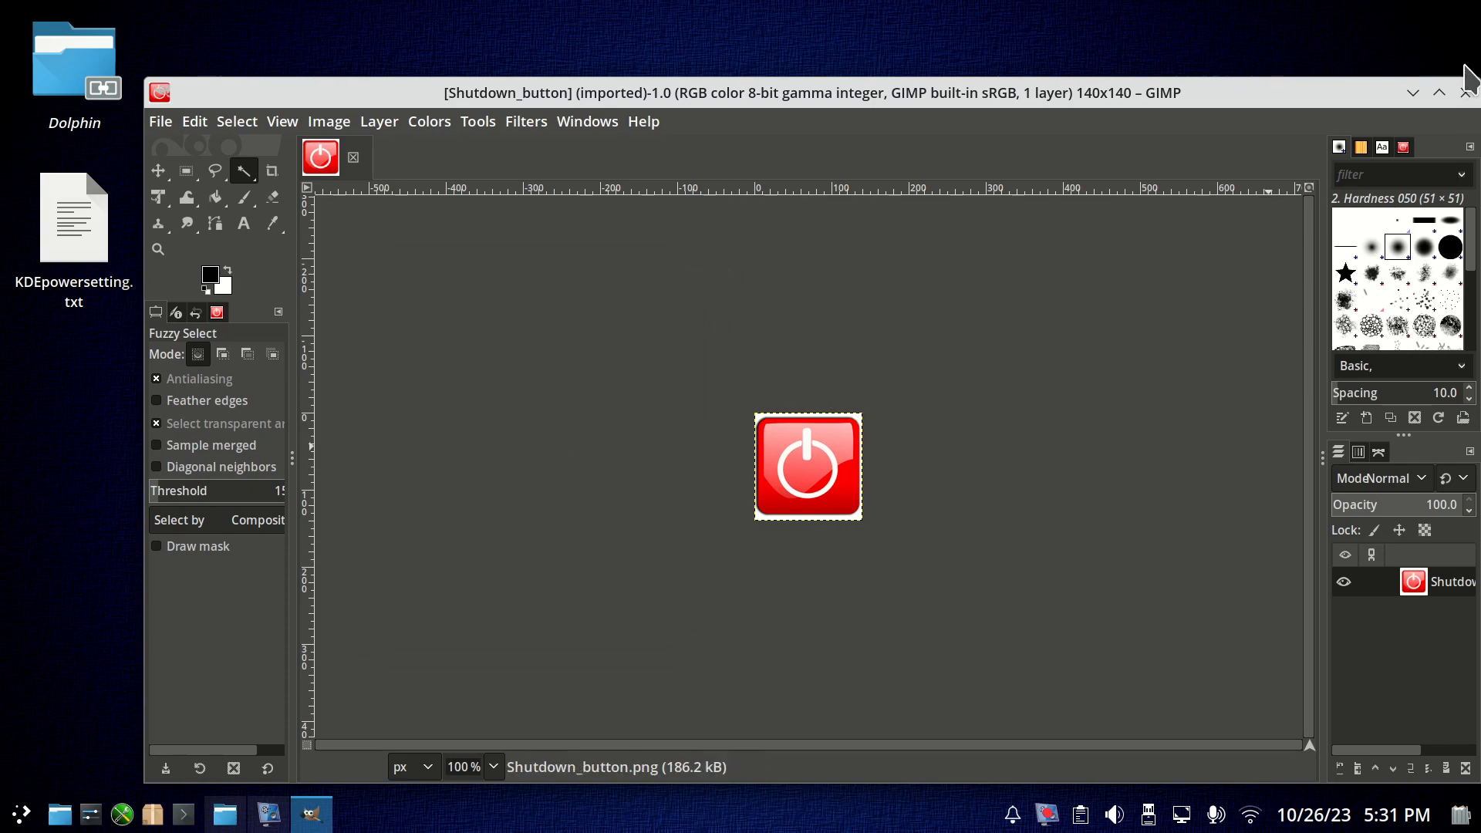
{"action": "left_click", "coordinate": [1466, 92]}
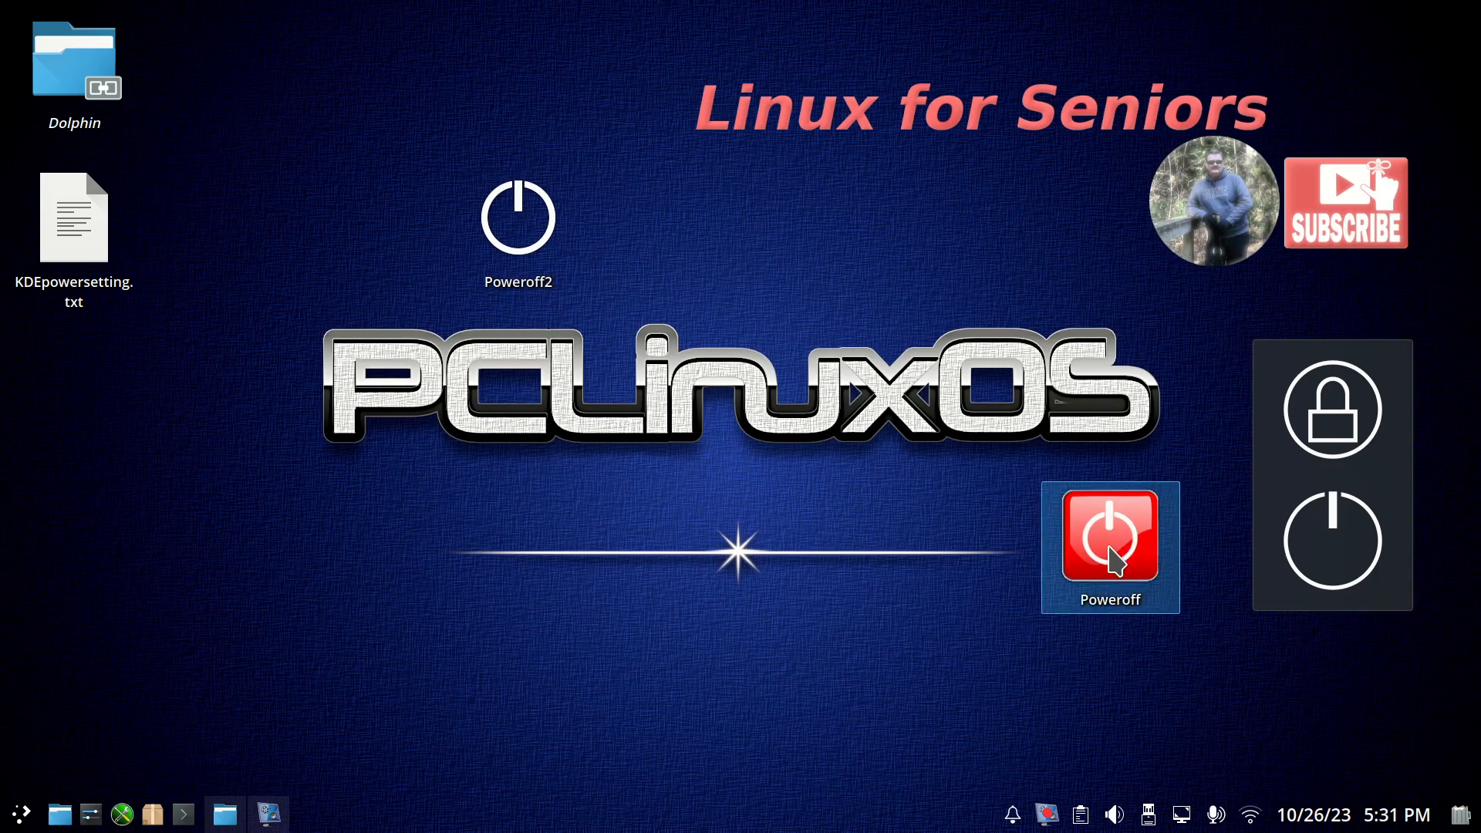
Change the Poweroff2 link's icon to Shutdown_button.png from the icons folder in Documents.
{"action": "right_click", "coordinate": [518, 218]}
{"action": "left_click", "coordinate": [621, 544]}
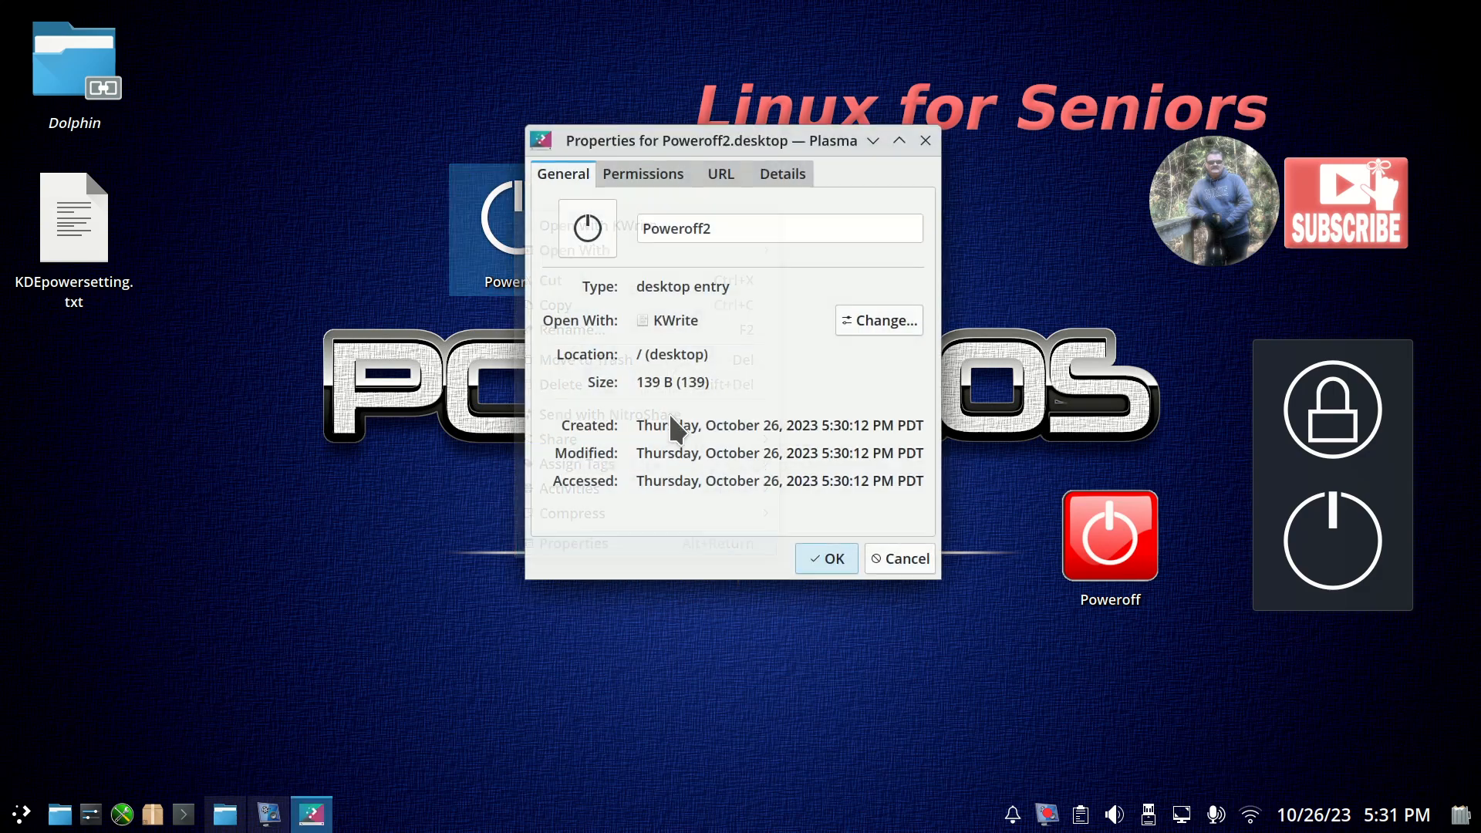
{"action": "left_click", "coordinate": [589, 229]}
{"action": "left_click", "coordinate": [631, 648]}
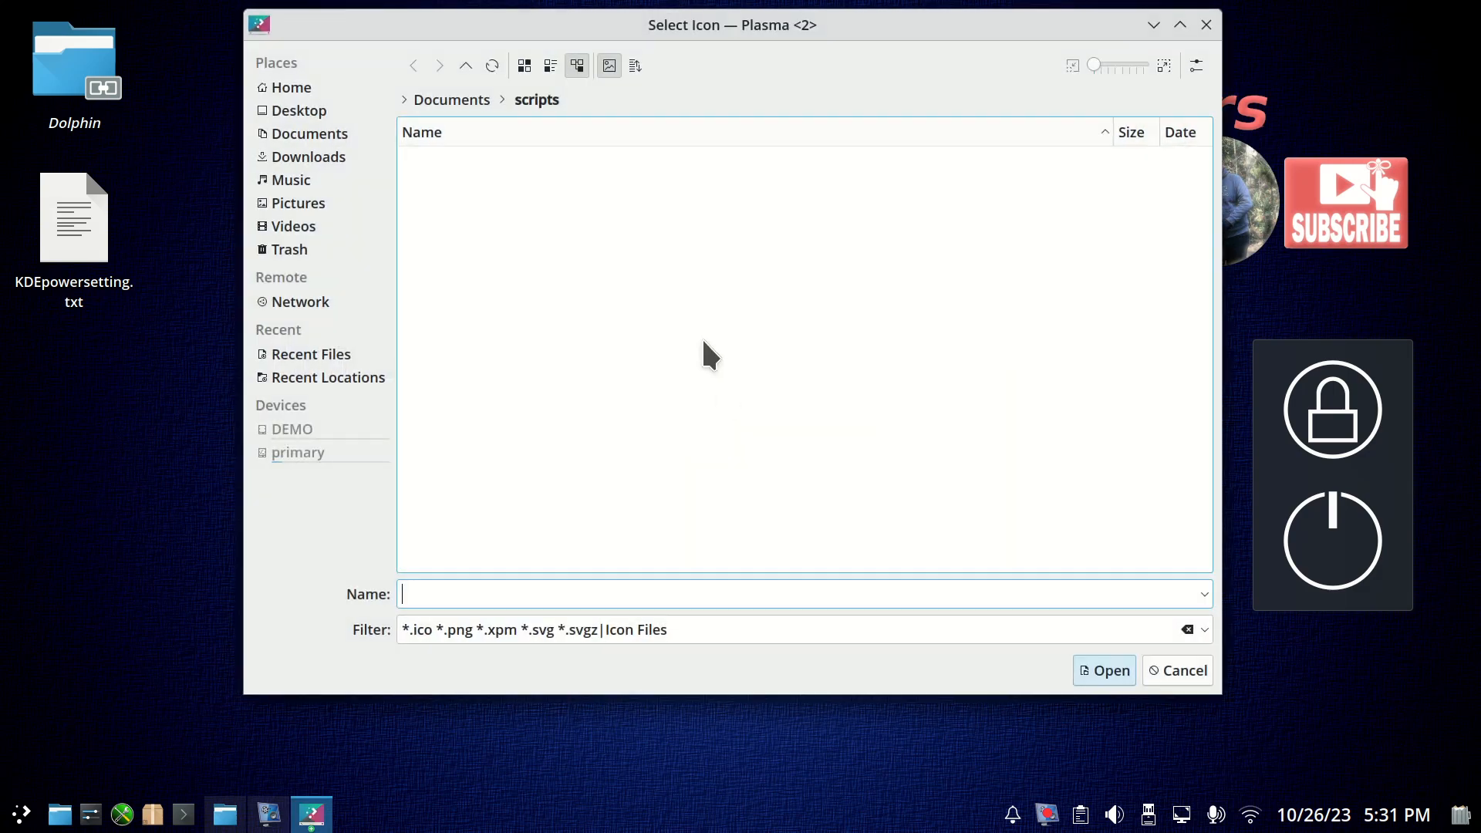
{"action": "left_click", "coordinate": [322, 142]}
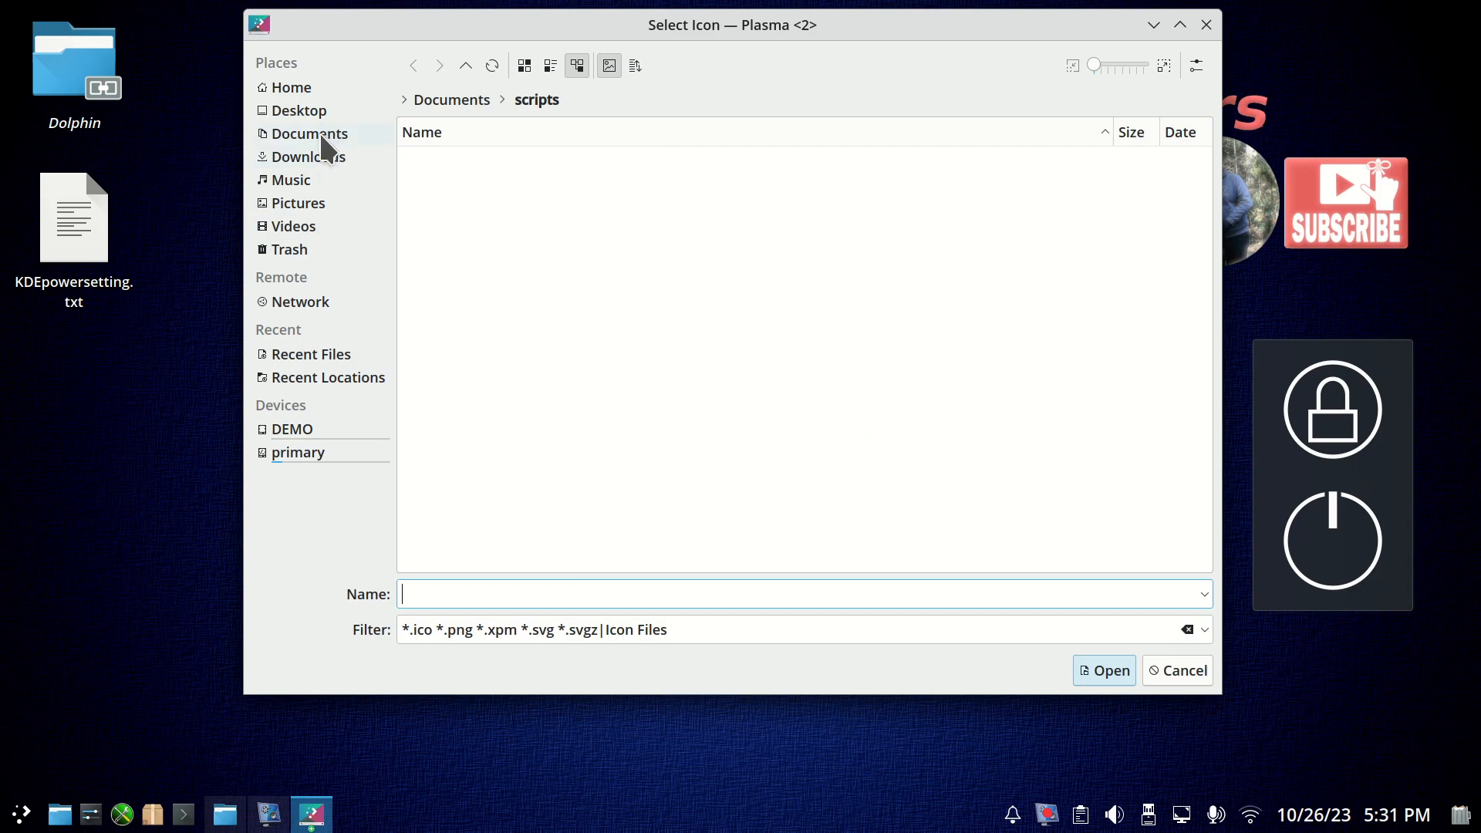
{"action": "left_click", "coordinate": [426, 153]}
{"action": "double_click", "coordinate": [427, 154]}
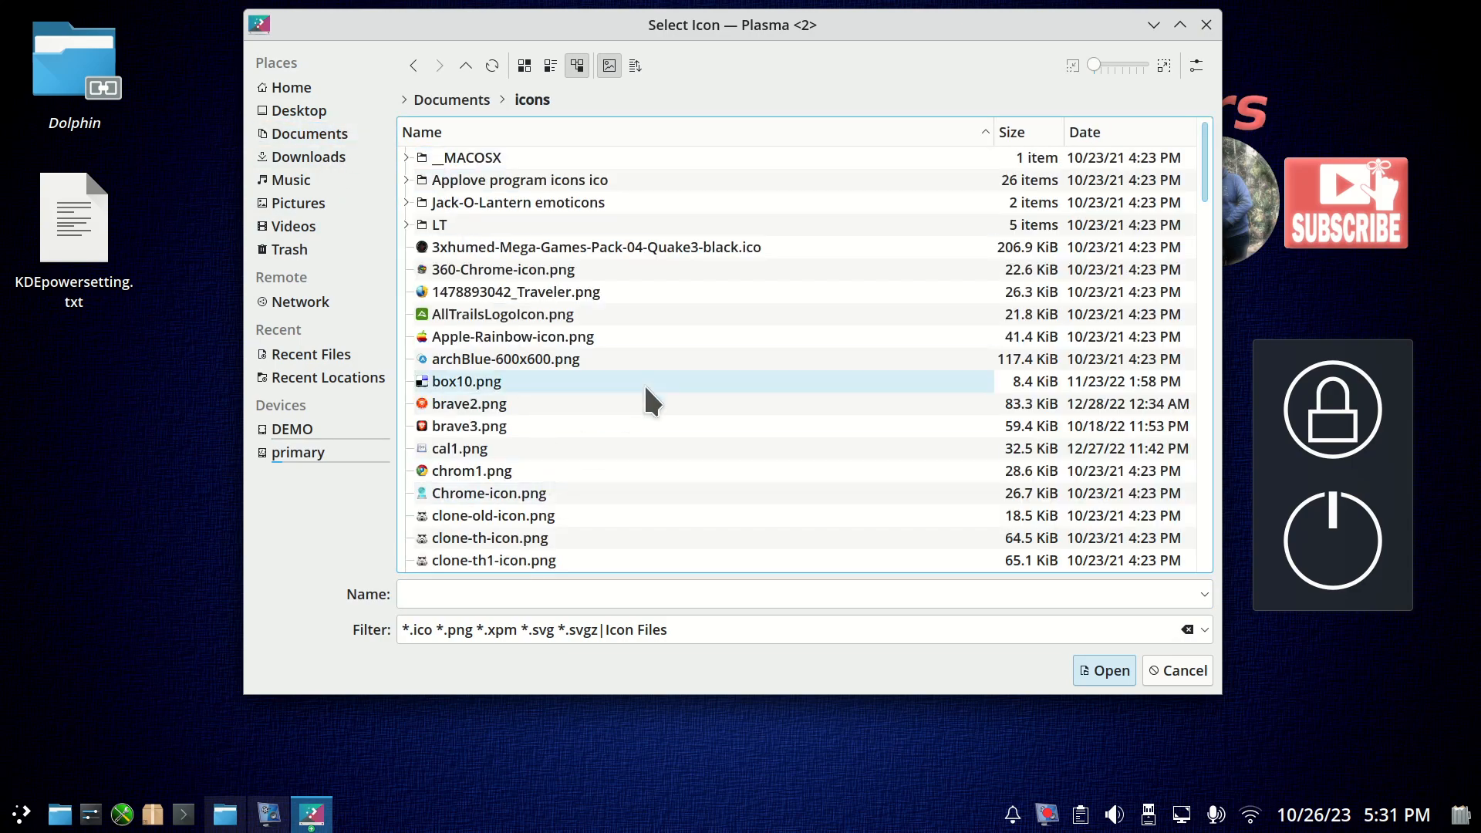
{"action": "scroll", "coordinate": [644, 383], "scroll_direction": "down", "scroll_amount": 20}
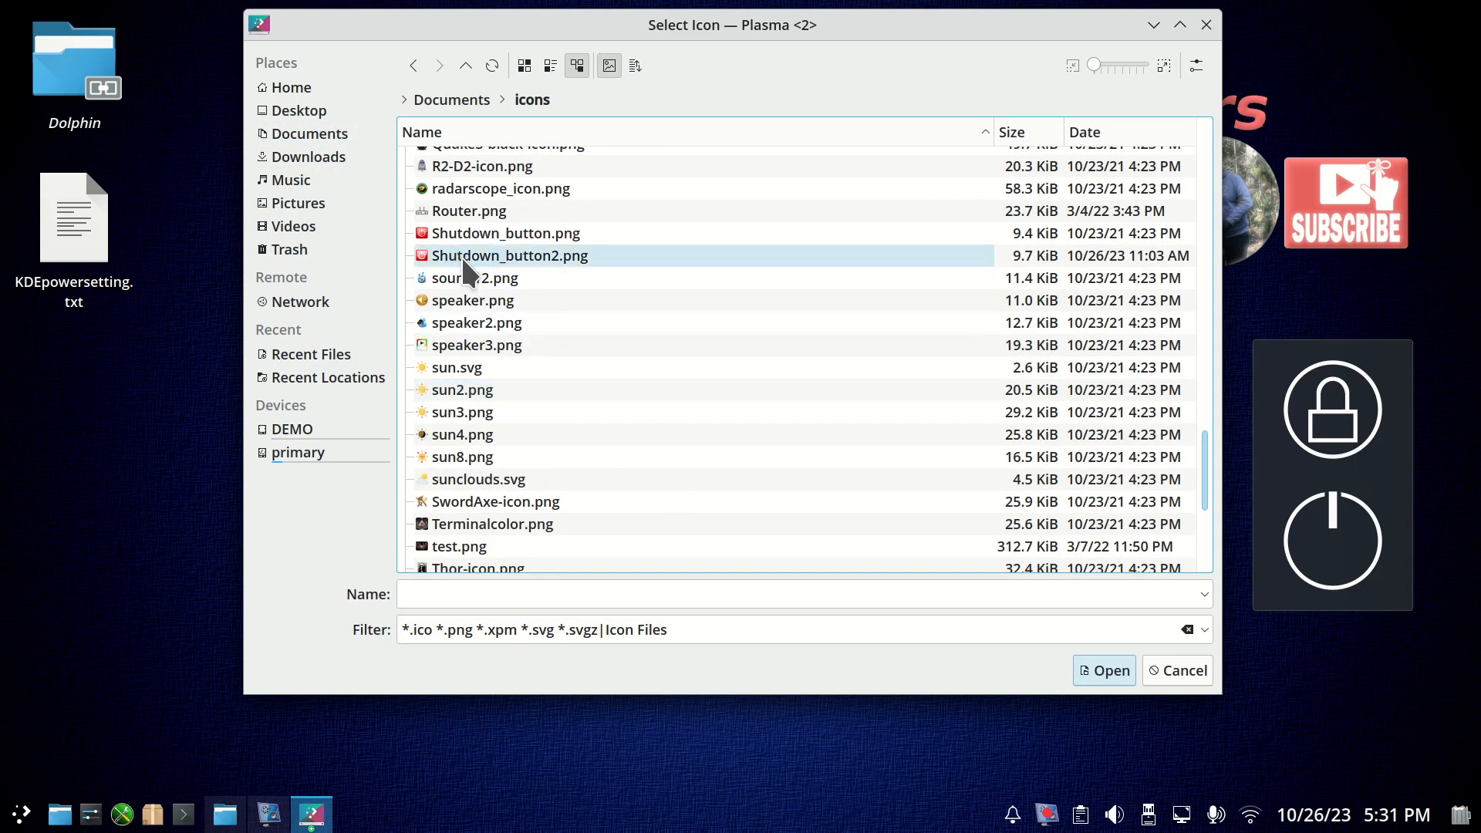
{"action": "left_click", "coordinate": [476, 234]}
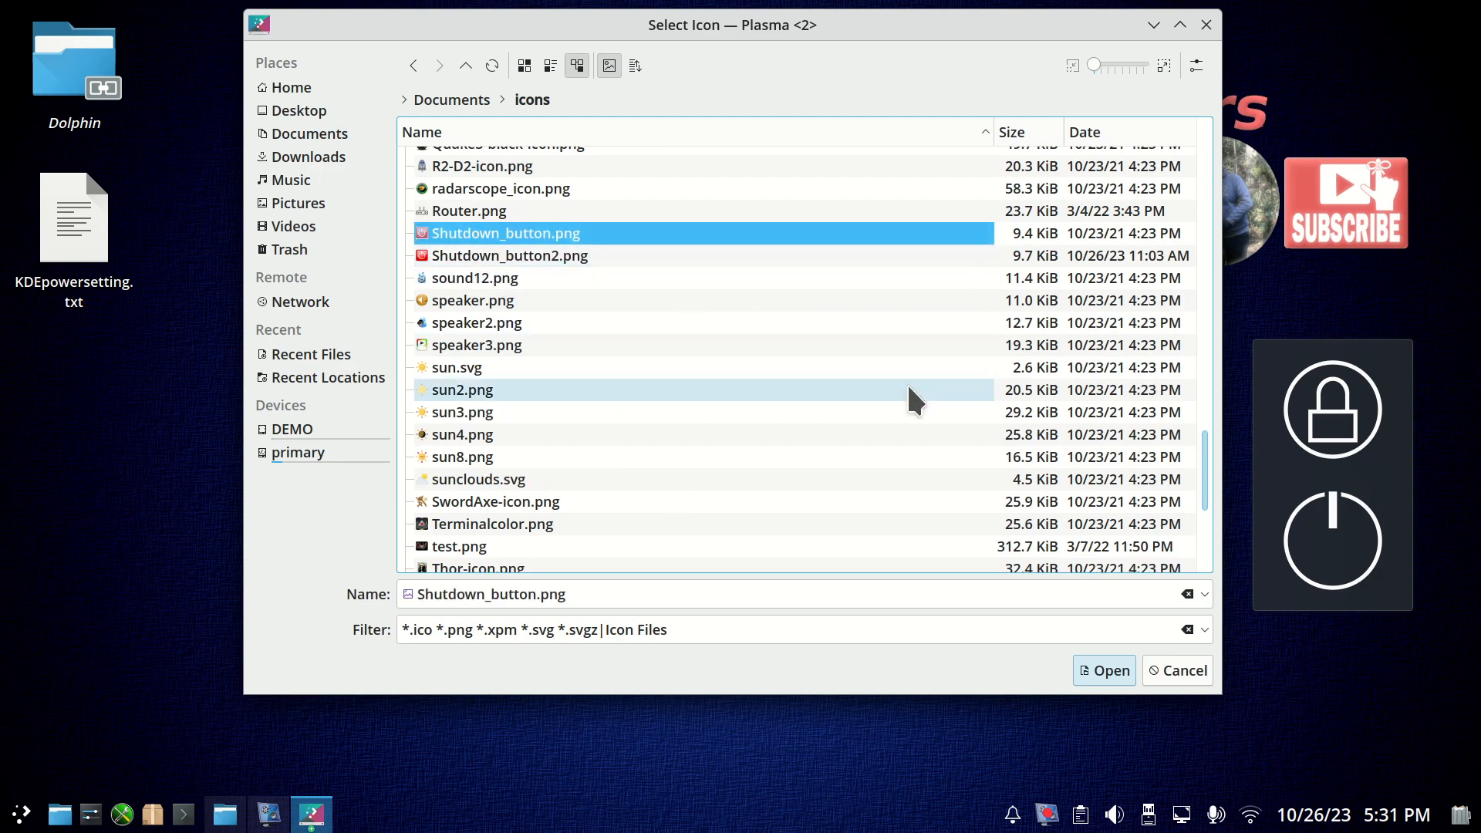
{"action": "left_click", "coordinate": [1101, 670]}
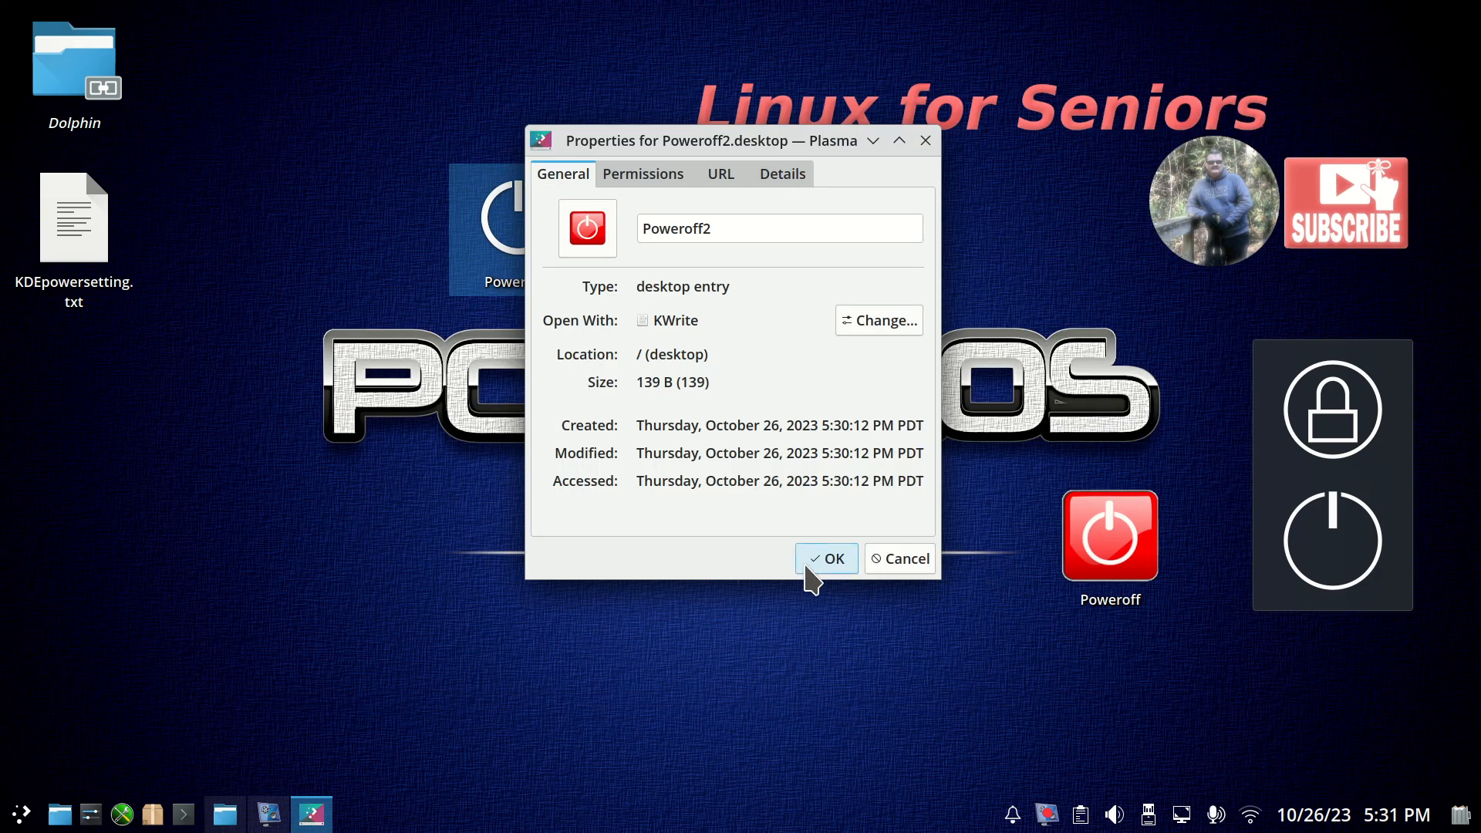
{"action": "left_click", "coordinate": [812, 563]}
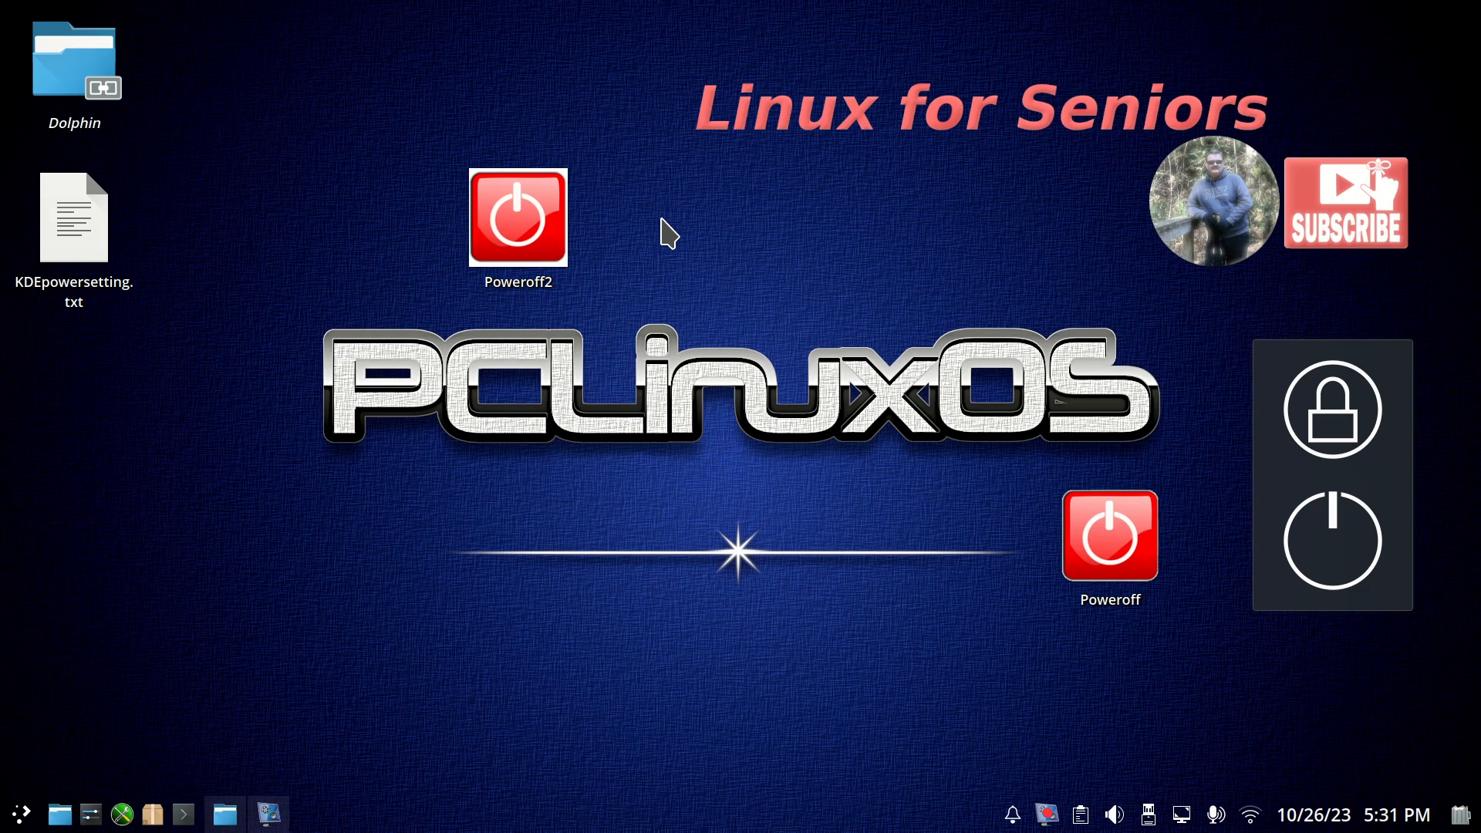
Change the Poweroff2 link's icon to kapman from the Applications icons.
{"action": "right_click", "coordinate": [523, 220]}
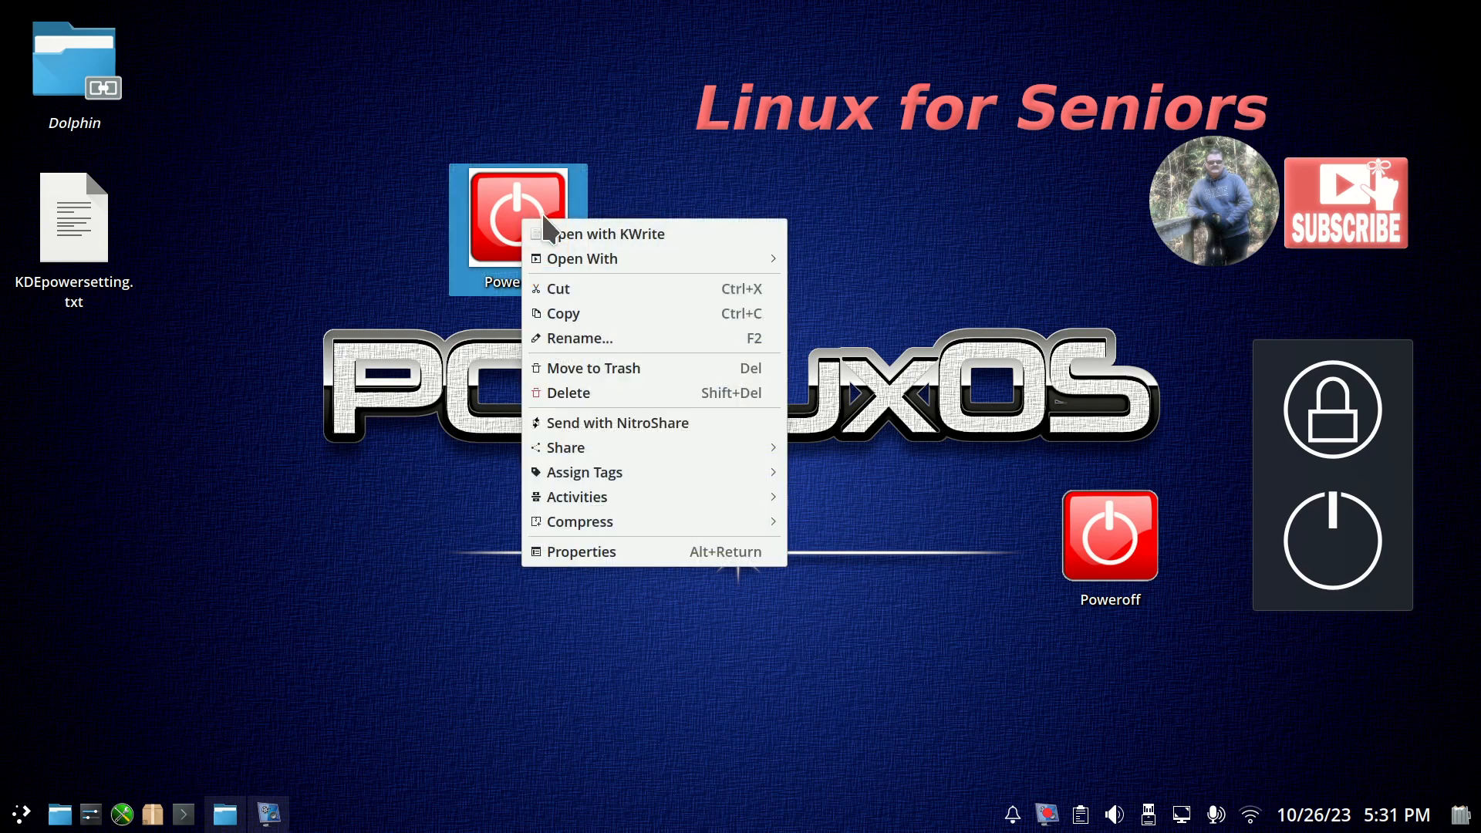
{"action": "left_click", "coordinate": [628, 552]}
{"action": "left_click", "coordinate": [588, 225]}
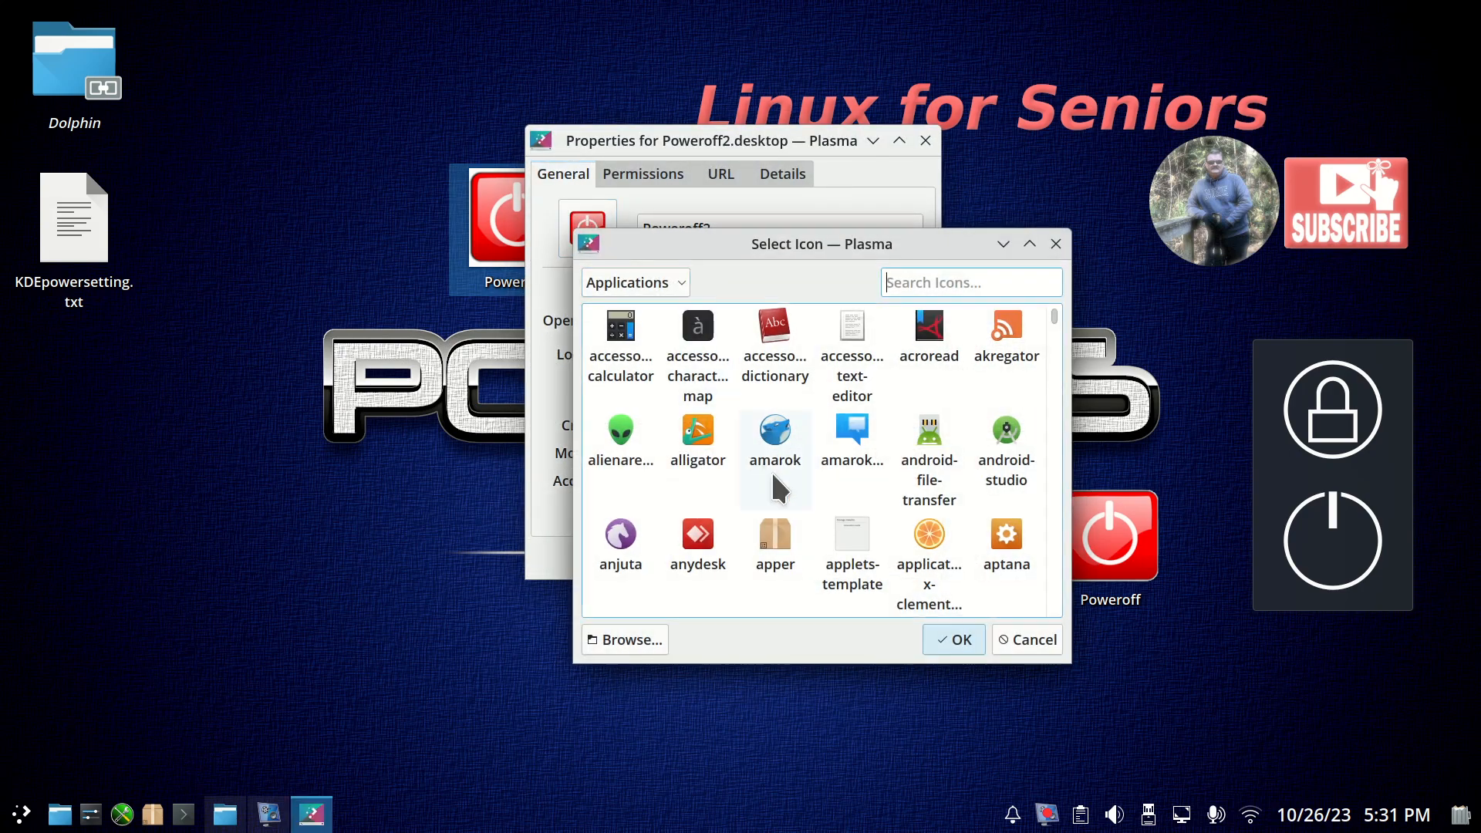
{"action": "scroll", "coordinate": [885, 509], "scroll_direction": "down", "scroll_amount": 10}
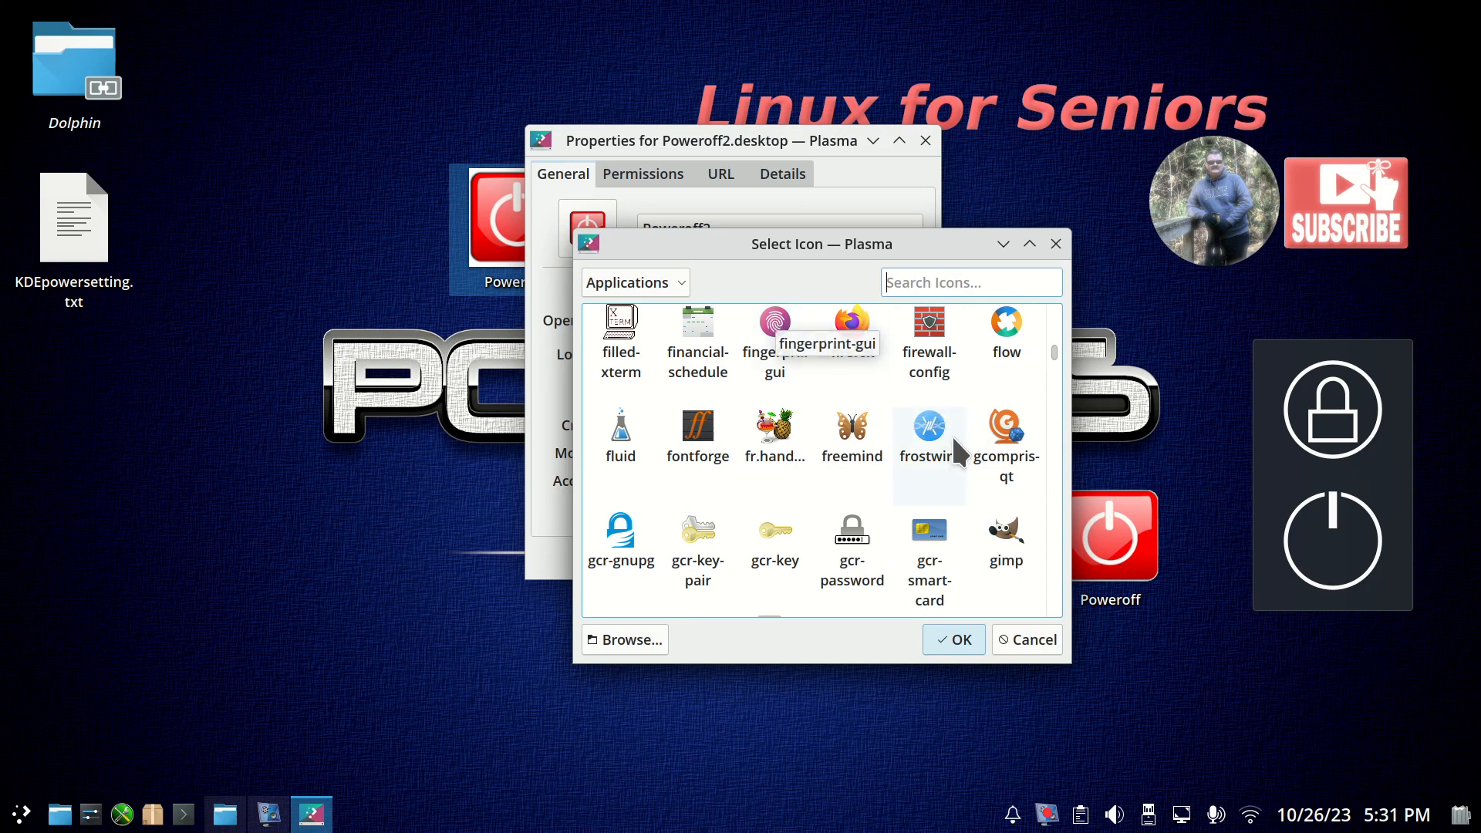
{"action": "scroll", "coordinate": [950, 443], "scroll_direction": "down", "scroll_amount": 5}
{"action": "scroll", "coordinate": [951, 445], "scroll_direction": "down", "scroll_amount": 5}
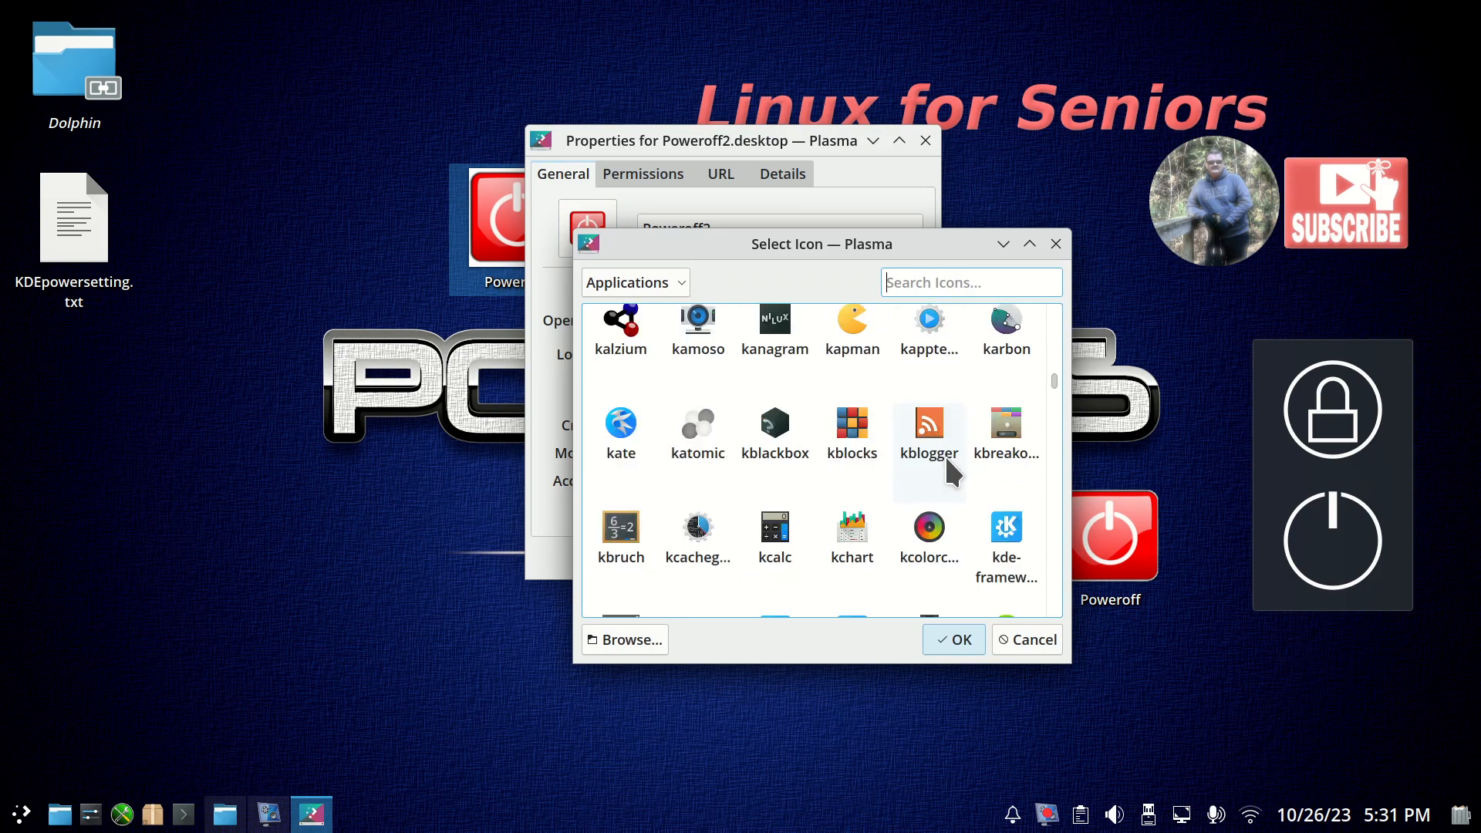
{"action": "left_click", "coordinate": [853, 328]}
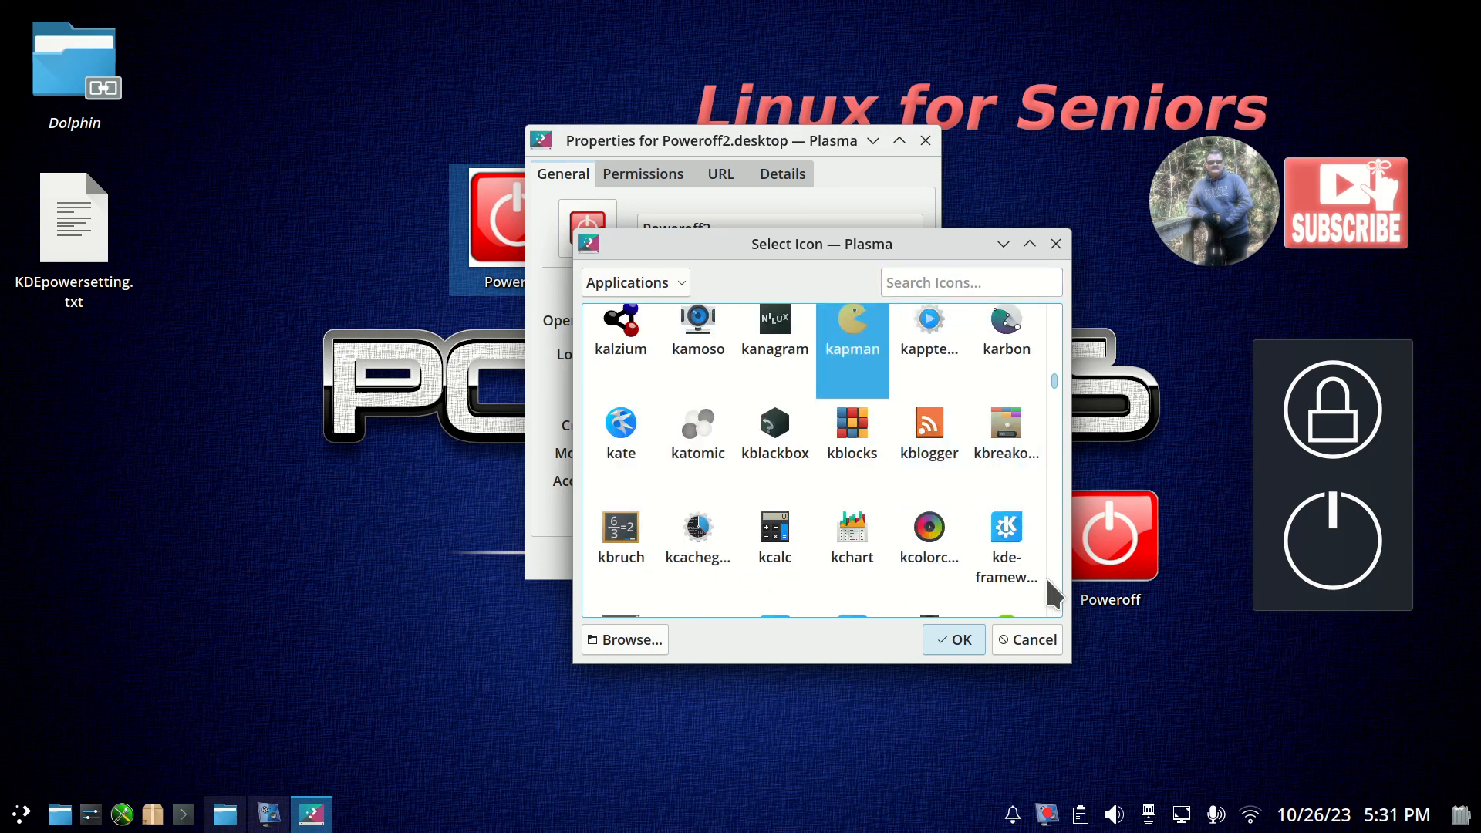
{"action": "left_click", "coordinate": [953, 640]}
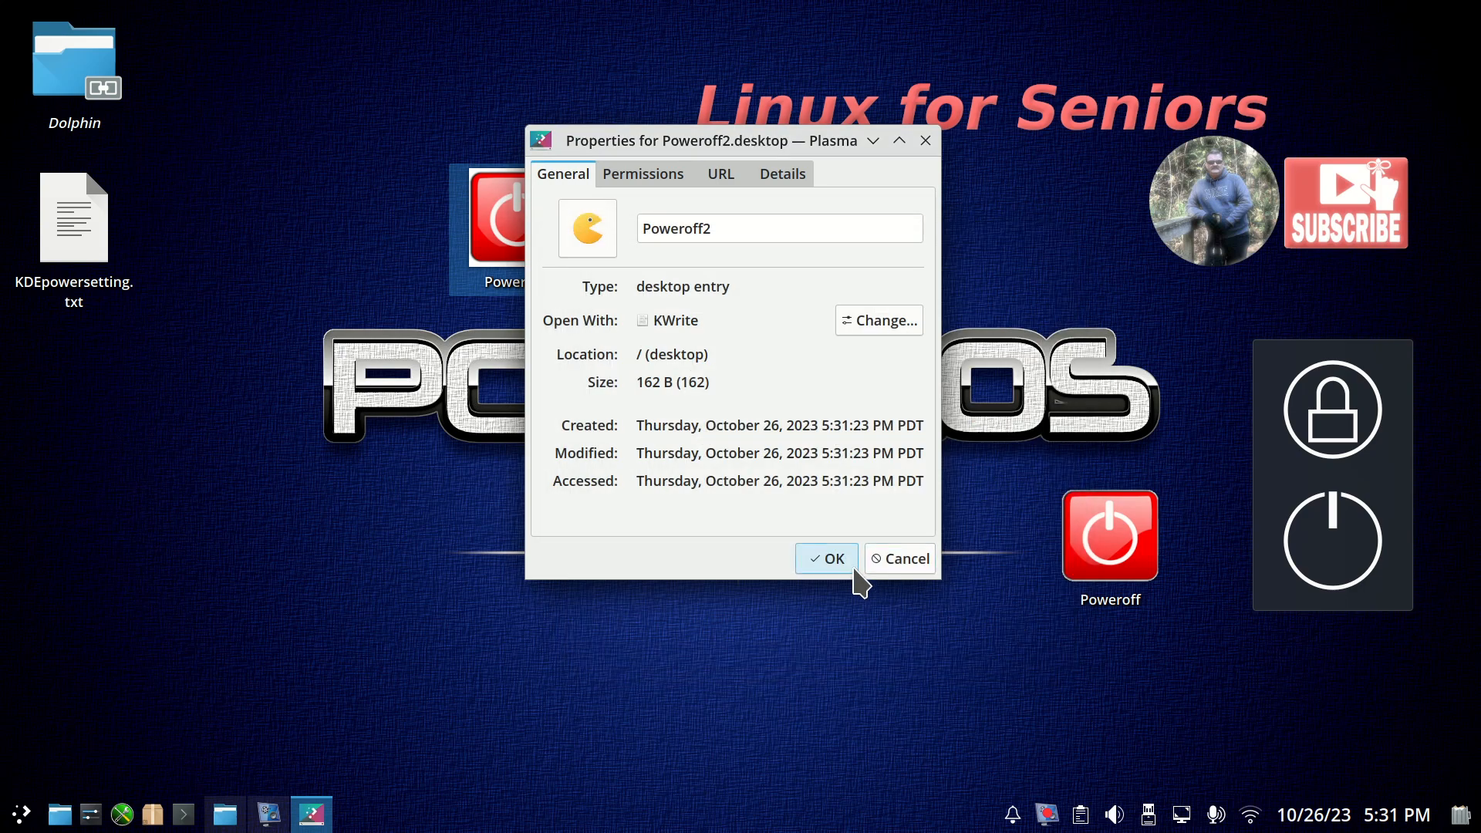
{"action": "left_click", "coordinate": [831, 558]}
{"action": "left_click", "coordinate": [864, 258]}
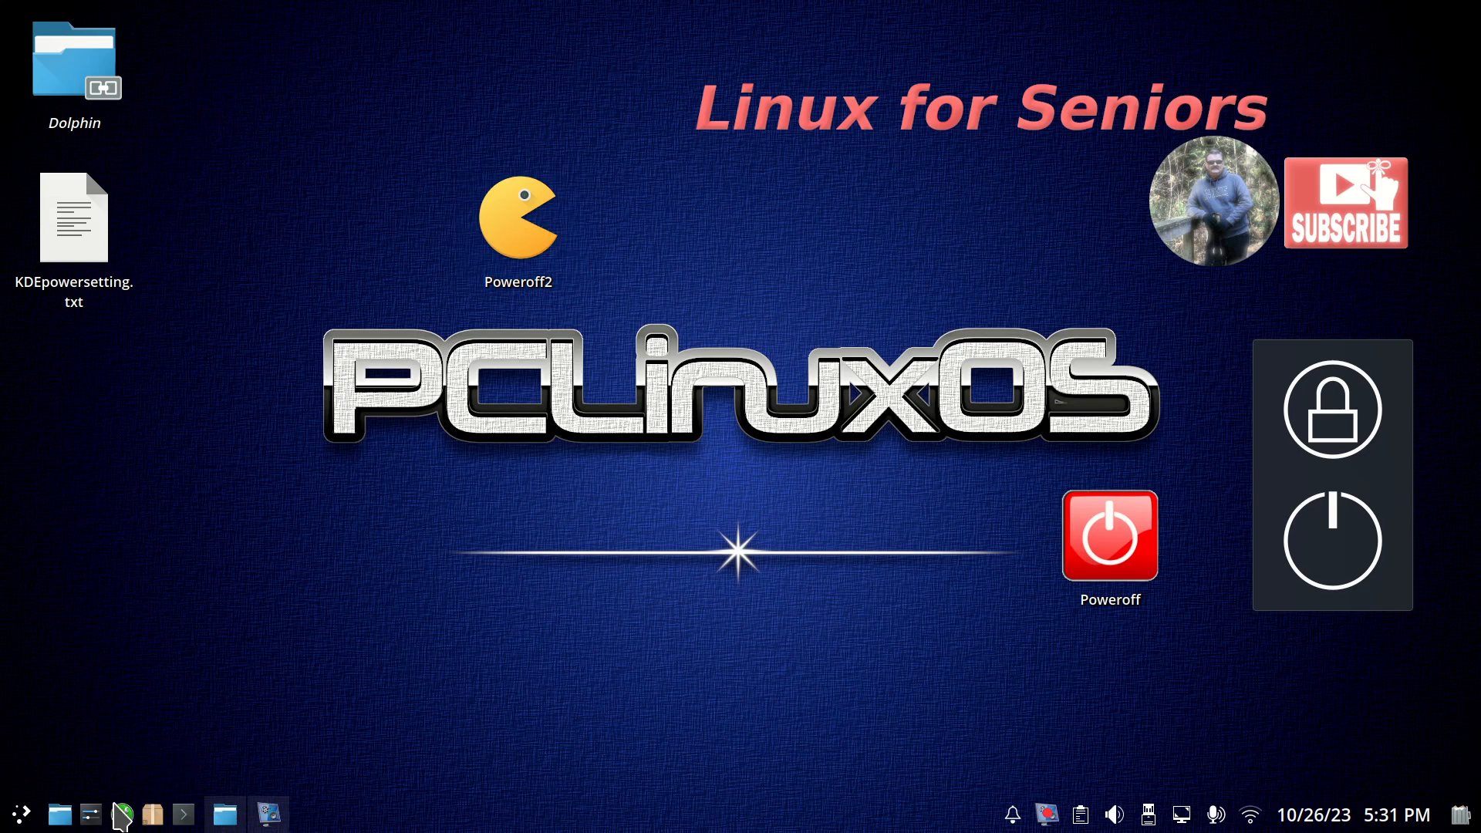
Check the General Behavior page under Workspace Behavior in System Settings and close the settings.
{"action": "left_click", "coordinate": [91, 814]}
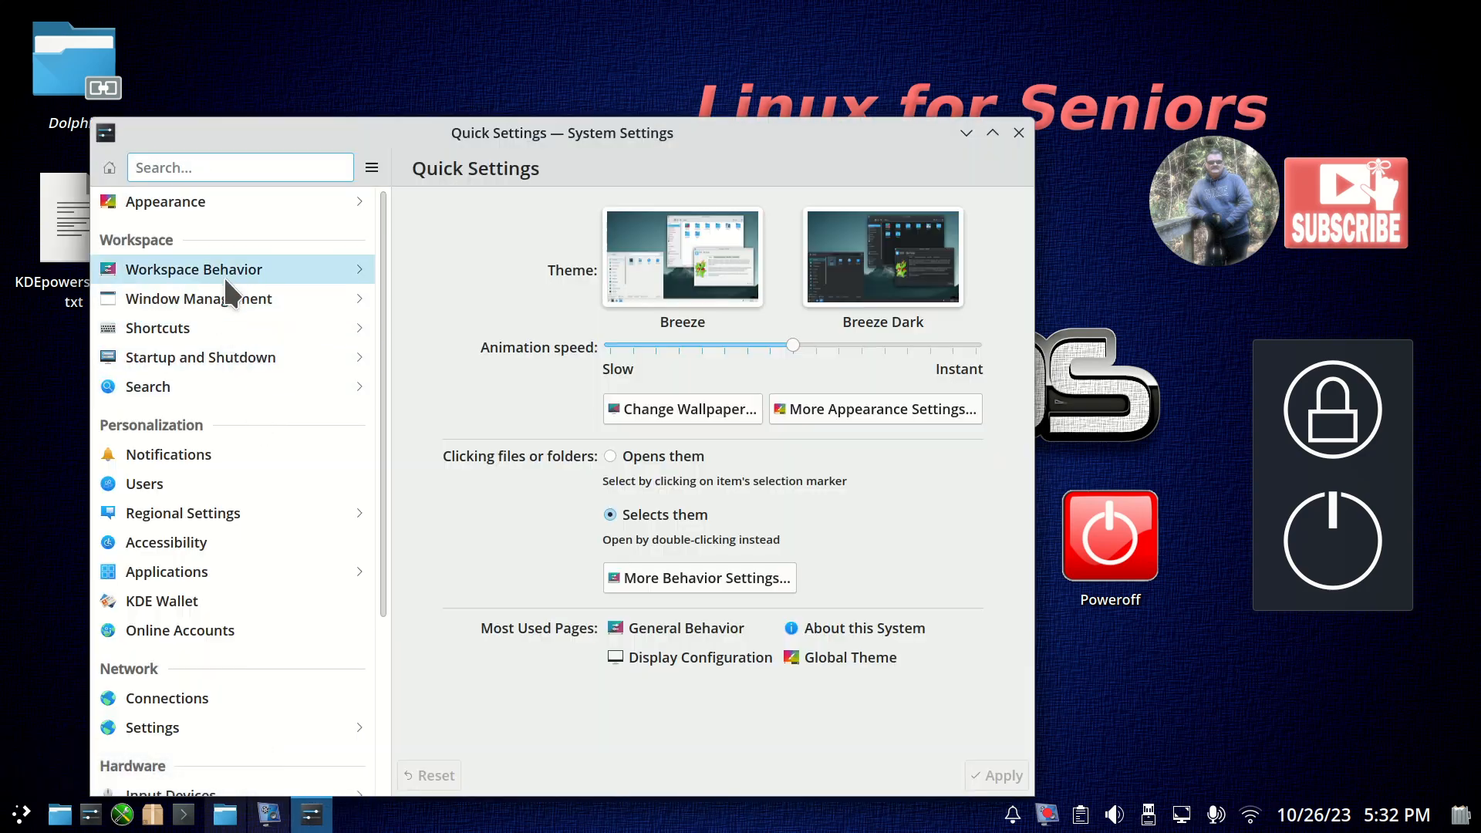
{"action": "left_click", "coordinate": [224, 275]}
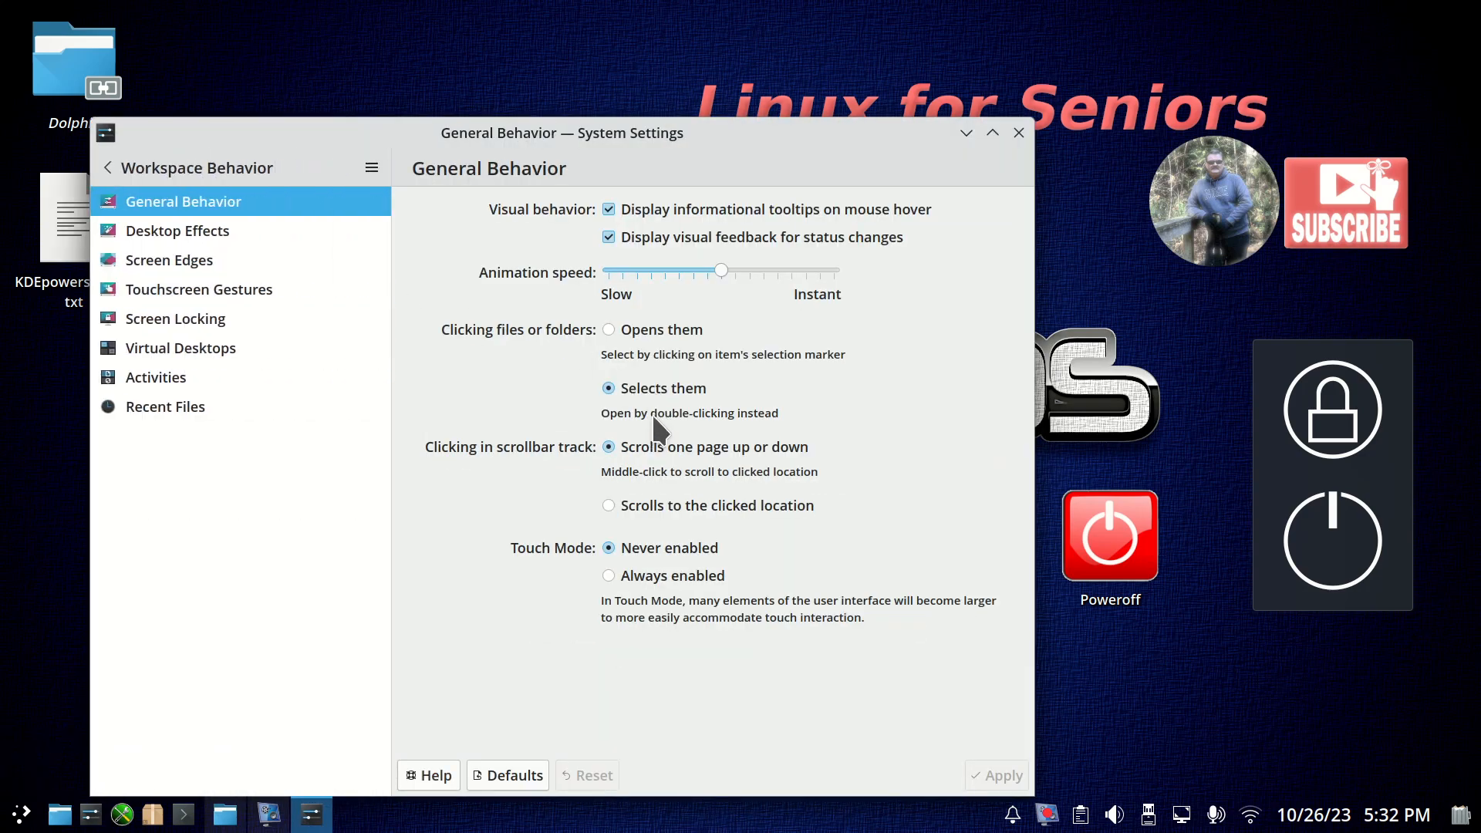
{"action": "left_click", "coordinate": [1019, 134]}
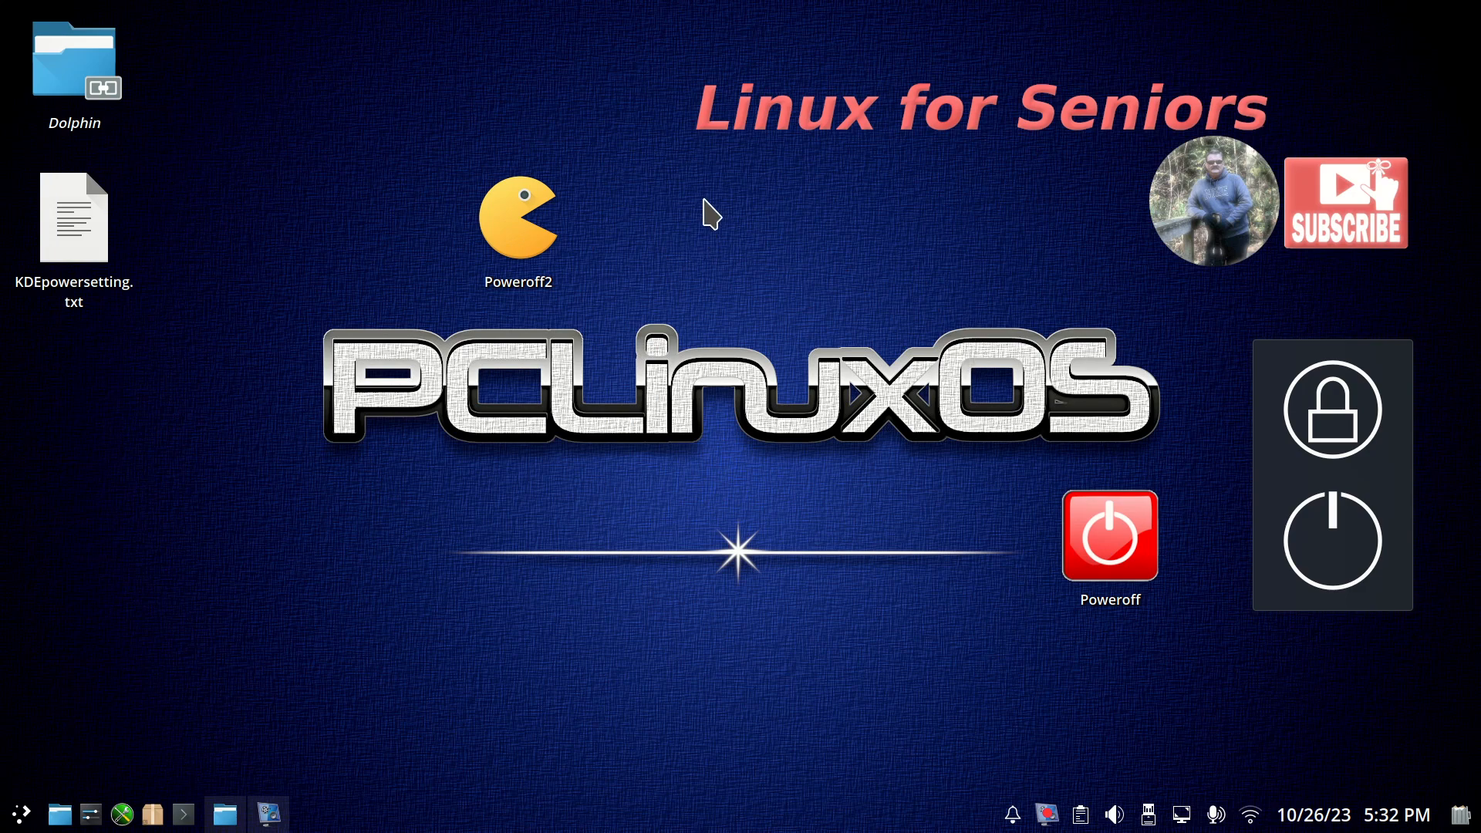
Select the Poweroff2 link on the desktop and remove it.
{"action": "left_click_drag", "start_coordinate": [689, 171], "coordinate": [461, 322]}
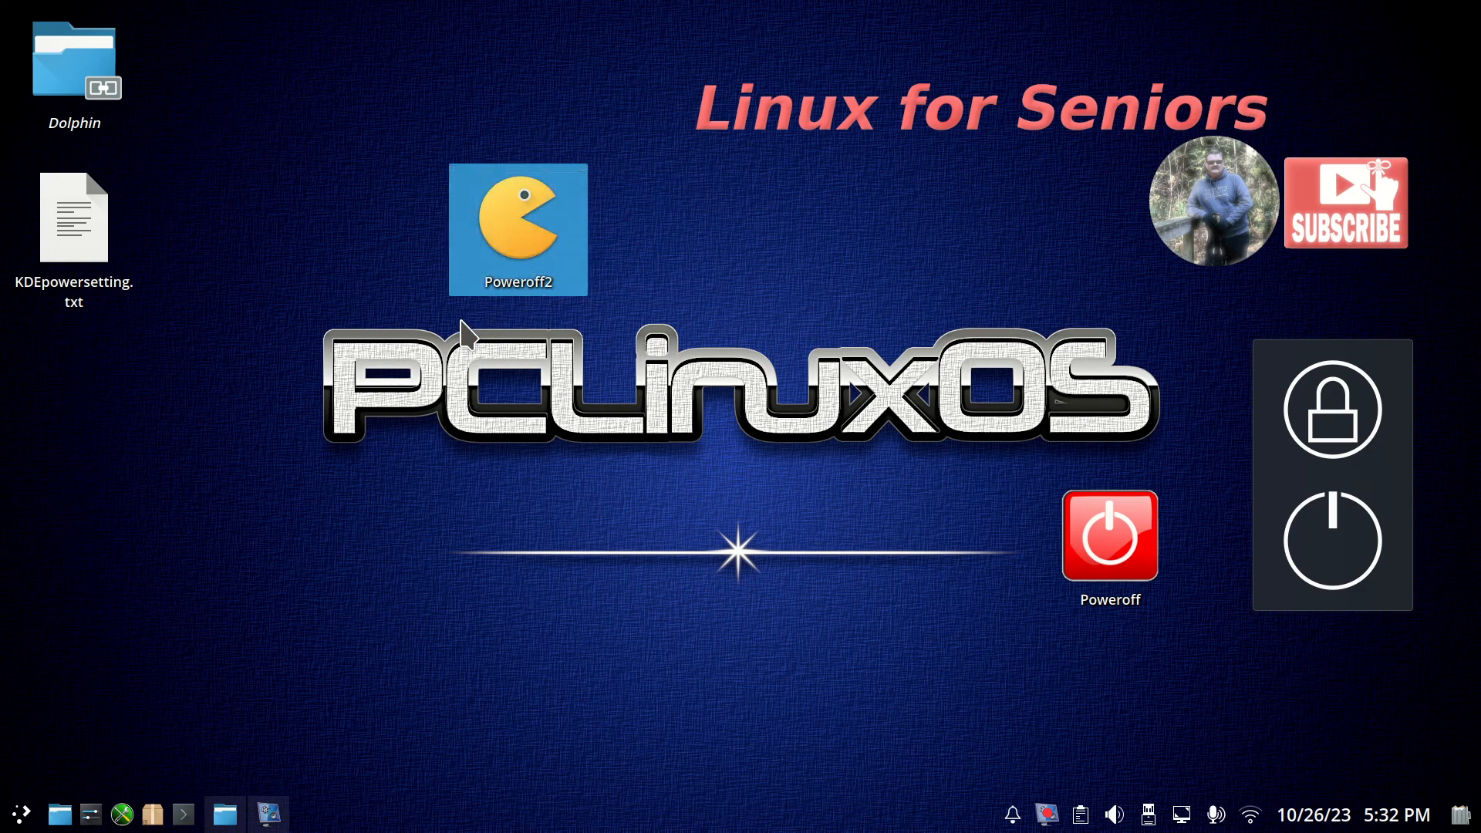
{"action": "key", "text": "Delete"}
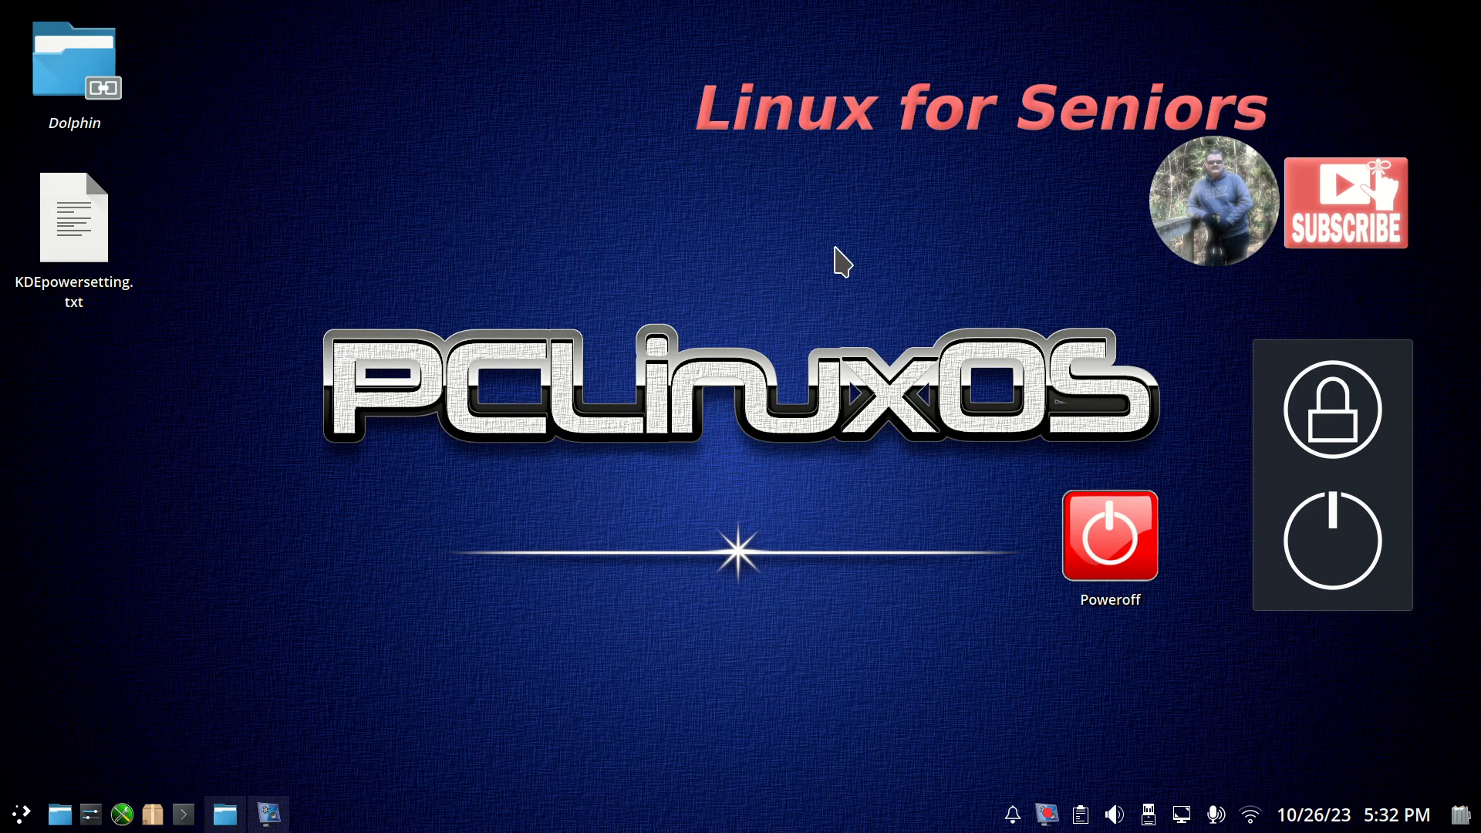
Bring up the shutdown countdown screen from the desktop power widget and cancel the shutdown.
{"action": "left_click", "coordinate": [1324, 539]}
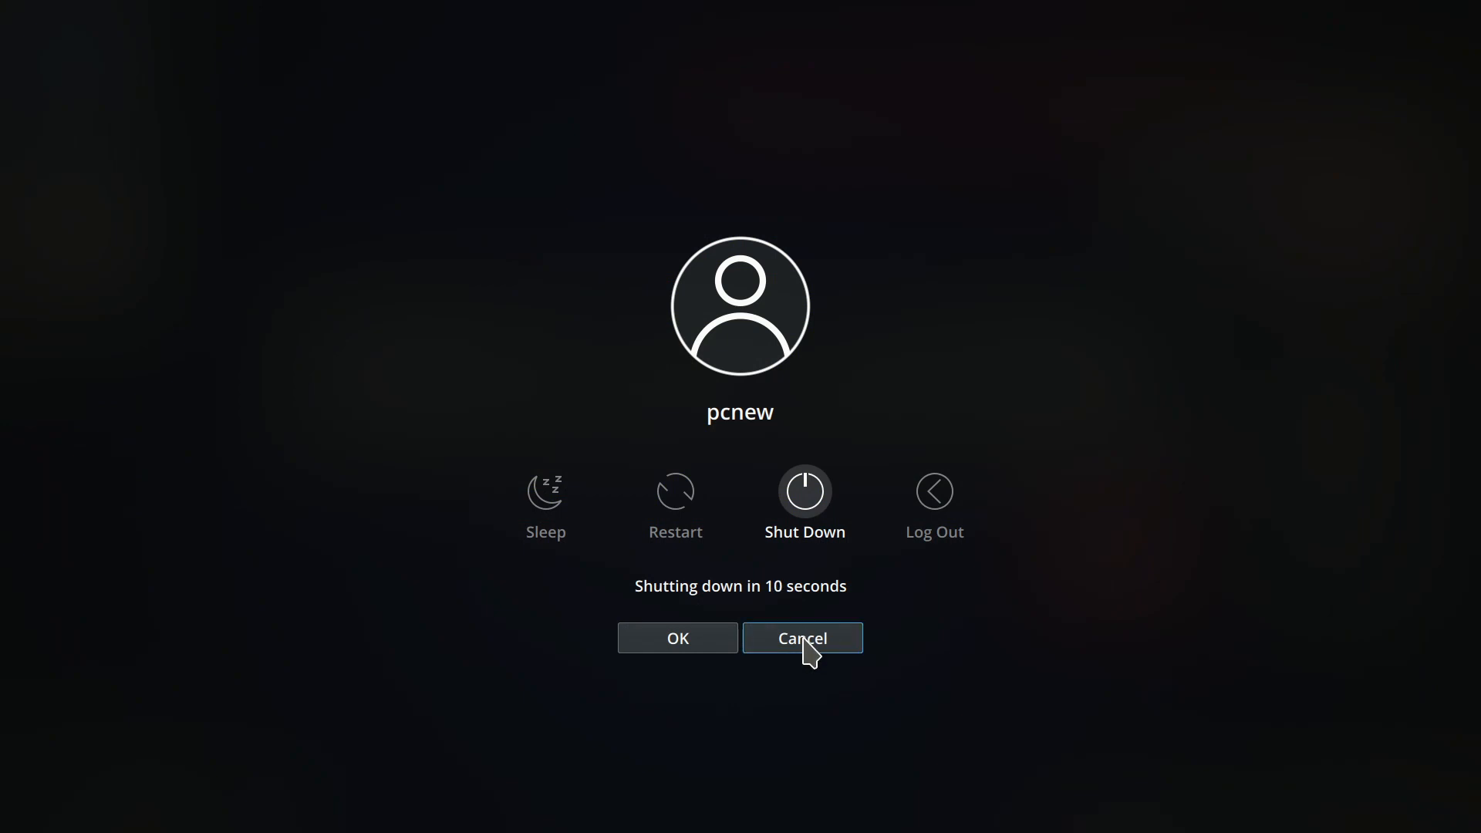
{"action": "left_click", "coordinate": [803, 644]}
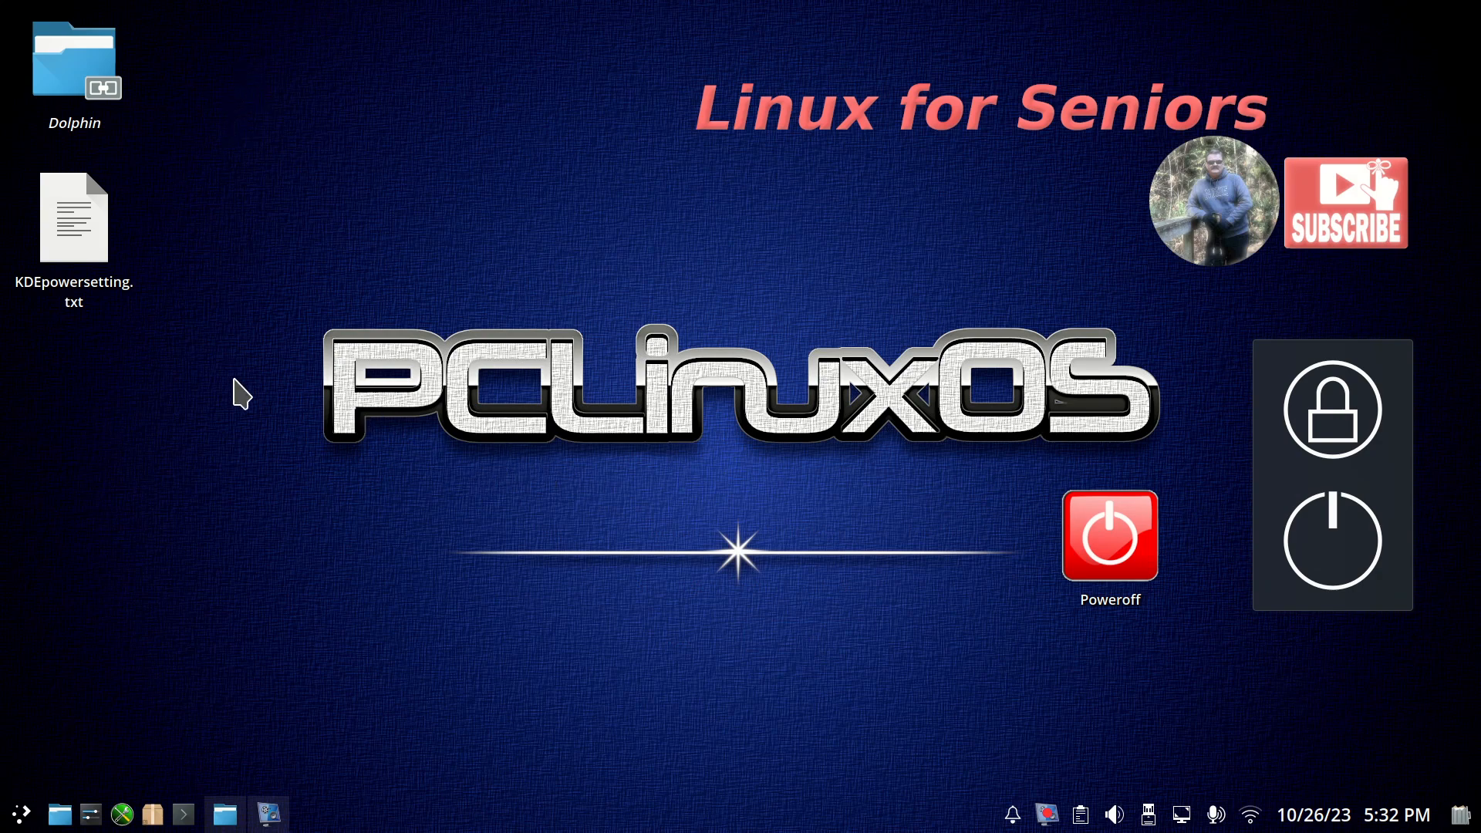
Open KDEpowersetting.txt, enlarge its text to 175% and highlight the Logout.qml file name in the path.
{"action": "double_click", "coordinate": [74, 223]}
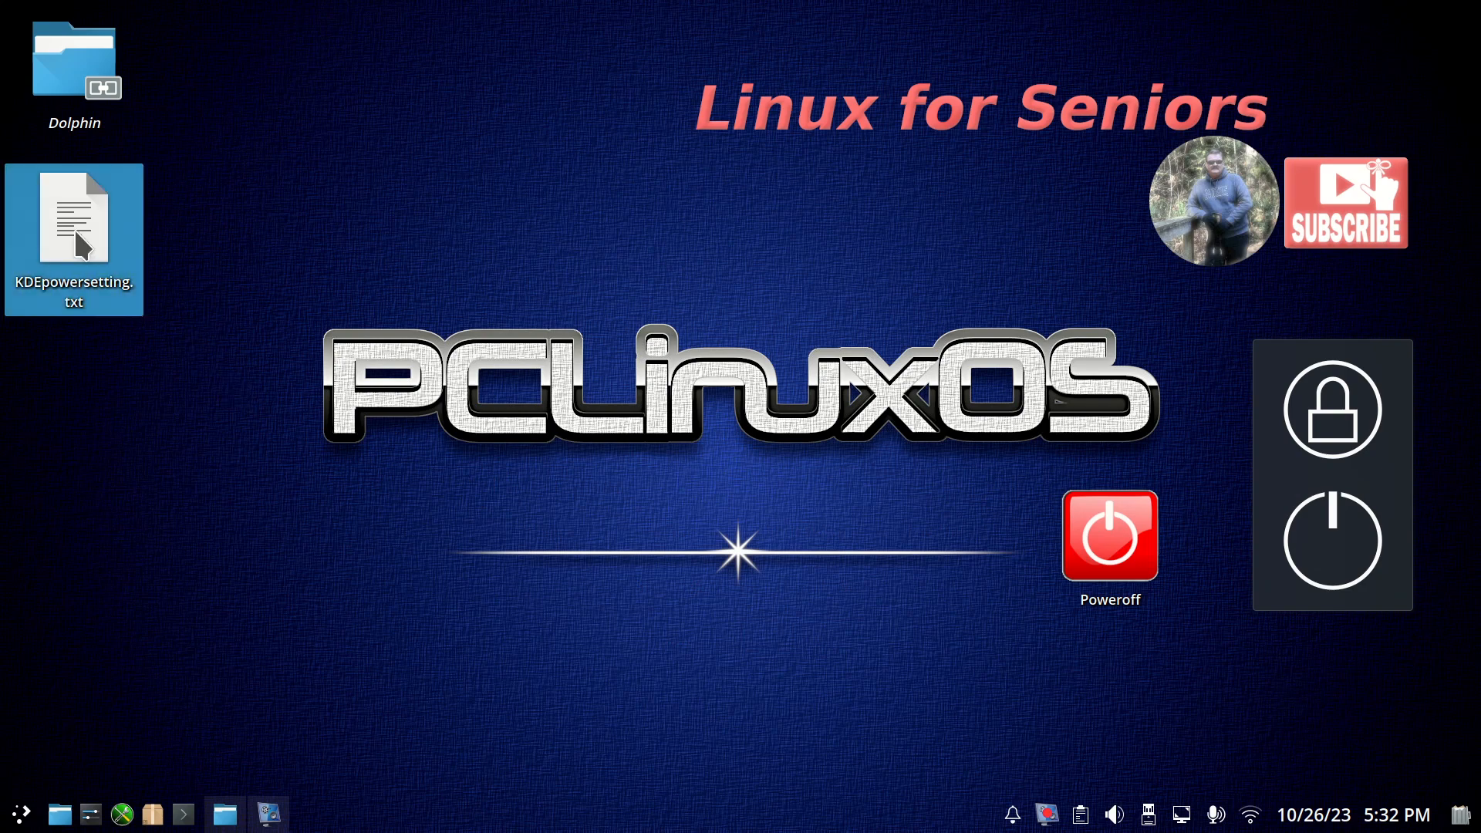
{"action": "left_click_drag", "start_coordinate": [556, 96], "coordinate": [649, 23]}
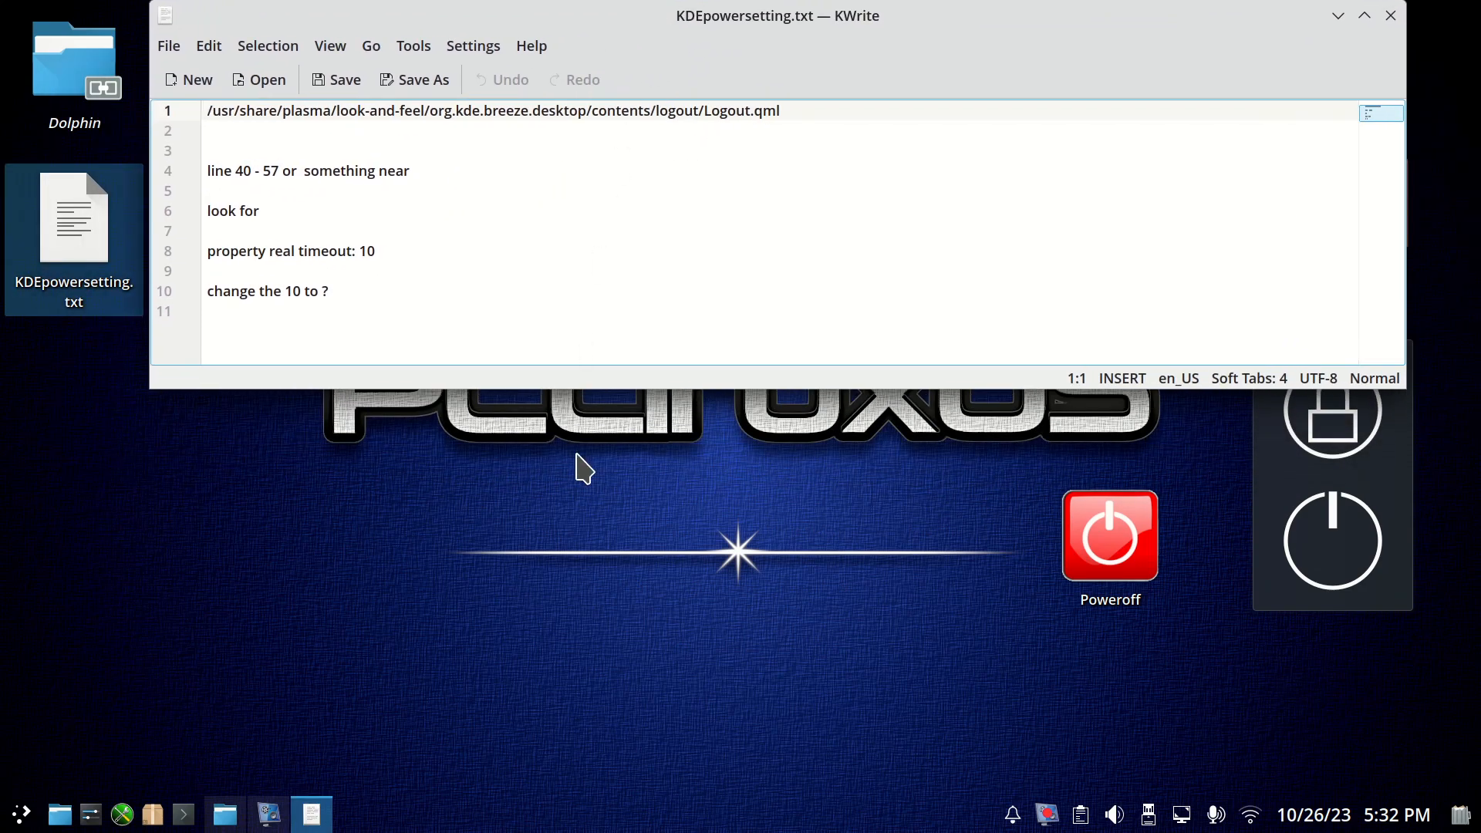
{"action": "scroll", "coordinate": [872, 303], "scroll_direction": "up", "scroll_amount": 5}
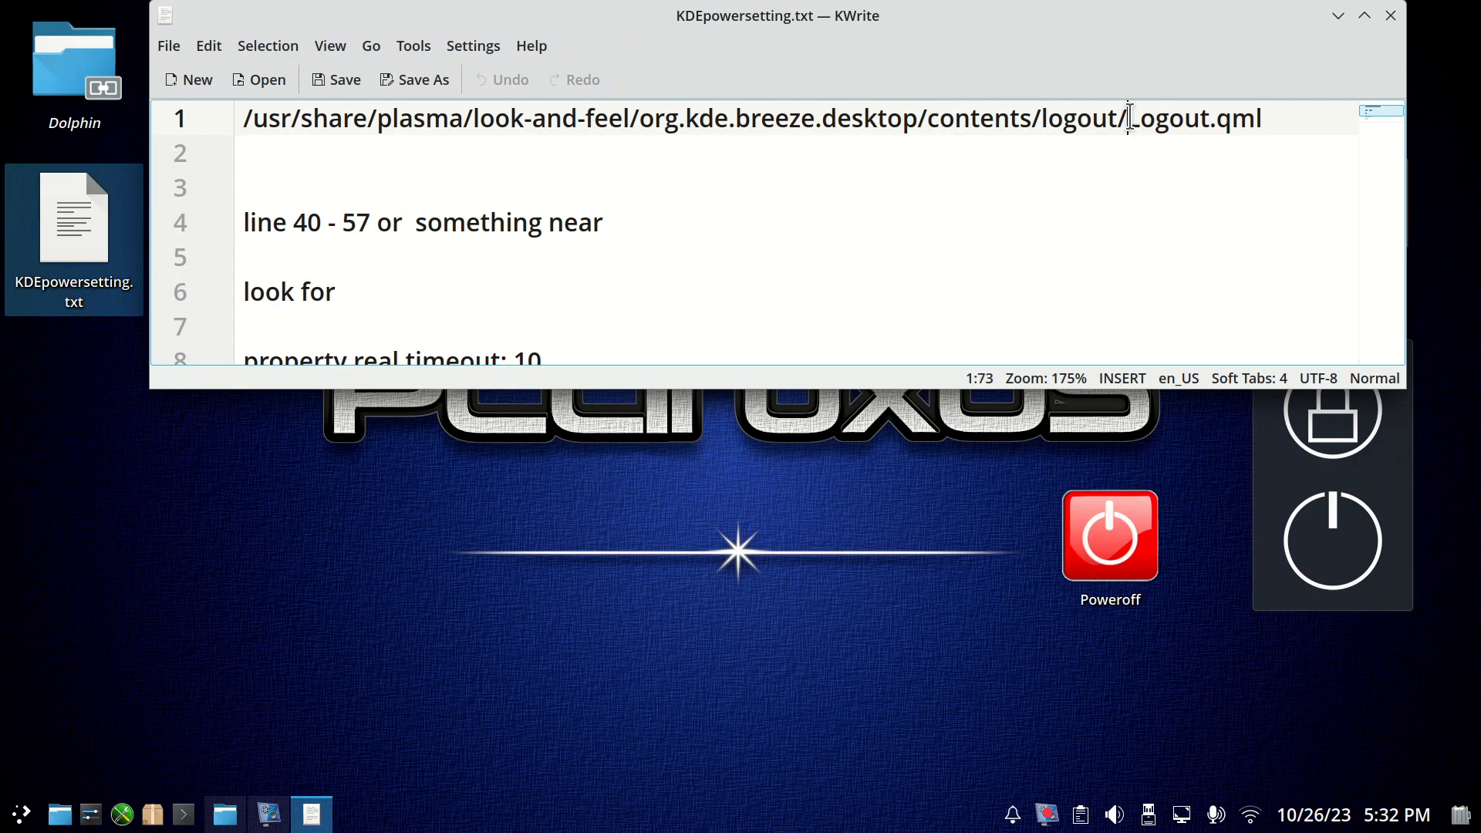
{"action": "left_click_drag", "start_coordinate": [1128, 118], "coordinate": [1268, 121]}
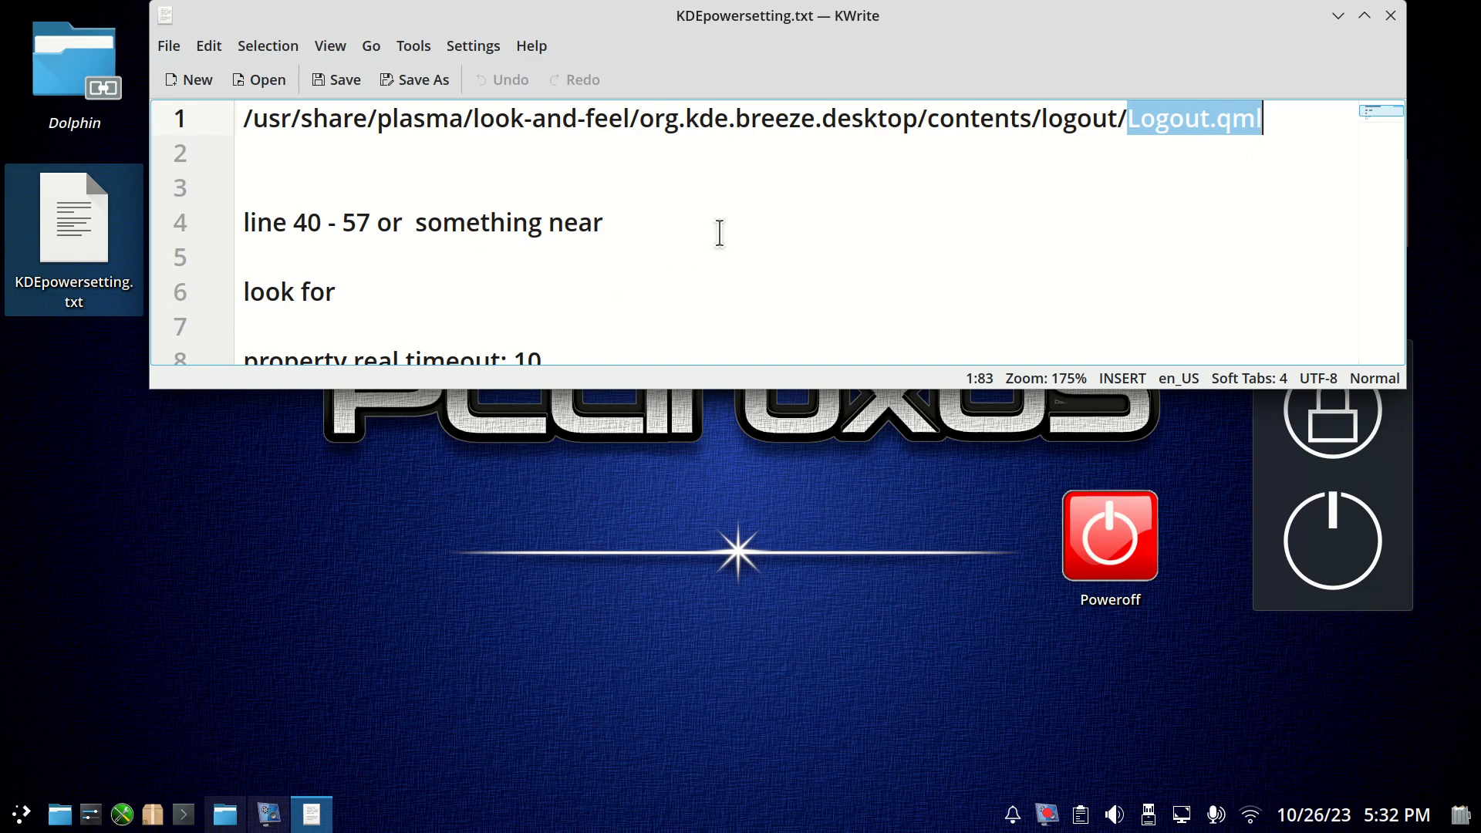
Examine the notes on the "property real timeout: 10" line and the full path to Logout.qml.
{"action": "scroll", "coordinate": [725, 240], "scroll_direction": "down", "scroll_amount": 1}
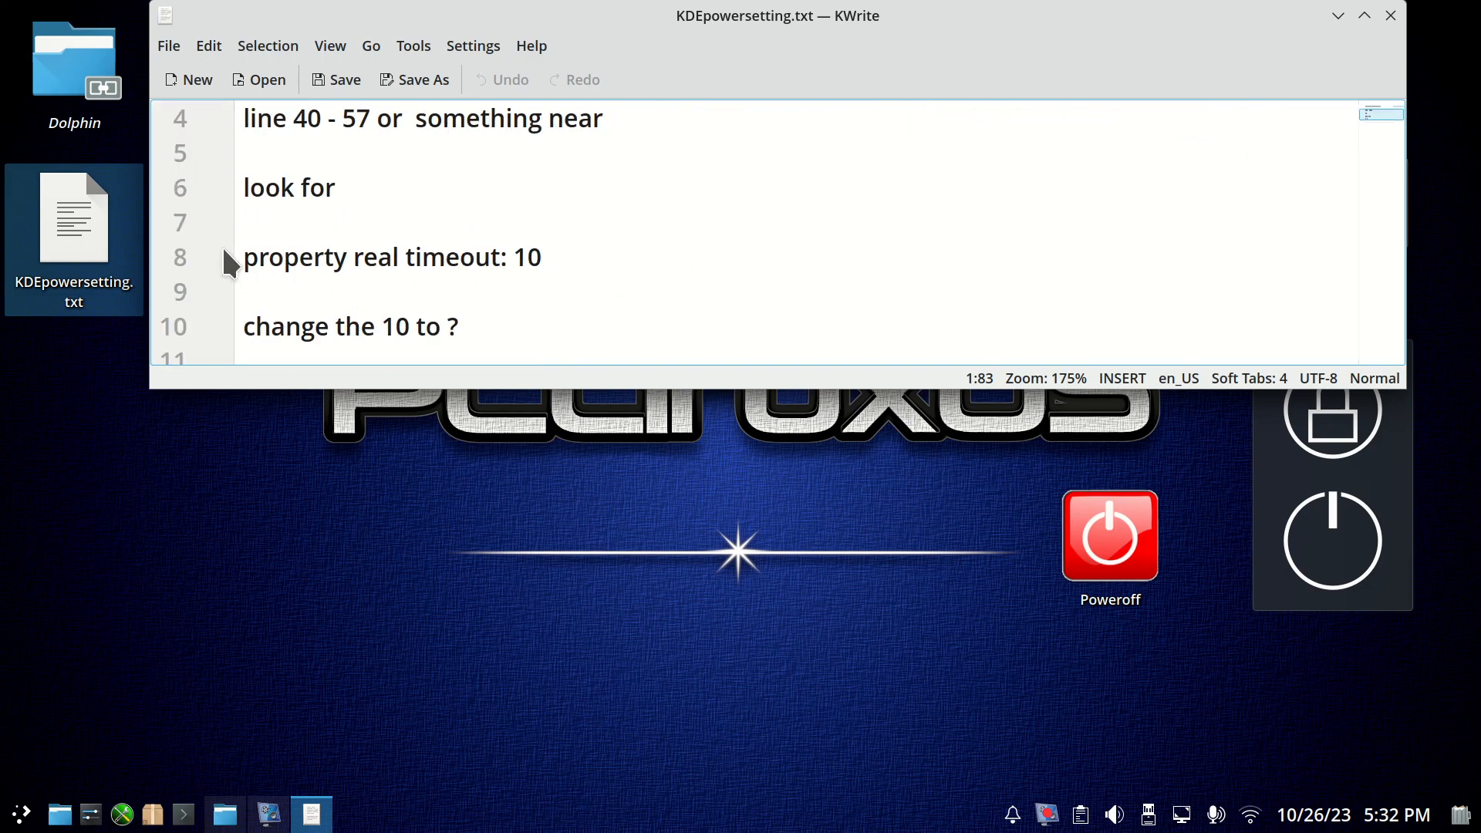
{"action": "left_click_drag", "start_coordinate": [244, 257], "coordinate": [503, 263]}
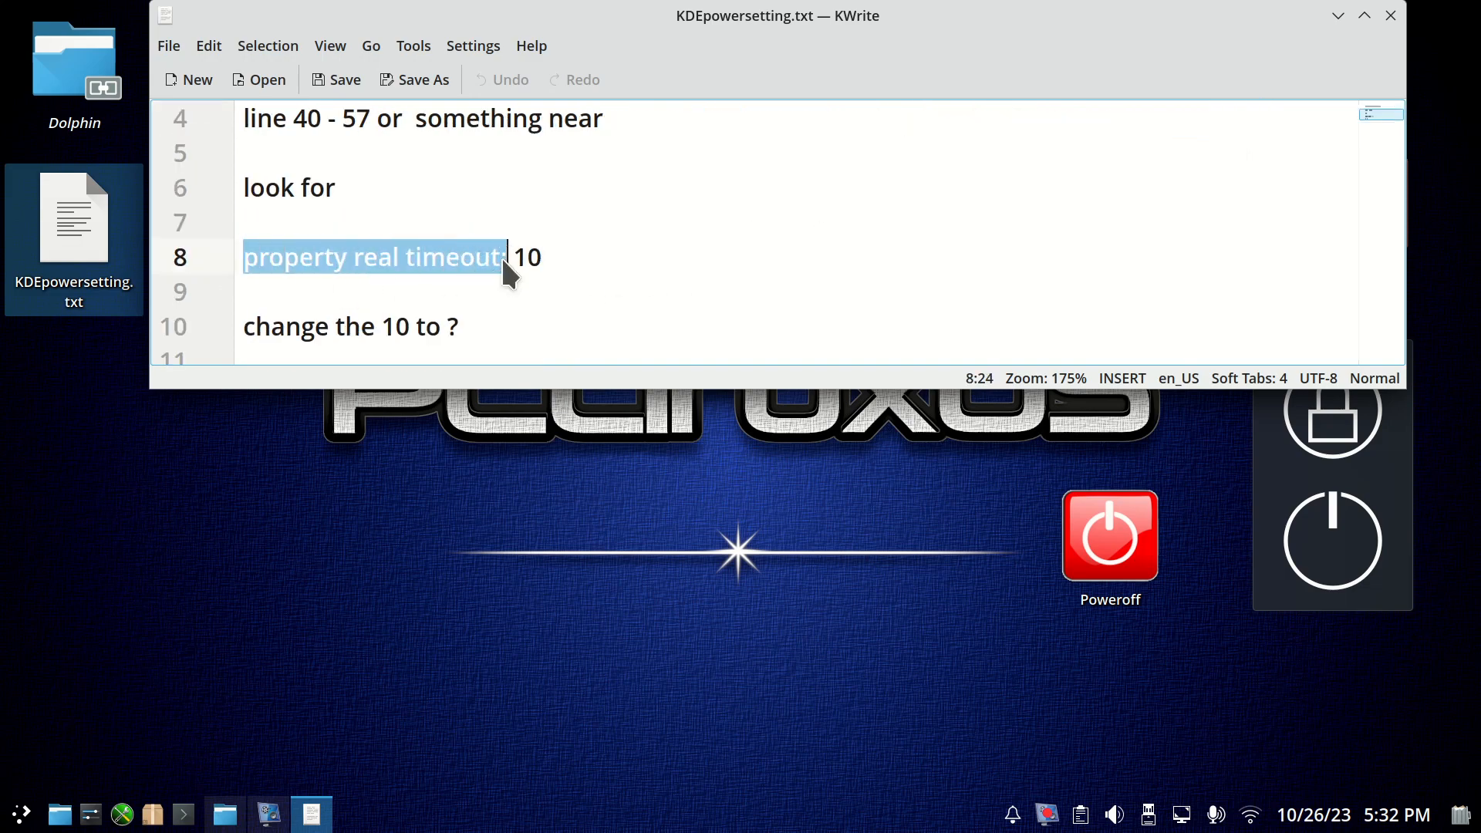
{"action": "double_click", "coordinate": [522, 257]}
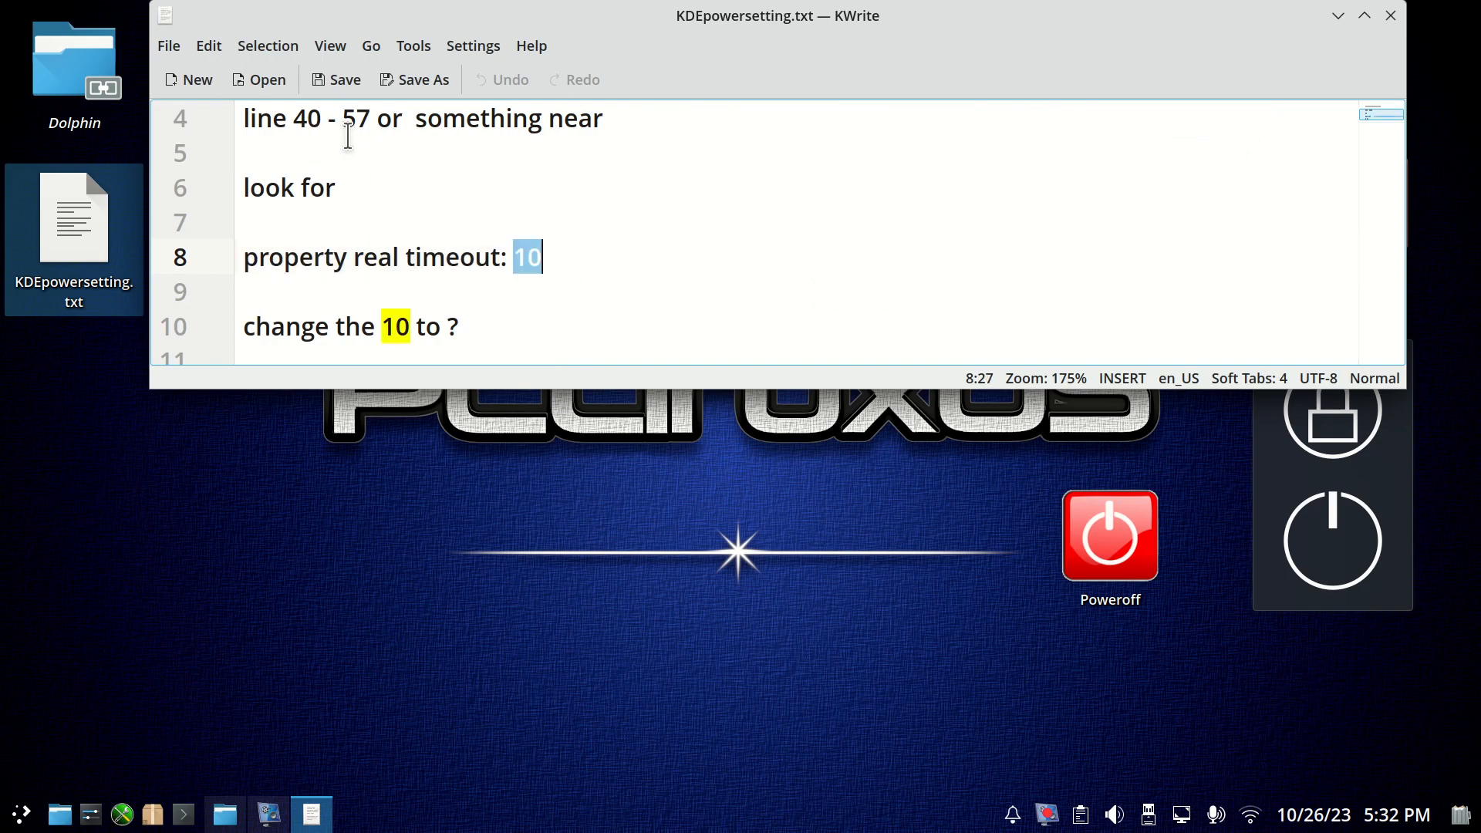
{"action": "left_click", "coordinate": [900, 253]}
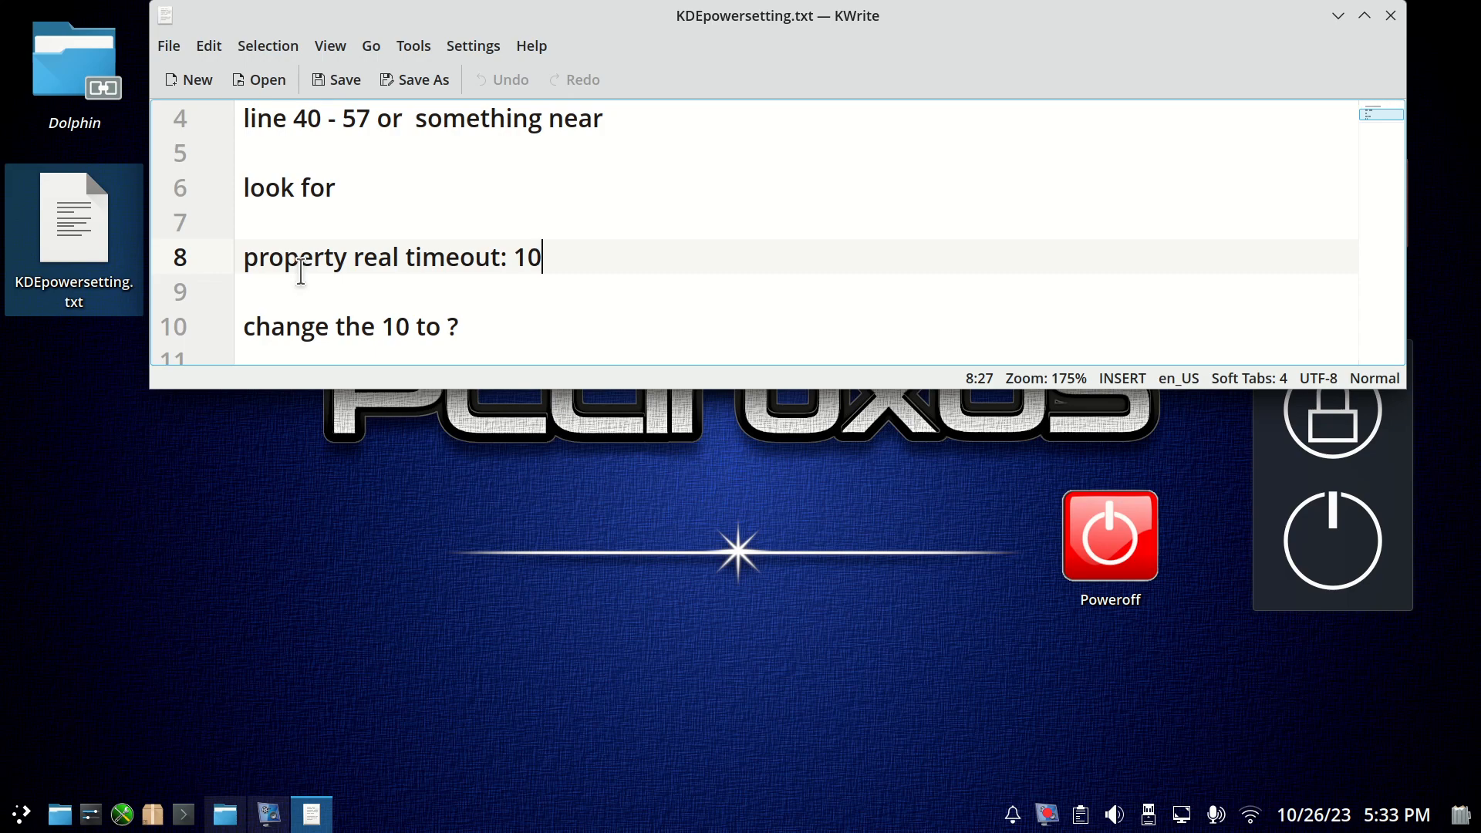
{"action": "scroll", "coordinate": [695, 198], "scroll_direction": "up", "scroll_amount": 1}
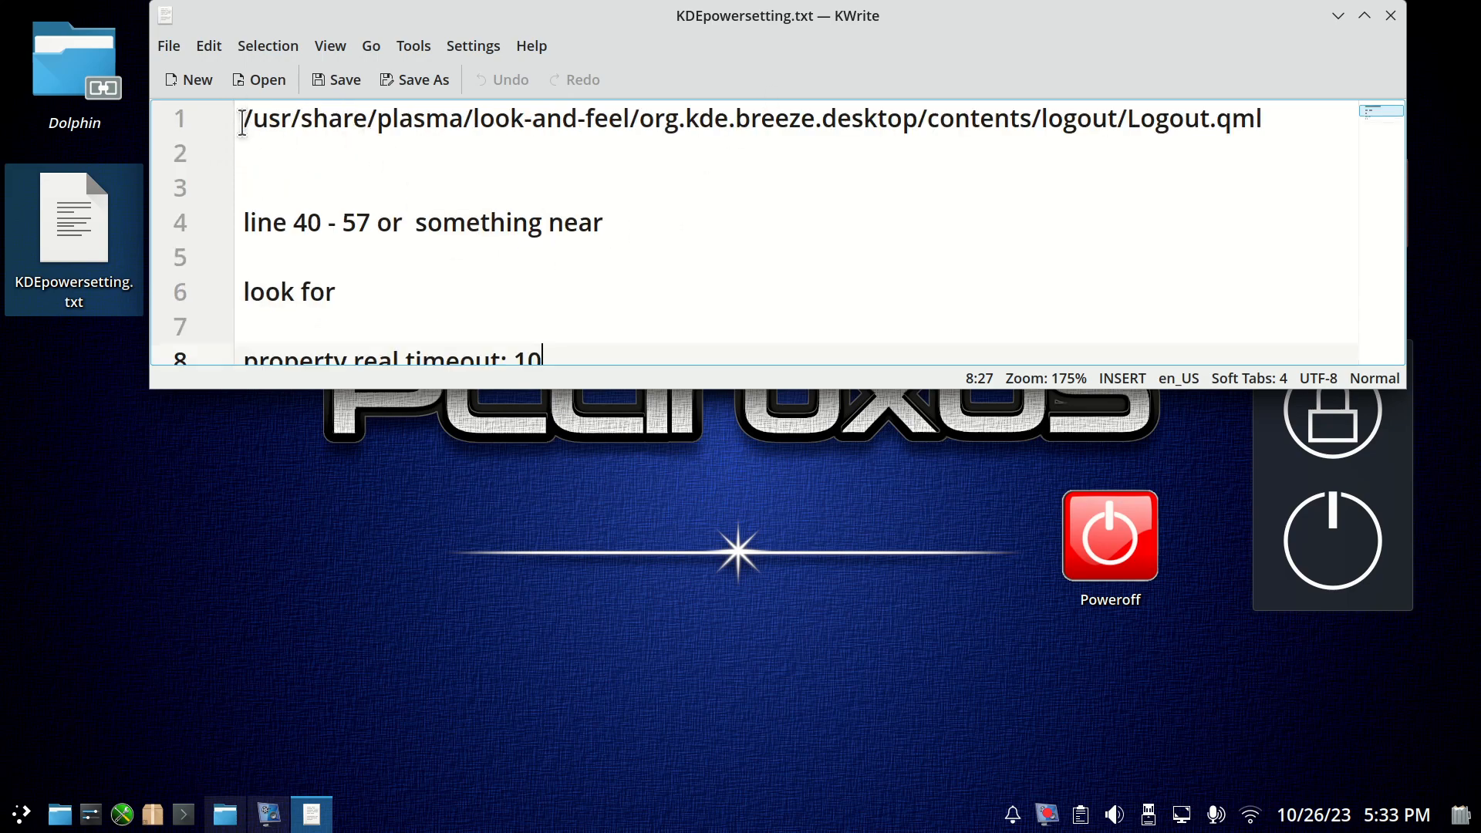
{"action": "left_click_drag", "start_coordinate": [242, 122], "coordinate": [1320, 123]}
{"action": "left_click", "coordinate": [948, 210]}
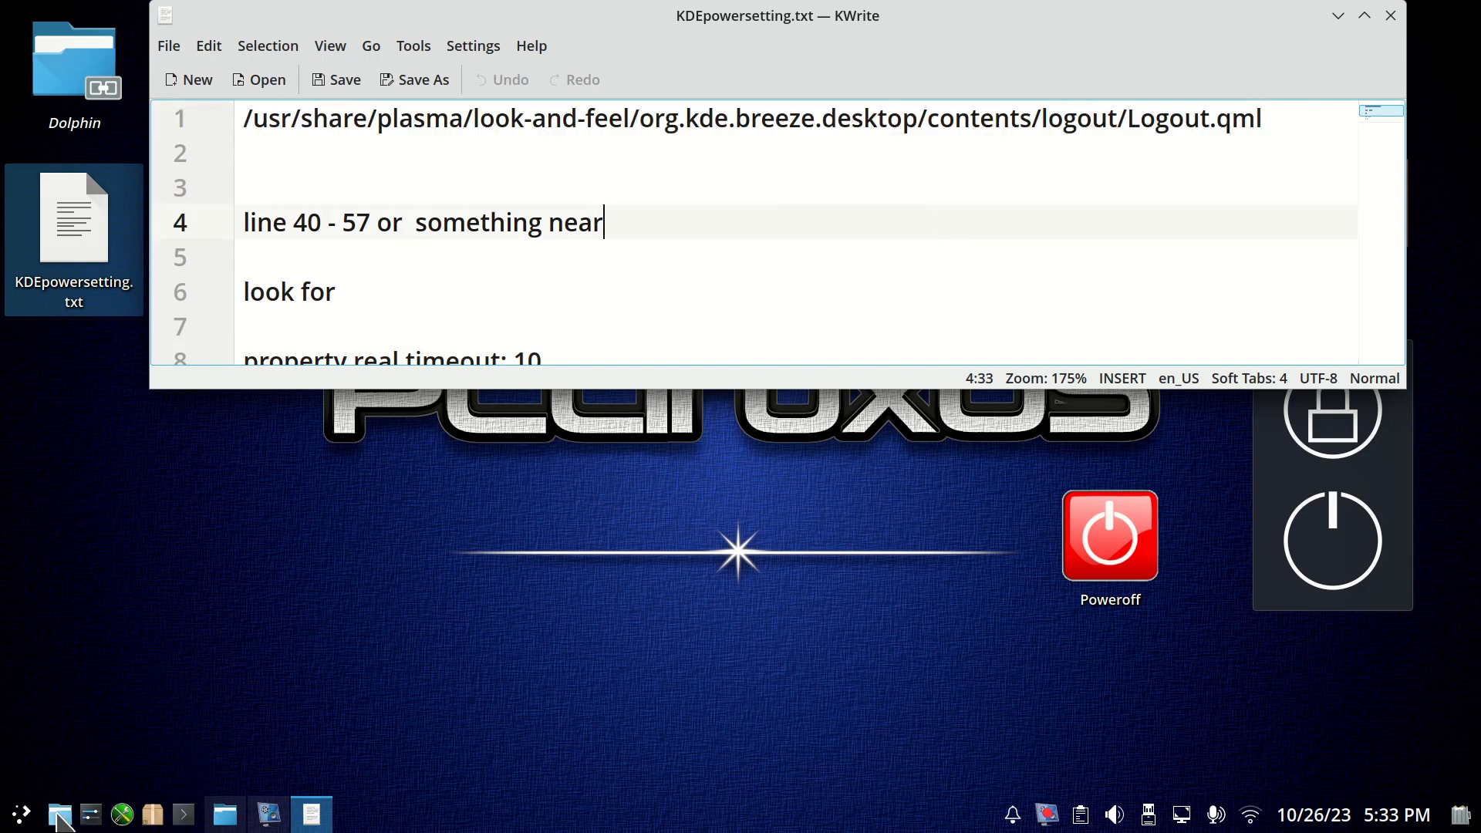
Switch to the Dolphin file manager and maximise its window.
{"action": "left_click", "coordinate": [60, 816]}
{"action": "left_click_drag", "start_coordinate": [901, 151], "coordinate": [852, 182]}
{"action": "double_click", "coordinate": [852, 182]}
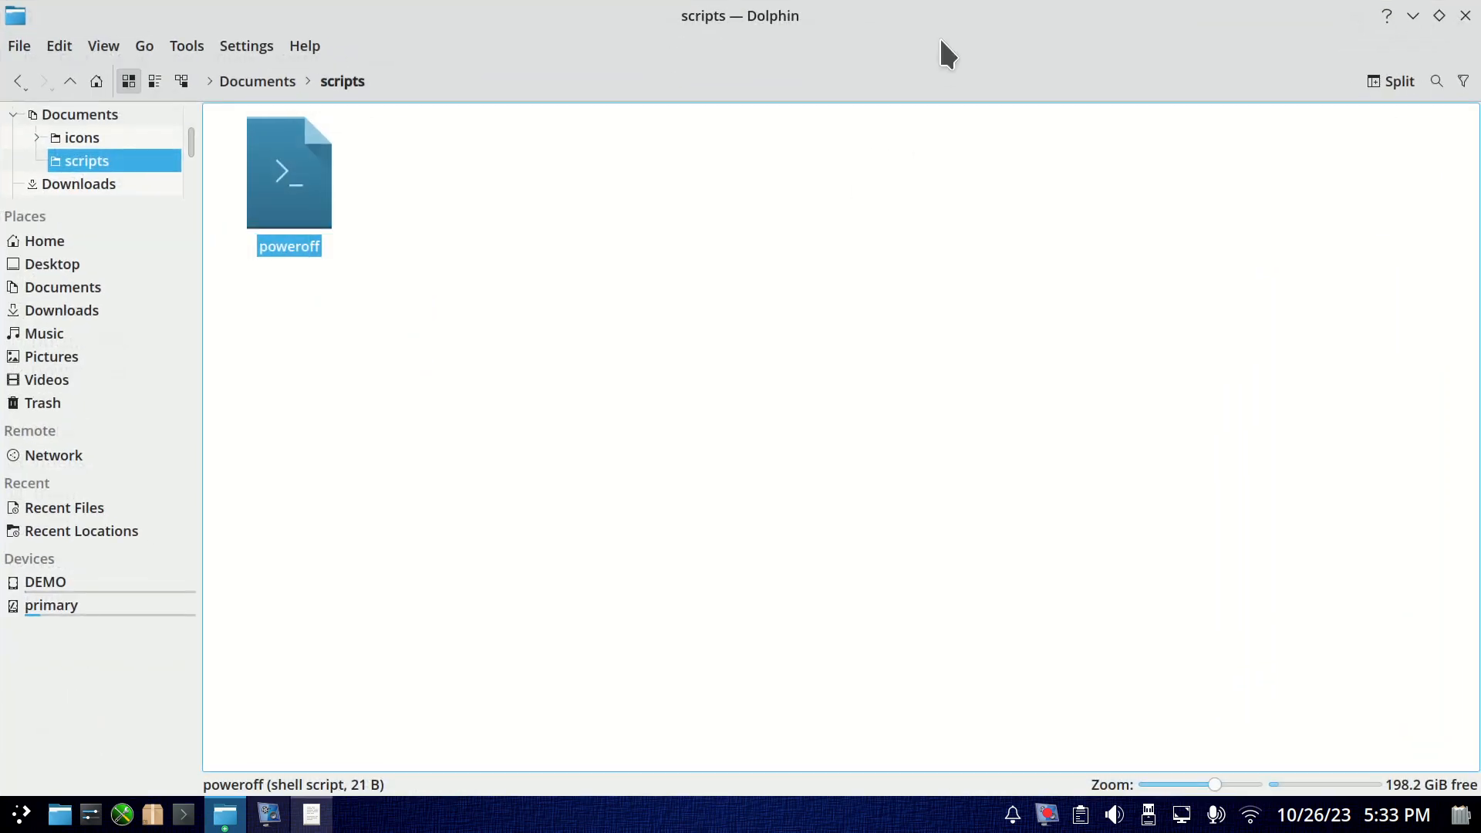
Un-maximise the file manager and open the usr folder on the primary drive, with the folder icons reduced in size.
{"action": "left_click_drag", "start_coordinate": [943, 13], "coordinate": [952, 89]}
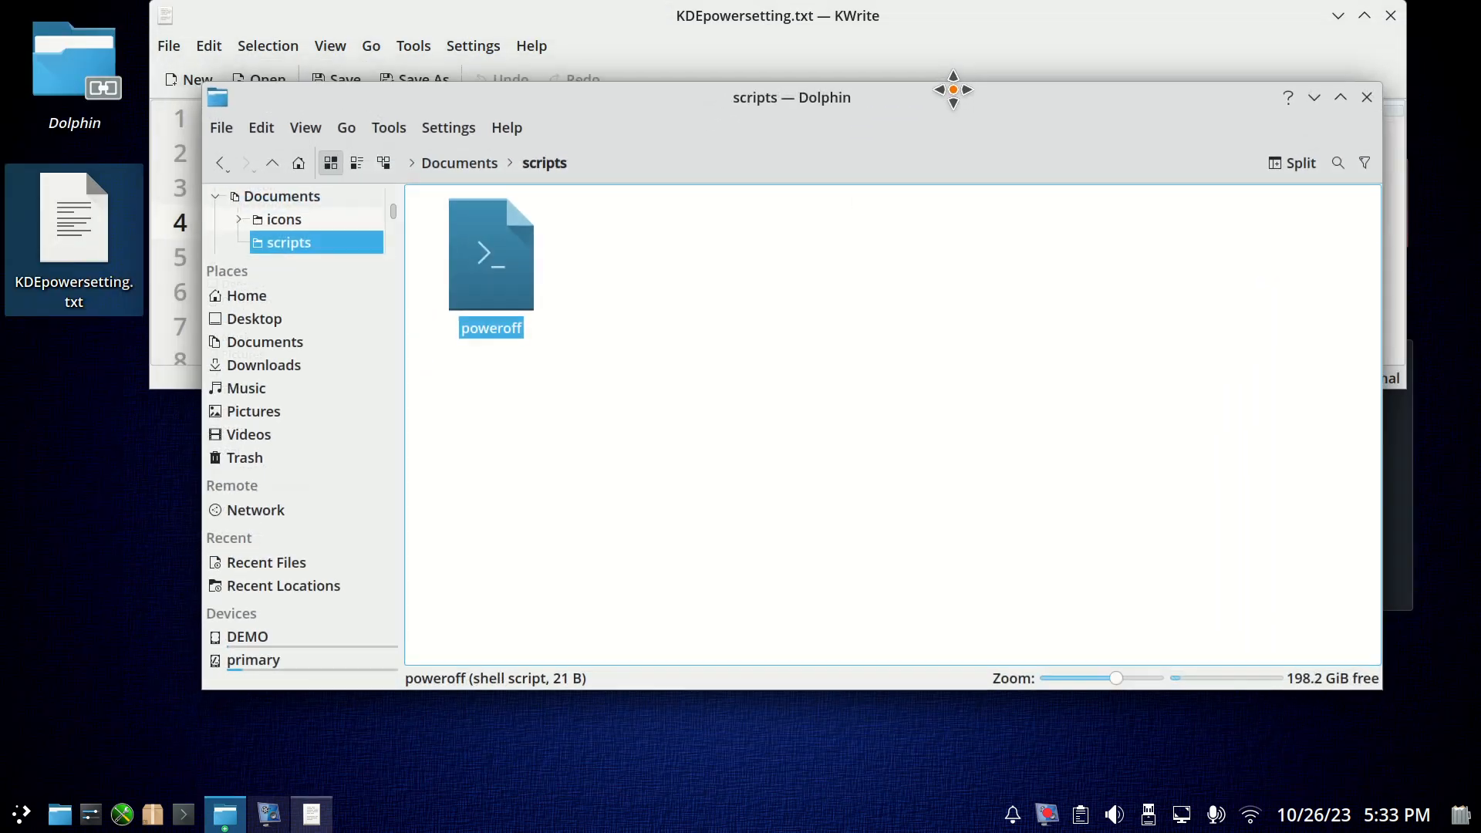
{"action": "left_click", "coordinate": [279, 664]}
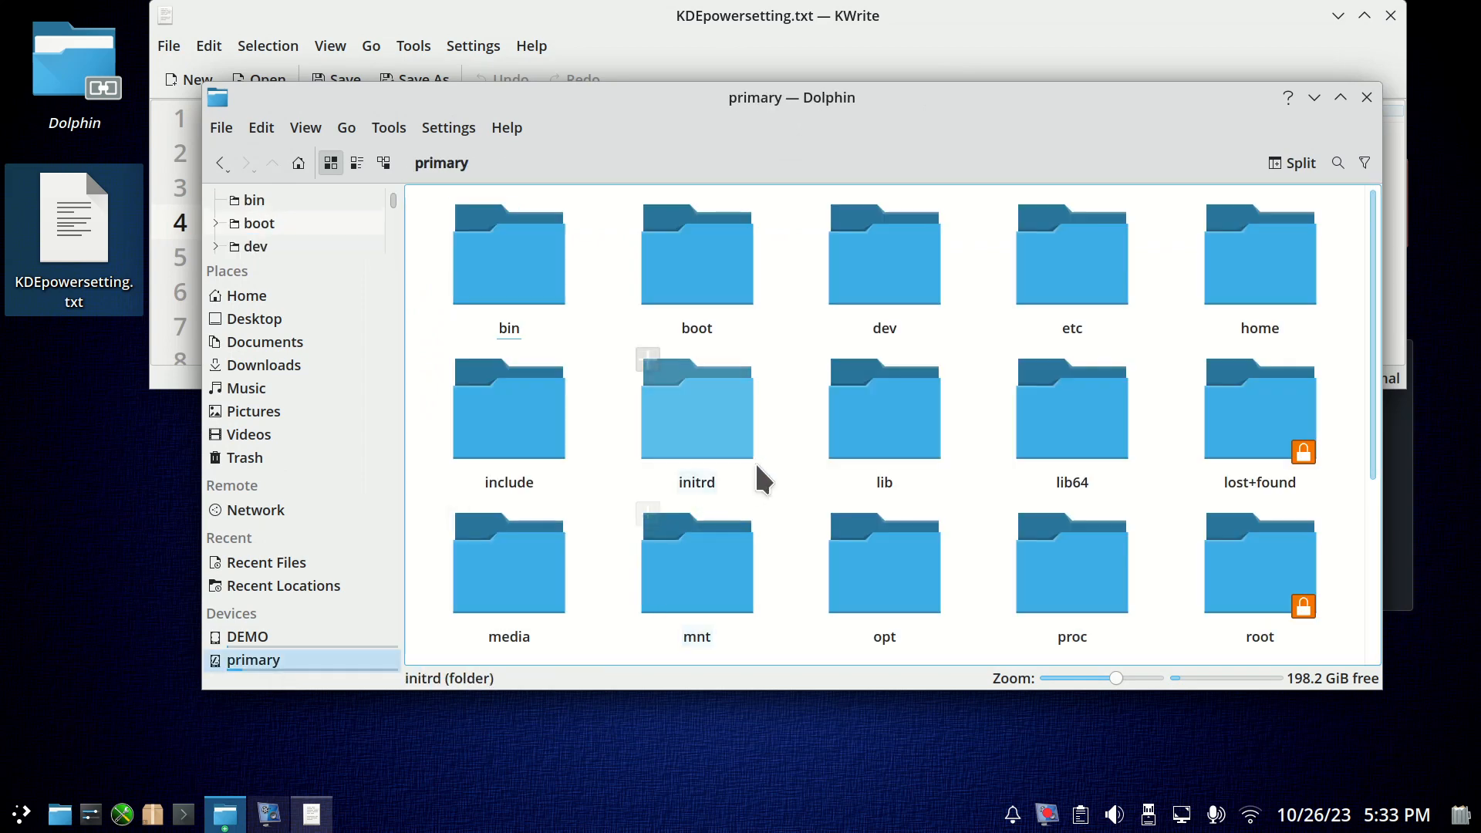
{"action": "scroll", "coordinate": [779, 449], "scroll_direction": "up", "scroll_amount": 2}
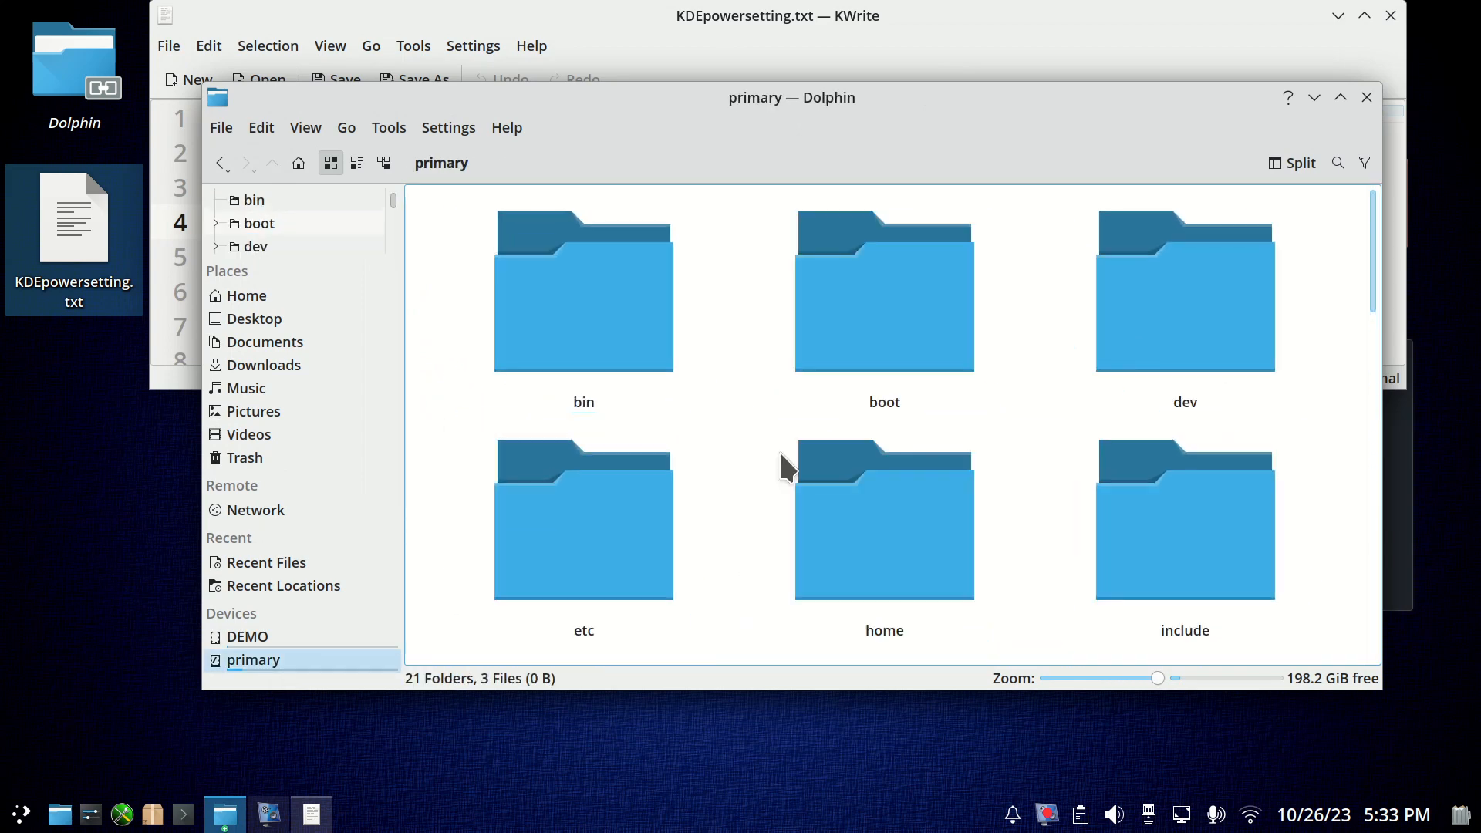
{"action": "scroll", "coordinate": [780, 455], "scroll_direction": "down", "scroll_amount": 3}
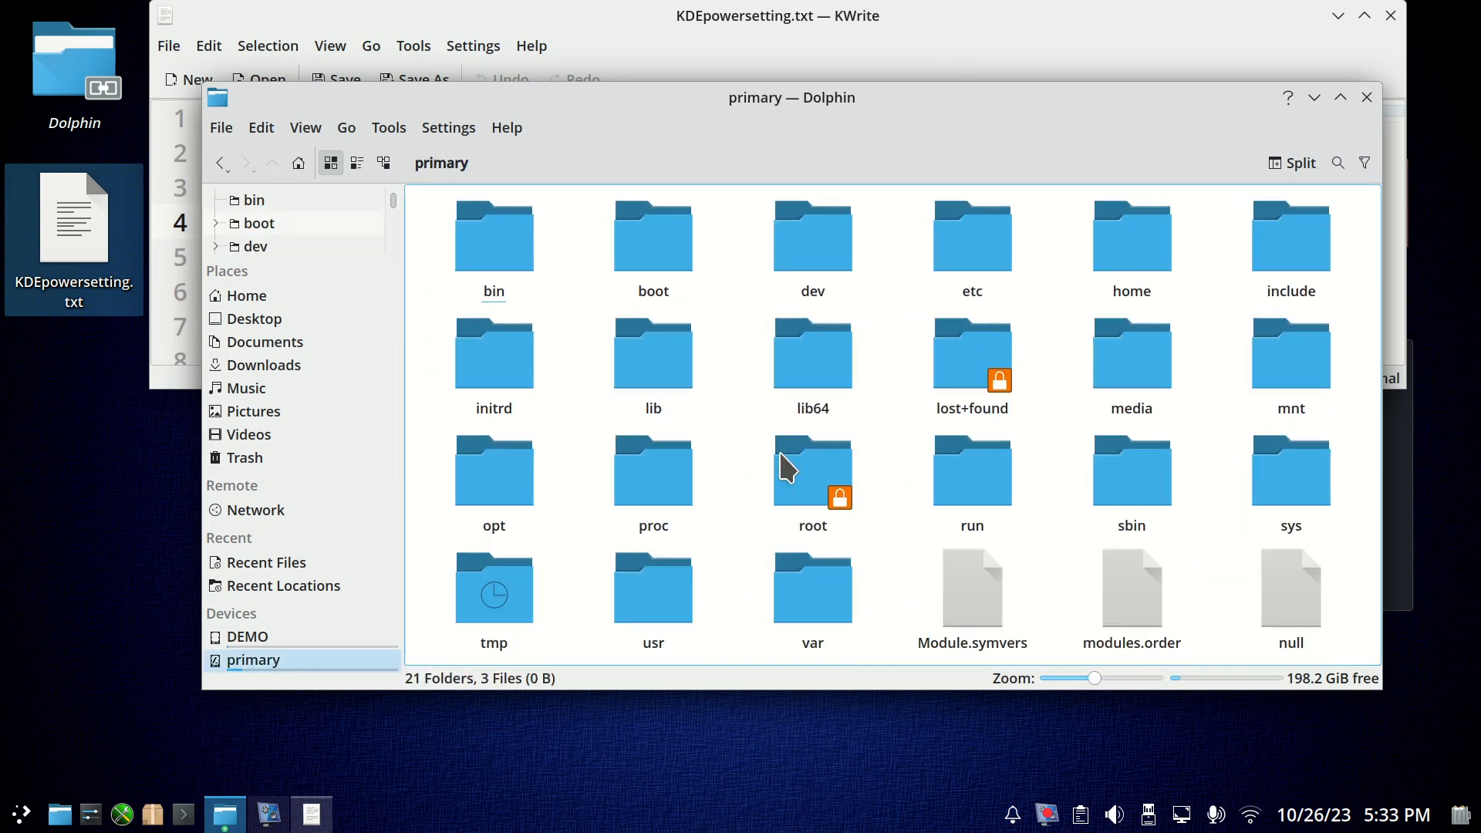
{"action": "scroll", "coordinate": [781, 462], "scroll_direction": "down", "scroll_amount": 1}
{"action": "scroll", "coordinate": [797, 502], "scroll_direction": "up", "scroll_amount": 2}
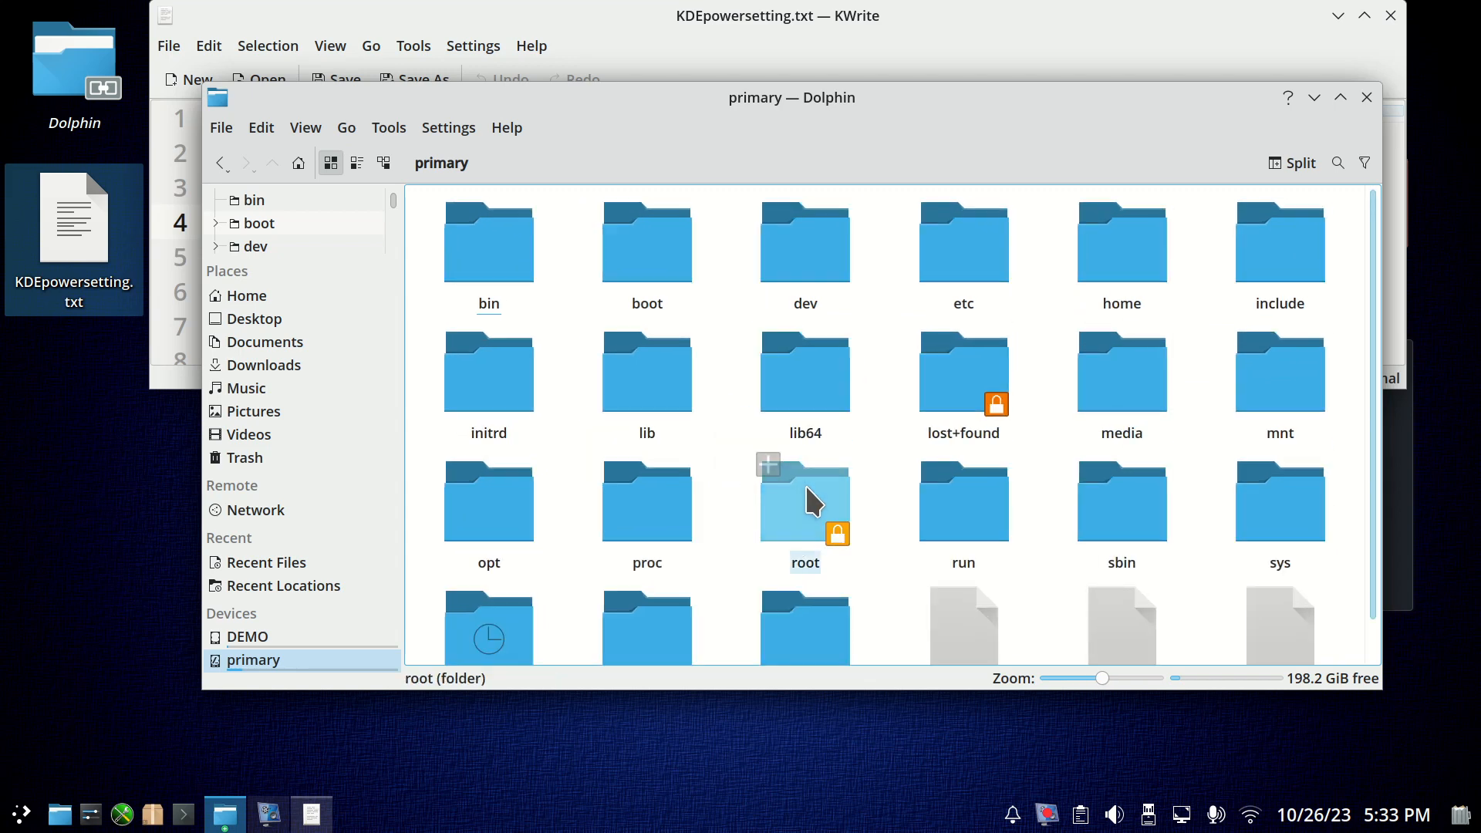
{"action": "scroll", "coordinate": [807, 489], "scroll_direction": "down", "scroll_amount": 1}
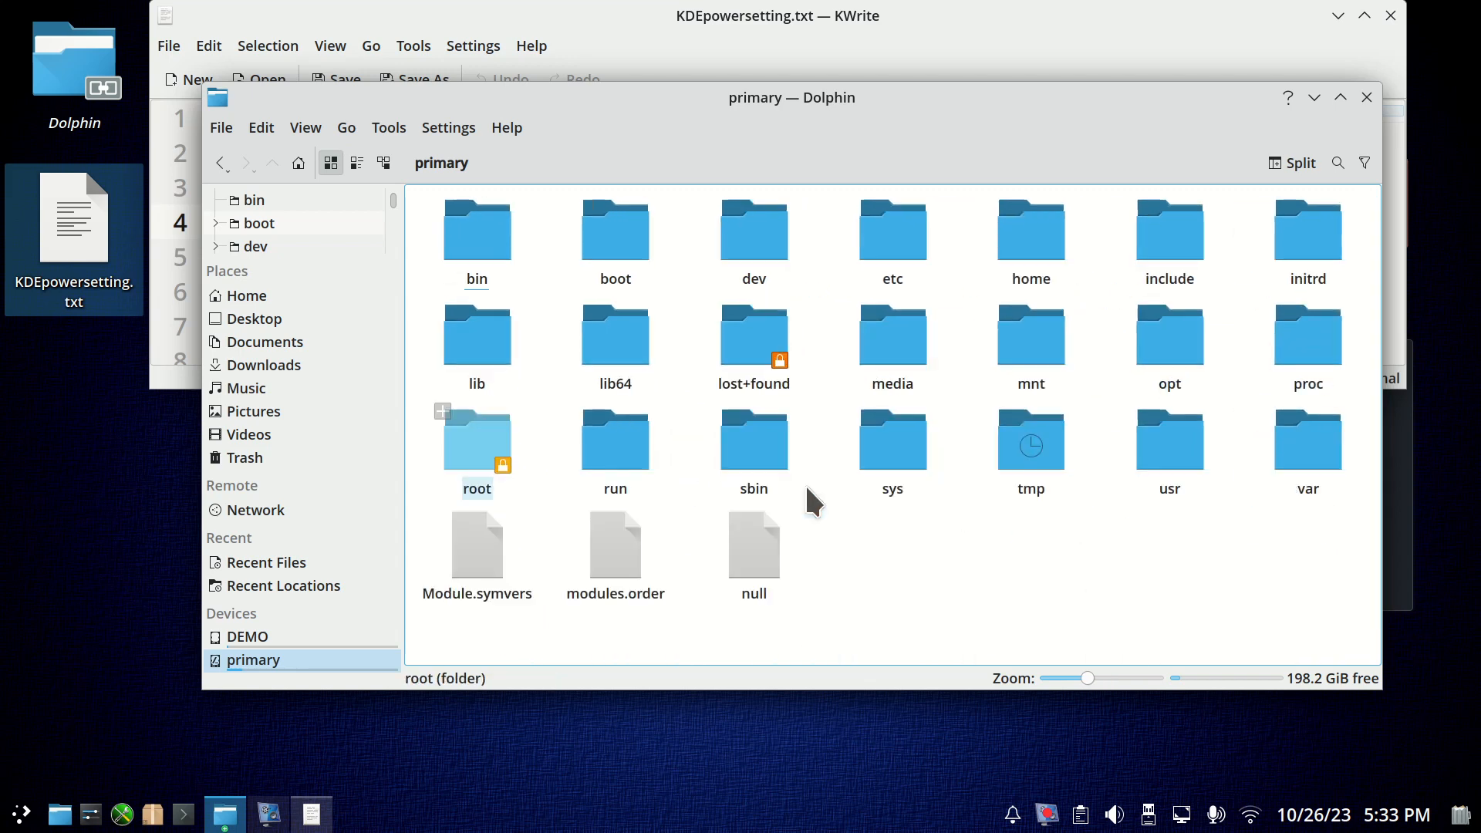
{"action": "left_click", "coordinate": [1180, 465]}
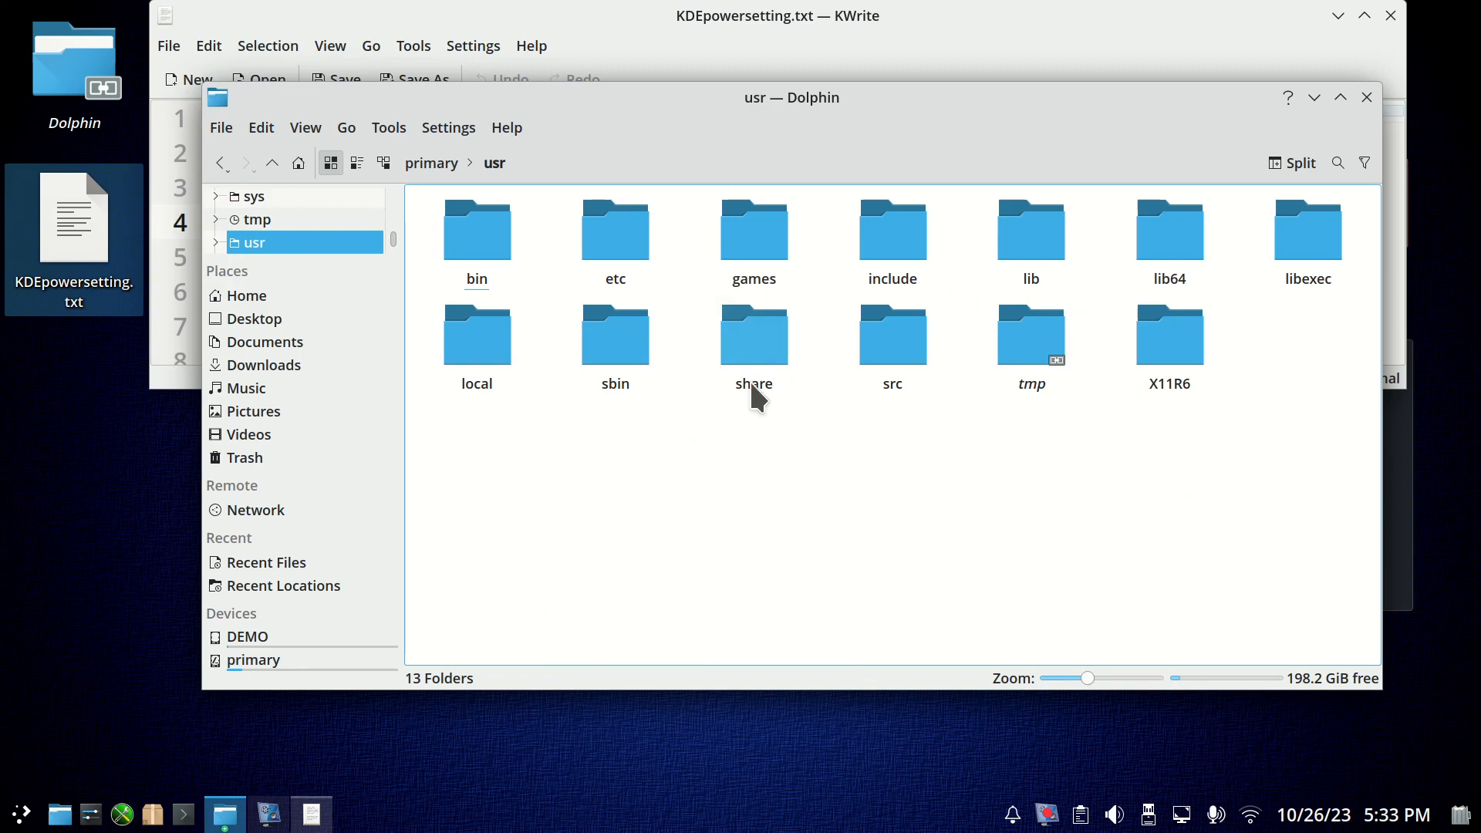
Open the plasma folder inside share, with the window moved down to uncover the path in KDEpowersetting.txt.
{"action": "left_click", "coordinate": [756, 340]}
{"action": "left_click_drag", "start_coordinate": [714, 99], "coordinate": [691, 160]}
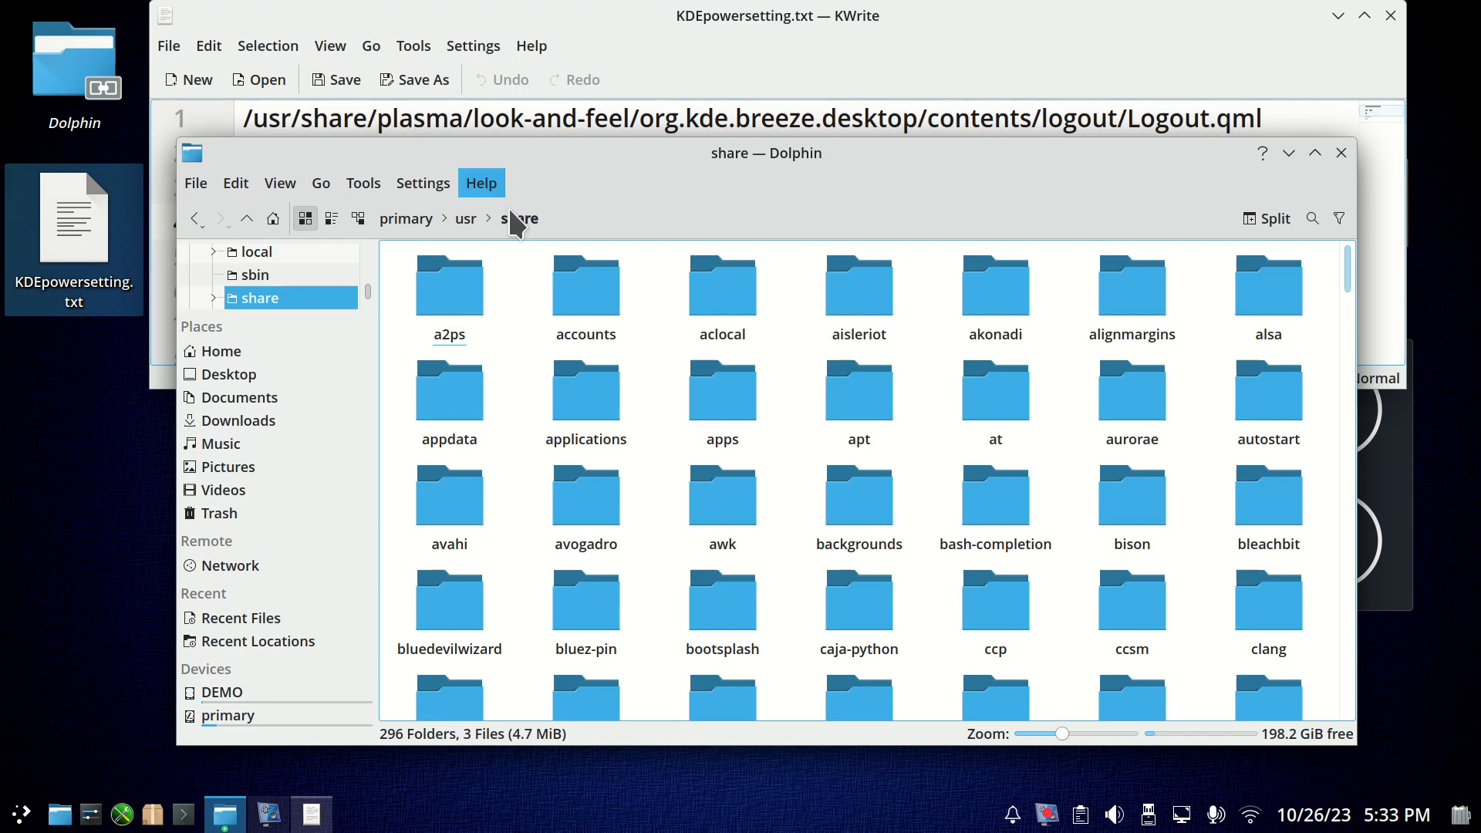
{"action": "scroll", "coordinate": [785, 387], "scroll_direction": "down", "scroll_amount": 8}
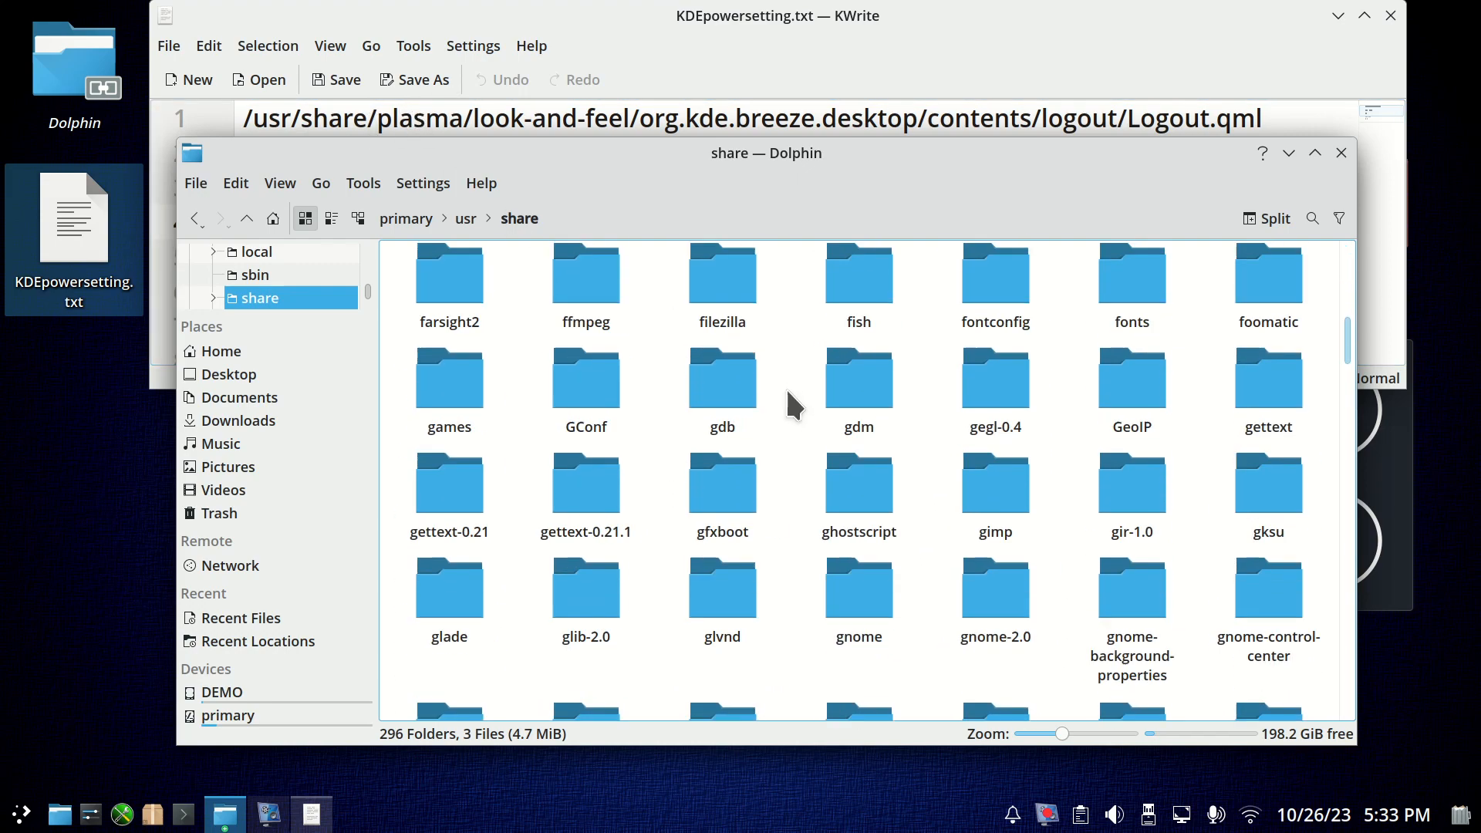
{"action": "scroll", "coordinate": [785, 387], "scroll_direction": "up", "scroll_amount": 6}
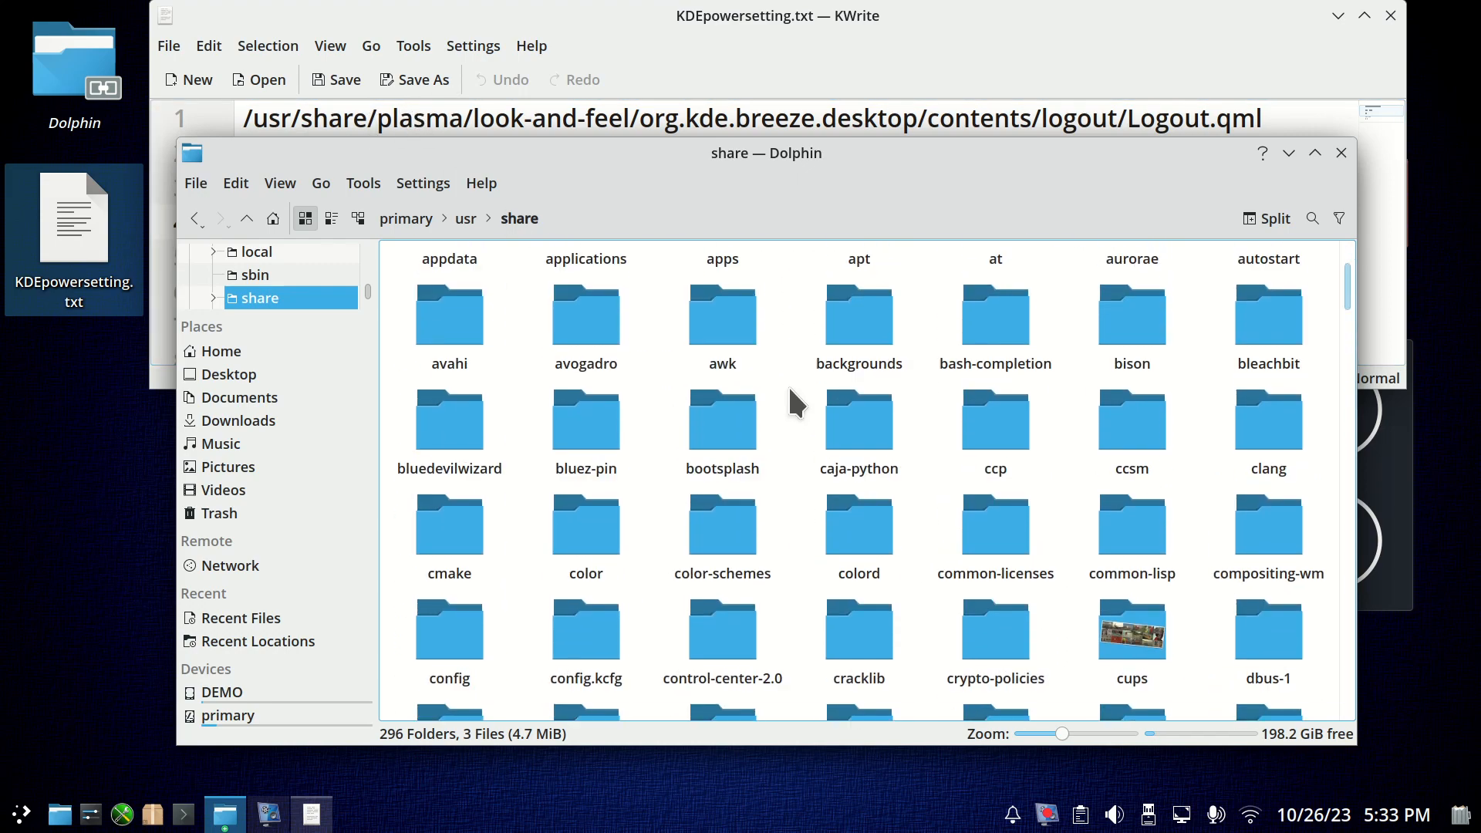
{"action": "key", "text": "p"}
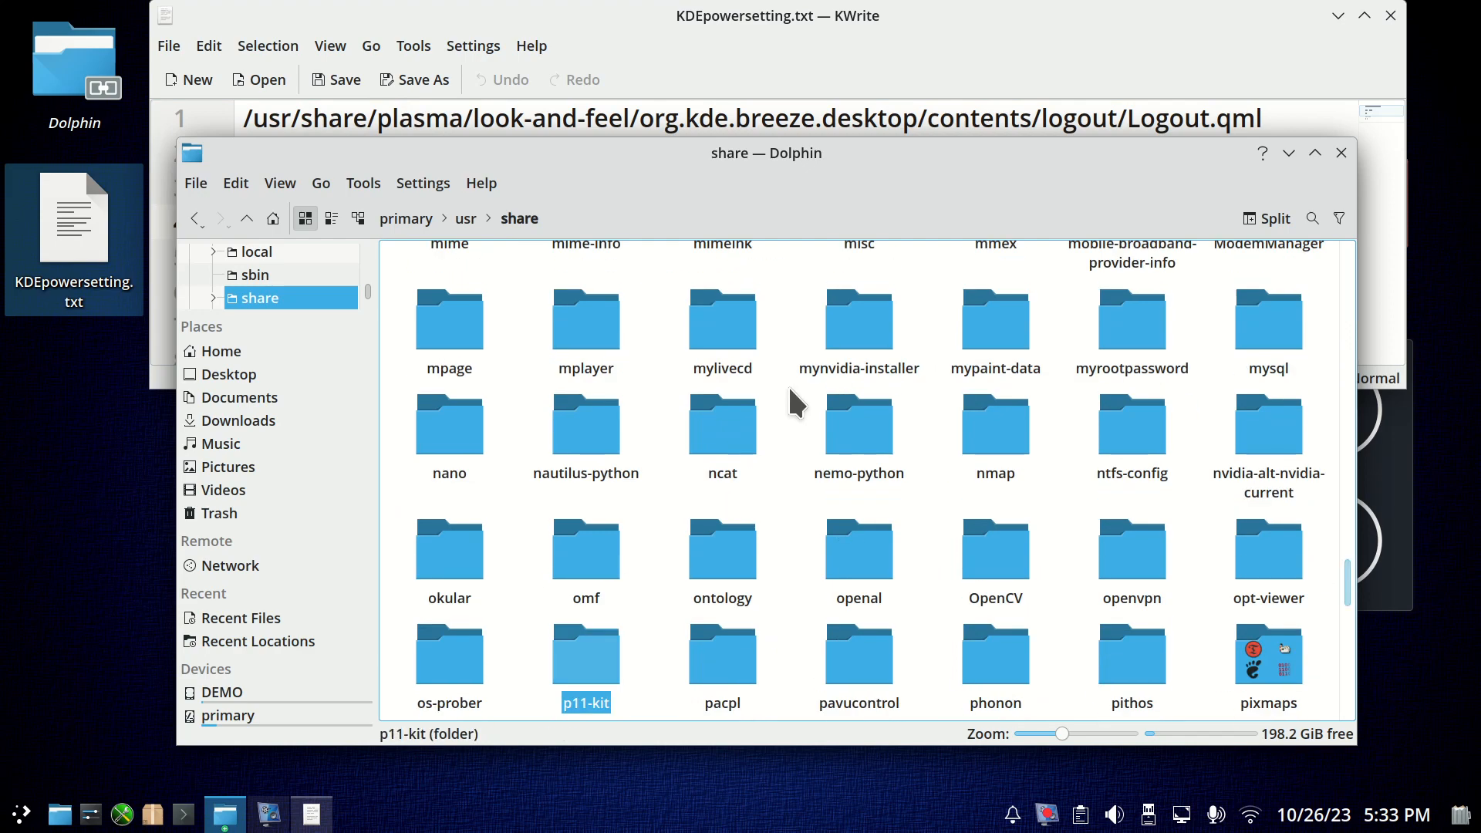
{"action": "scroll", "coordinate": [664, 581], "scroll_direction": "down", "scroll_amount": 2}
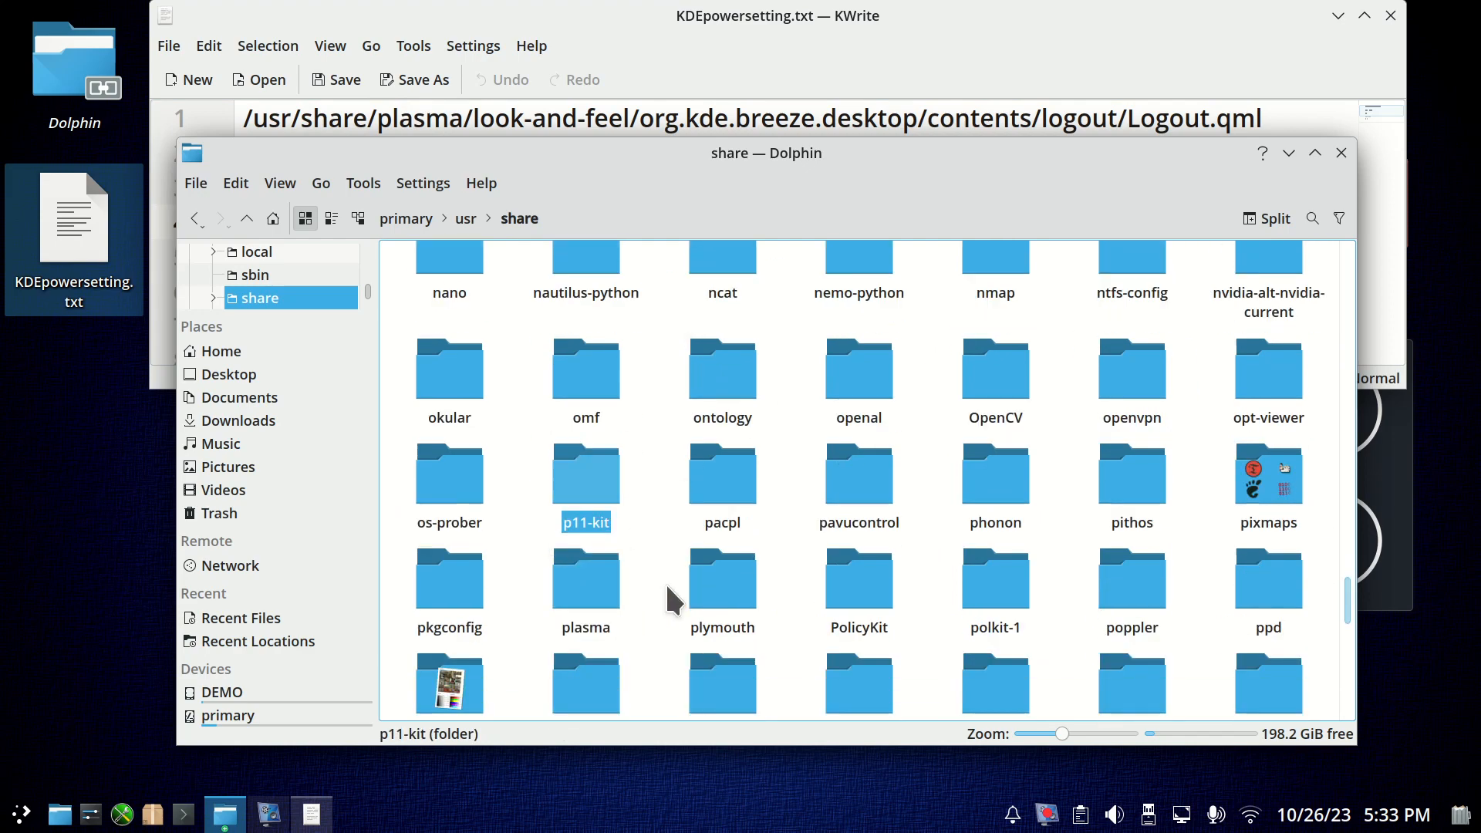
{"action": "scroll", "coordinate": [665, 581], "scroll_direction": "down", "scroll_amount": 2}
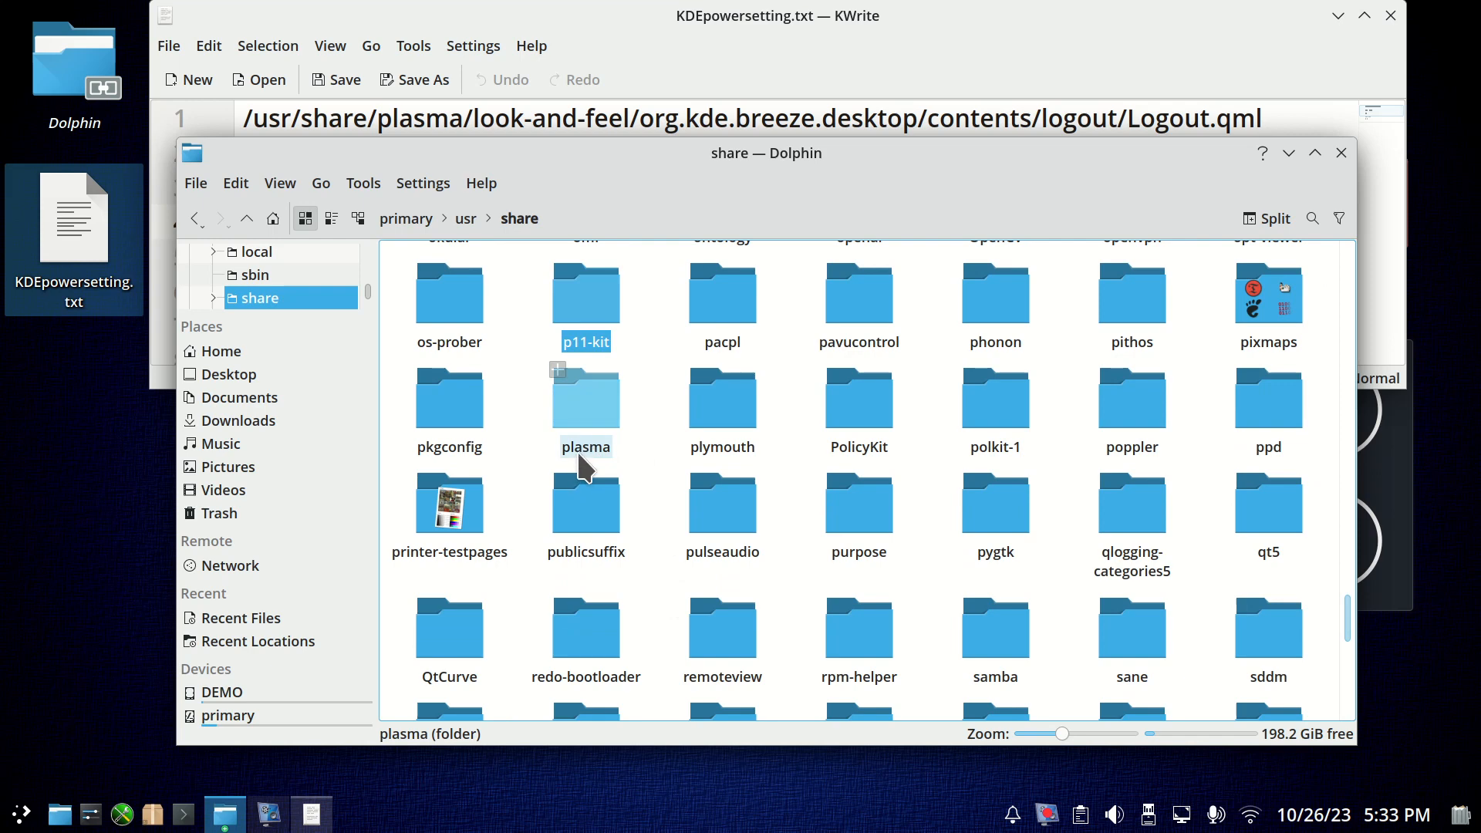
{"action": "left_click", "coordinate": [585, 398]}
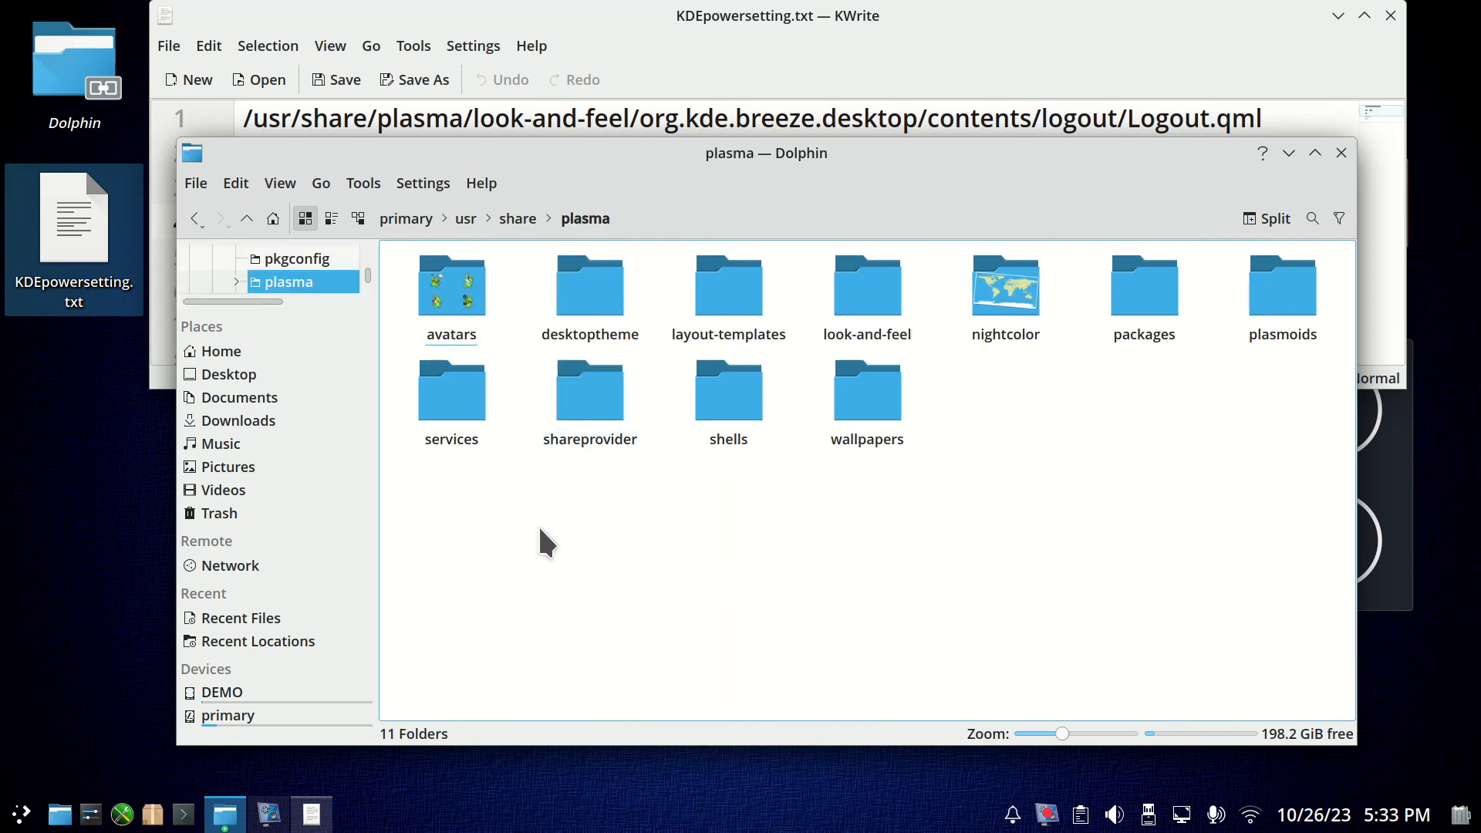
Go through look-and-feel, org.kde.breeze.desktop and contents into the logout folder.
{"action": "left_click", "coordinate": [867, 281]}
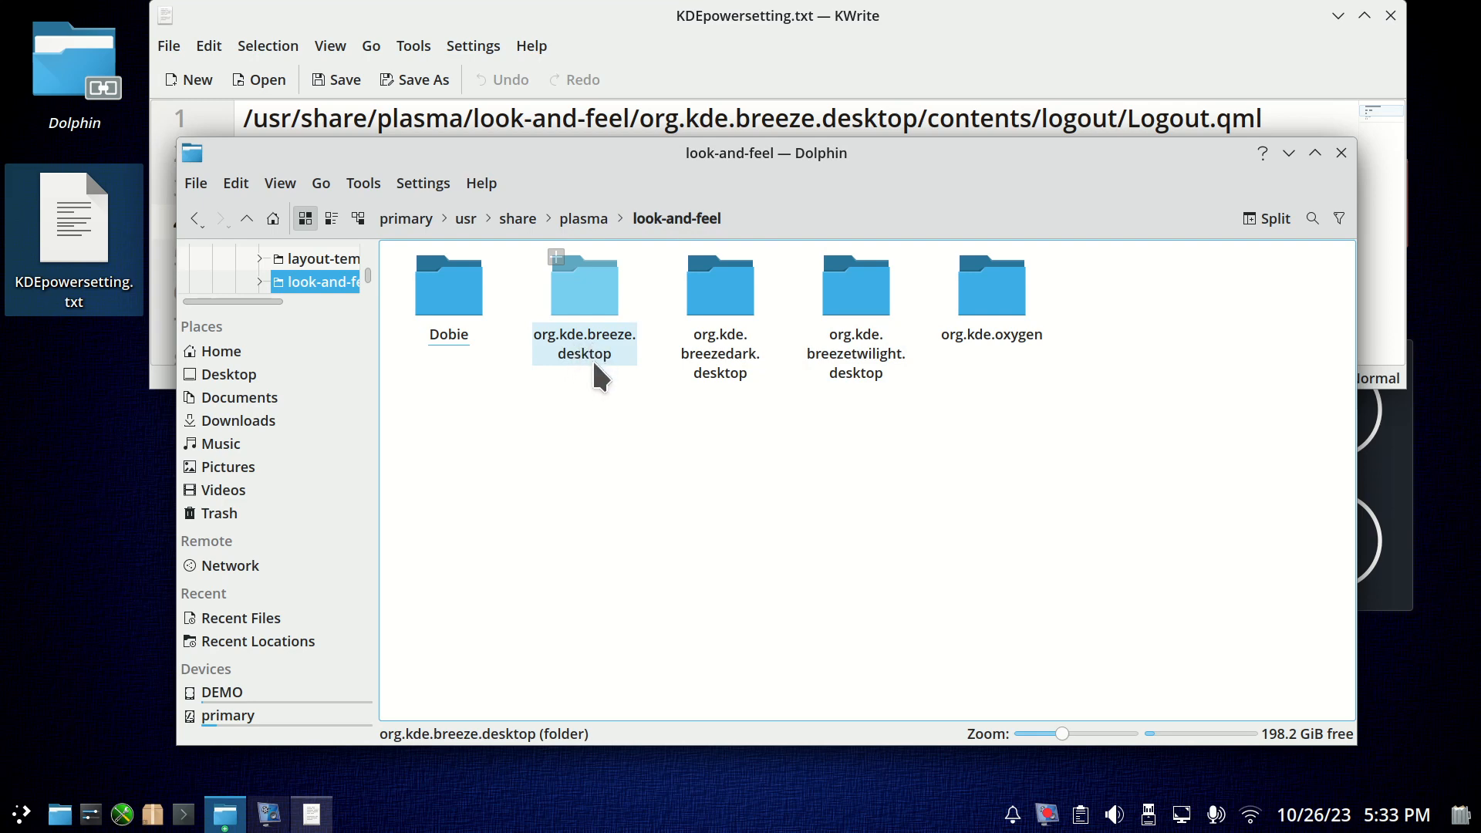
{"action": "left_click", "coordinate": [584, 287]}
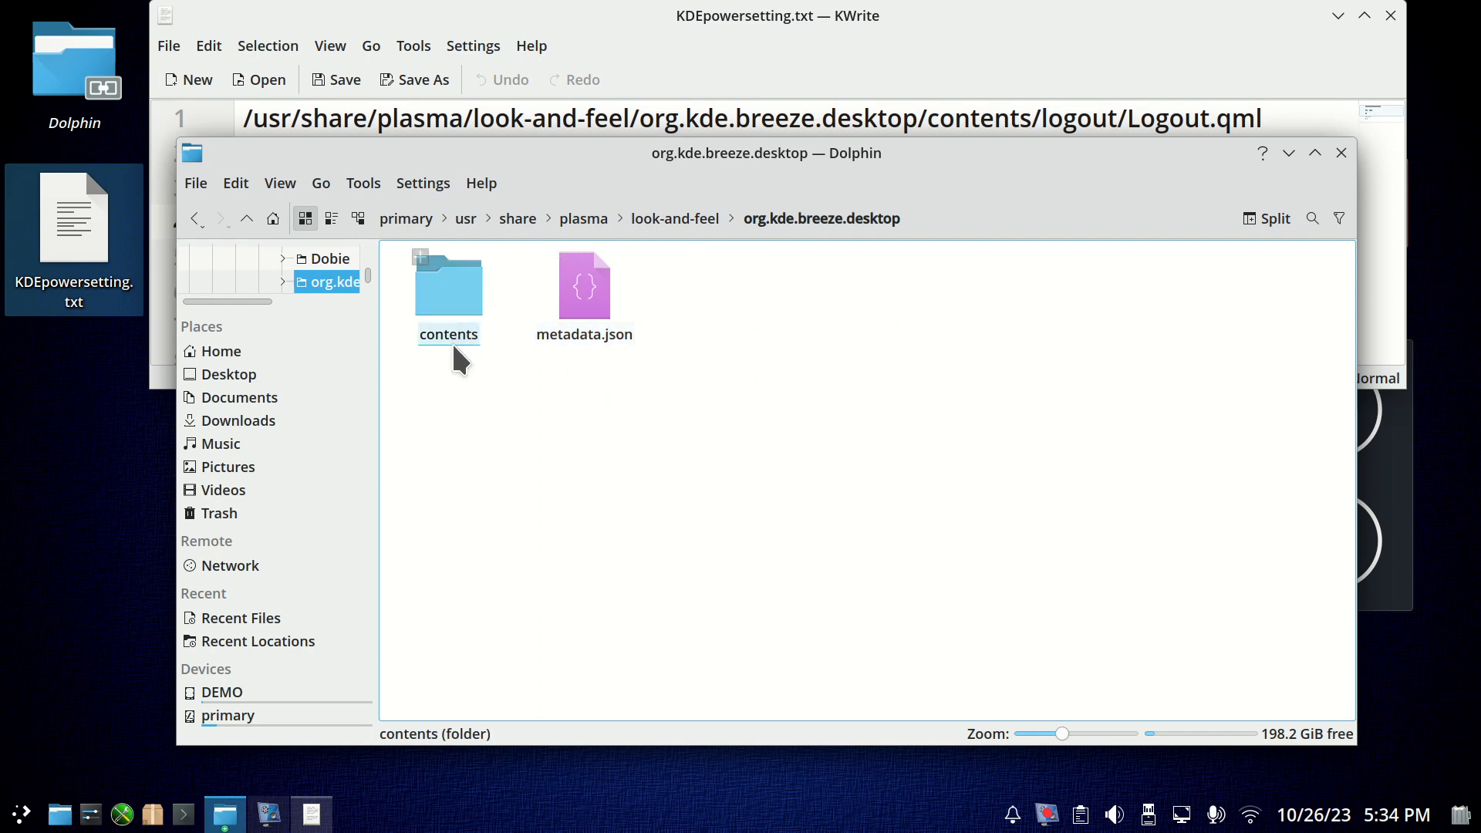
{"action": "left_click", "coordinate": [451, 304]}
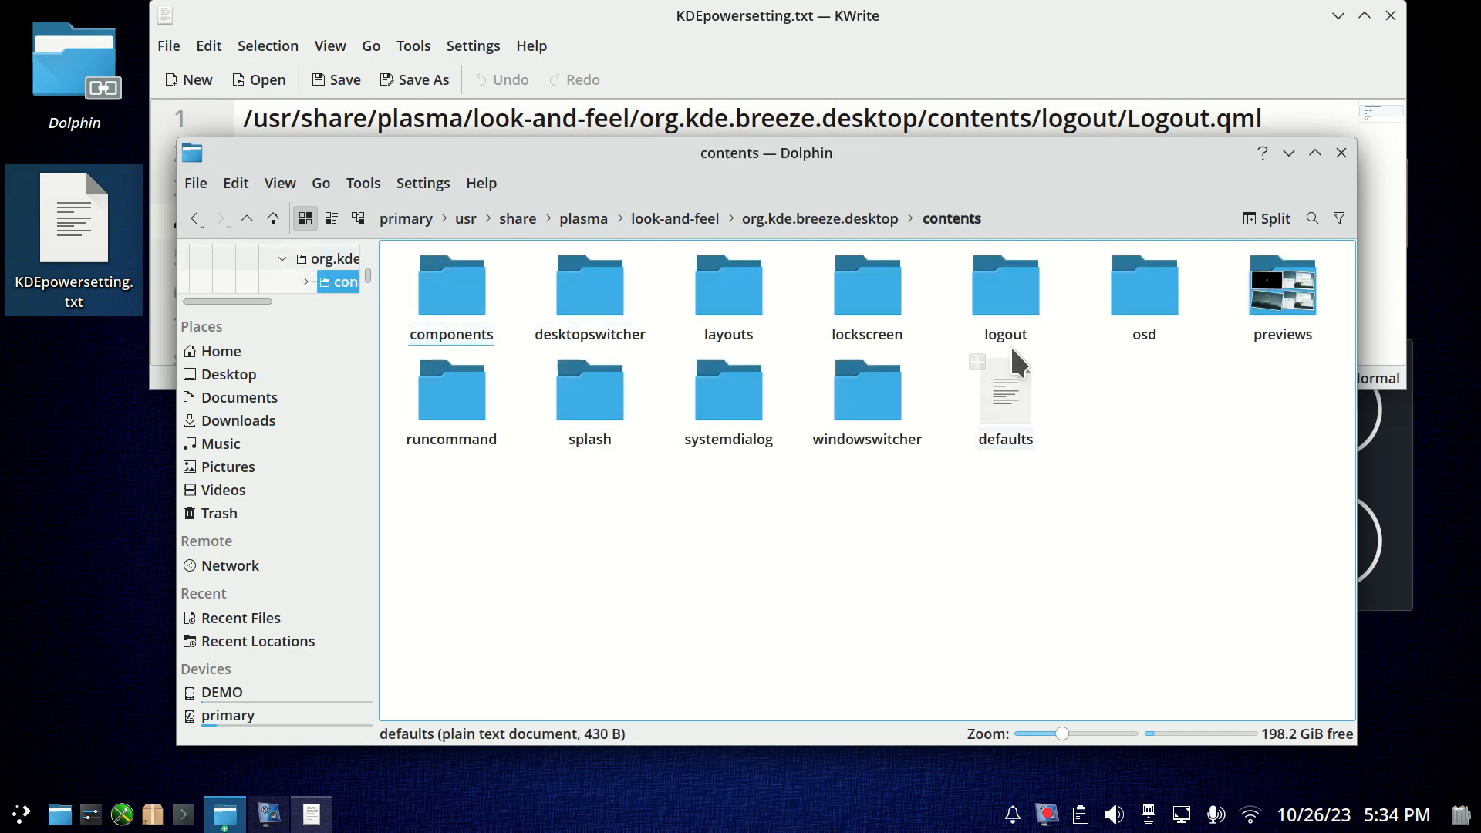
{"action": "left_click", "coordinate": [1005, 333]}
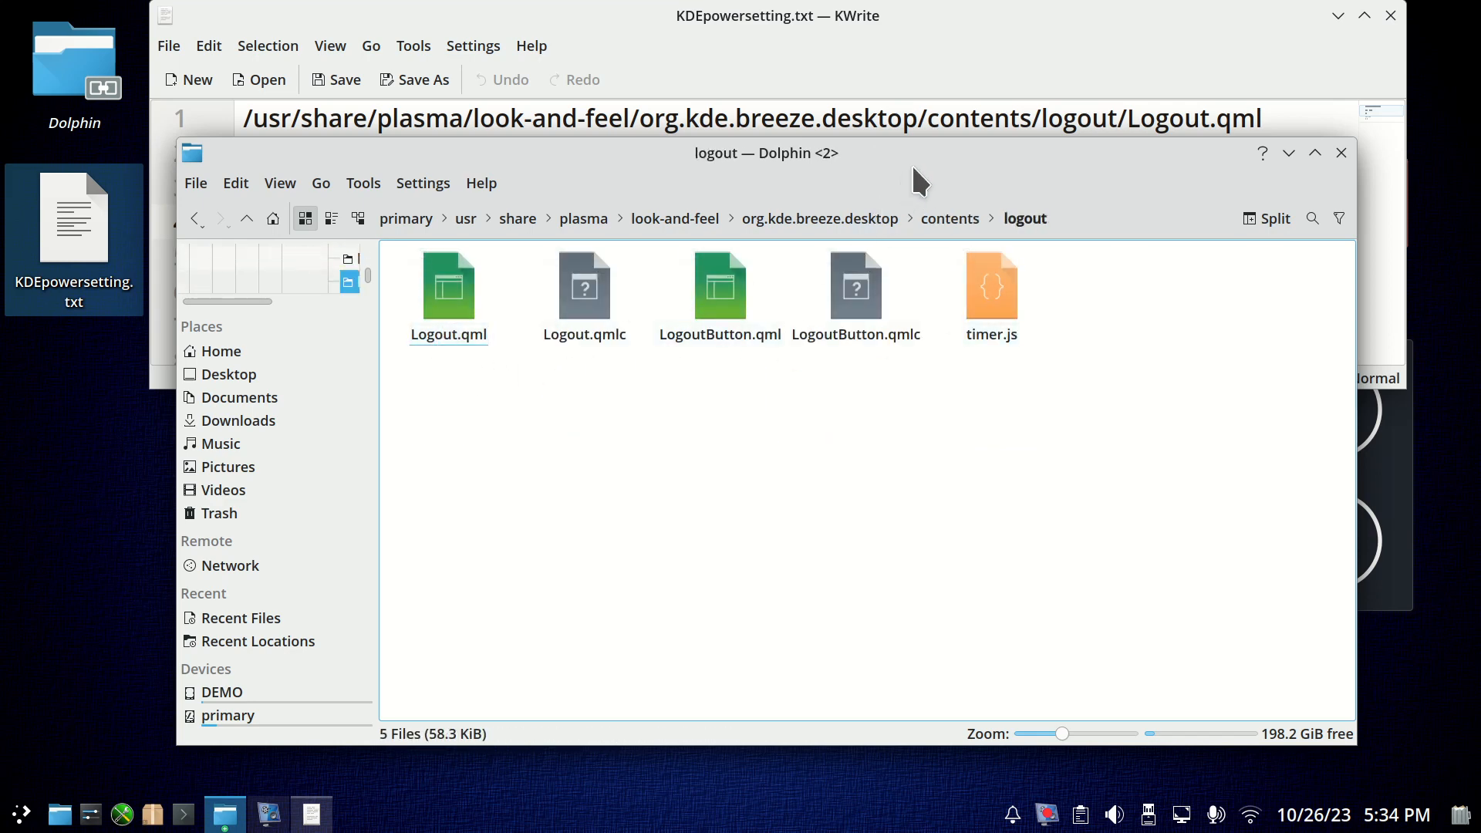
Copy Logout.qml from the logout folder to the desktop and uncover the copy by shifting the notes window aside.
{"action": "left_click_drag", "start_coordinate": [913, 168], "coordinate": [962, 216]}
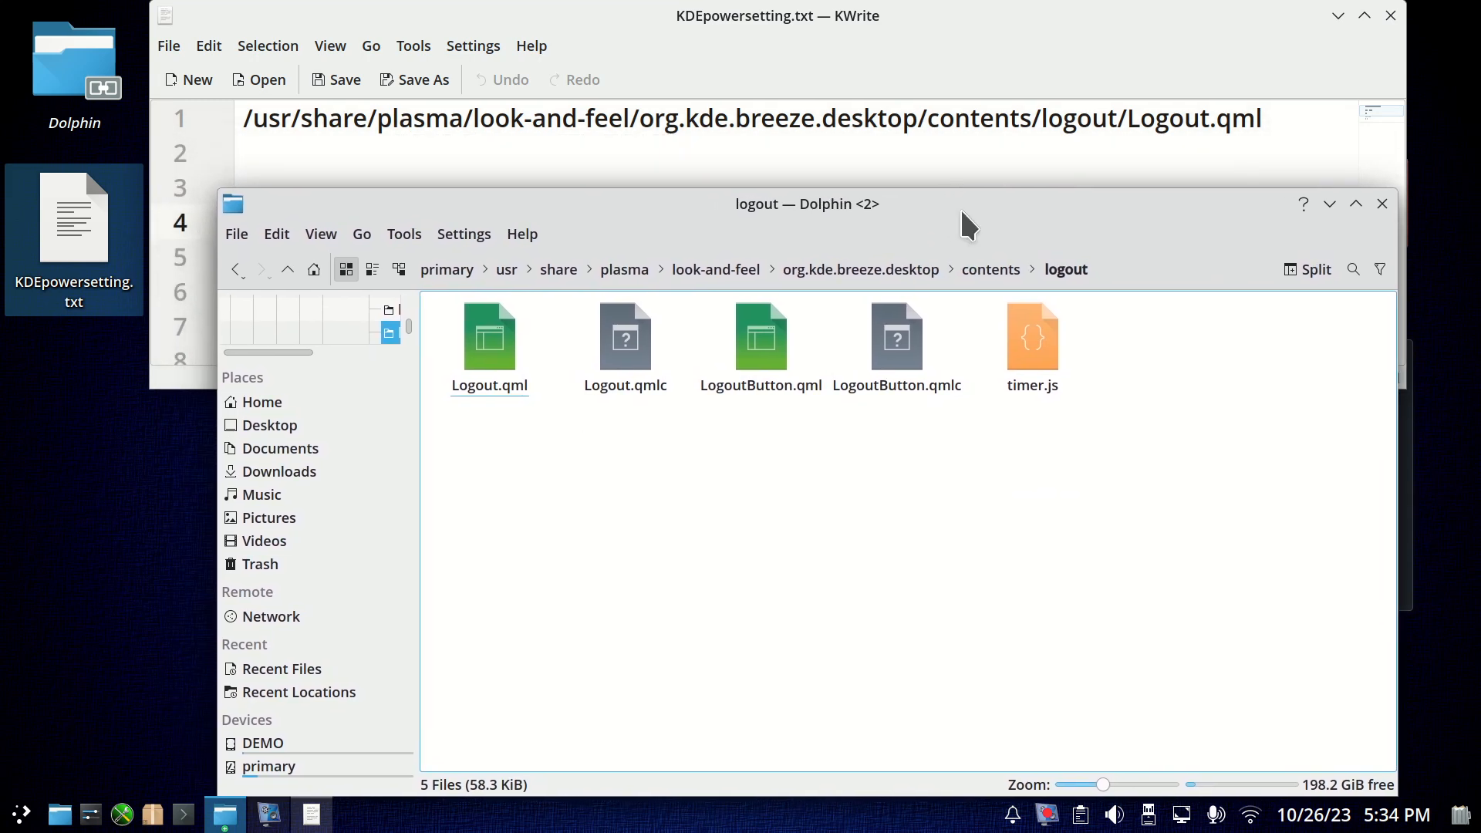
{"action": "right_click", "coordinate": [487, 349]}
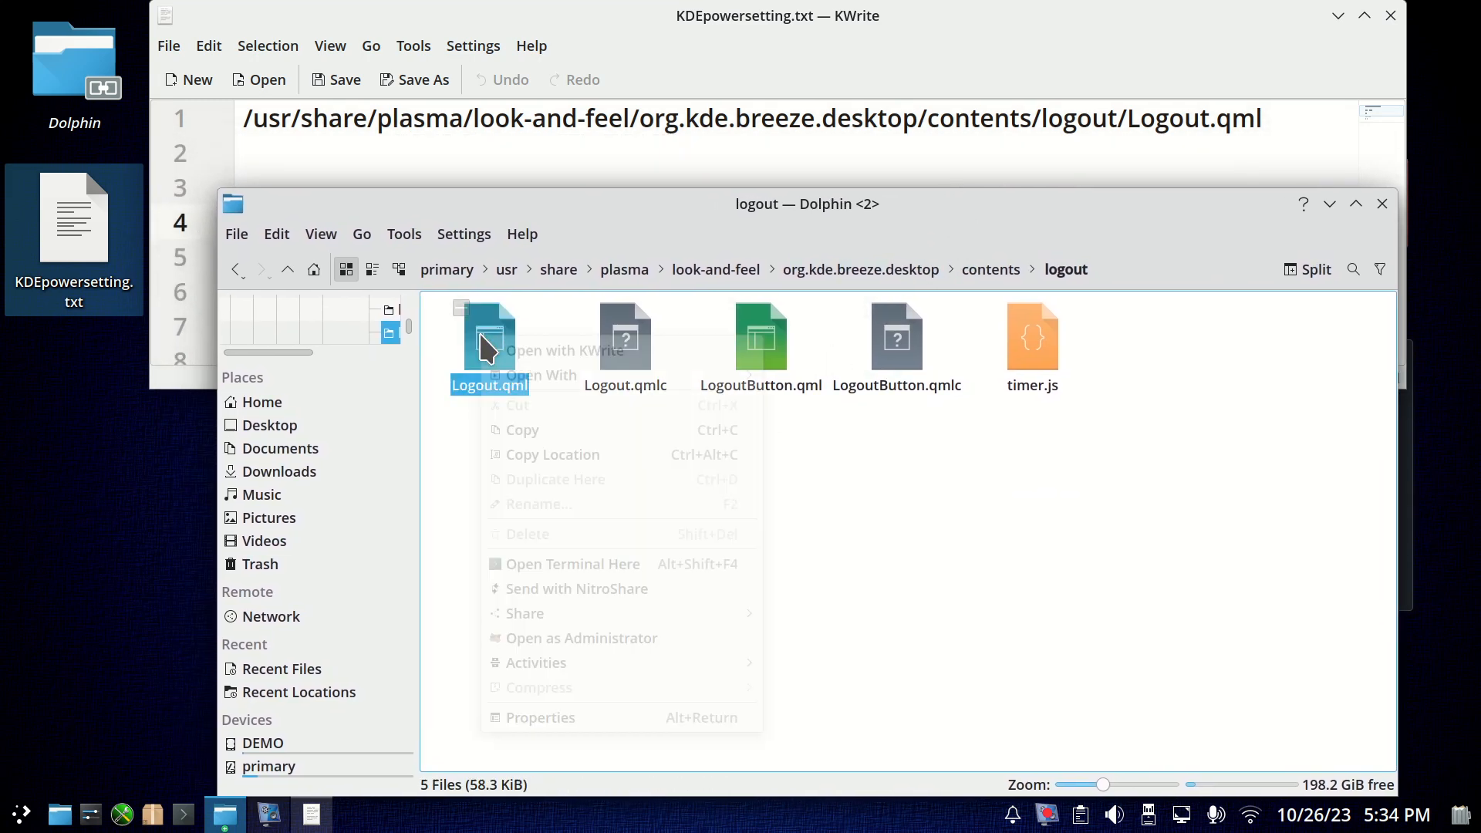
{"action": "left_click", "coordinate": [558, 430]}
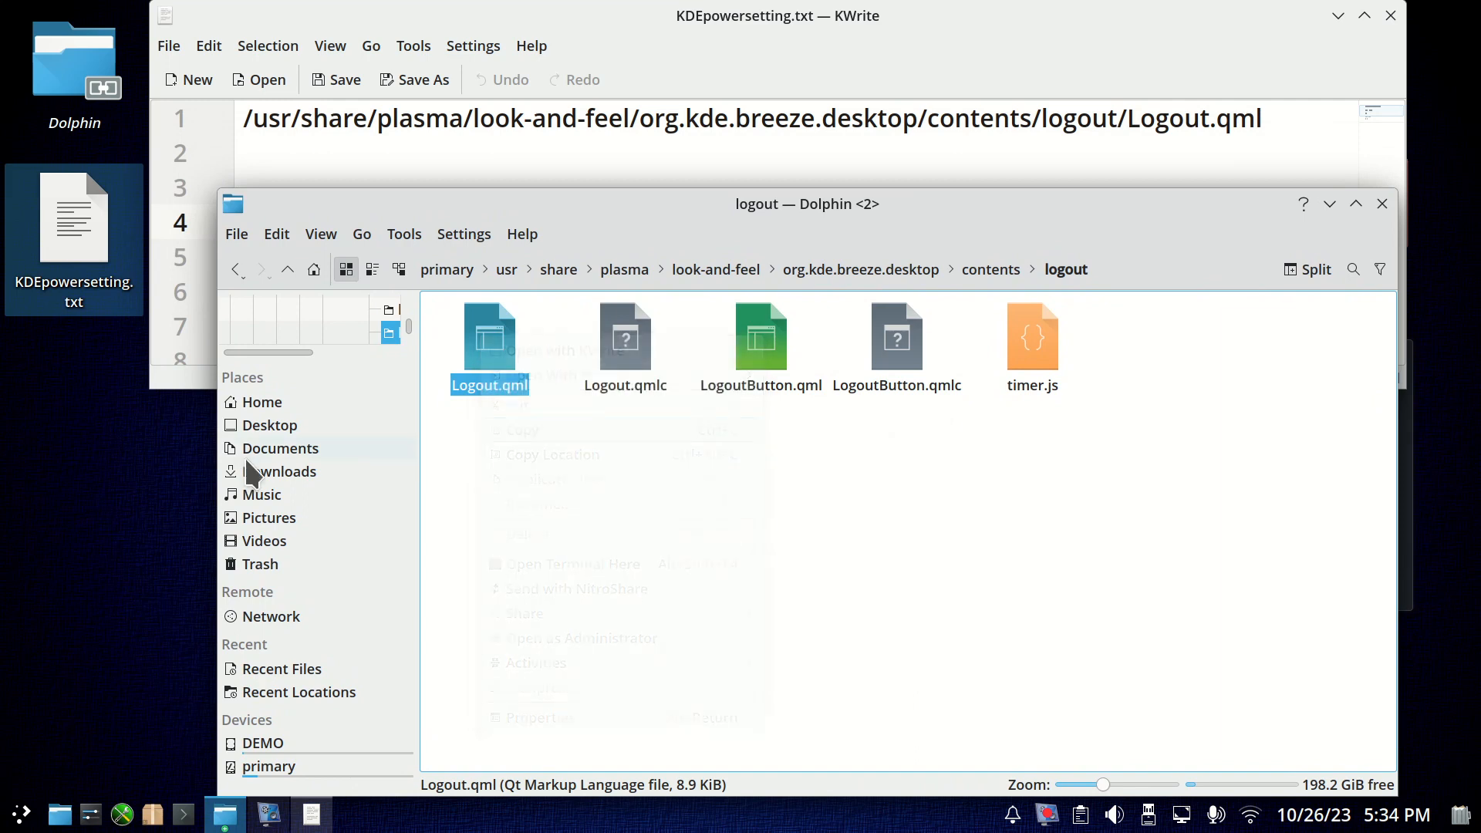
{"action": "left_click", "coordinate": [82, 519]}
{"action": "right_click", "coordinate": [82, 519]}
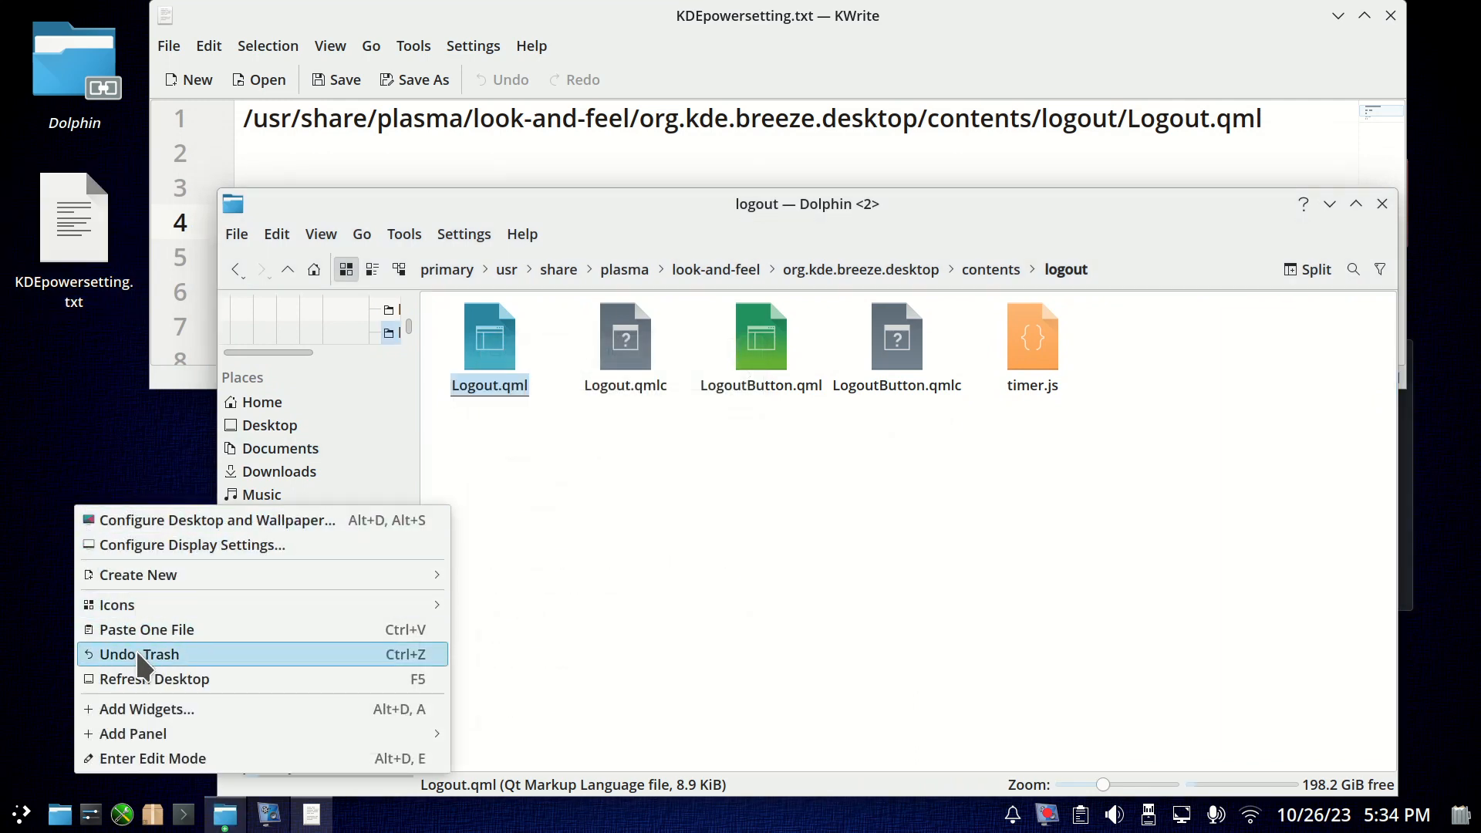
{"action": "mouse_move", "coordinate": [142, 572]}
{"action": "left_click", "coordinate": [104, 634]}
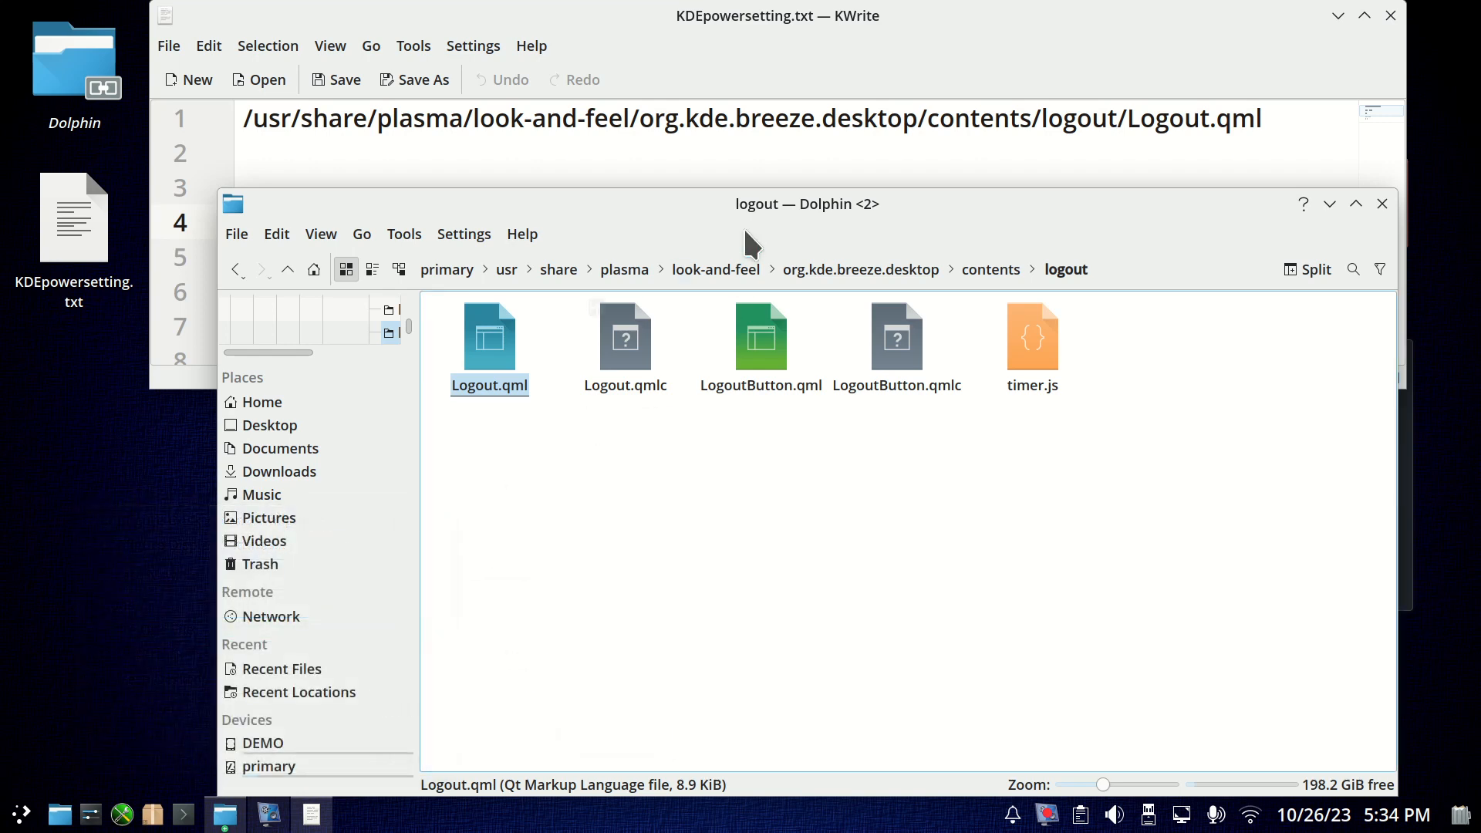
{"action": "left_click_drag", "start_coordinate": [688, 23], "coordinate": [717, 153]}
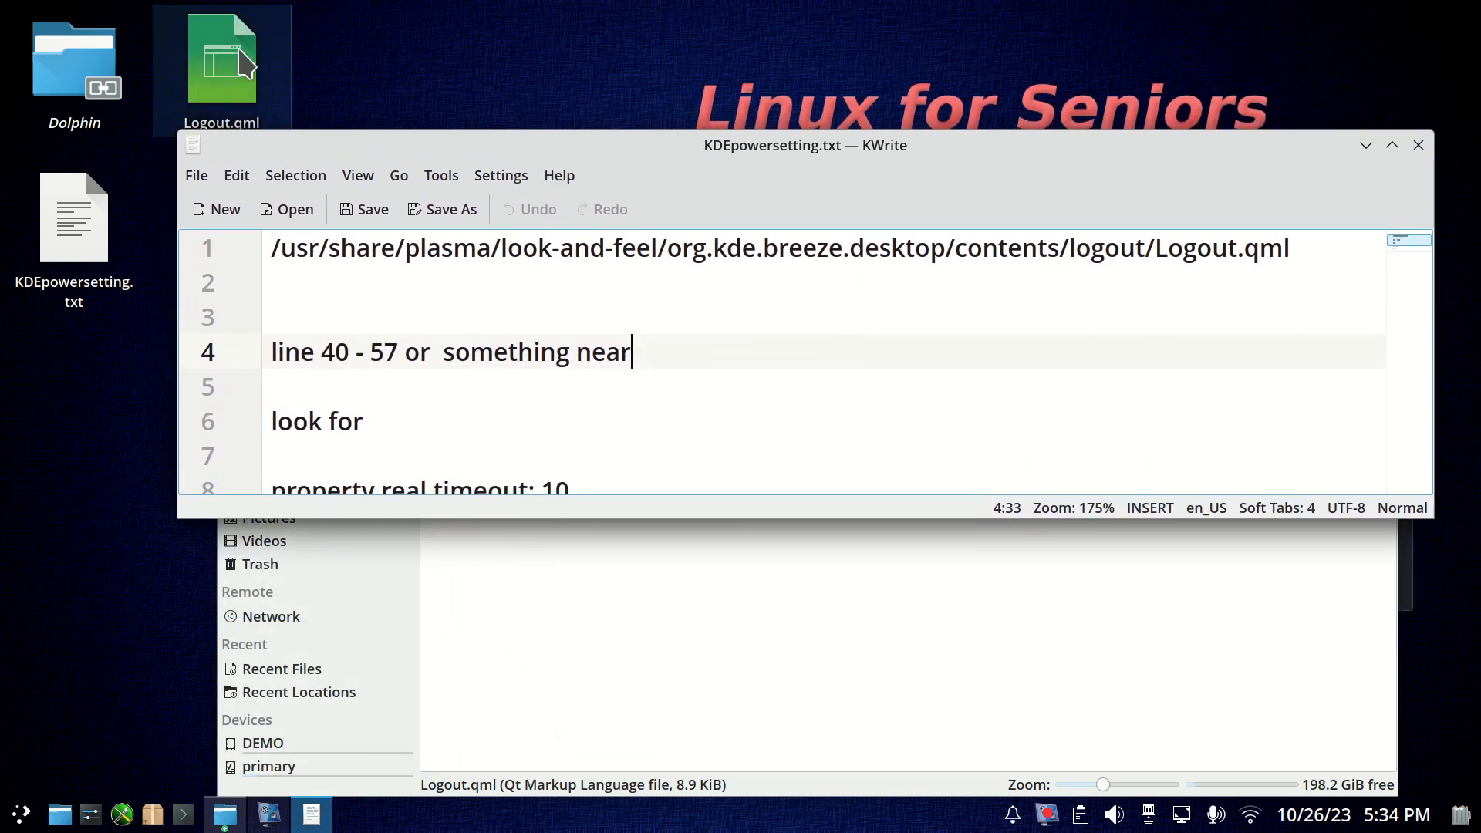
{"action": "left_click_drag", "start_coordinate": [564, 152], "coordinate": [603, 23]}
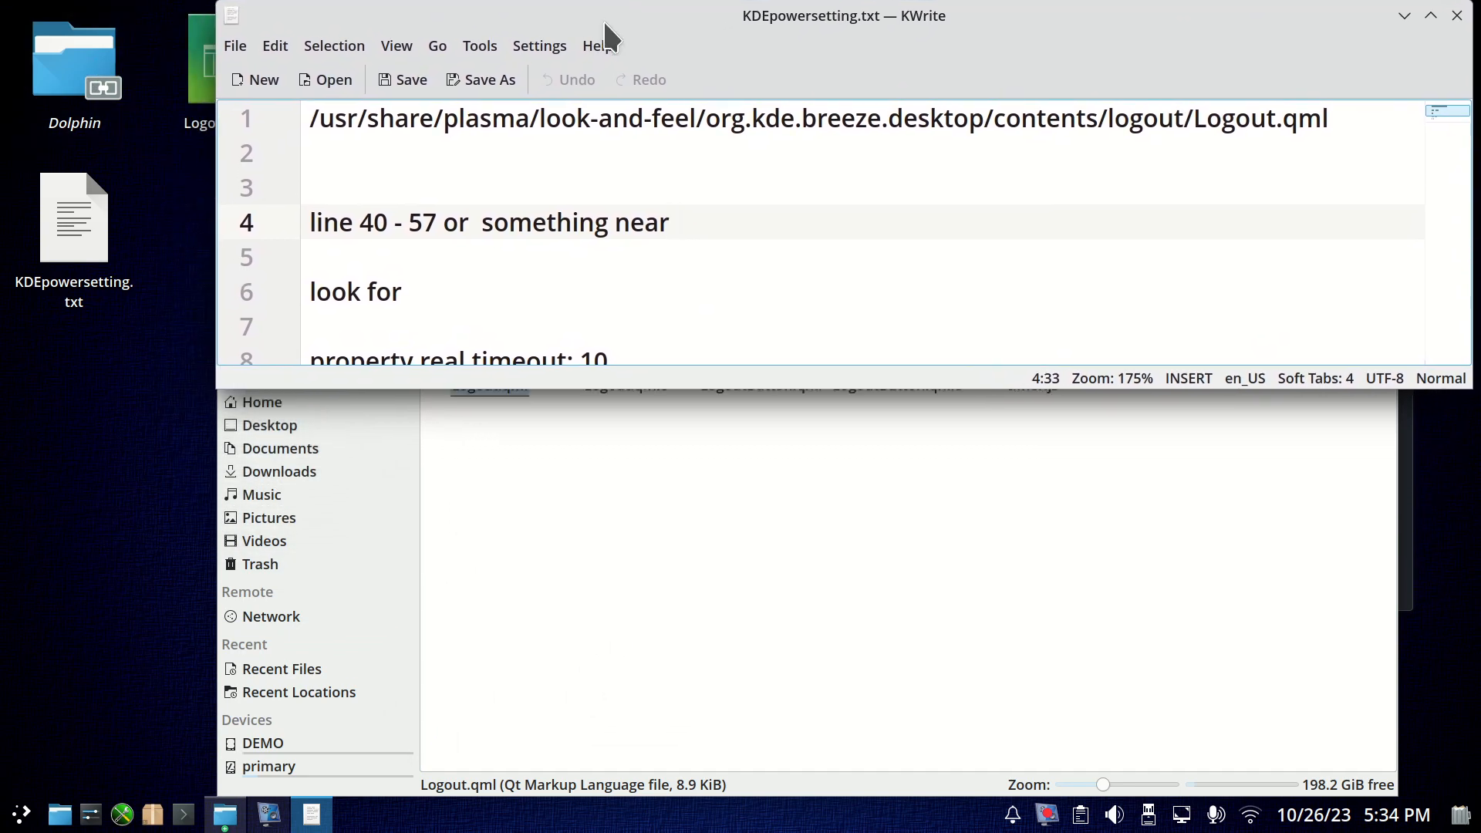
Bring the logout folder window forward and open its Logout.qml in KWrite.
{"action": "left_click", "coordinate": [674, 530]}
{"action": "left_click", "coordinate": [496, 376]}
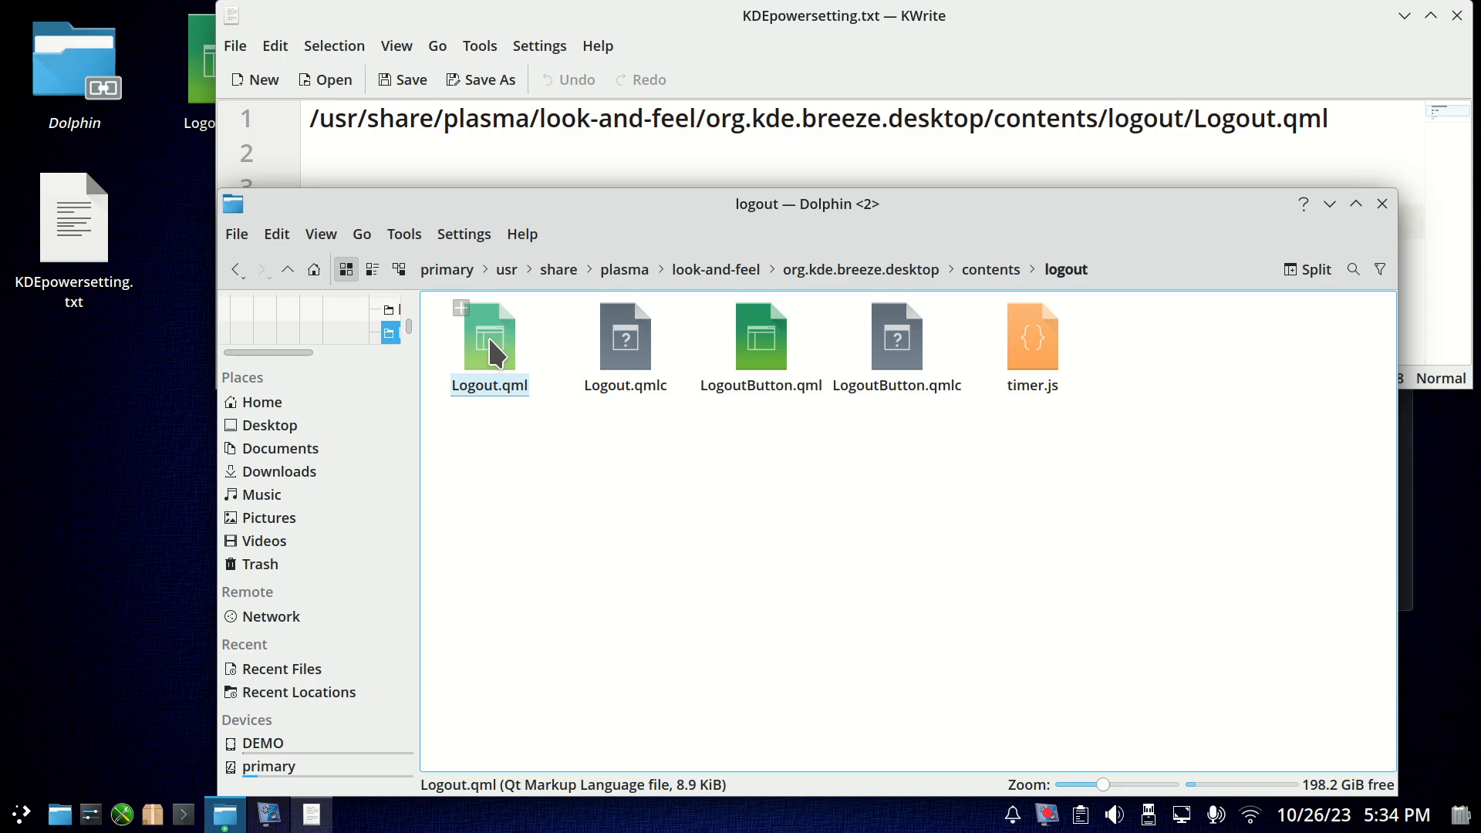
{"action": "double_click", "coordinate": [488, 335]}
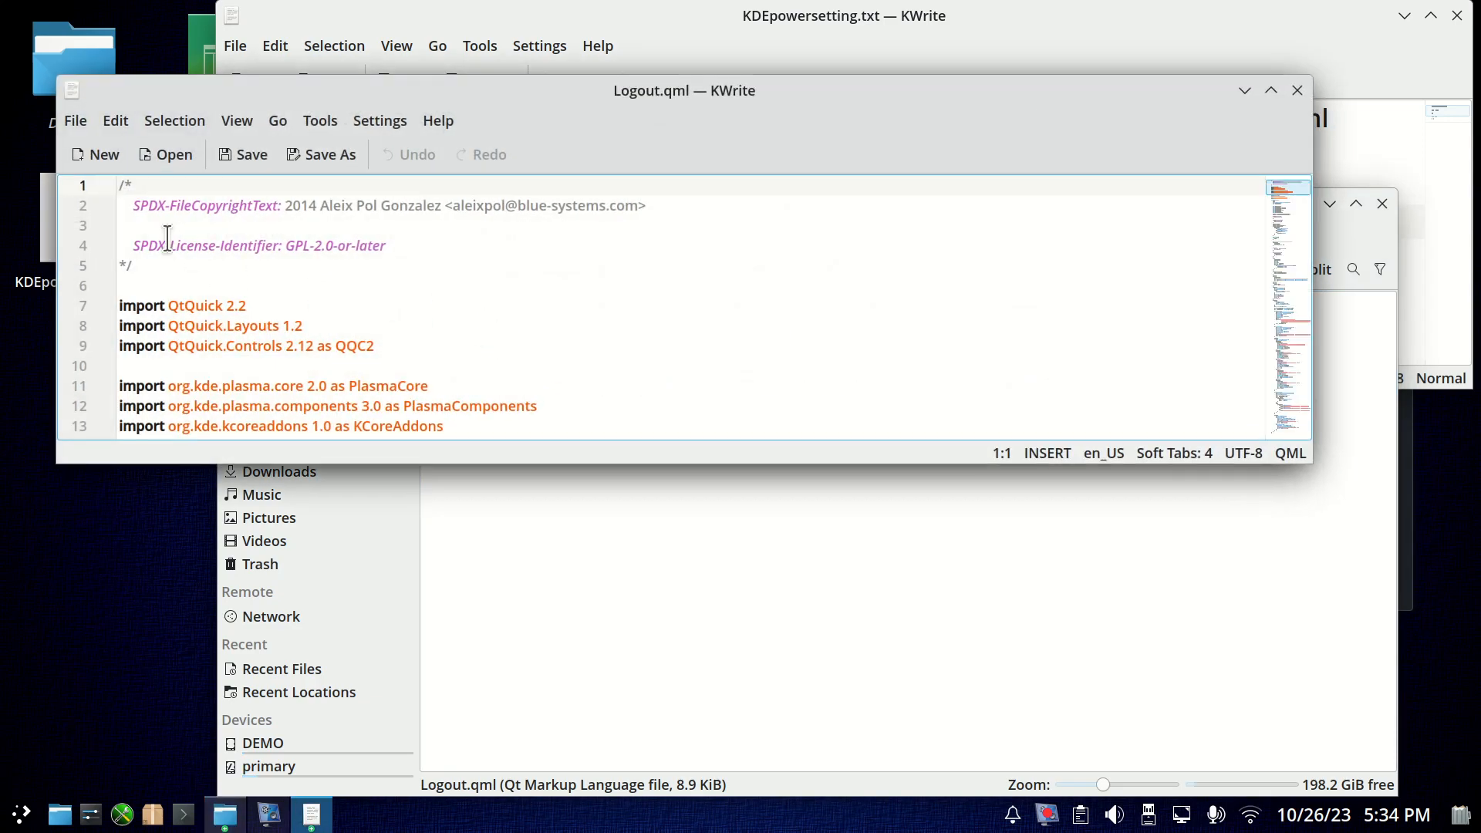
Check the version information of the text editor that has Logout.qml open and close it.
{"action": "left_click", "coordinate": [440, 120]}
{"action": "left_click", "coordinate": [532, 330]}
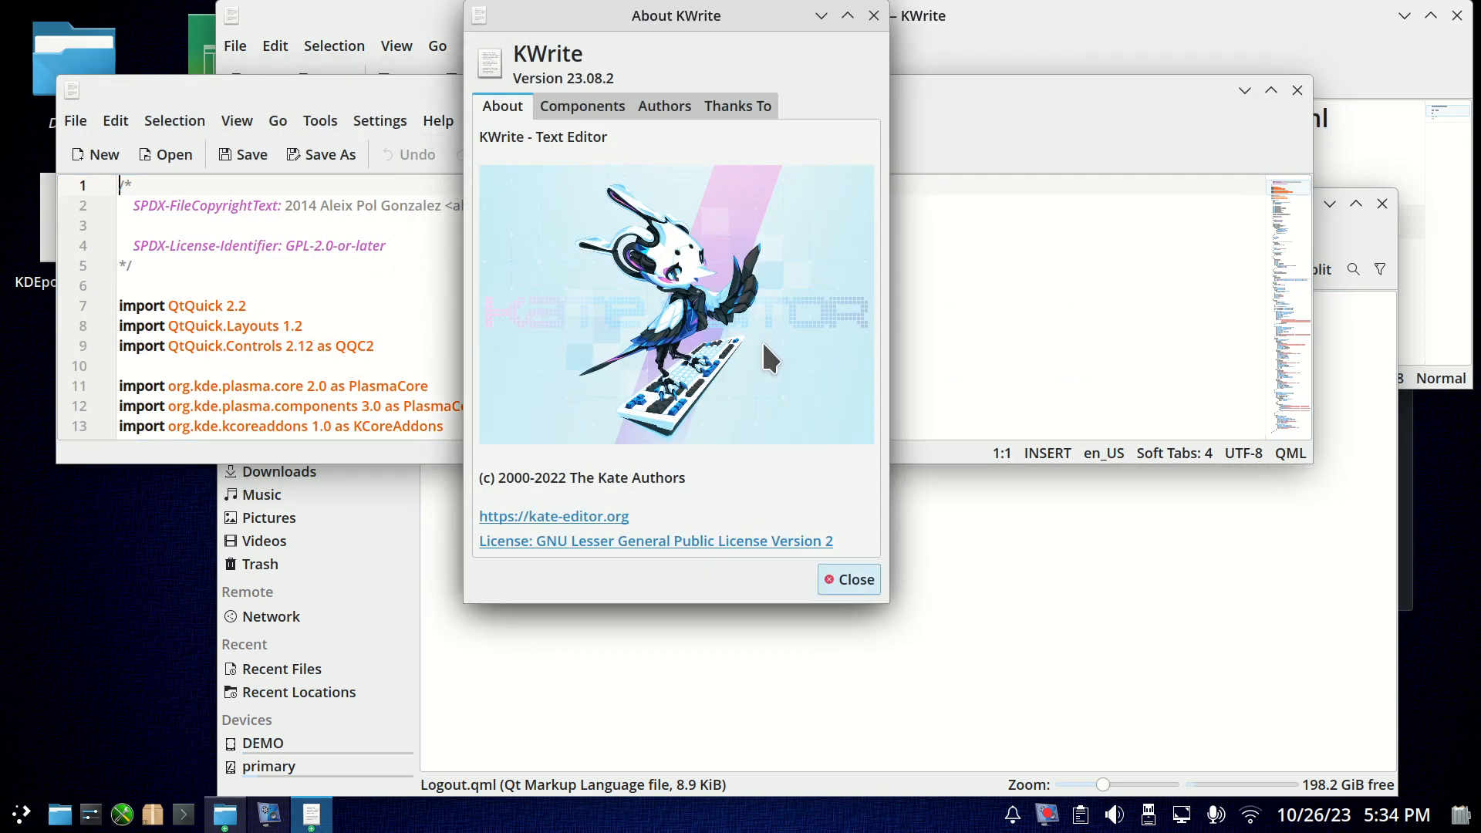
{"action": "left_click", "coordinate": [849, 579]}
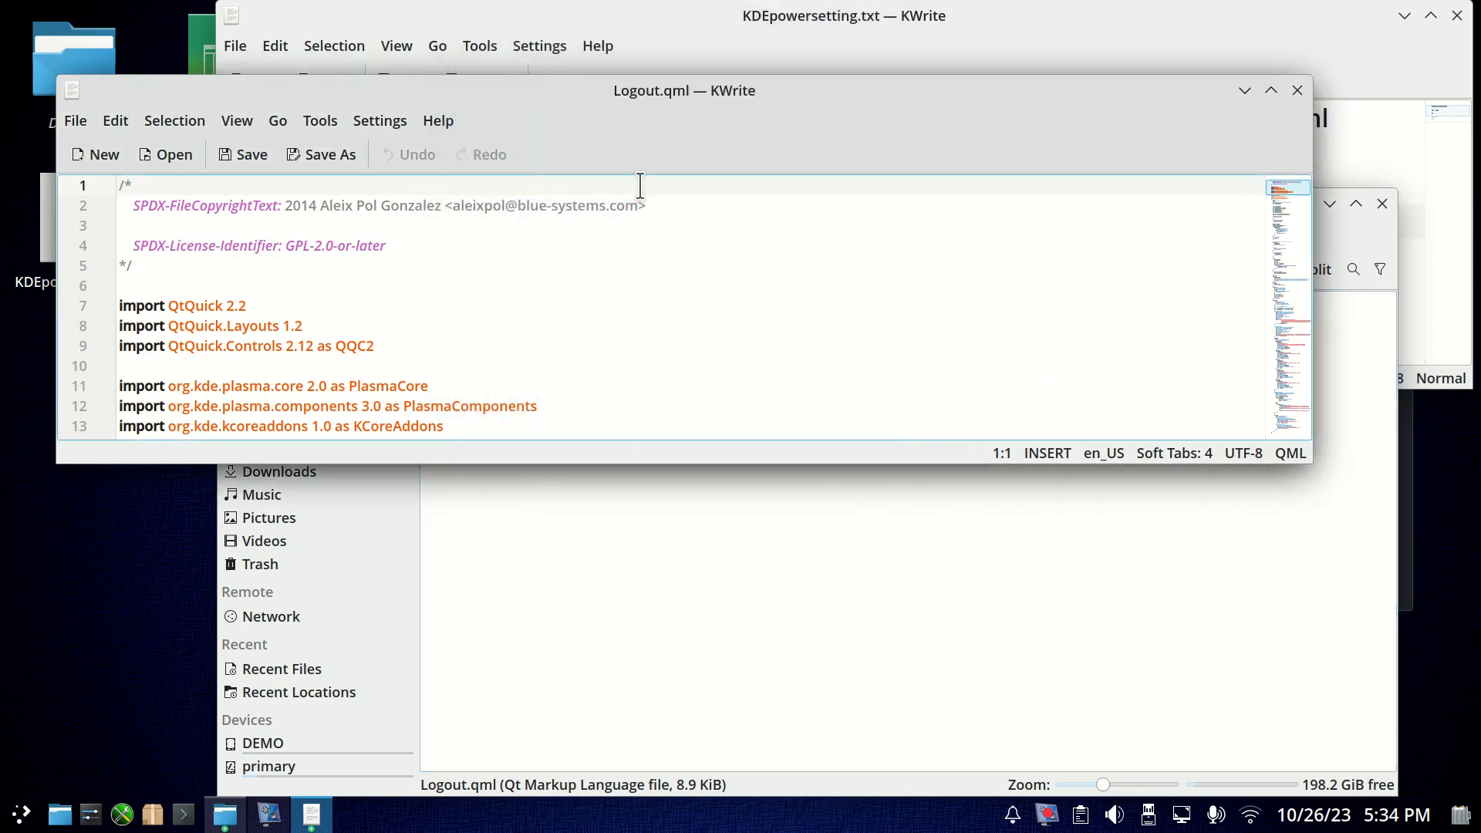
Place the Logout.qml window below the notes and highlight the 10 in the notes' "property real timeout: 10" line.
{"action": "left_click_drag", "start_coordinate": [696, 90], "coordinate": [734, 390]}
{"action": "left_click", "coordinate": [736, 151]}
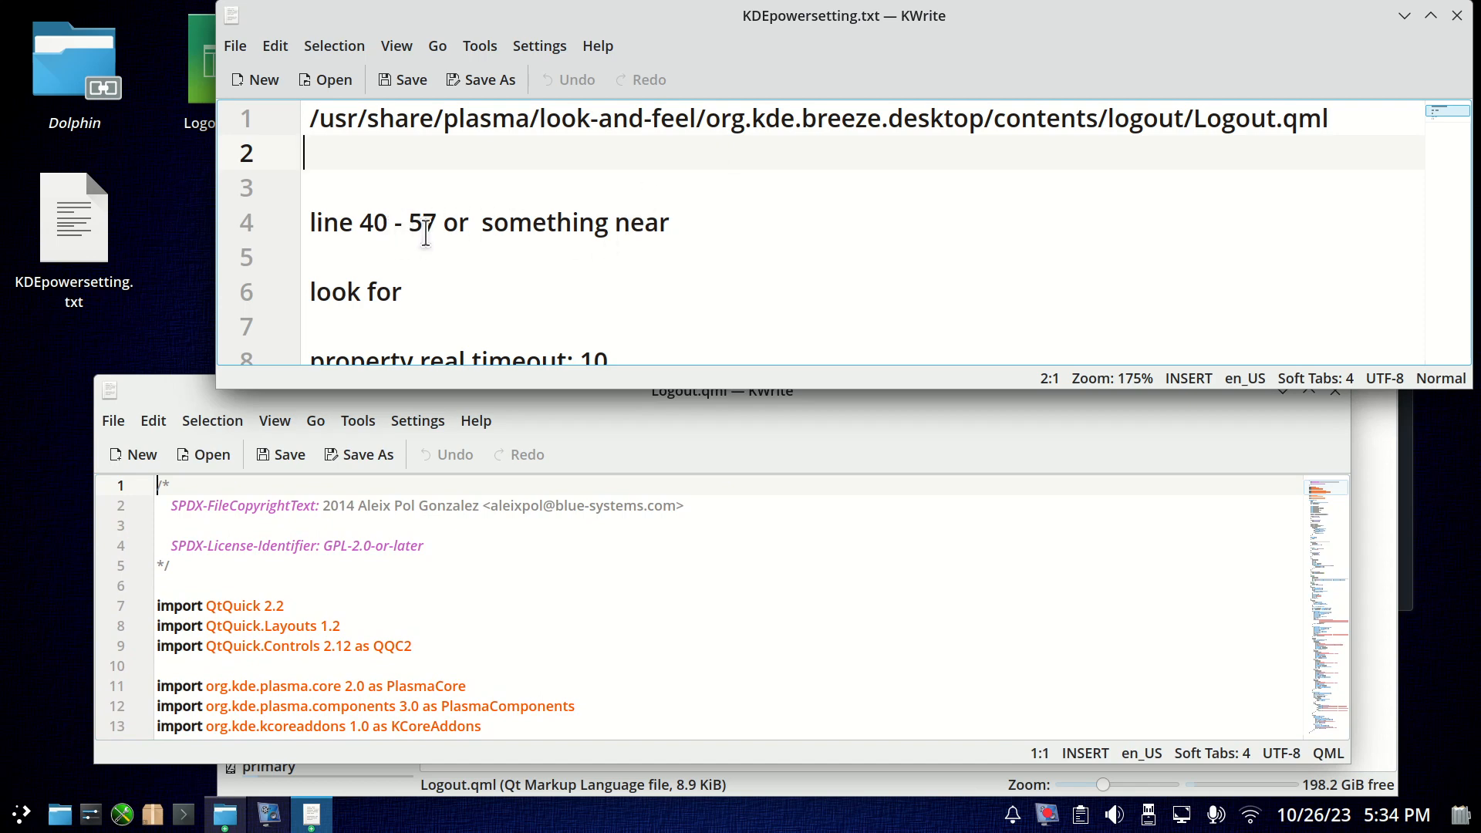
{"action": "scroll", "coordinate": [502, 265], "scroll_direction": "down", "scroll_amount": 1}
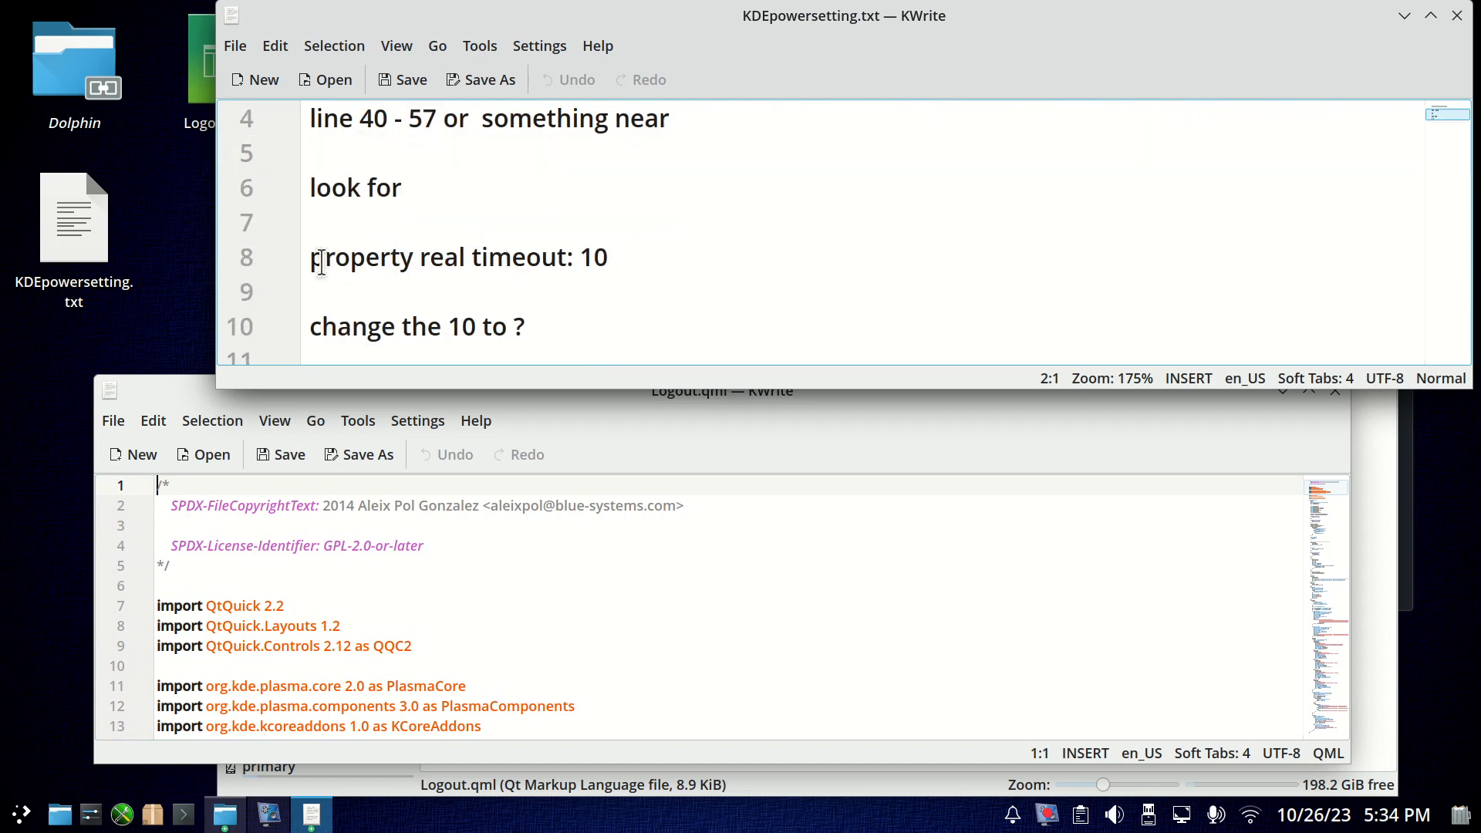
{"action": "left_click_drag", "start_coordinate": [313, 262], "coordinate": [563, 263]}
{"action": "double_click", "coordinate": [591, 257]}
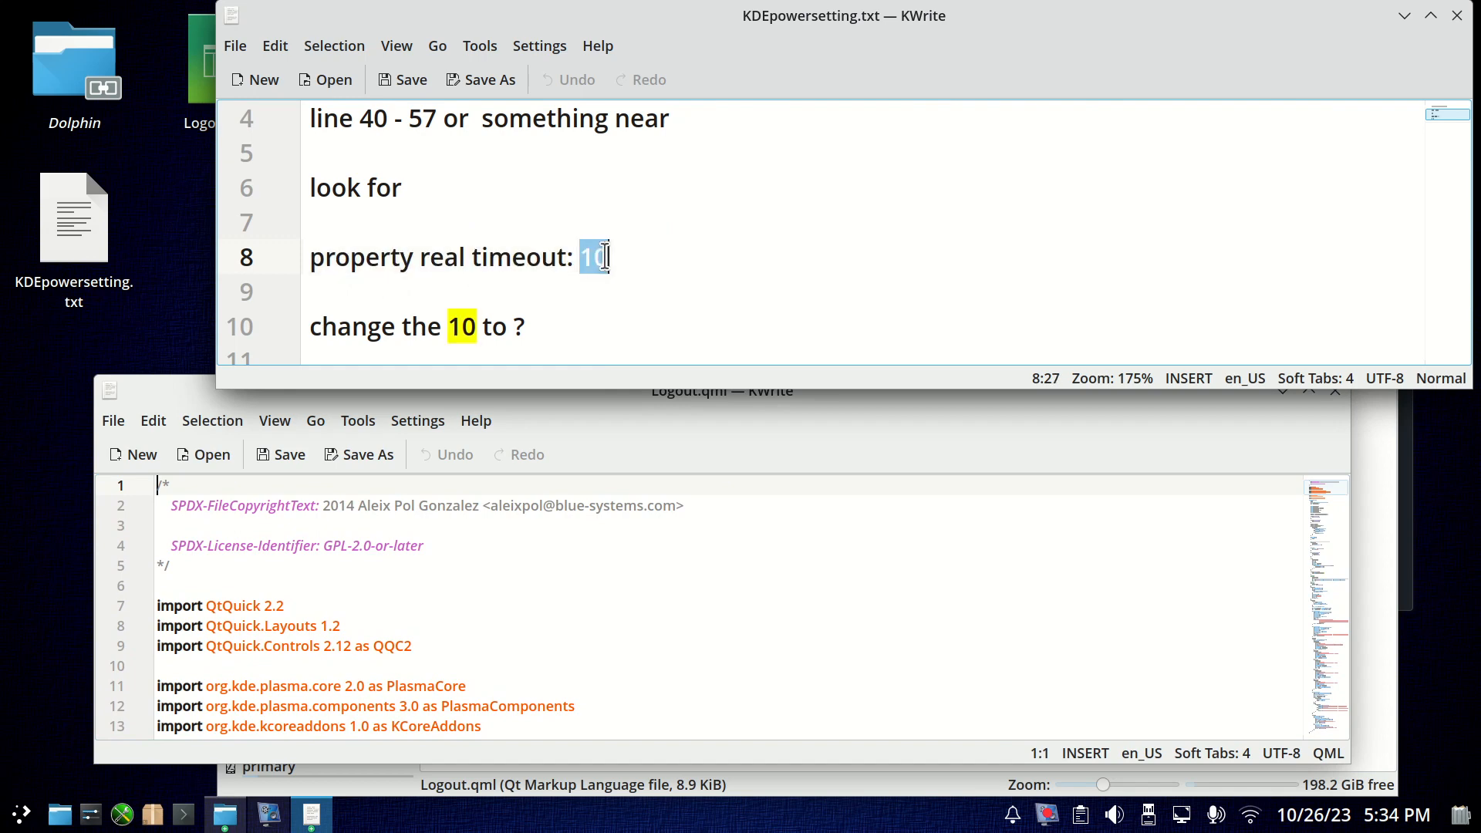
Locate the "property real timeout" line in Logout.qml, below the hibernateRequested function, and bring that window forward.
{"action": "scroll", "coordinate": [178, 593], "scroll_direction": "down", "scroll_amount": 10}
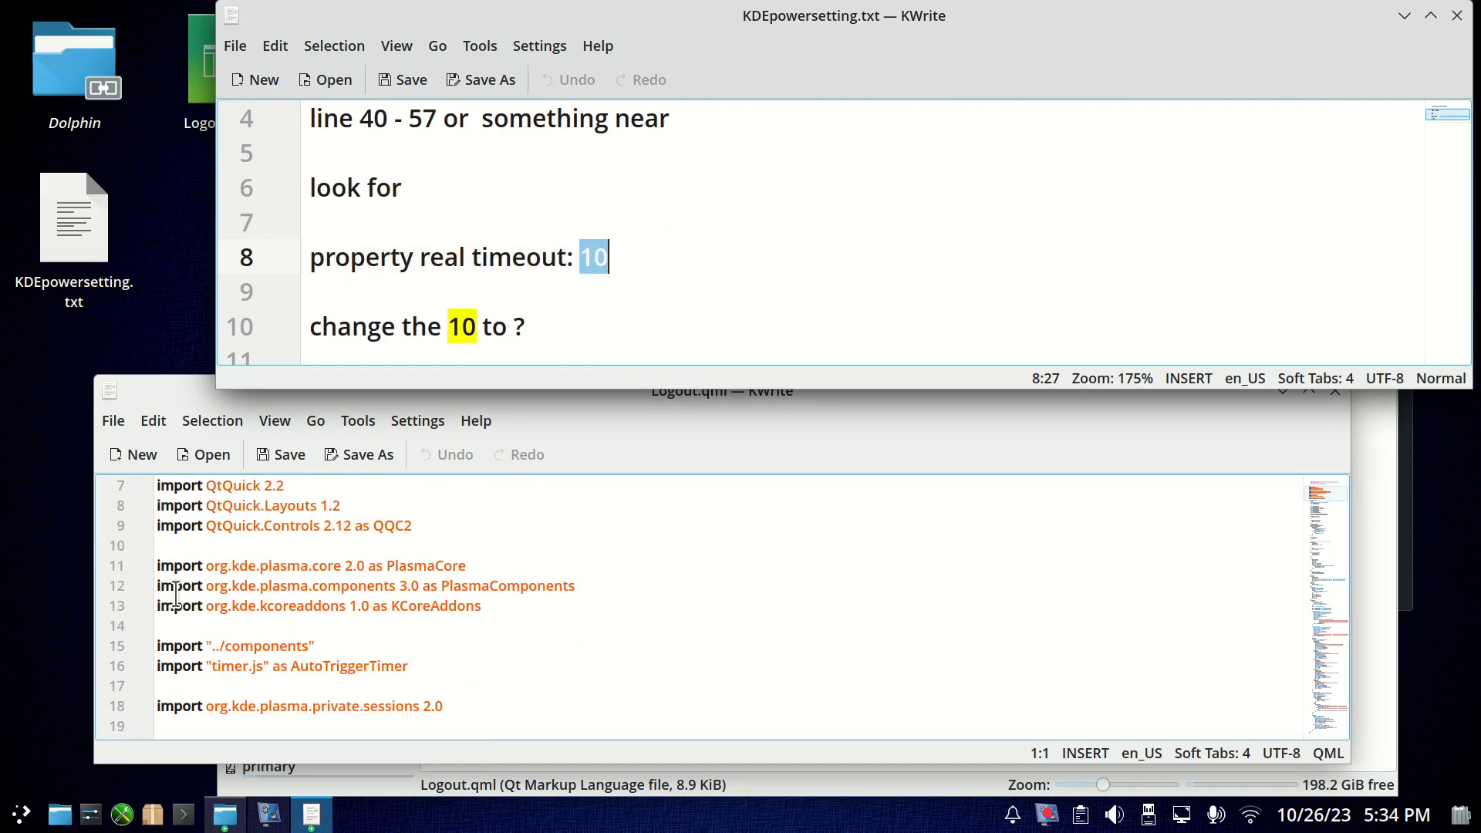
{"action": "scroll", "coordinate": [178, 593], "scroll_direction": "down", "scroll_amount": 2}
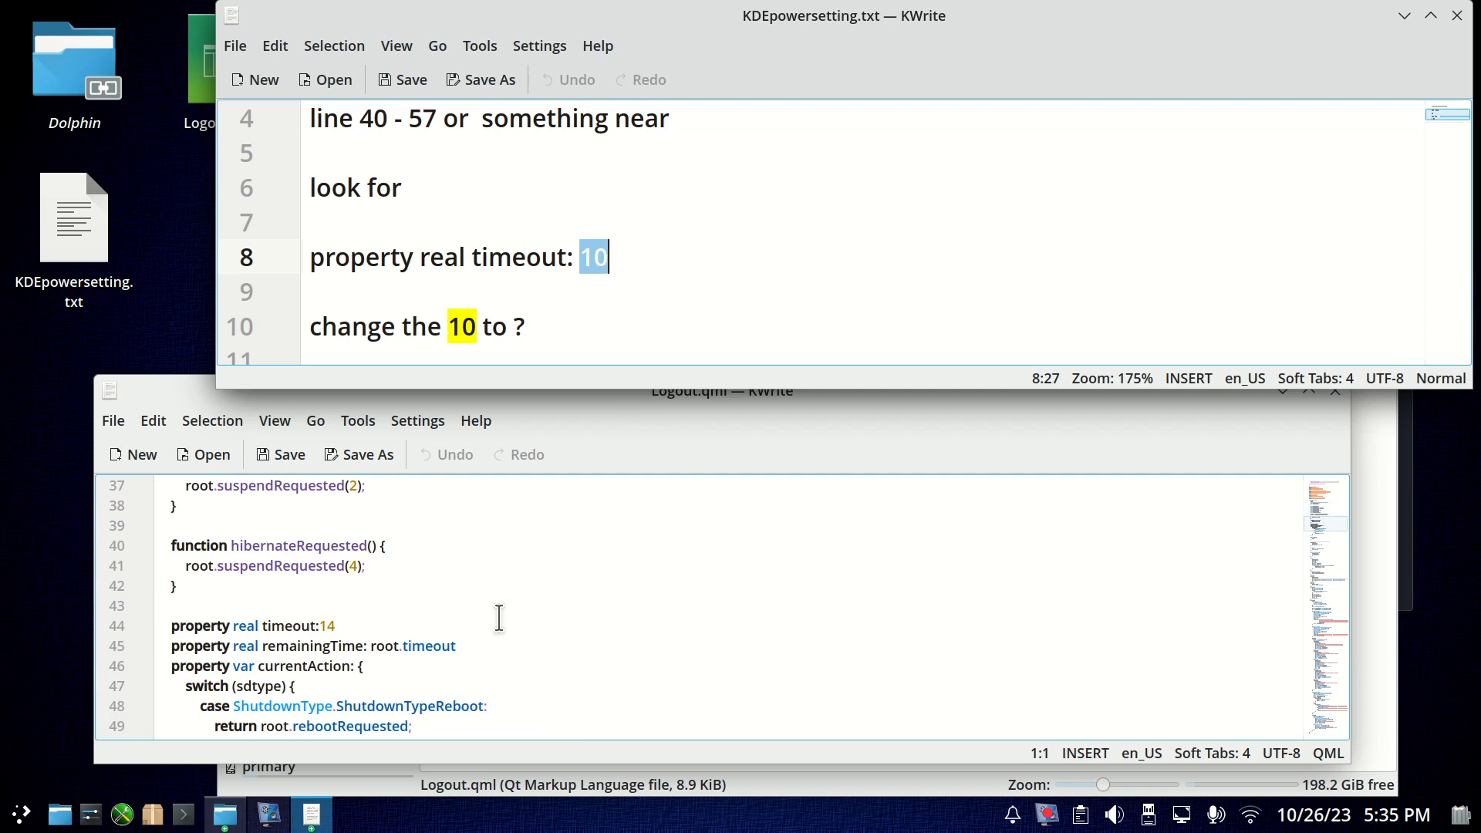
{"action": "left_click", "coordinate": [516, 586]}
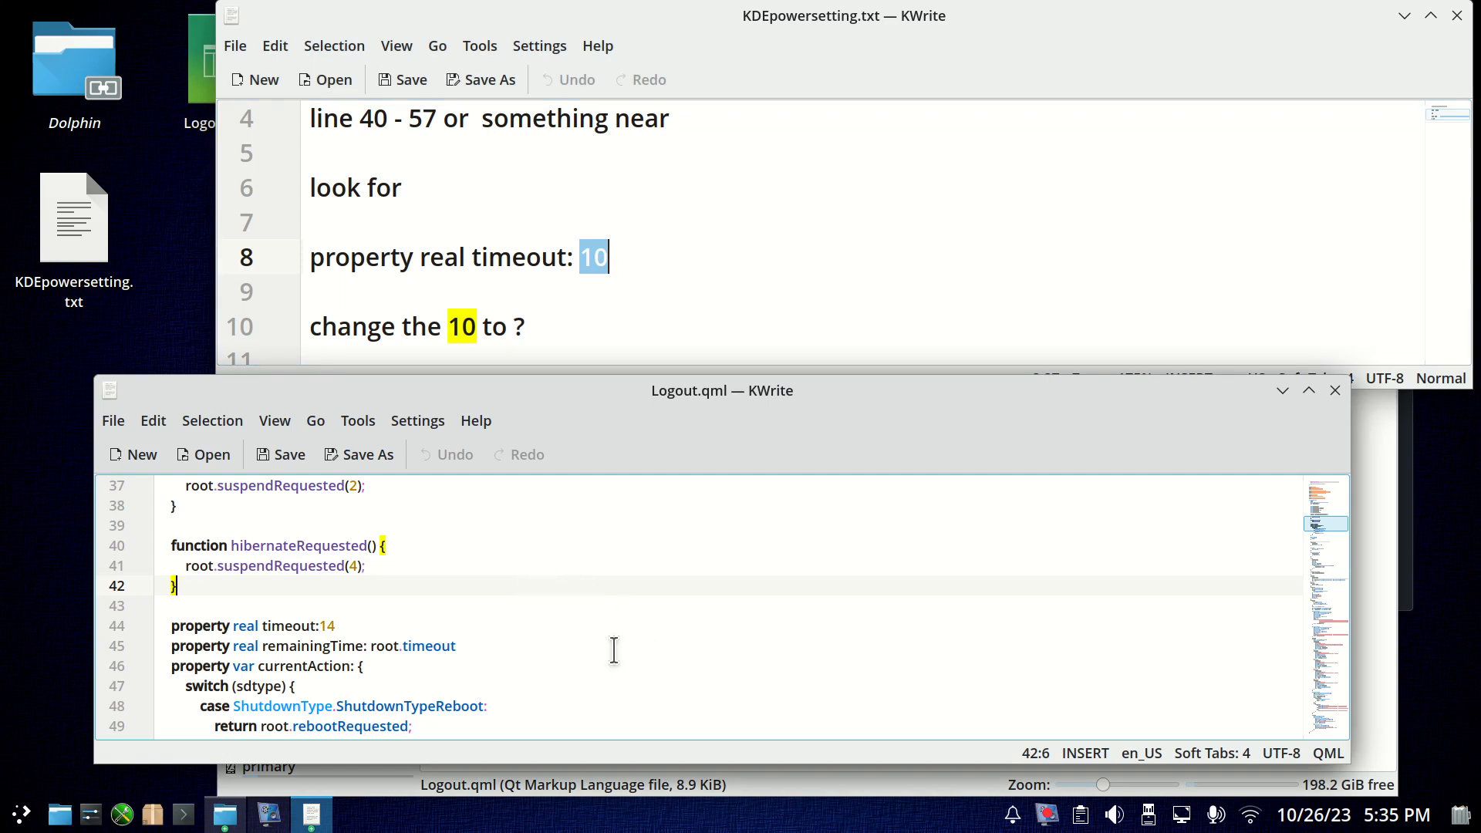
Enlarge the text in Logout.qml and highlight the number in its "property real timeout" line.
{"action": "scroll", "coordinate": [614, 651], "scroll_direction": "up", "scroll_amount": 6}
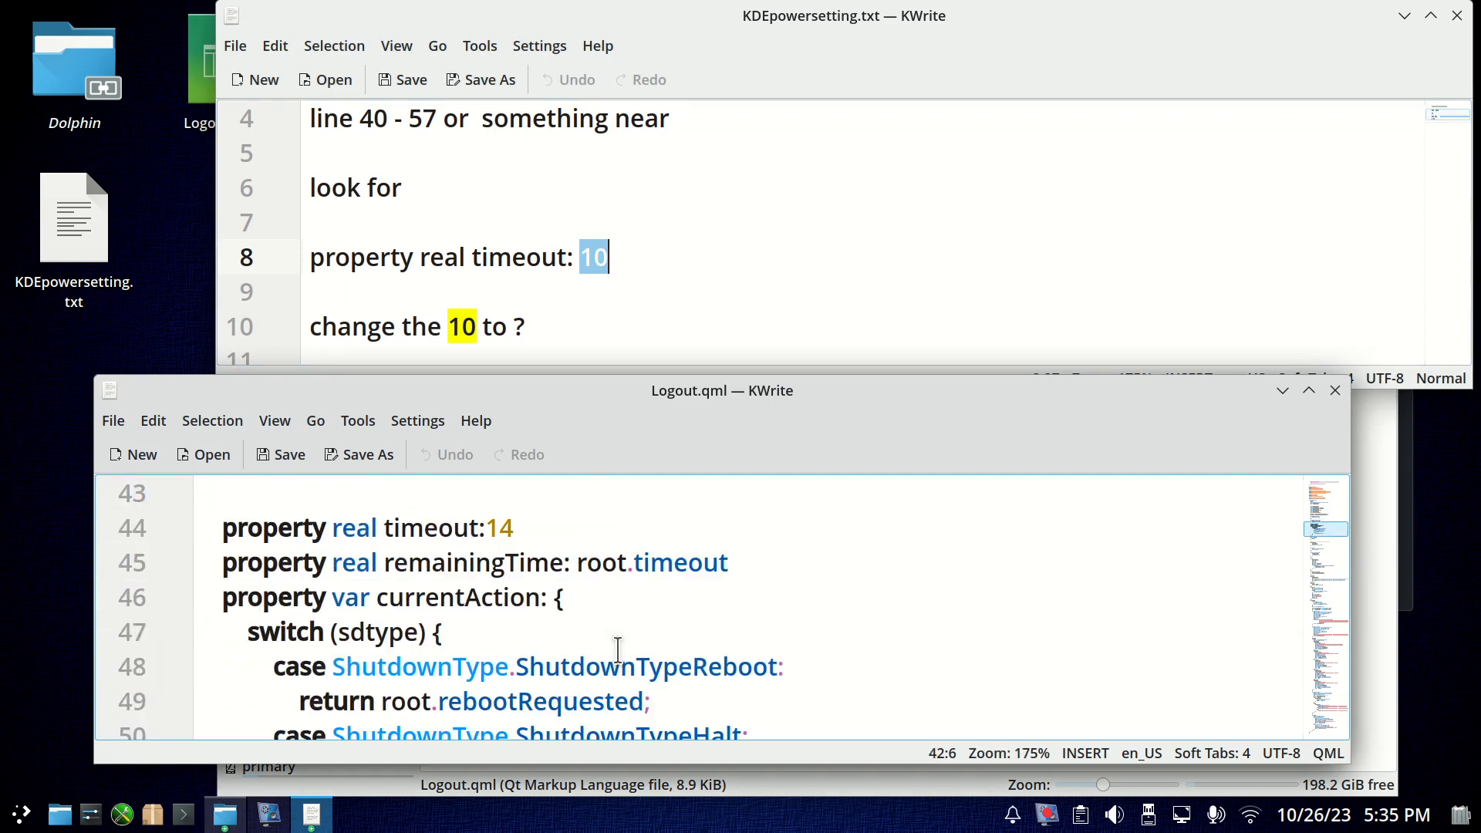
{"action": "scroll", "coordinate": [651, 656], "scroll_direction": "up", "scroll_amount": 2}
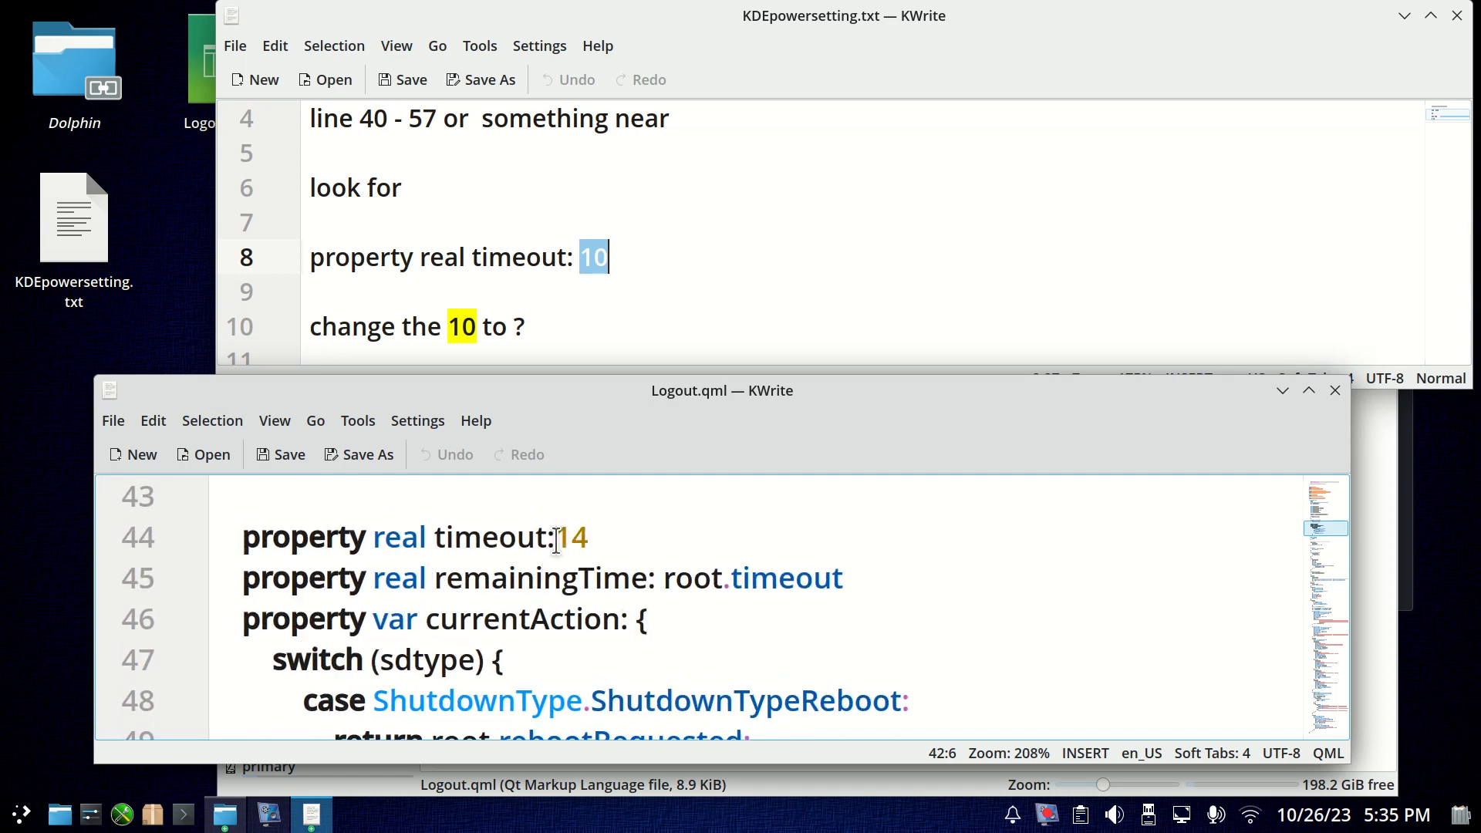
{"action": "left_click_drag", "start_coordinate": [556, 538], "coordinate": [592, 538]}
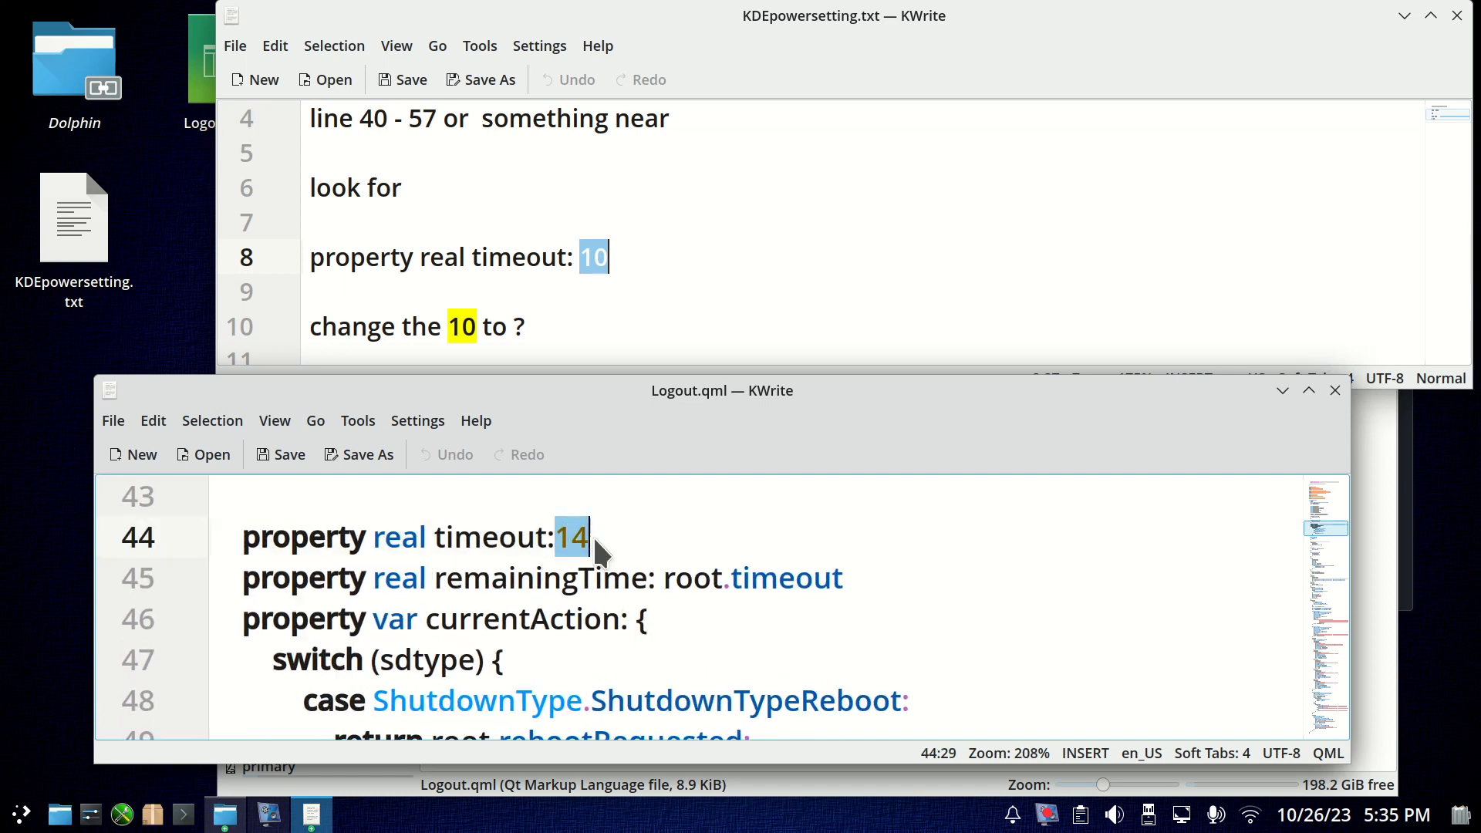
Start a shutdown from the application launcher to check the countdown length, and cancel it.
{"action": "left_click", "coordinate": [22, 814]}
{"action": "mouse_move", "coordinate": [117, 742]}
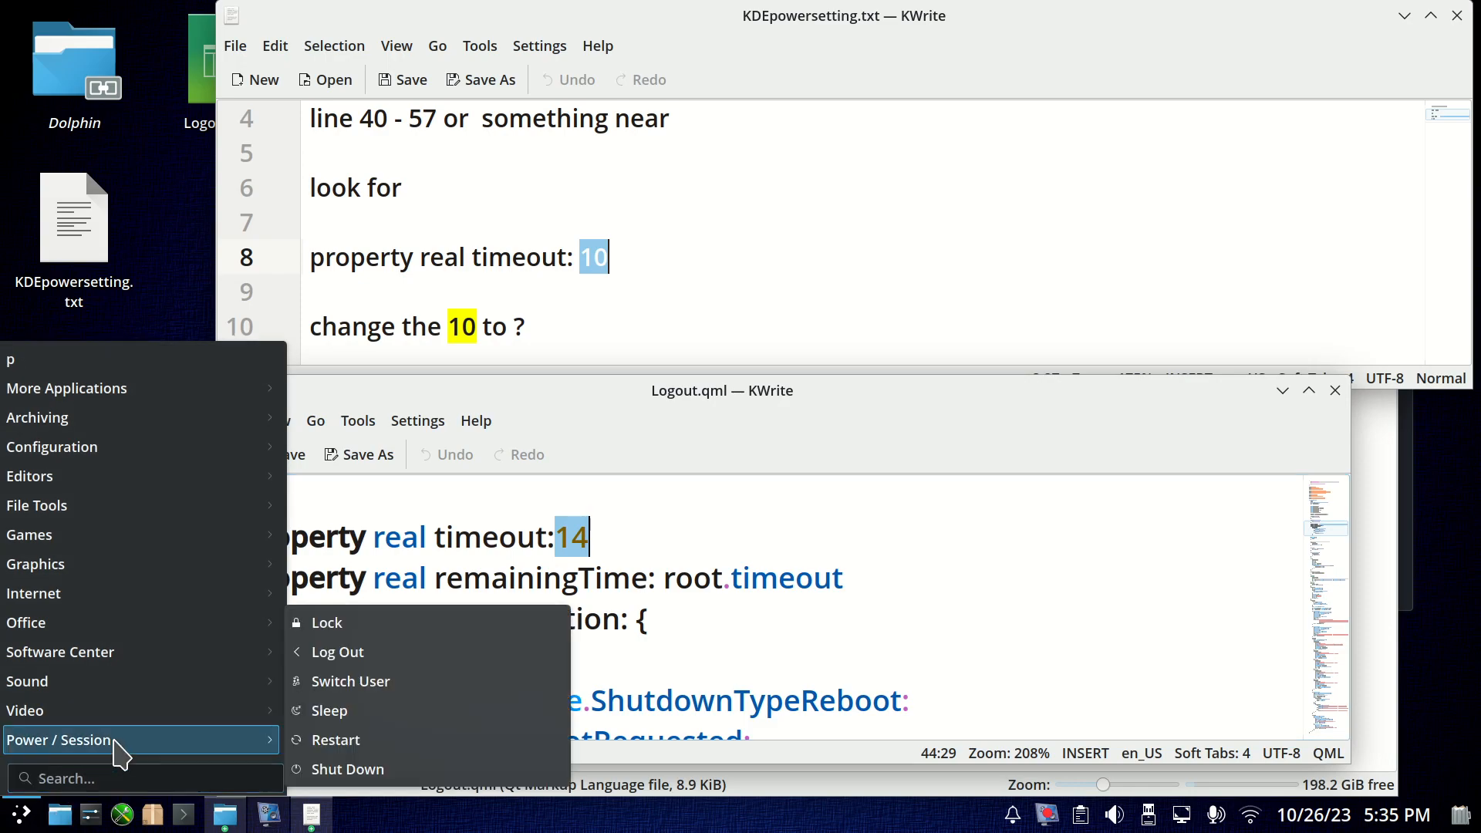
{"action": "left_click", "coordinate": [395, 771]}
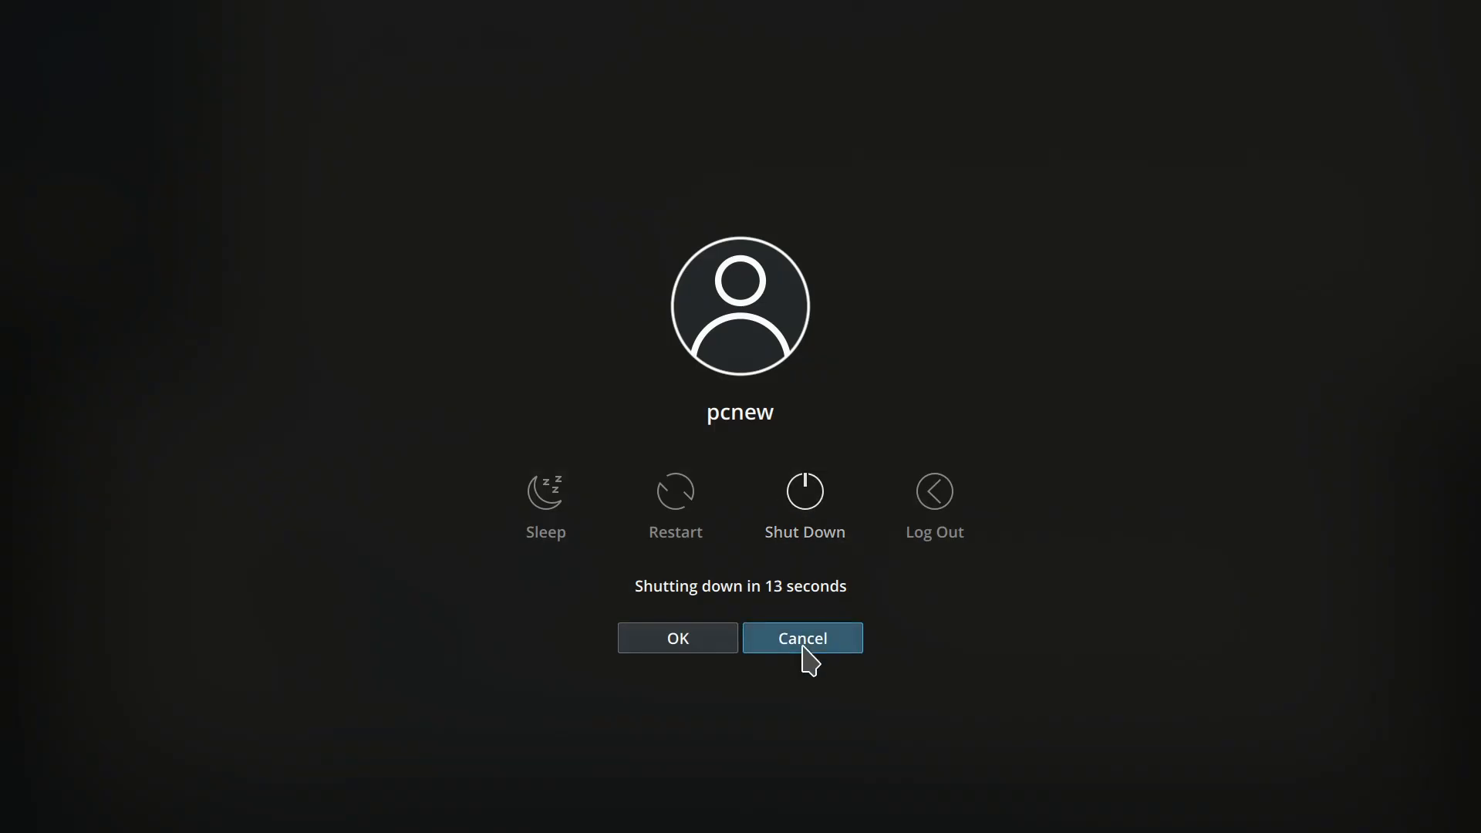
{"action": "left_click", "coordinate": [803, 644]}
Set "property real timeout" on line 44 of Logout.qml to 45 and save the file, authorising with the root password.
{"action": "left_click", "coordinate": [617, 535]}
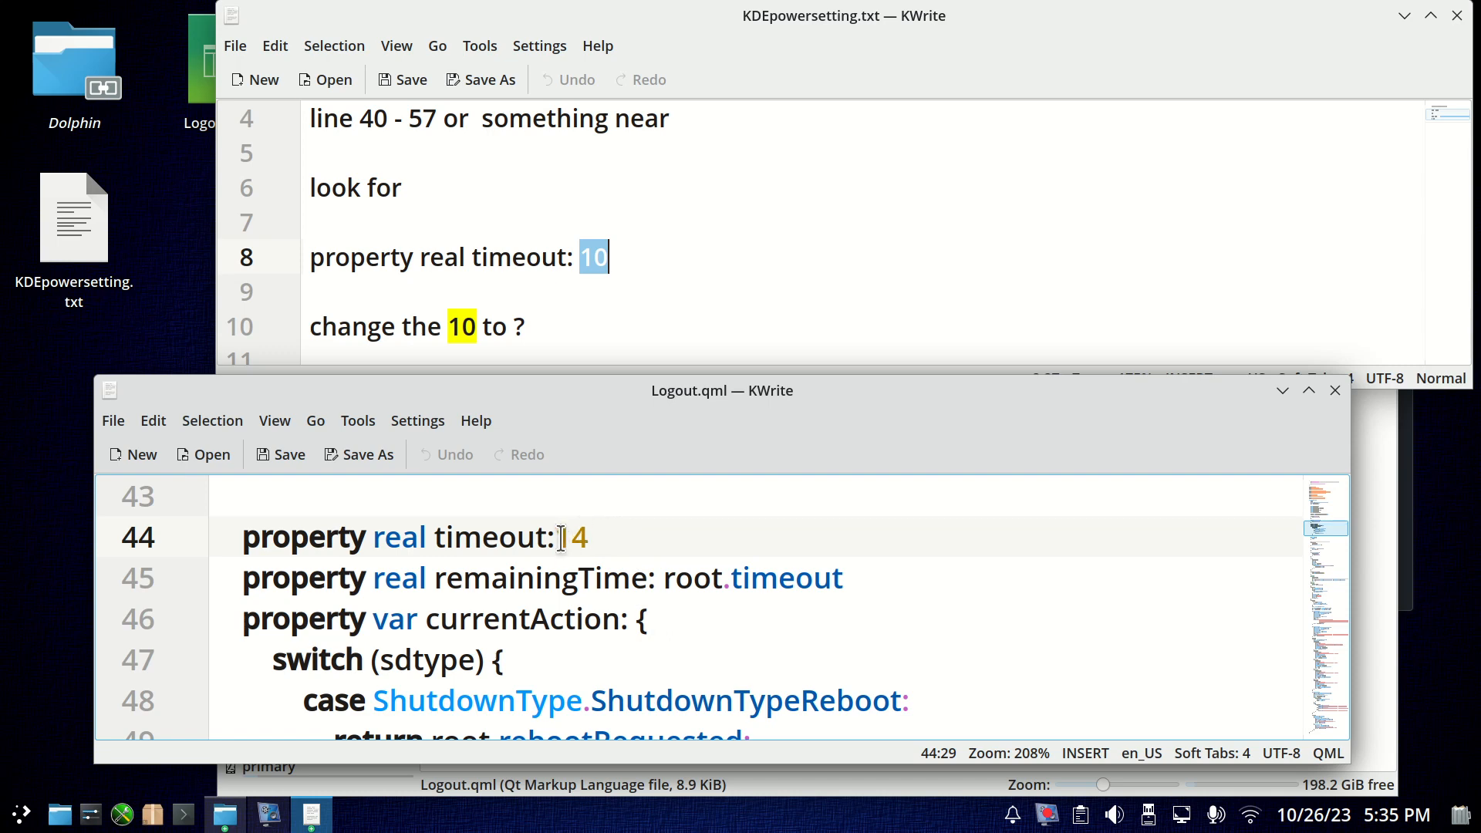
{"action": "left_click_drag", "start_coordinate": [557, 534], "coordinate": [586, 535]}
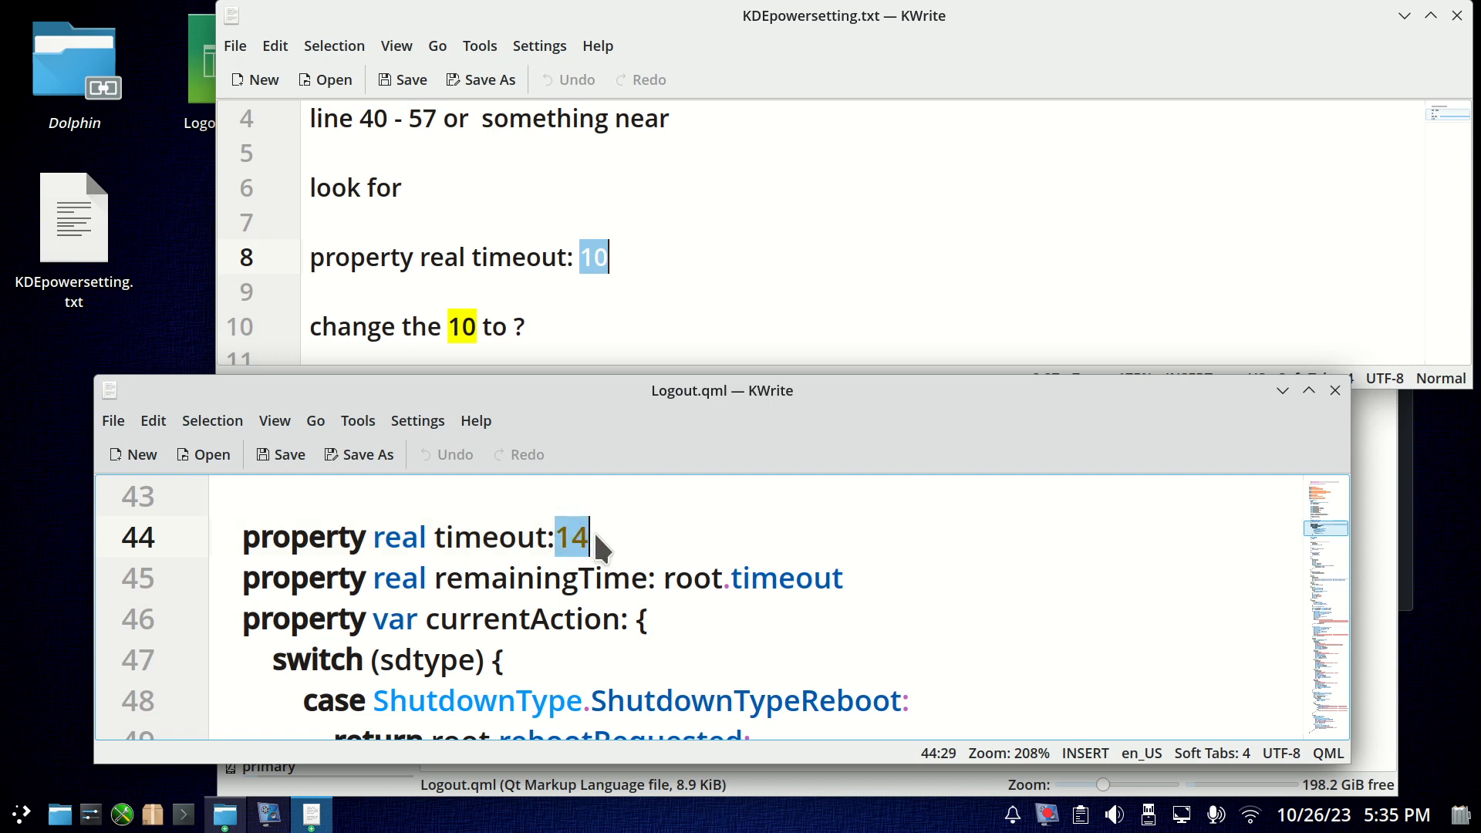
{"action": "type", "text": "30"}
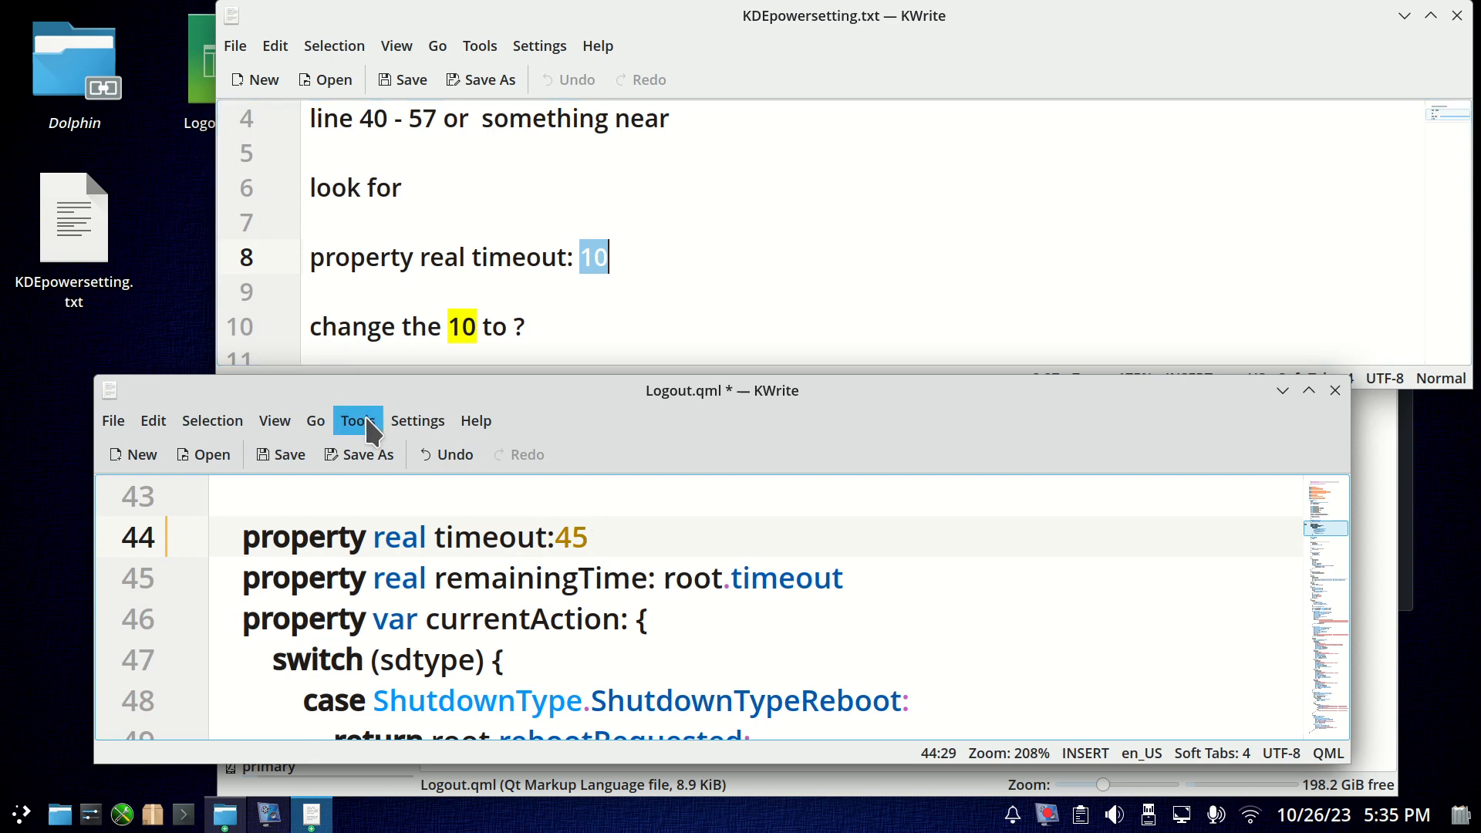
{"action": "left_click", "coordinate": [287, 456]}
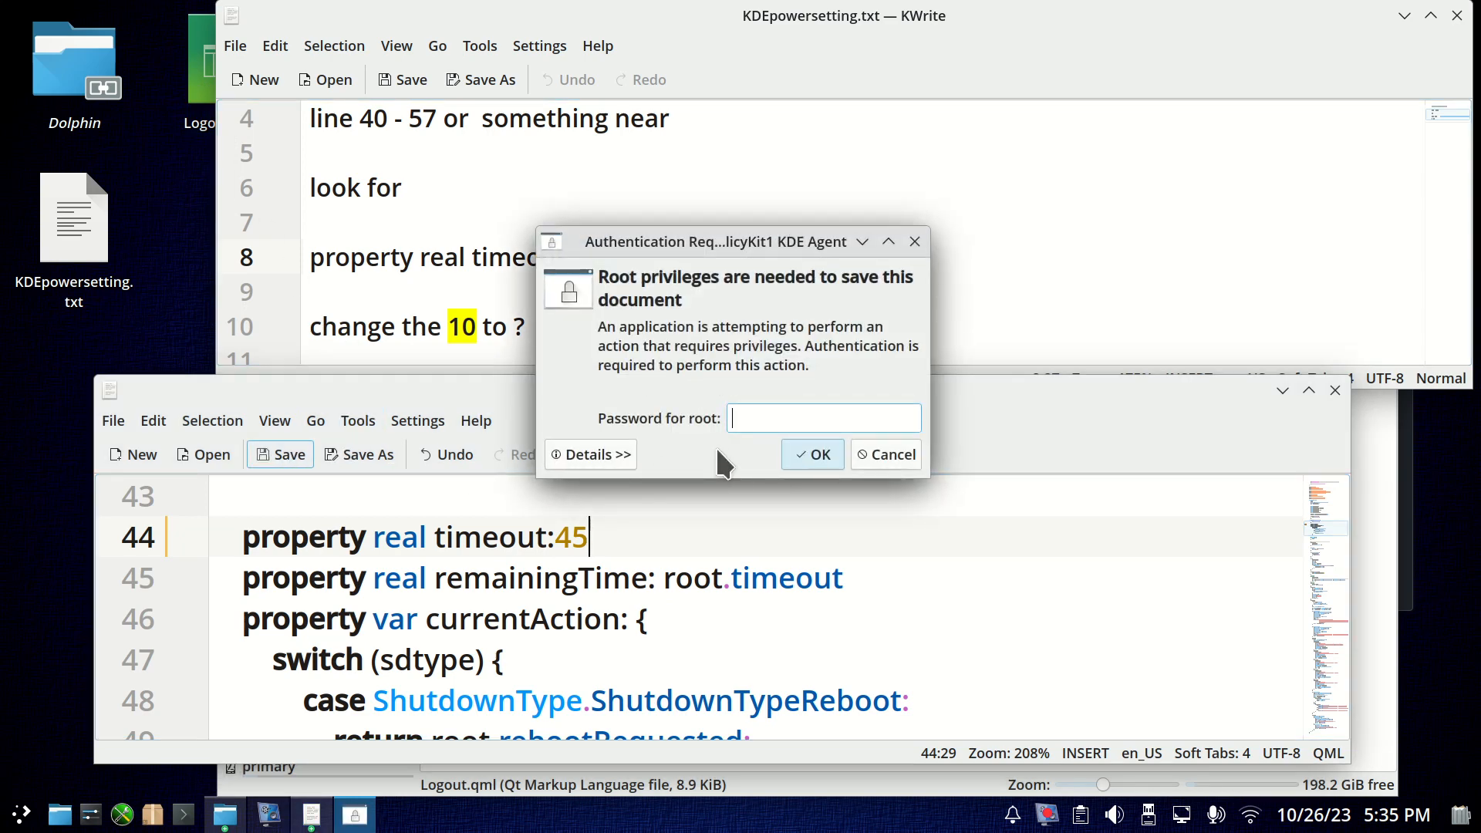
{"action": "type", "text": "********"}
{"action": "key", "text": "Return"}
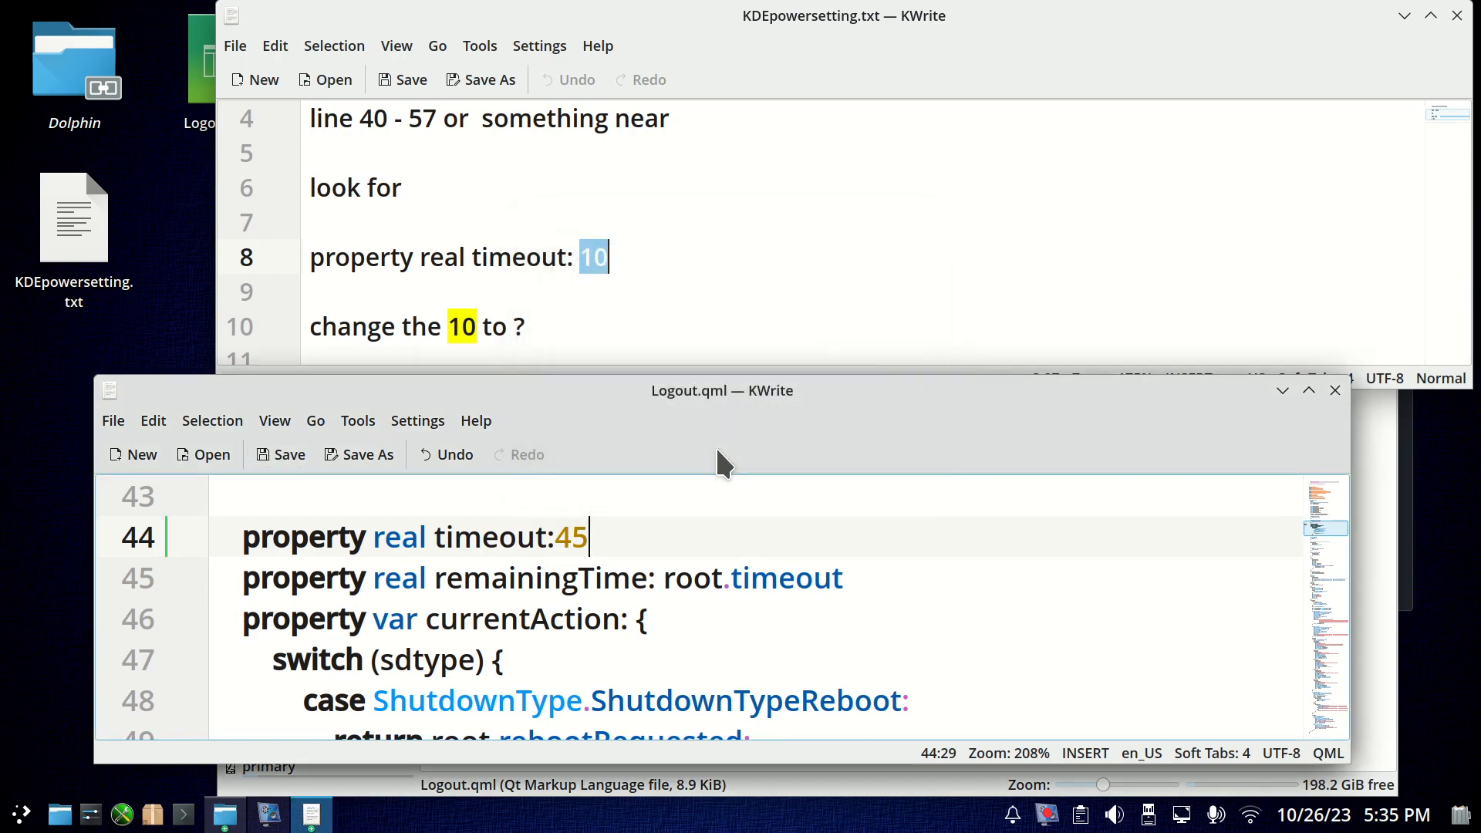
Close the edited Logout.qml and the logout folder window.
{"action": "left_click", "coordinate": [1334, 389]}
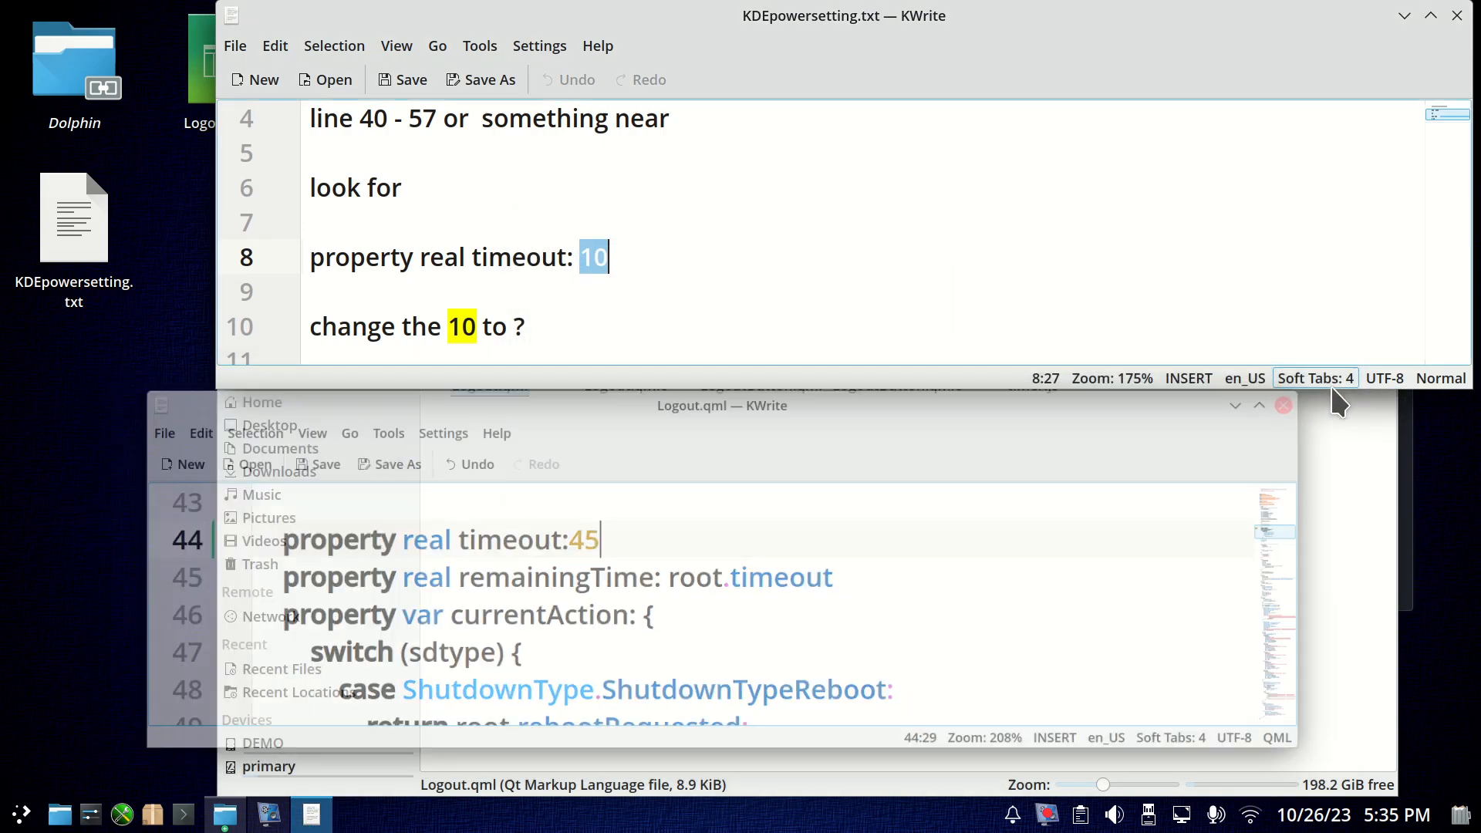
{"action": "left_click", "coordinate": [1368, 455]}
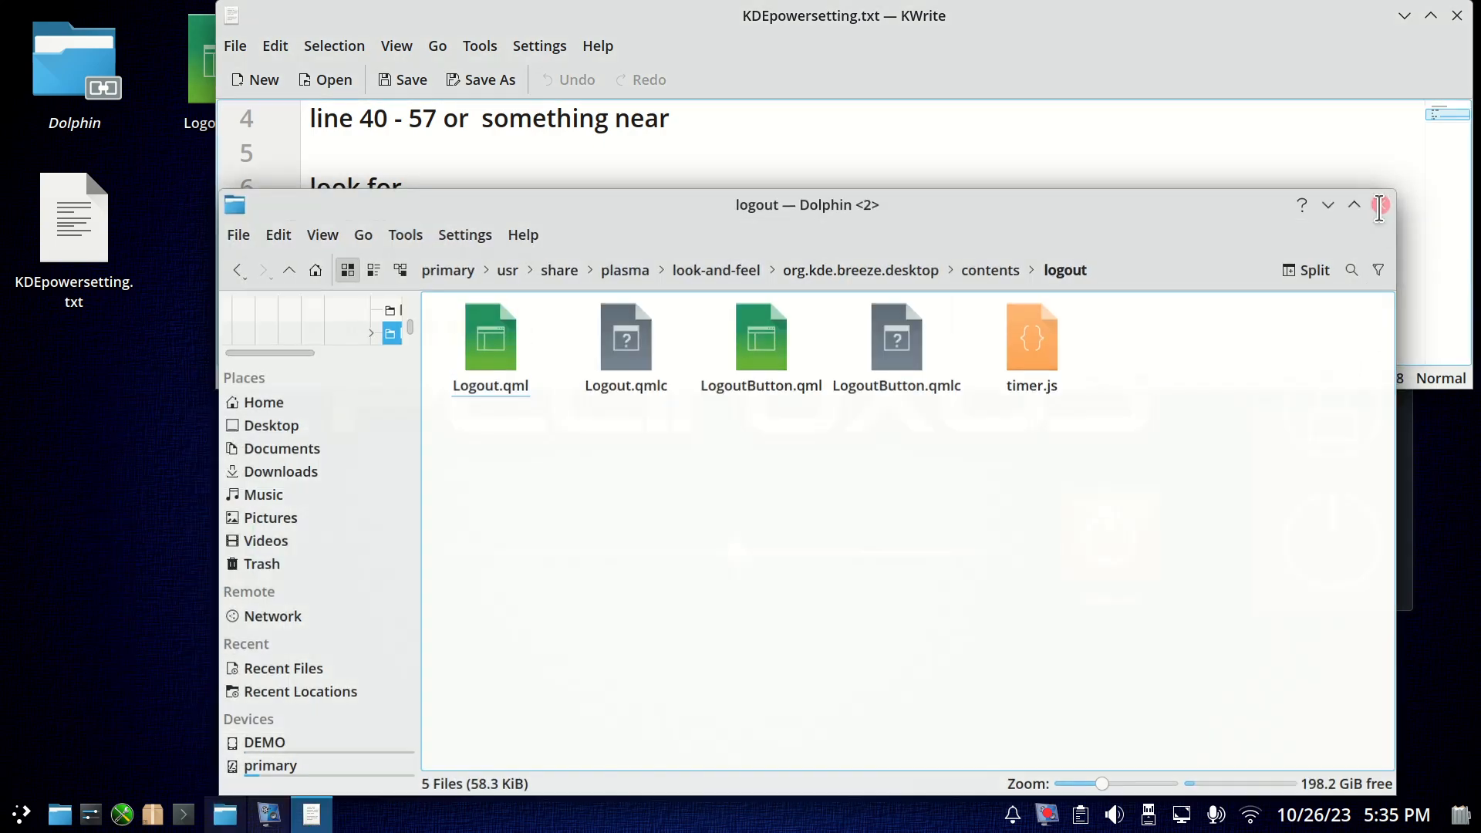
{"action": "left_click", "coordinate": [1379, 207]}
Check the shutdown countdown from both the desktop shutdown widget and the application launcher, cancelling each time.
{"action": "left_click", "coordinate": [1339, 559]}
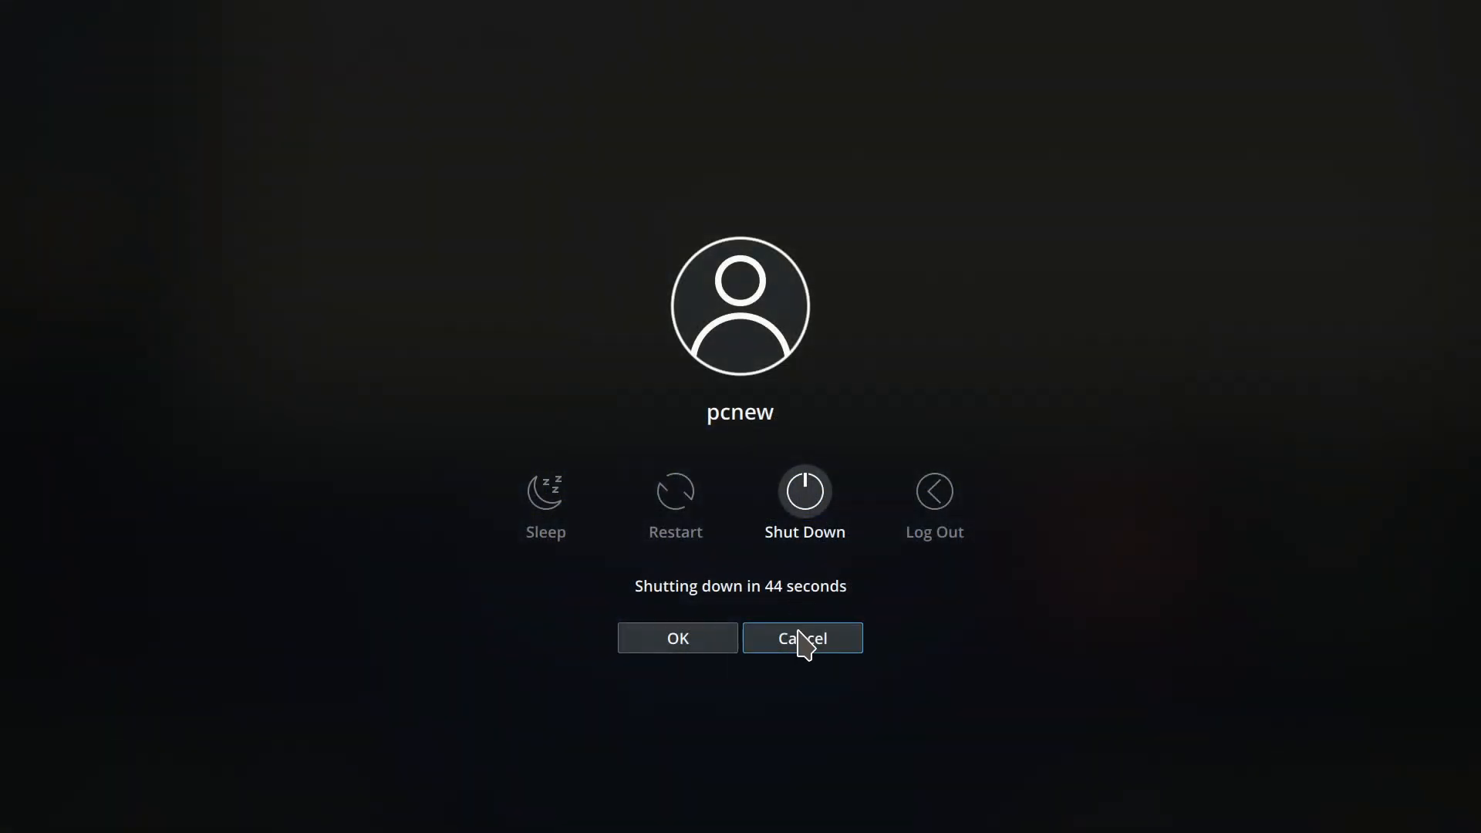
{"action": "left_click", "coordinate": [799, 640]}
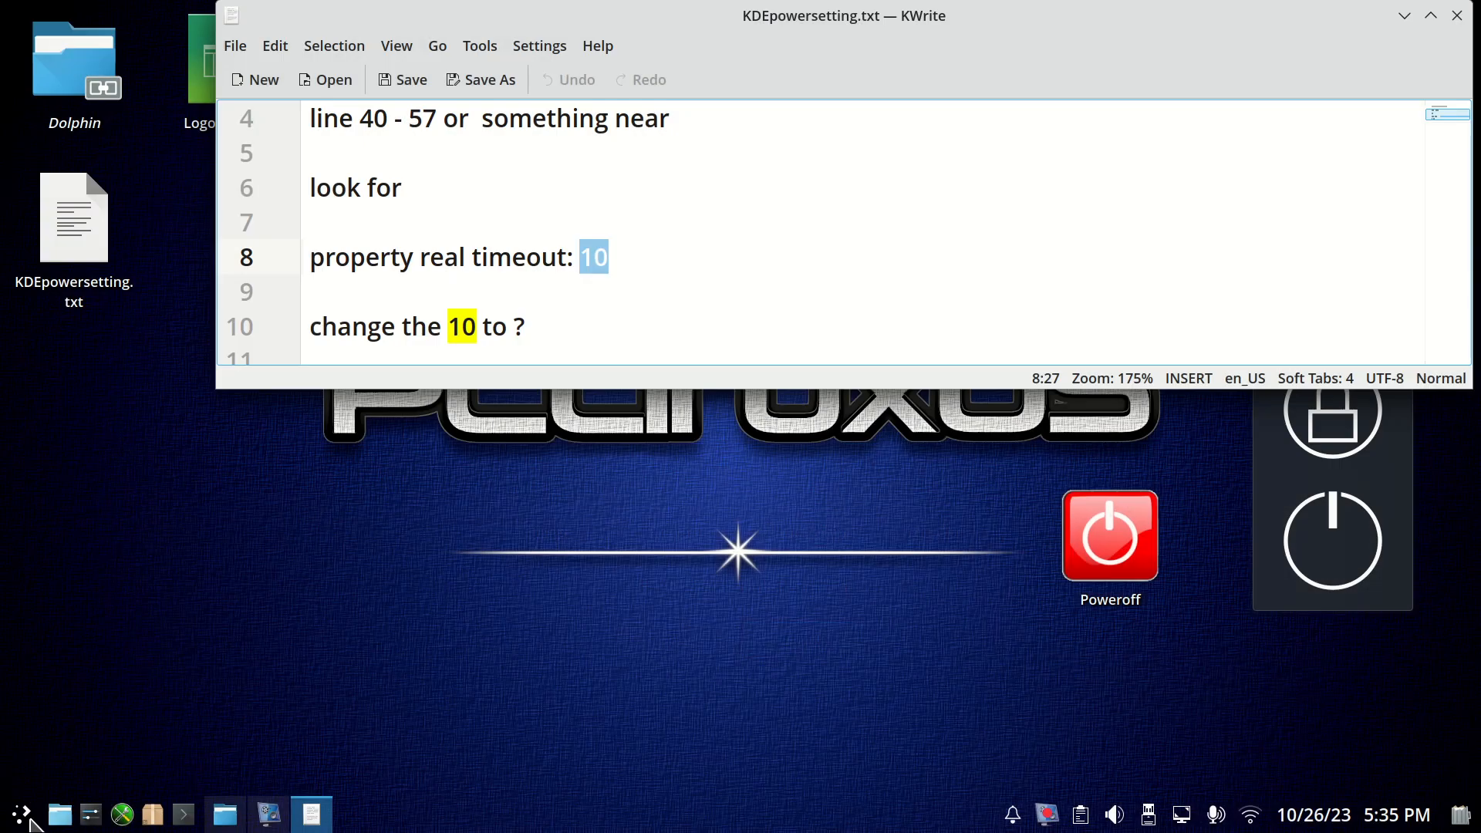
{"action": "left_click", "coordinate": [30, 819]}
{"action": "mouse_move", "coordinate": [172, 742]}
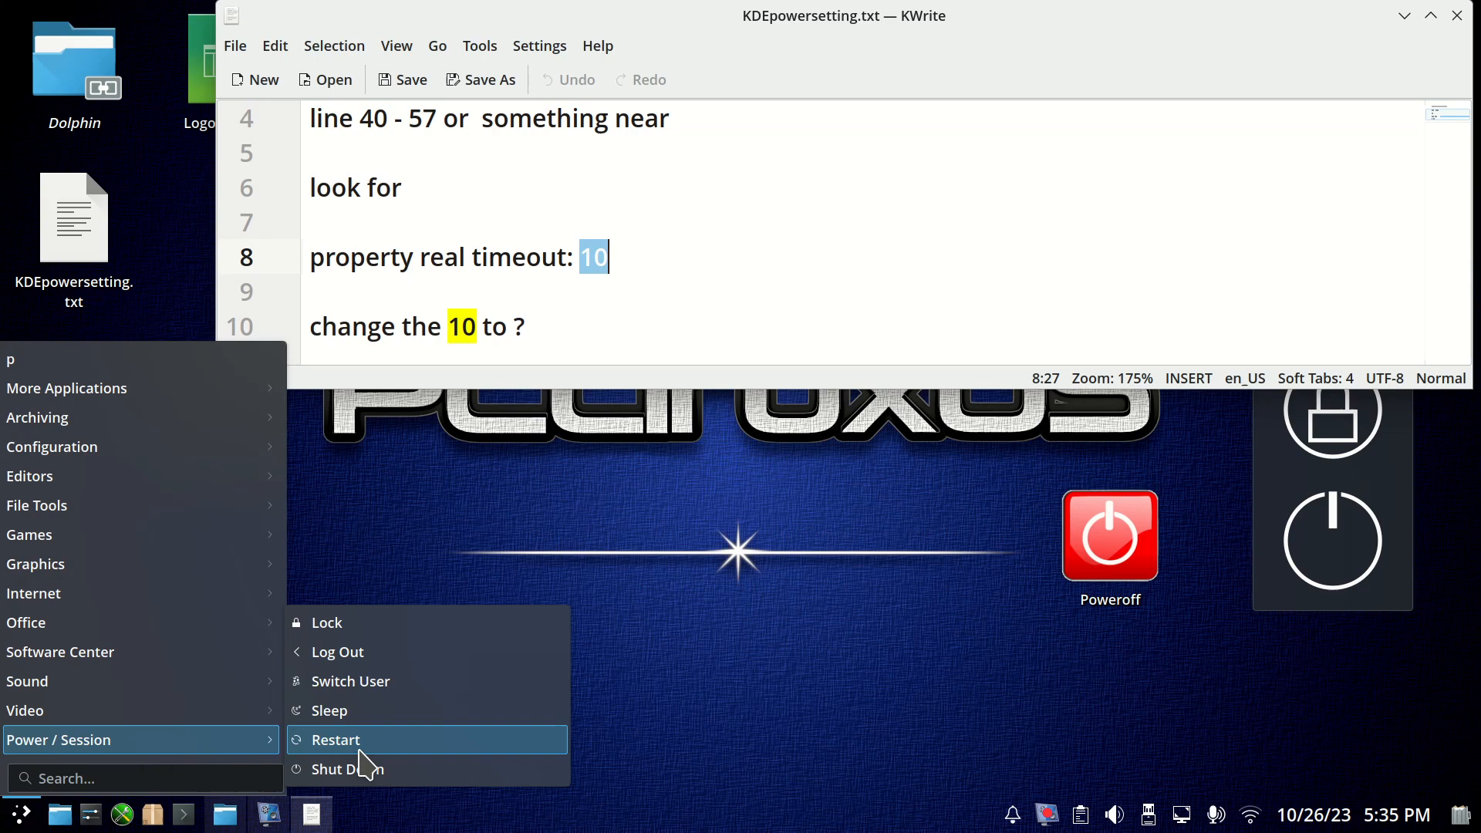
{"action": "left_click", "coordinate": [400, 770]}
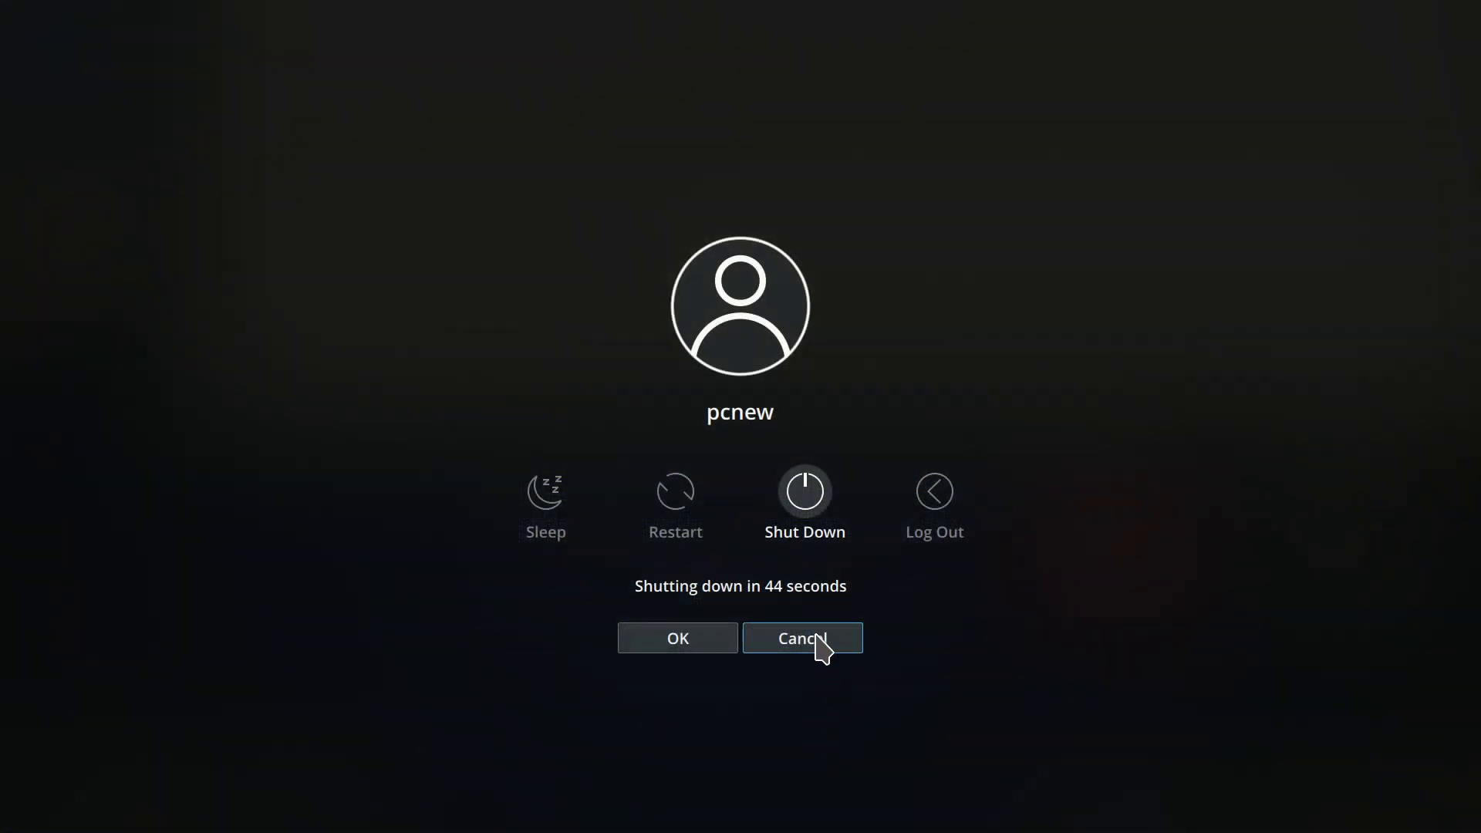
{"action": "left_click", "coordinate": [821, 647]}
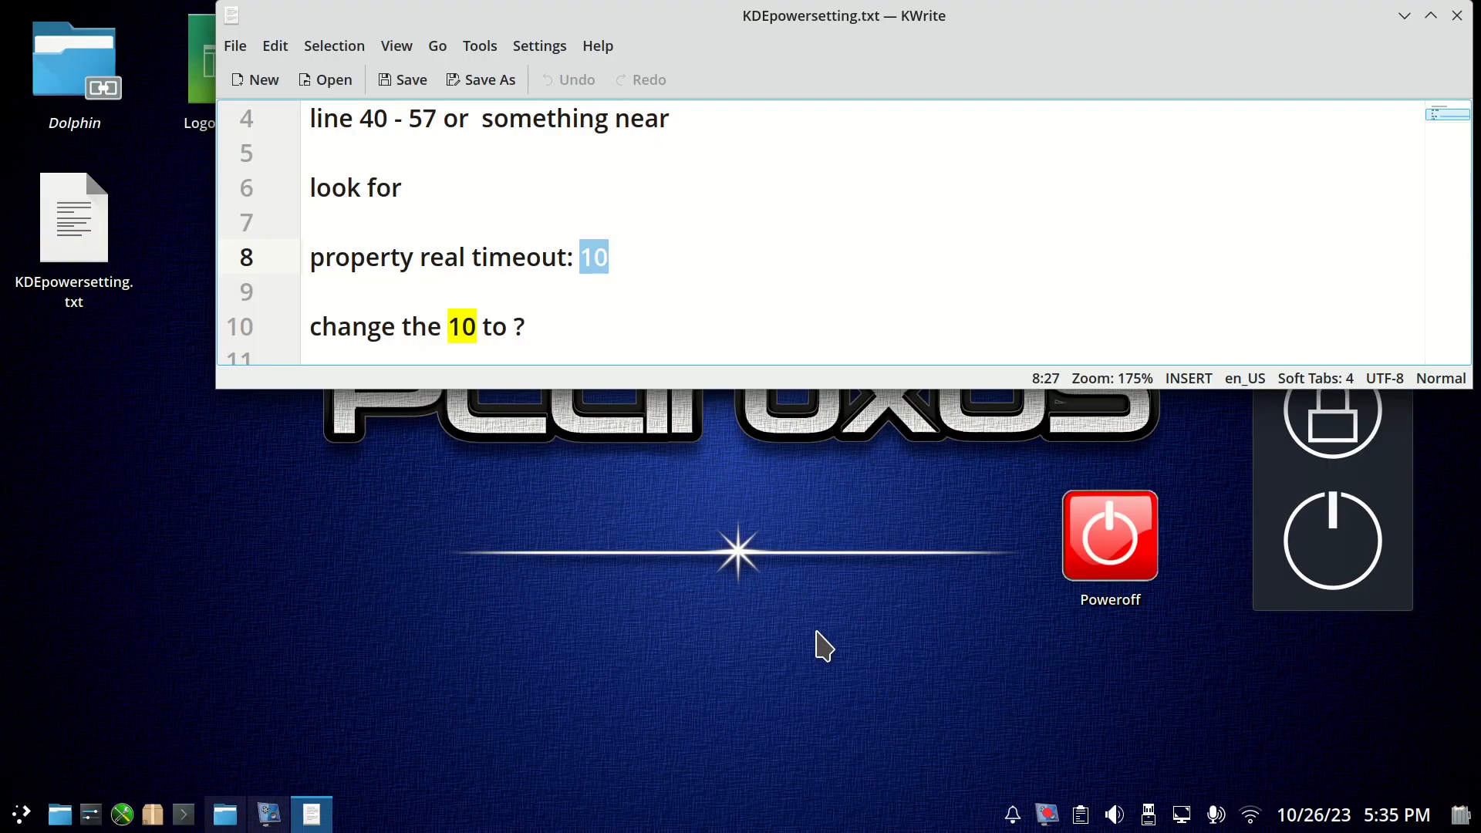
Move the notes window down, open the desktop copy of Logout.qml and highlight the number in its "property real timeout" line.
{"action": "left_click_drag", "start_coordinate": [573, 16], "coordinate": [556, 212]}
{"action": "double_click", "coordinate": [224, 62]}
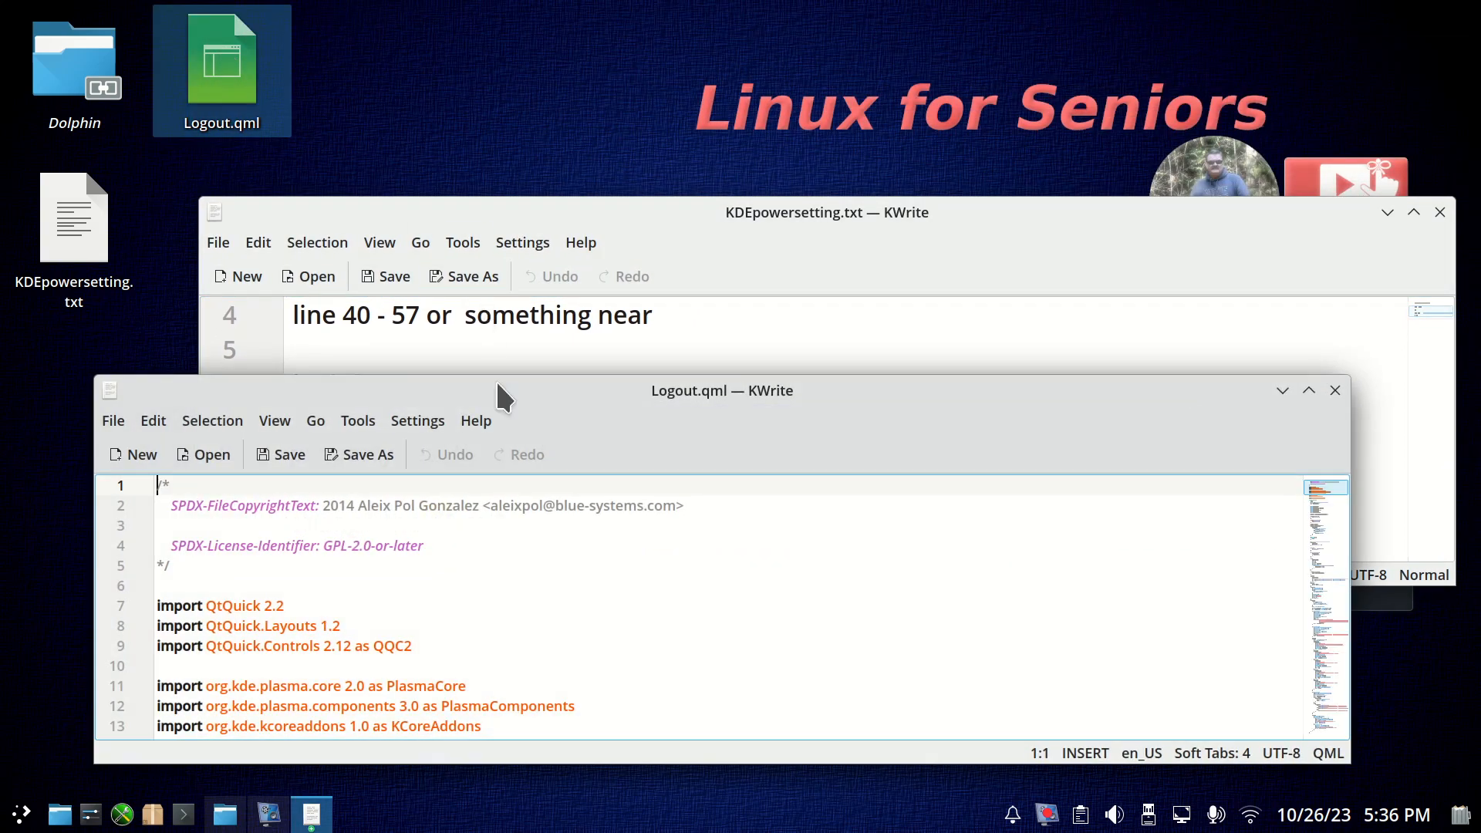
{"action": "scroll", "coordinate": [467, 604], "scroll_direction": "down", "scroll_amount": 8}
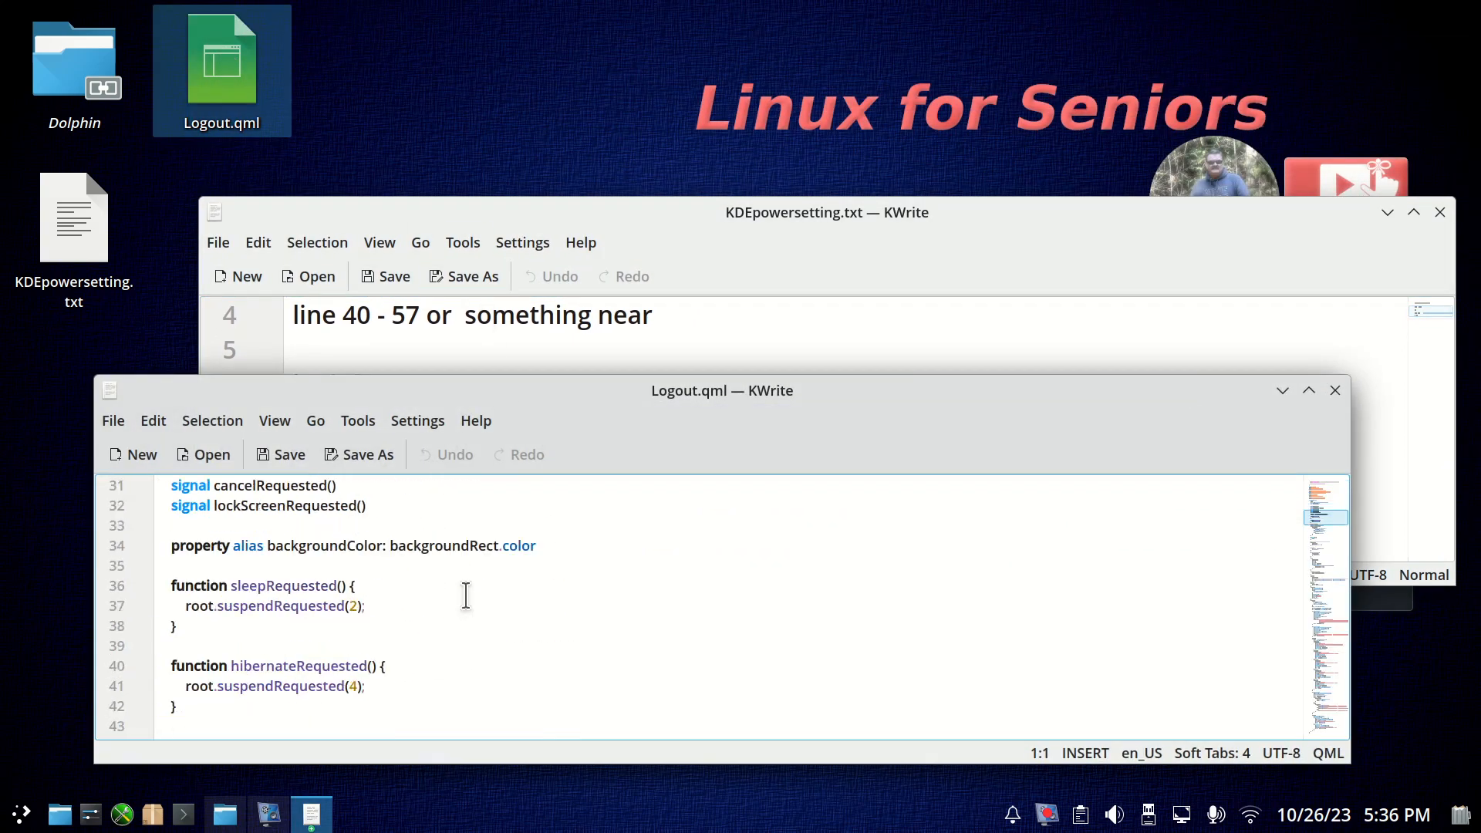
{"action": "scroll", "coordinate": [466, 594], "scroll_direction": "down", "scroll_amount": 1}
{"action": "scroll", "coordinate": [466, 595], "scroll_direction": "down", "scroll_amount": 2}
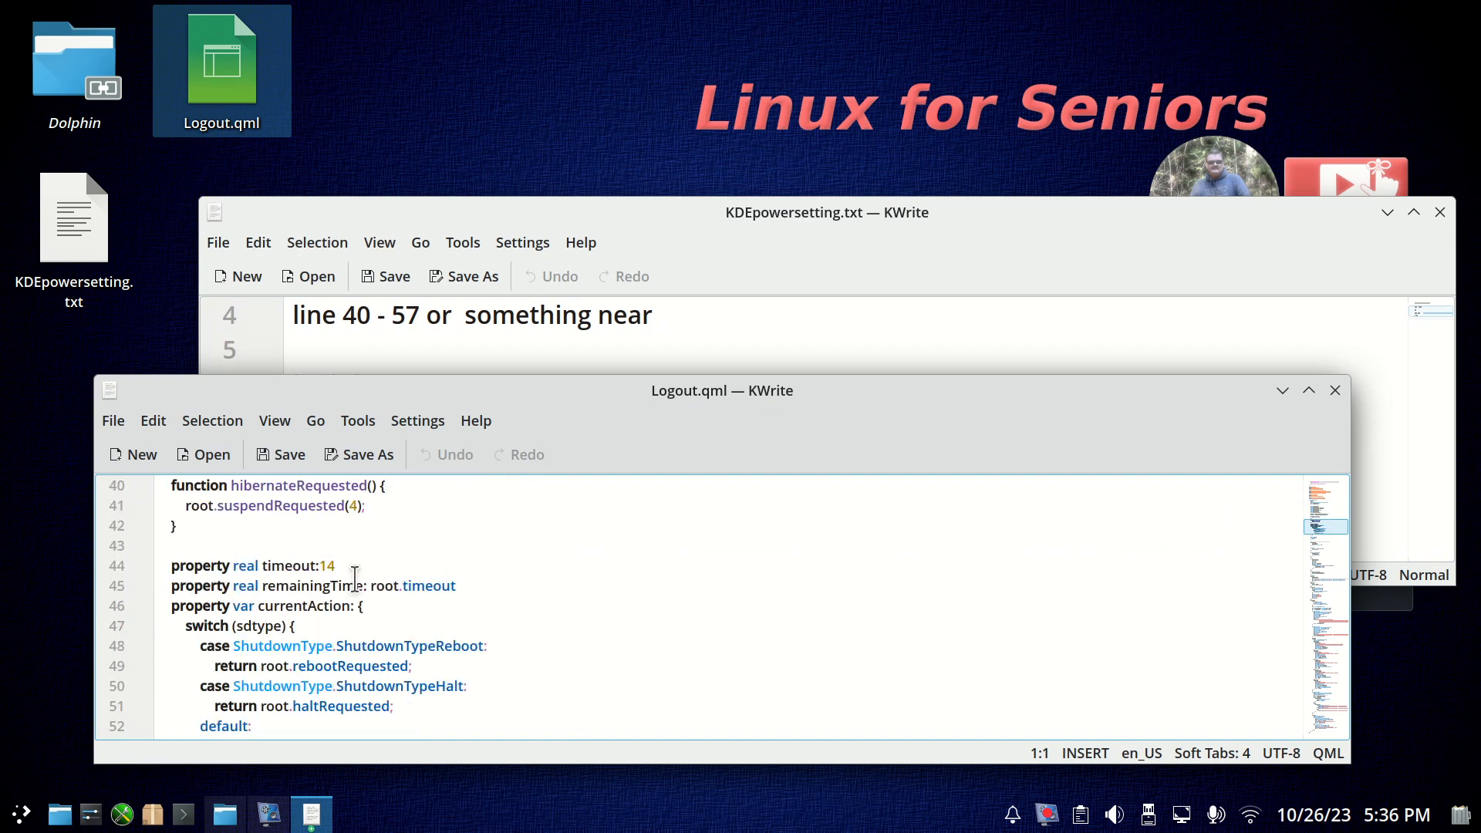
{"action": "left_click_drag", "start_coordinate": [320, 566], "coordinate": [336, 565]}
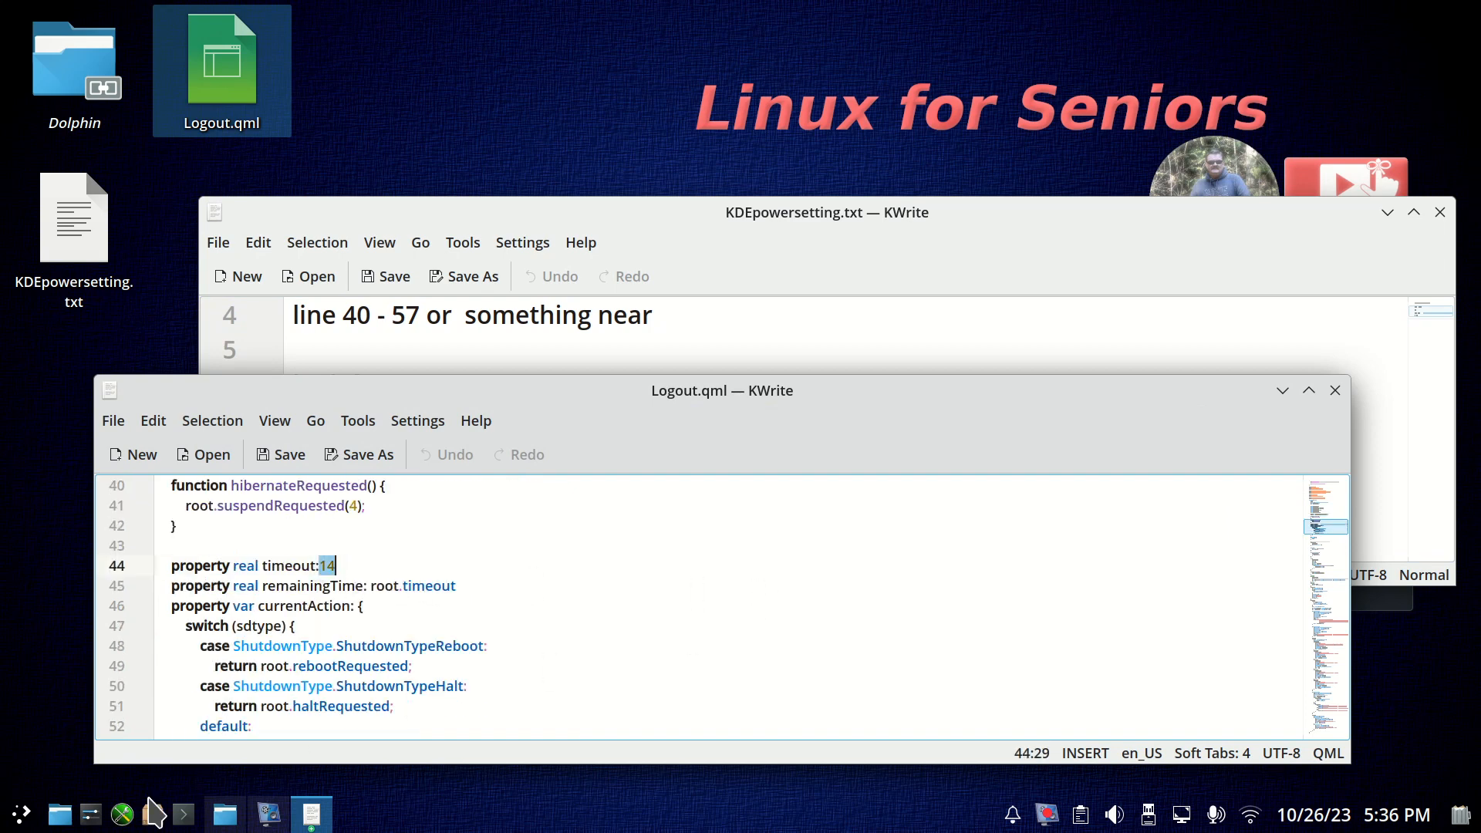
Check the shutdown countdown from the application launcher again, cancel it, and close the desktop copy of Logout.qml.
{"action": "left_click", "coordinate": [17, 815]}
{"action": "mouse_move", "coordinate": [176, 742]}
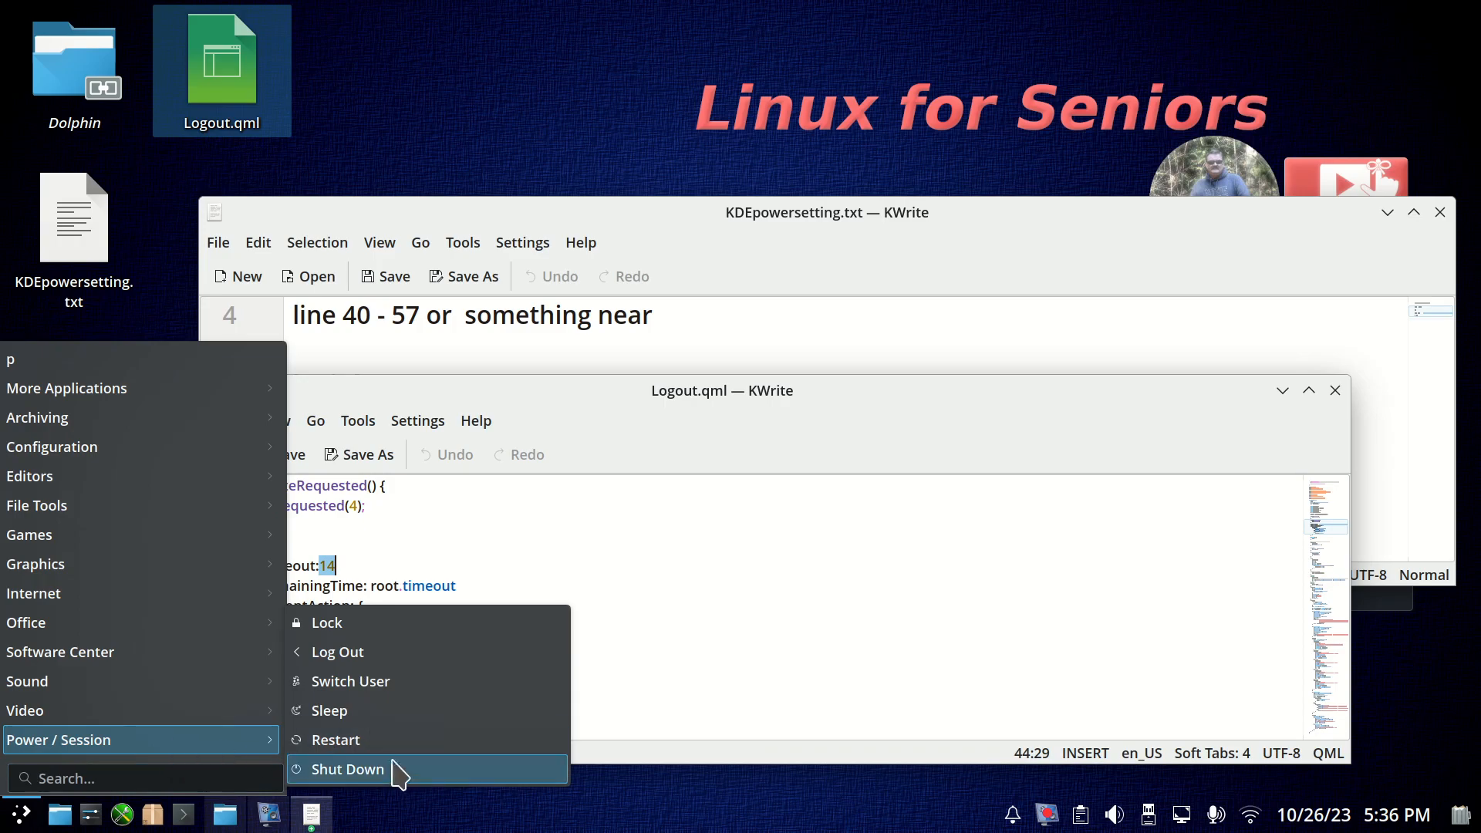
{"action": "left_click", "coordinate": [426, 769]}
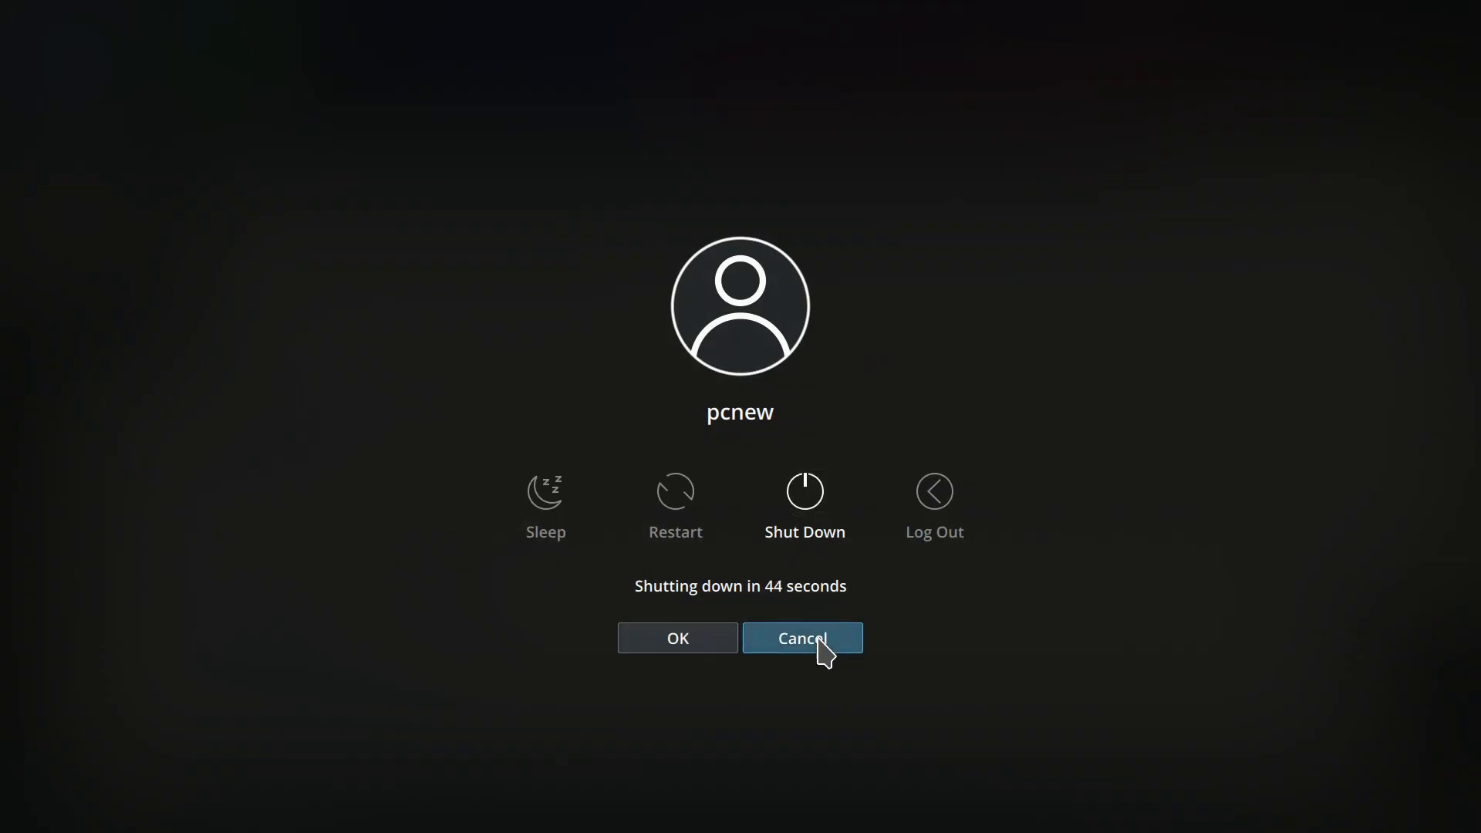
{"action": "left_click", "coordinate": [818, 644]}
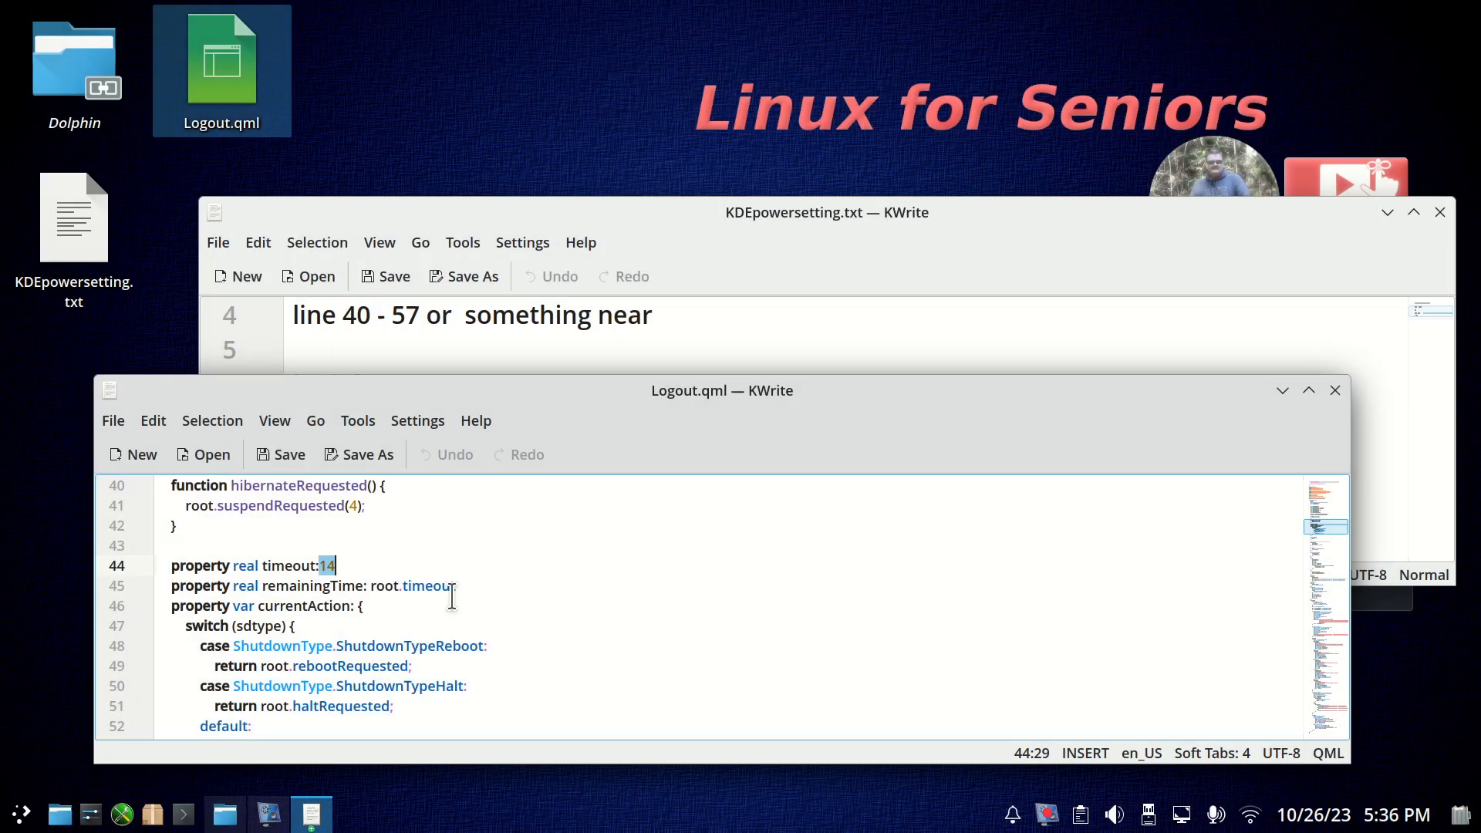
{"action": "left_click", "coordinate": [1335, 390]}
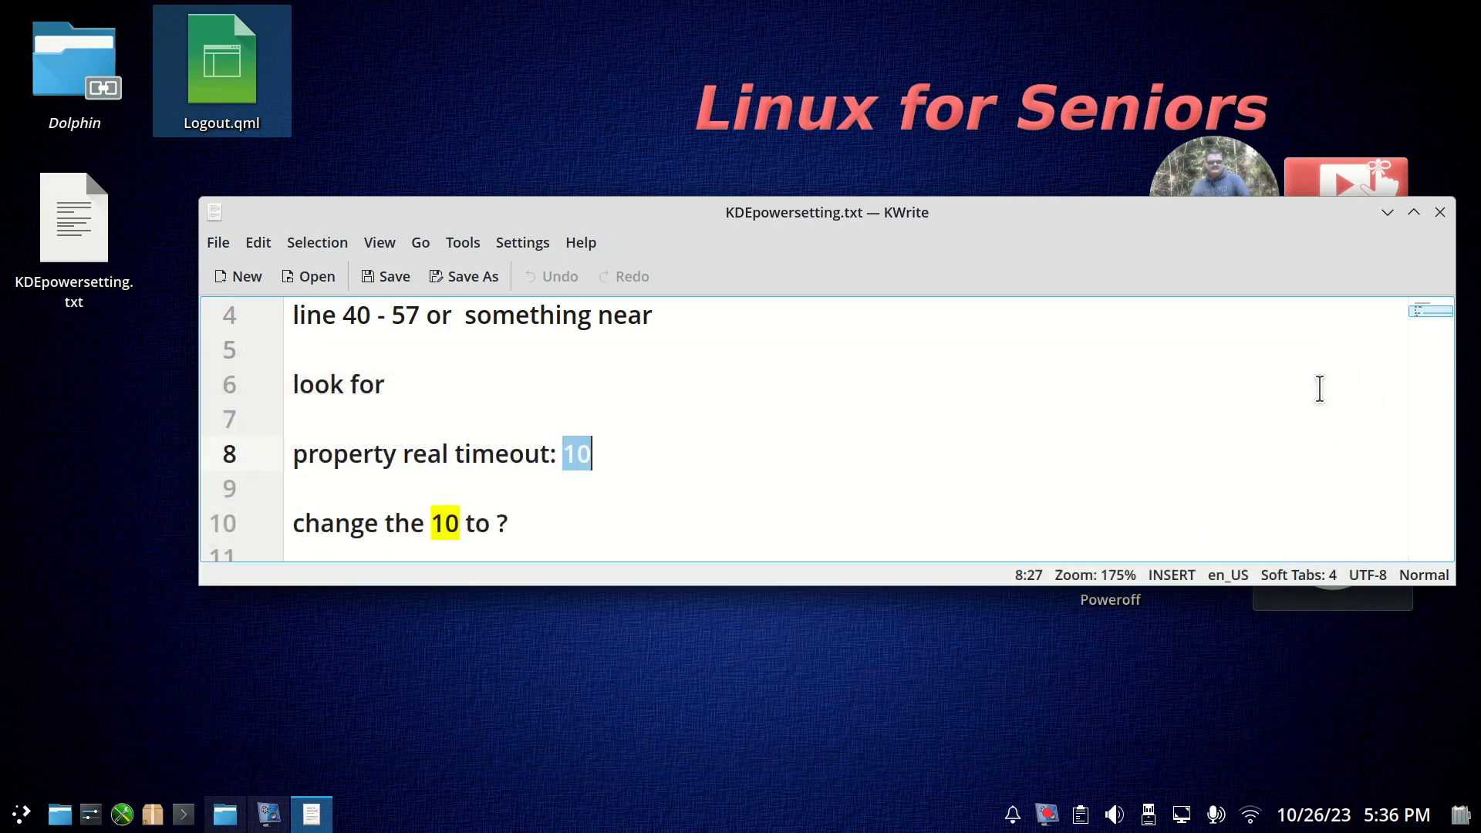
Move Logout.qml from the desktop into the backup folder in Home and close the file manager window.
{"action": "right_click", "coordinate": [225, 61]}
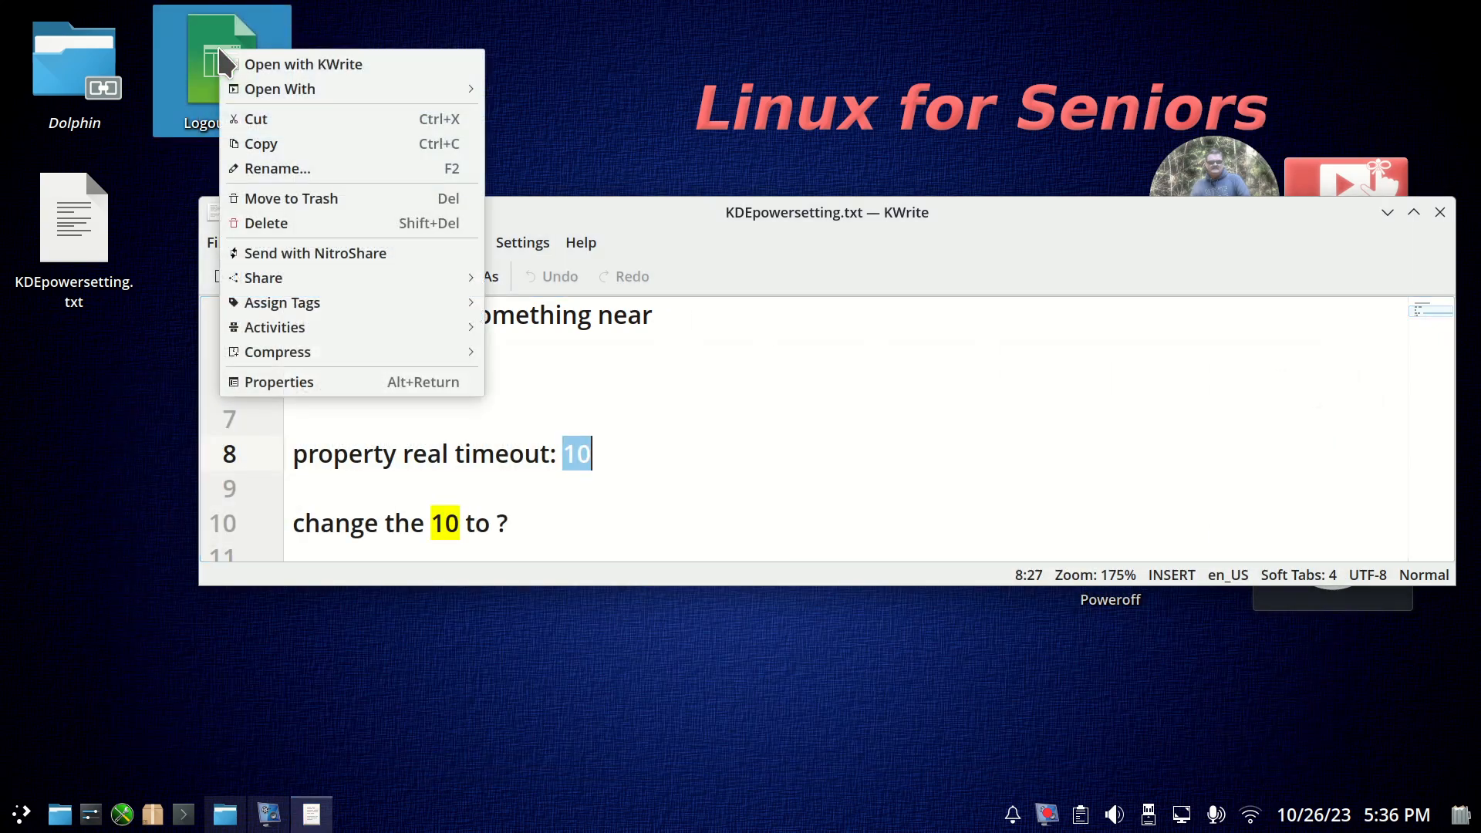
{"action": "left_click", "coordinate": [472, 124]}
{"action": "left_click", "coordinate": [15, 68]}
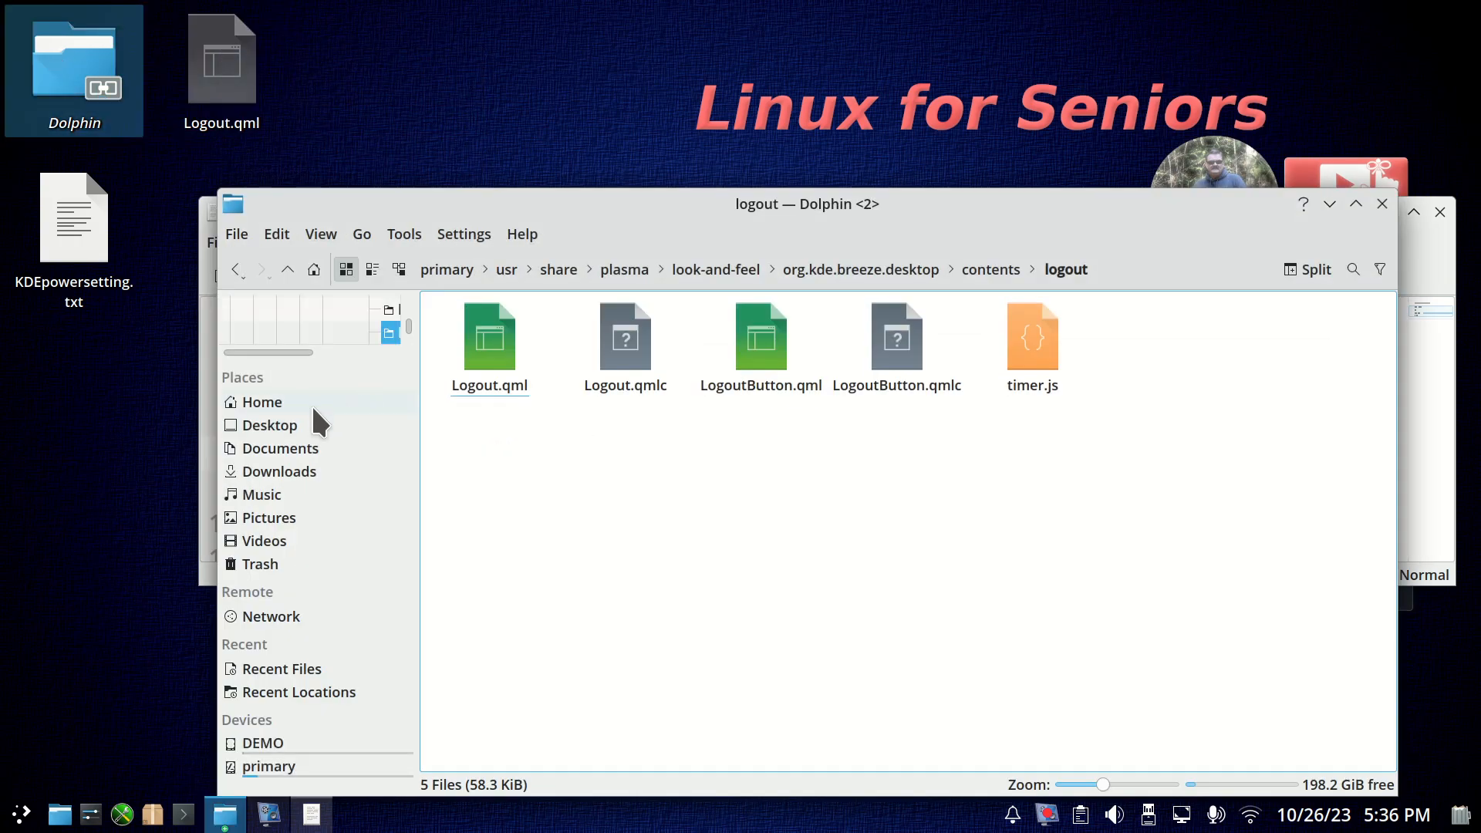
{"action": "left_click", "coordinate": [312, 402]}
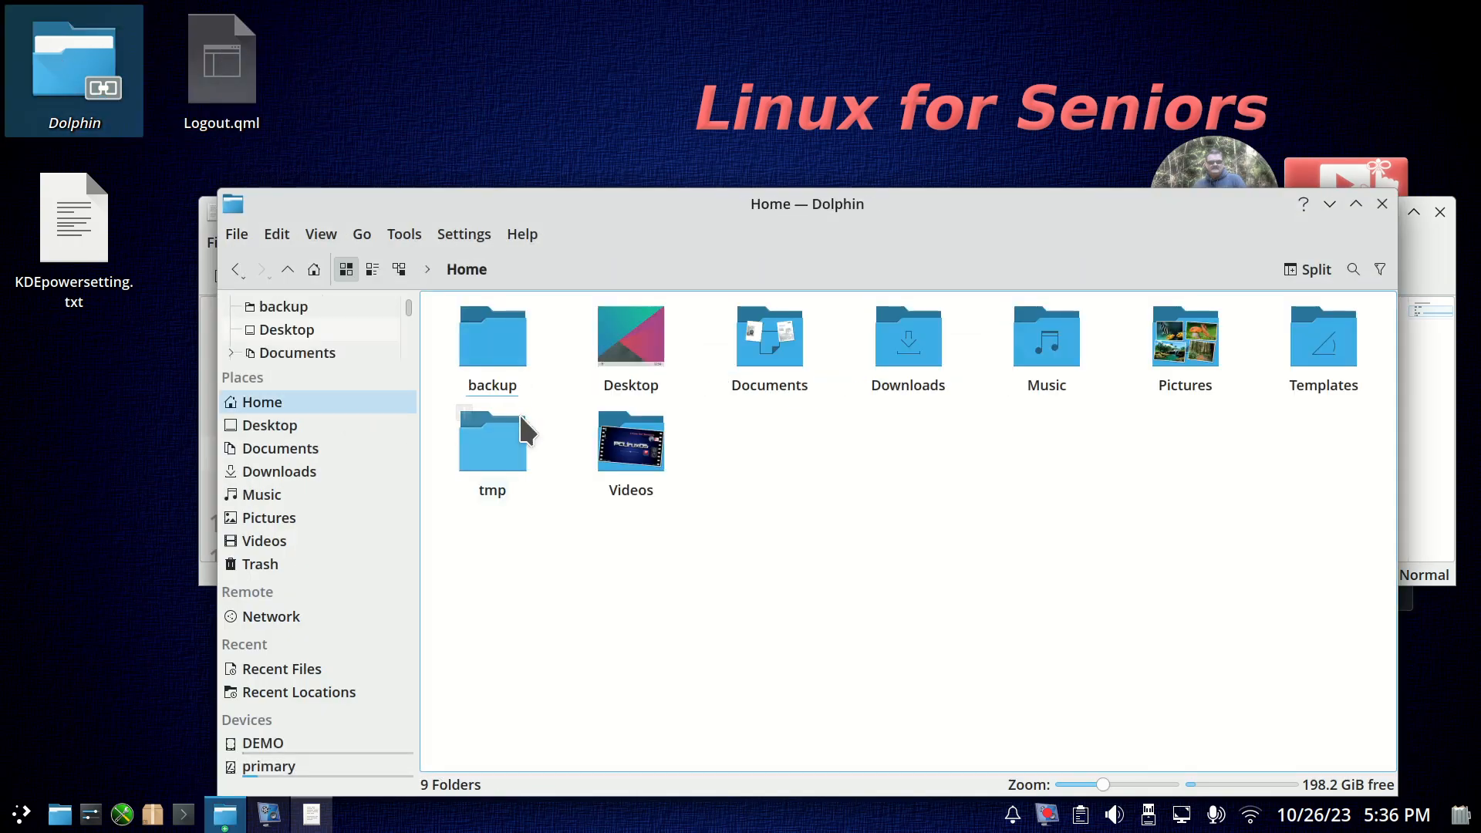
{"action": "left_click", "coordinate": [492, 337]}
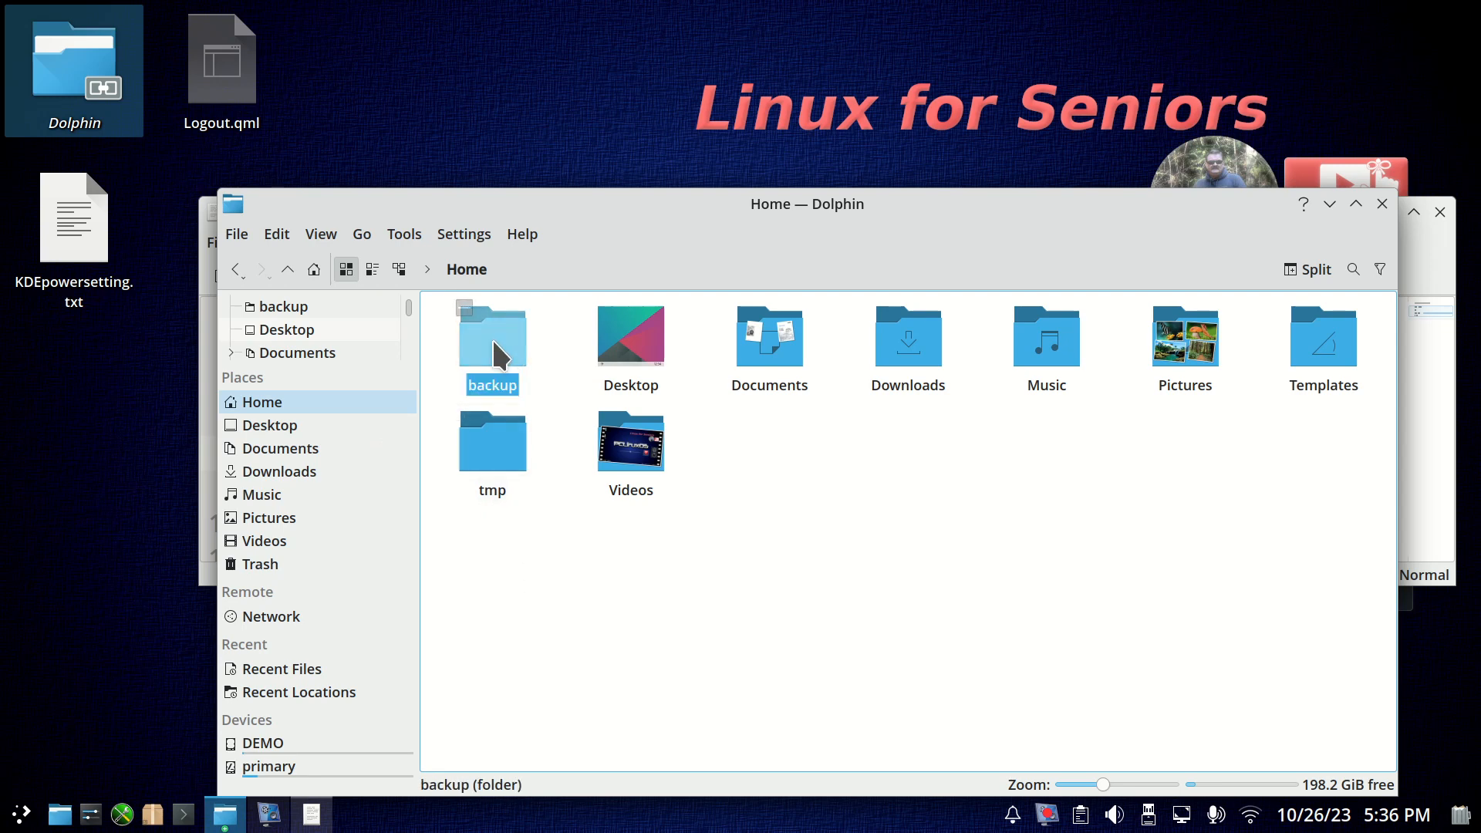
{"action": "double_click", "coordinate": [492, 336]}
{"action": "right_click", "coordinate": [499, 377]}
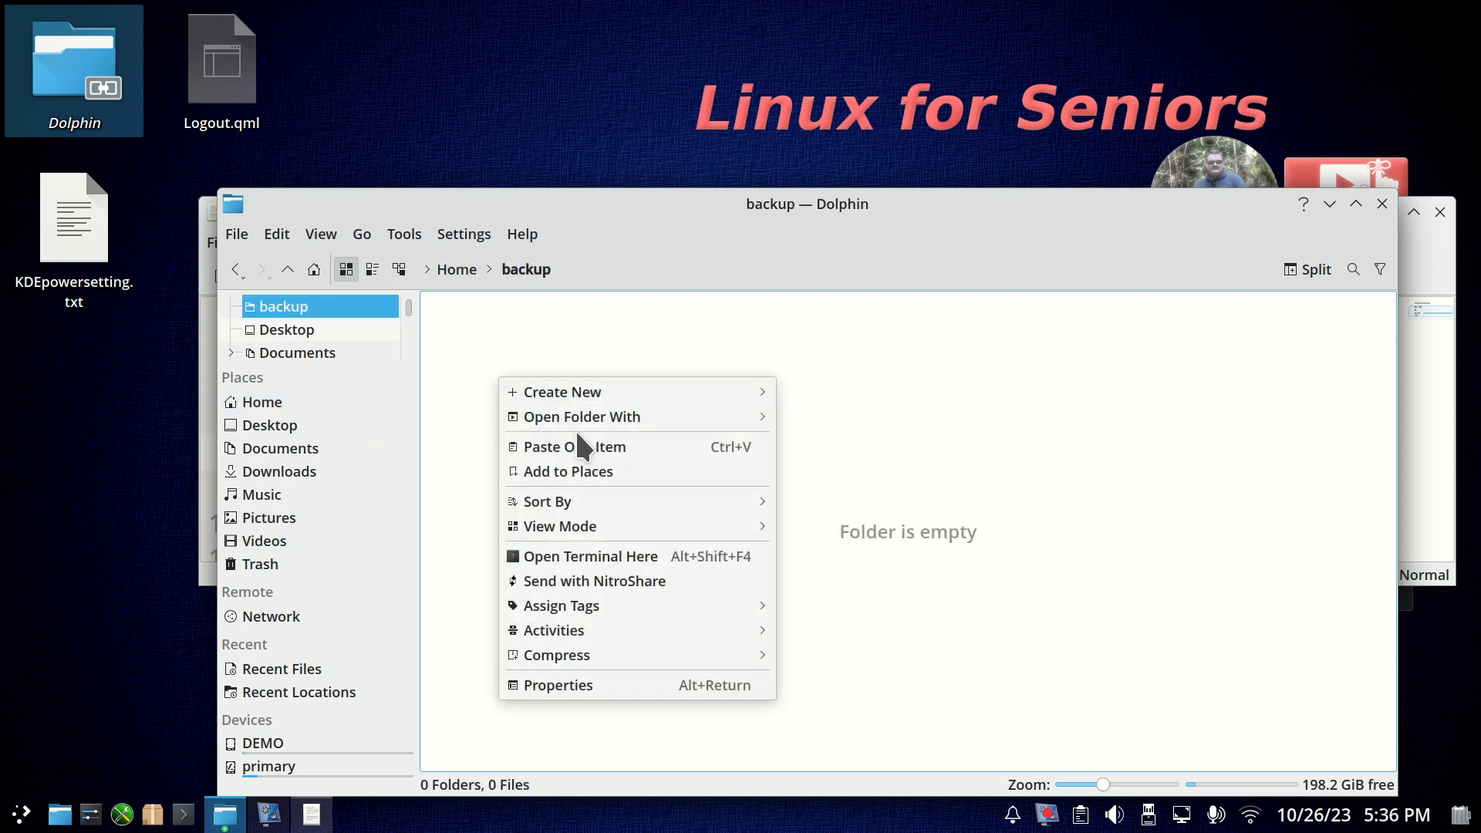
{"action": "left_click", "coordinate": [733, 447]}
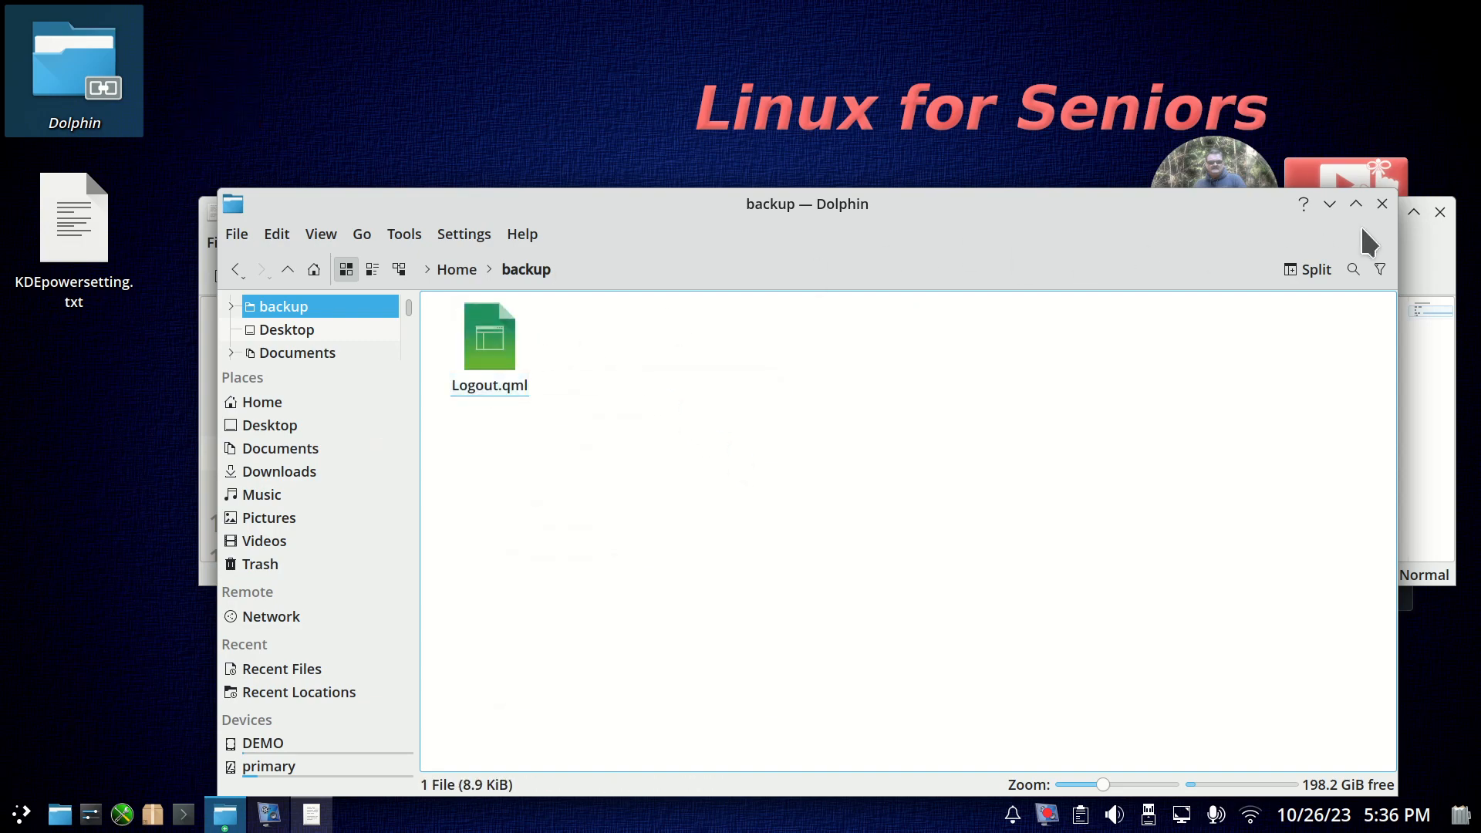
{"action": "left_click", "coordinate": [1383, 204]}
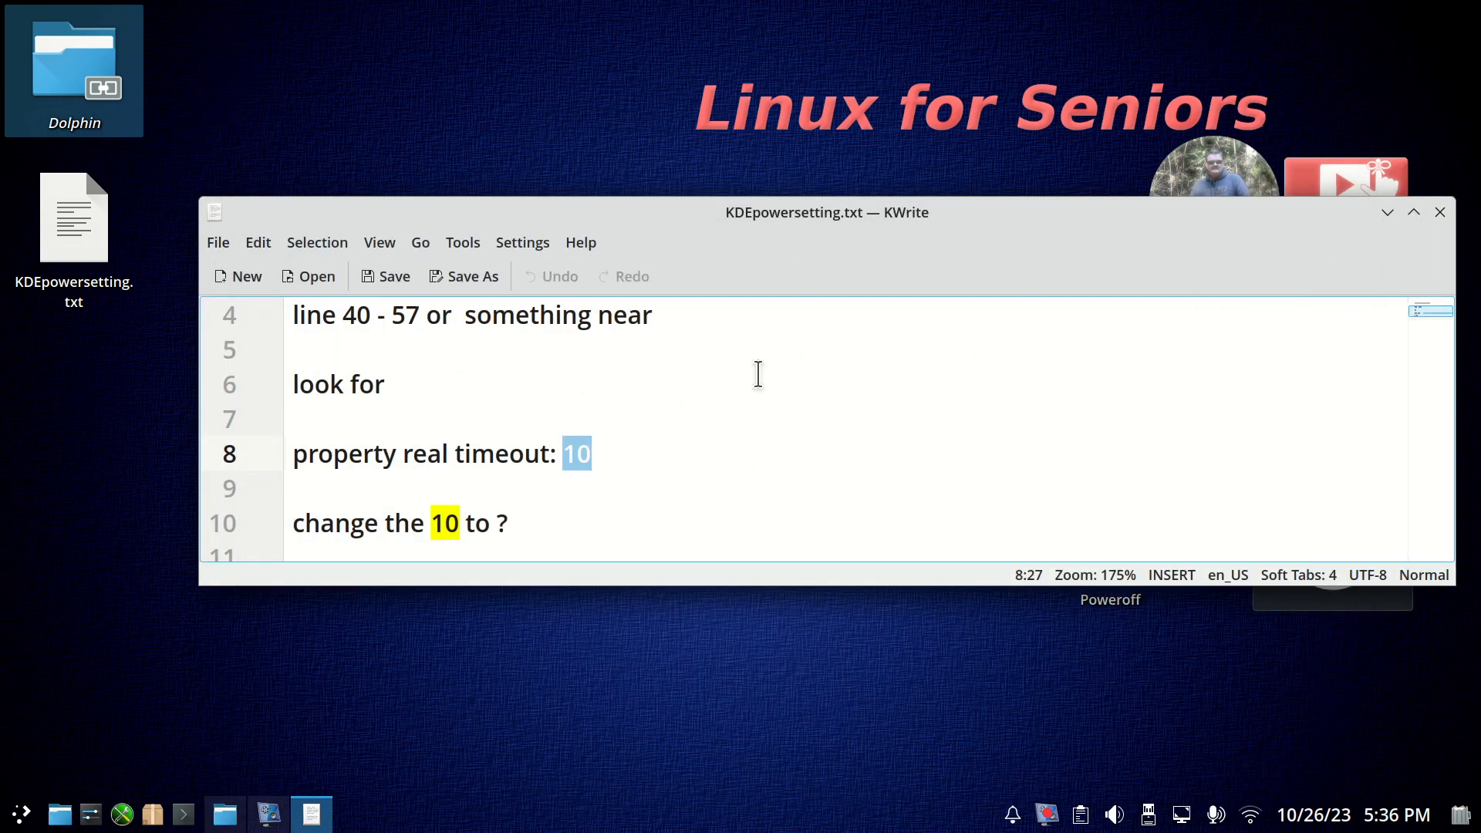
Start a shutdown once more with the backup copy moved, check the countdown, and cancel it.
{"action": "left_click", "coordinate": [21, 815]}
{"action": "mouse_move", "coordinate": [251, 744]}
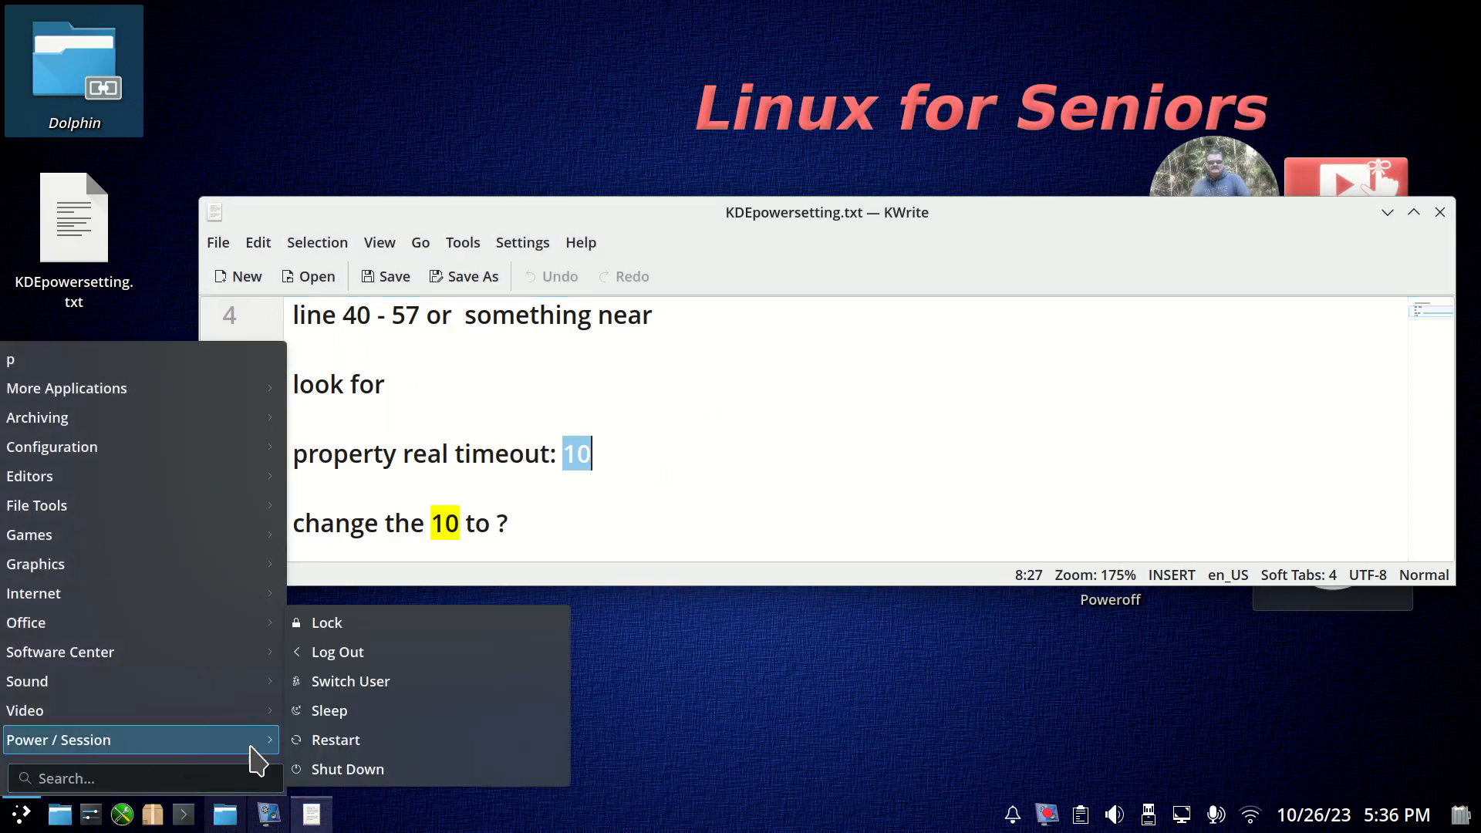
{"action": "left_click", "coordinate": [436, 766]}
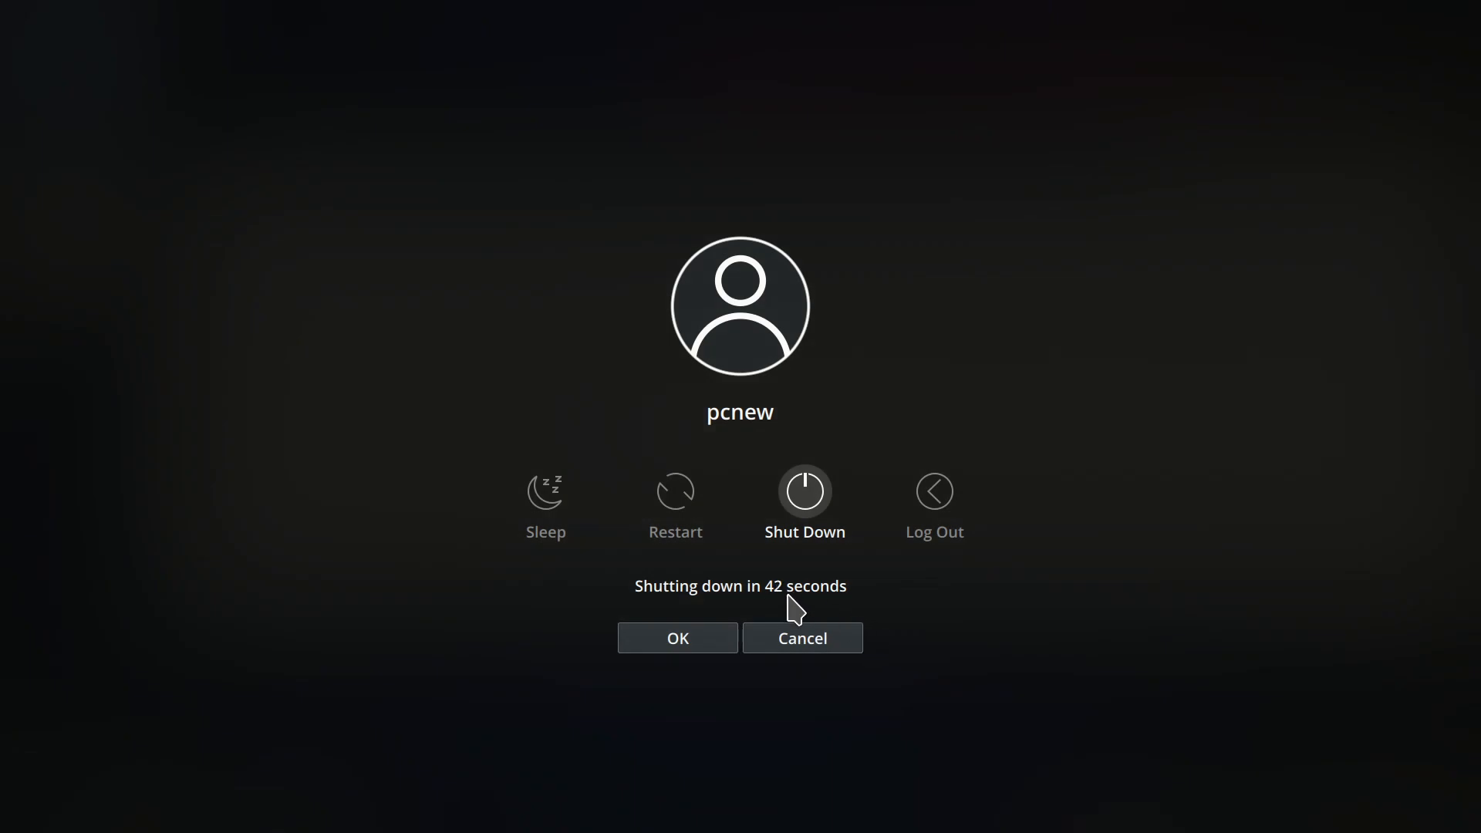
{"action": "left_click", "coordinate": [799, 637]}
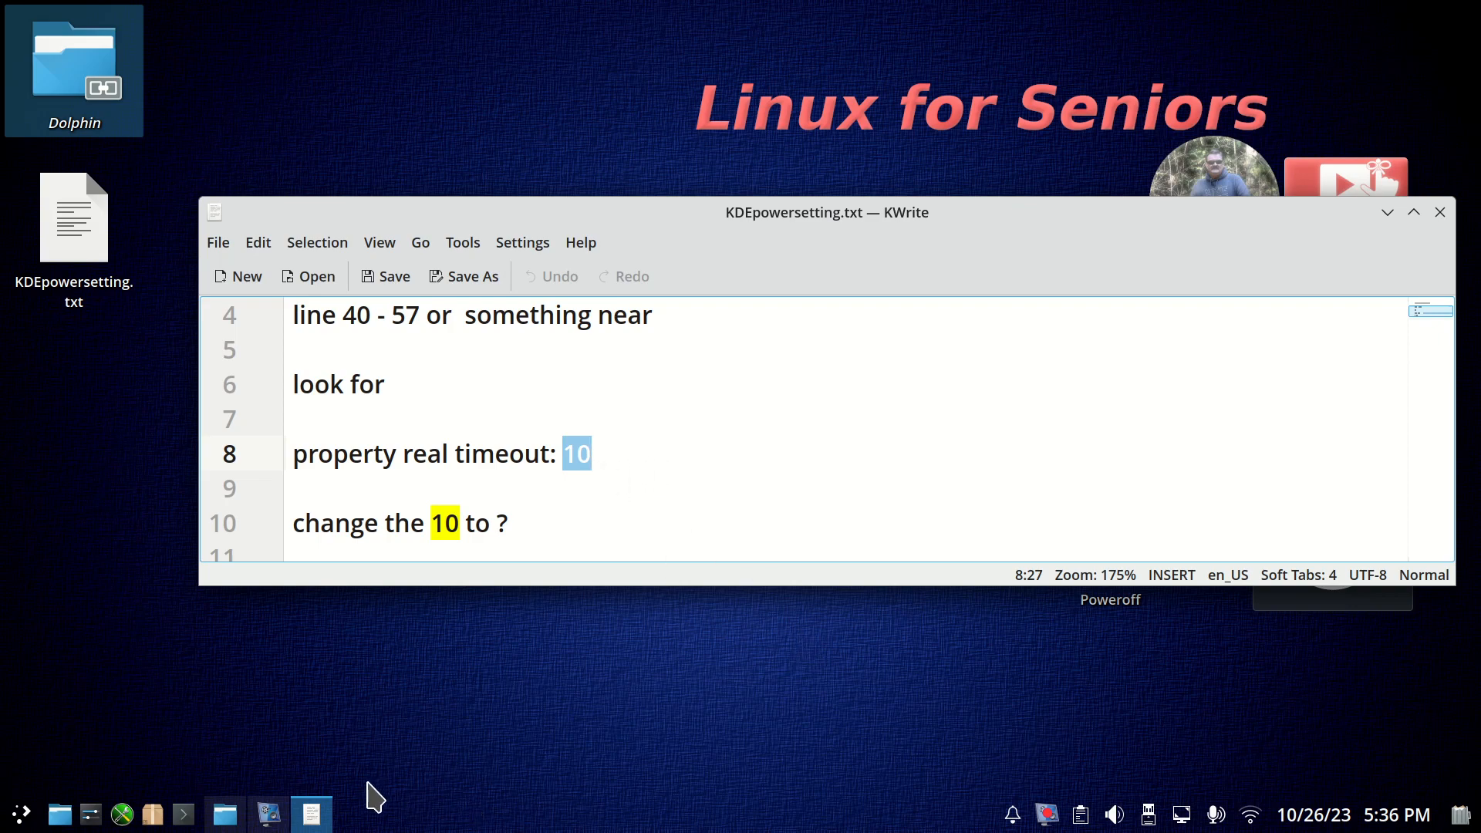
Open the file manager and browse the primary device to usr/share/plasma.
{"action": "left_click", "coordinate": [60, 815]}
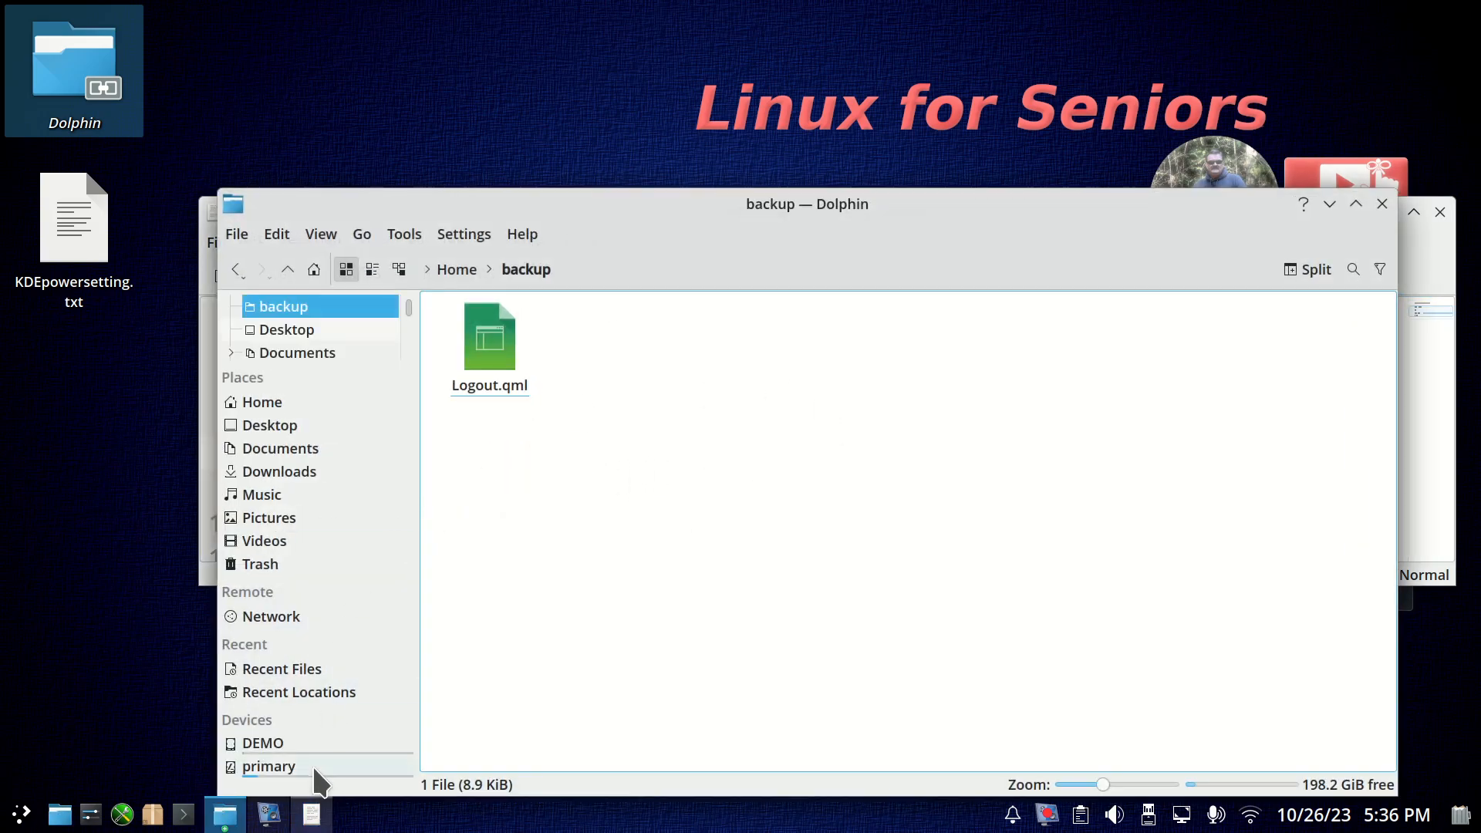
{"action": "left_click", "coordinate": [311, 765]}
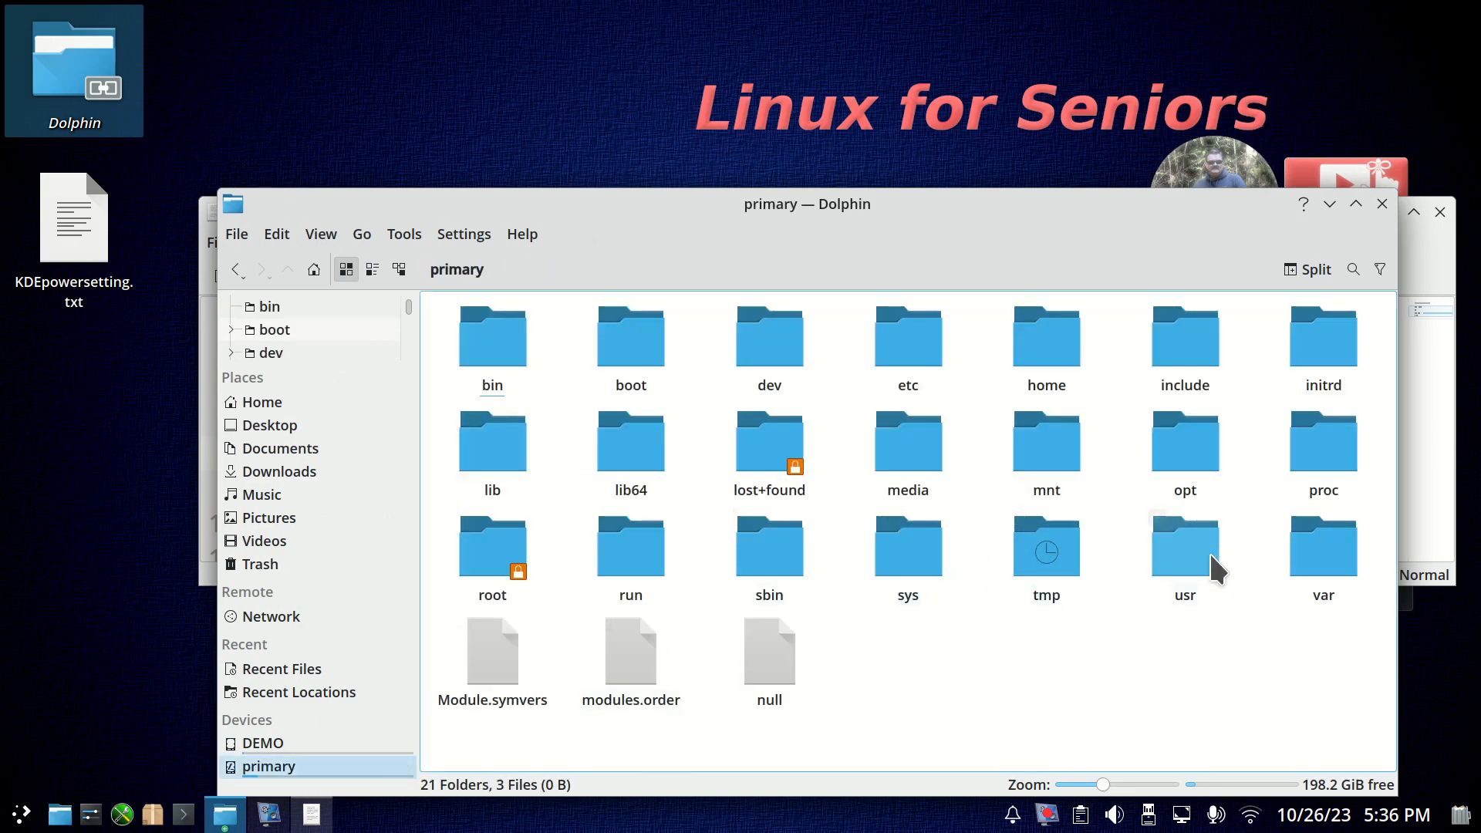
{"action": "left_click", "coordinate": [1190, 556]}
{"action": "left_click", "coordinate": [752, 429]}
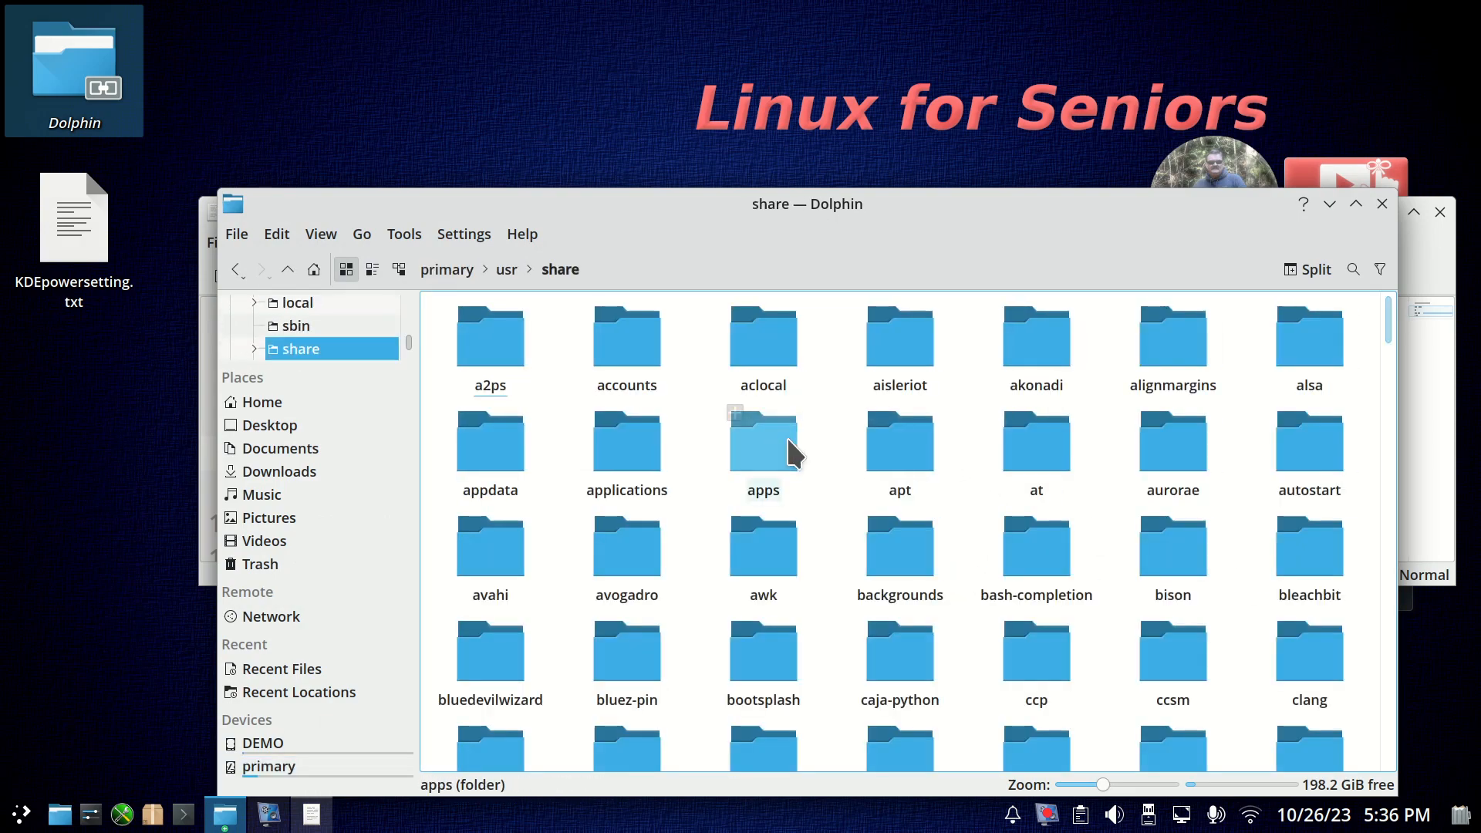
{"action": "key", "text": "p"}
{"action": "scroll", "coordinate": [822, 471], "scroll_direction": "down", "scroll_amount": 5}
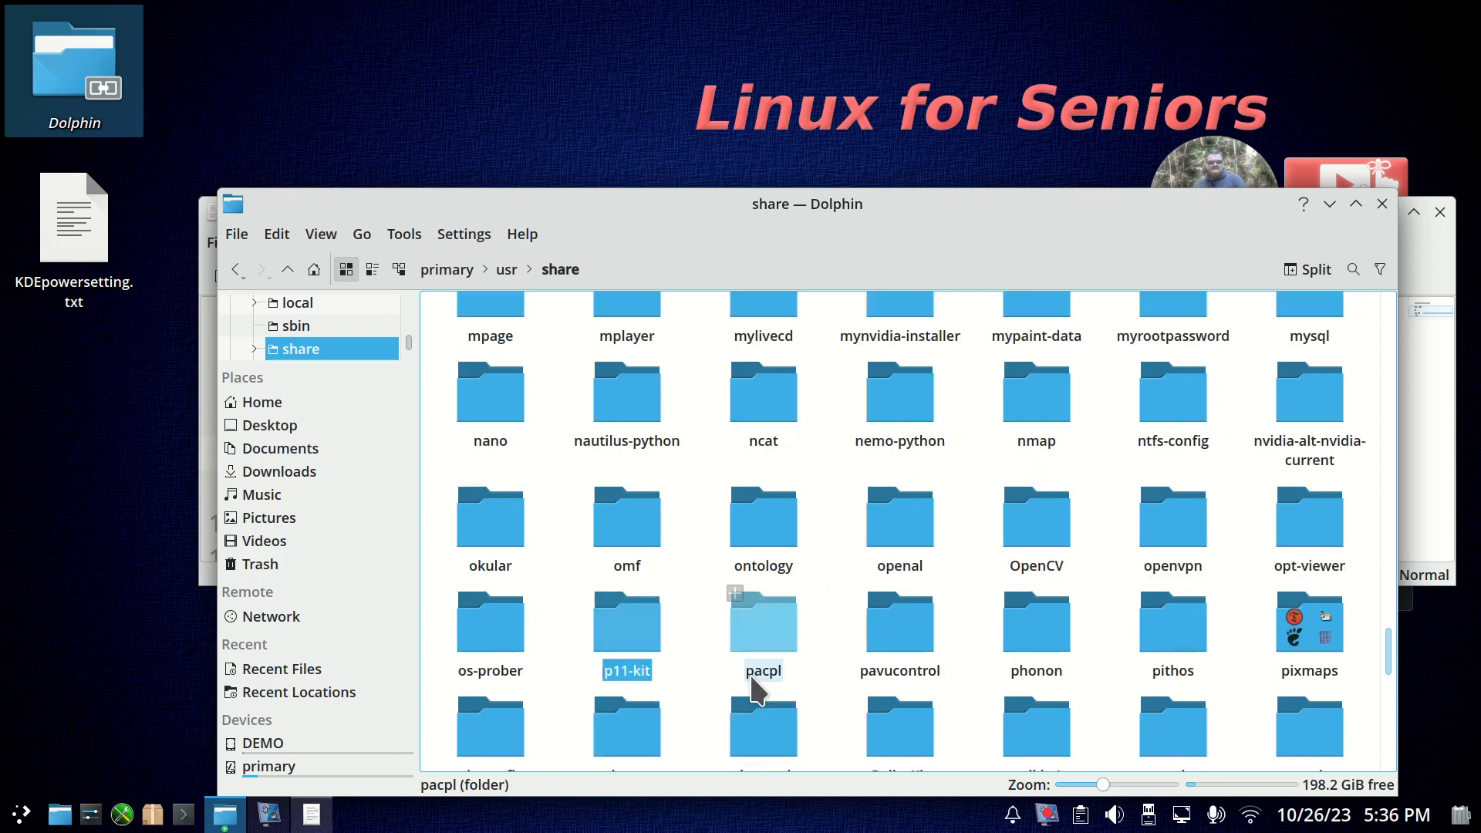
{"action": "left_click", "coordinate": [605, 457]}
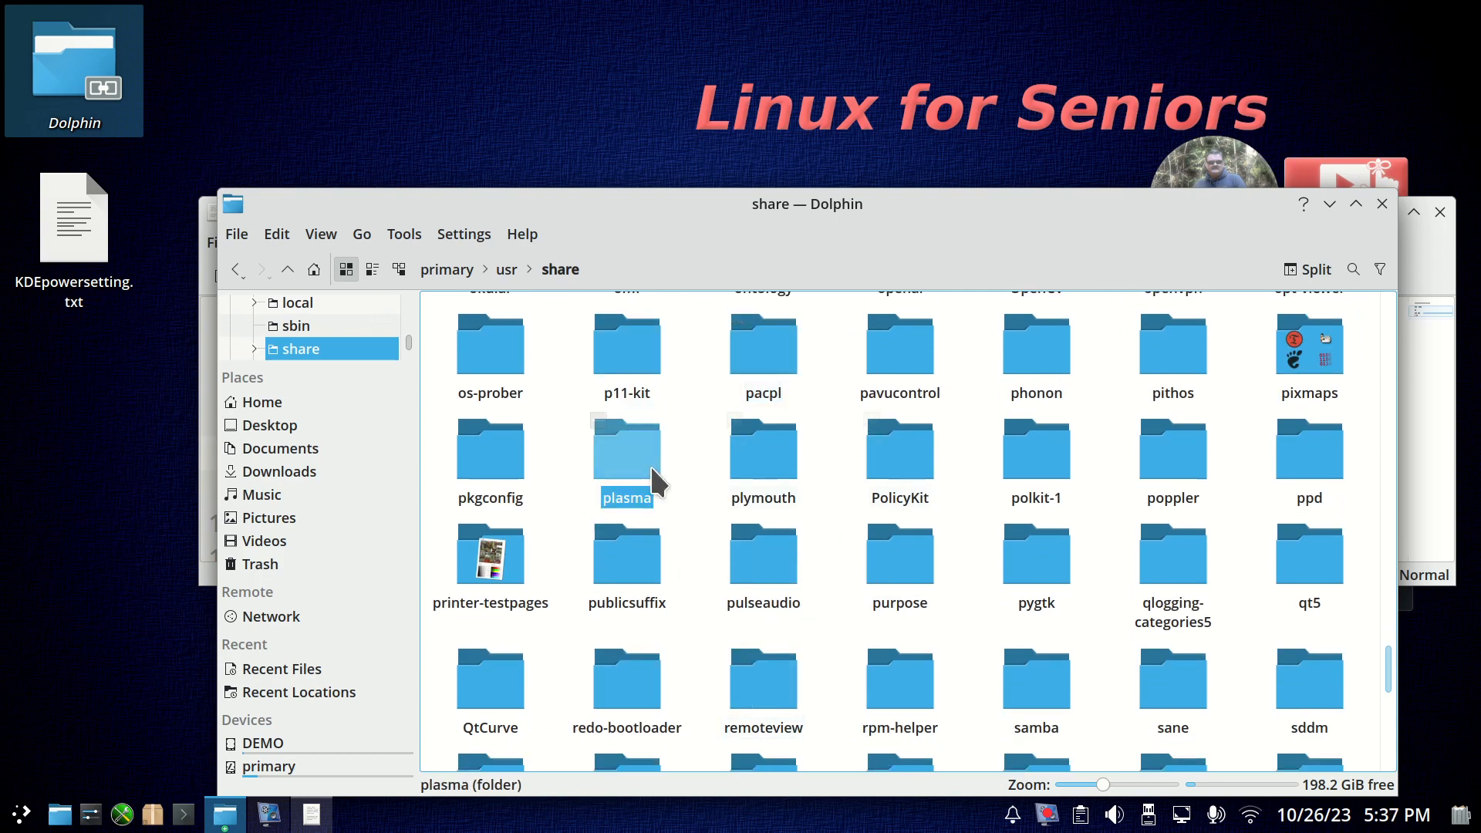
{"action": "double_click", "coordinate": [644, 465]}
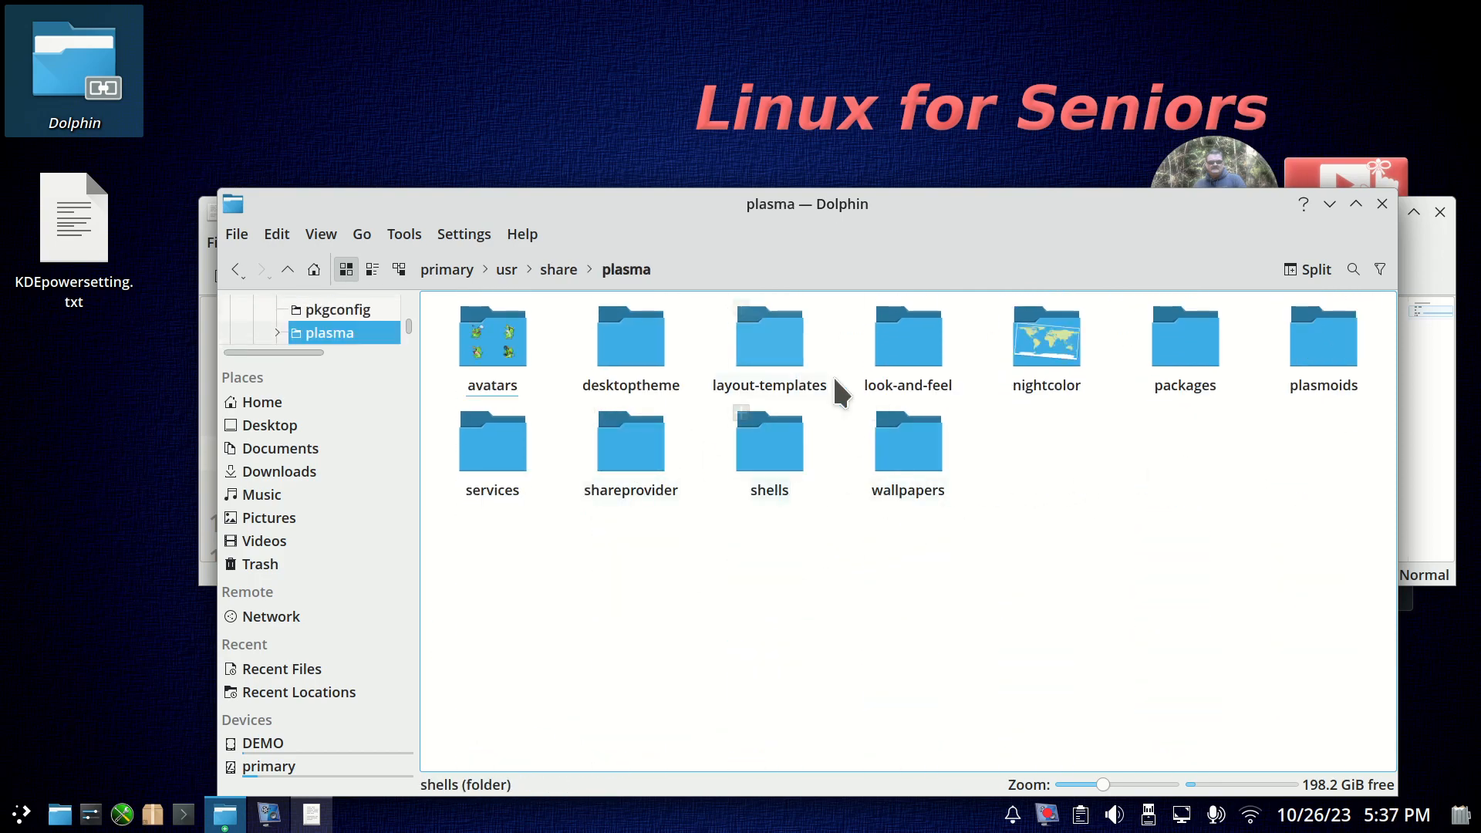
Go into look-and-feel/org.kde.breeze.desktop/contents/logout and open Logout.qml.
{"action": "double_click", "coordinate": [914, 343]}
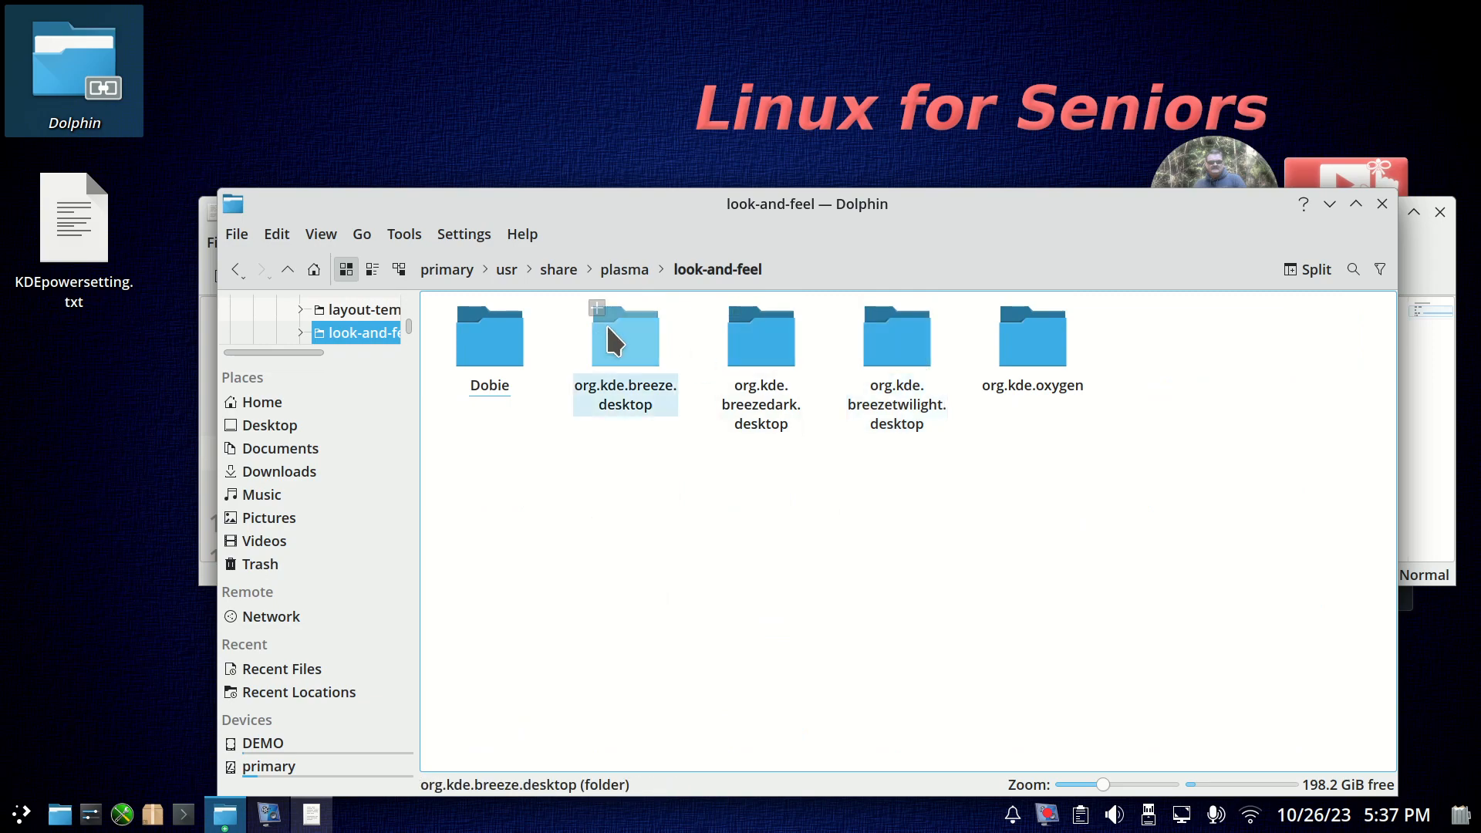
{"action": "double_click", "coordinate": [598, 343]}
{"action": "double_click", "coordinate": [494, 347]}
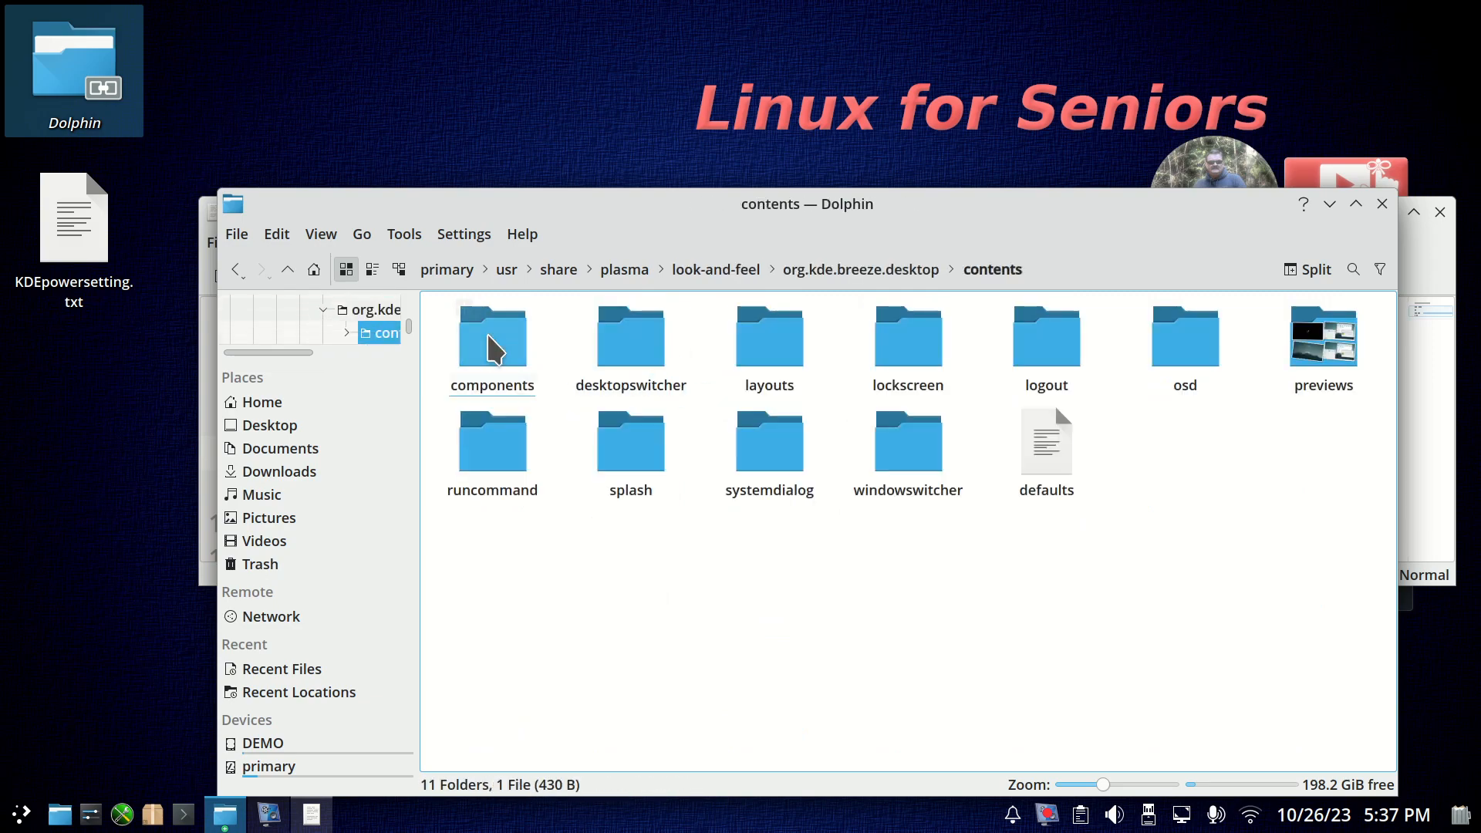
{"action": "double_click", "coordinate": [1017, 370]}
{"action": "left_click", "coordinate": [487, 342]}
{"action": "double_click", "coordinate": [486, 339]}
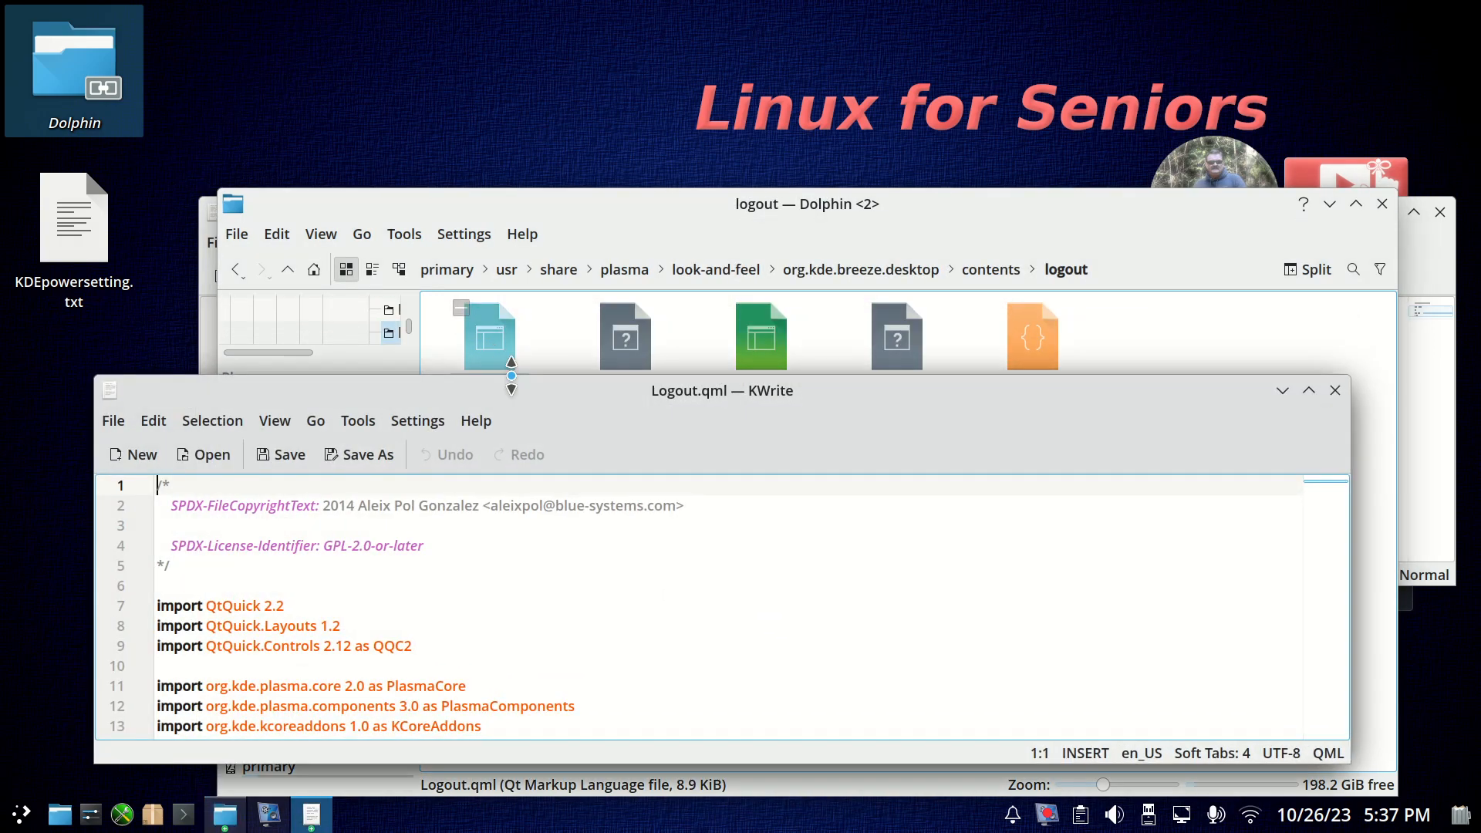
Move the file manager down and the KDEpowersetting.txt notes up, and reread the noted path, line range and timeout hint.
{"action": "left_click_drag", "start_coordinate": [697, 211], "coordinate": [697, 294]}
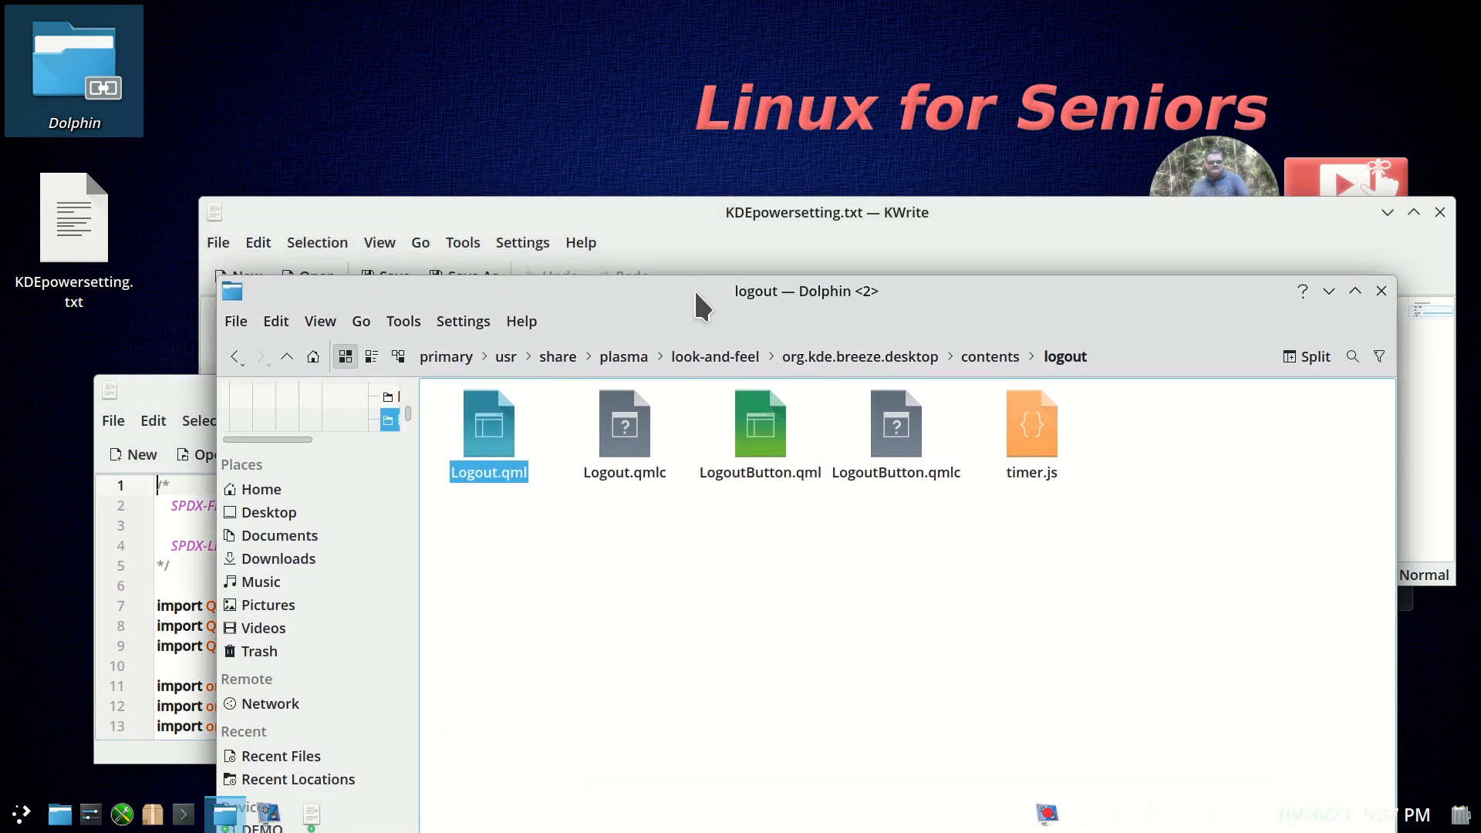
{"action": "left_click_drag", "start_coordinate": [715, 218], "coordinate": [724, 15]}
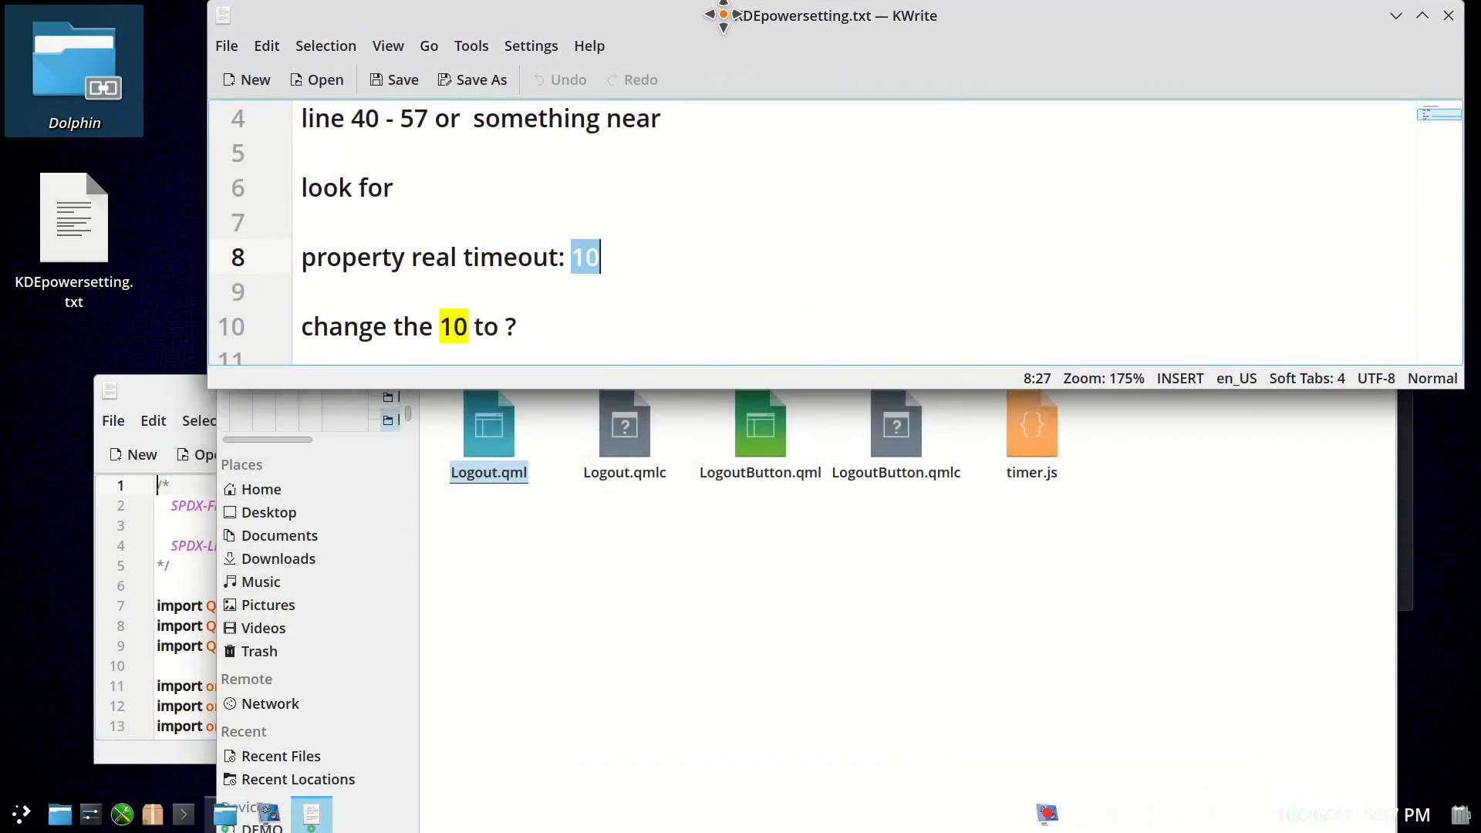
{"action": "scroll", "coordinate": [732, 132], "scroll_direction": "up", "scroll_amount": 1}
{"action": "scroll", "coordinate": [740, 147], "scroll_direction": "down", "scroll_amount": 1}
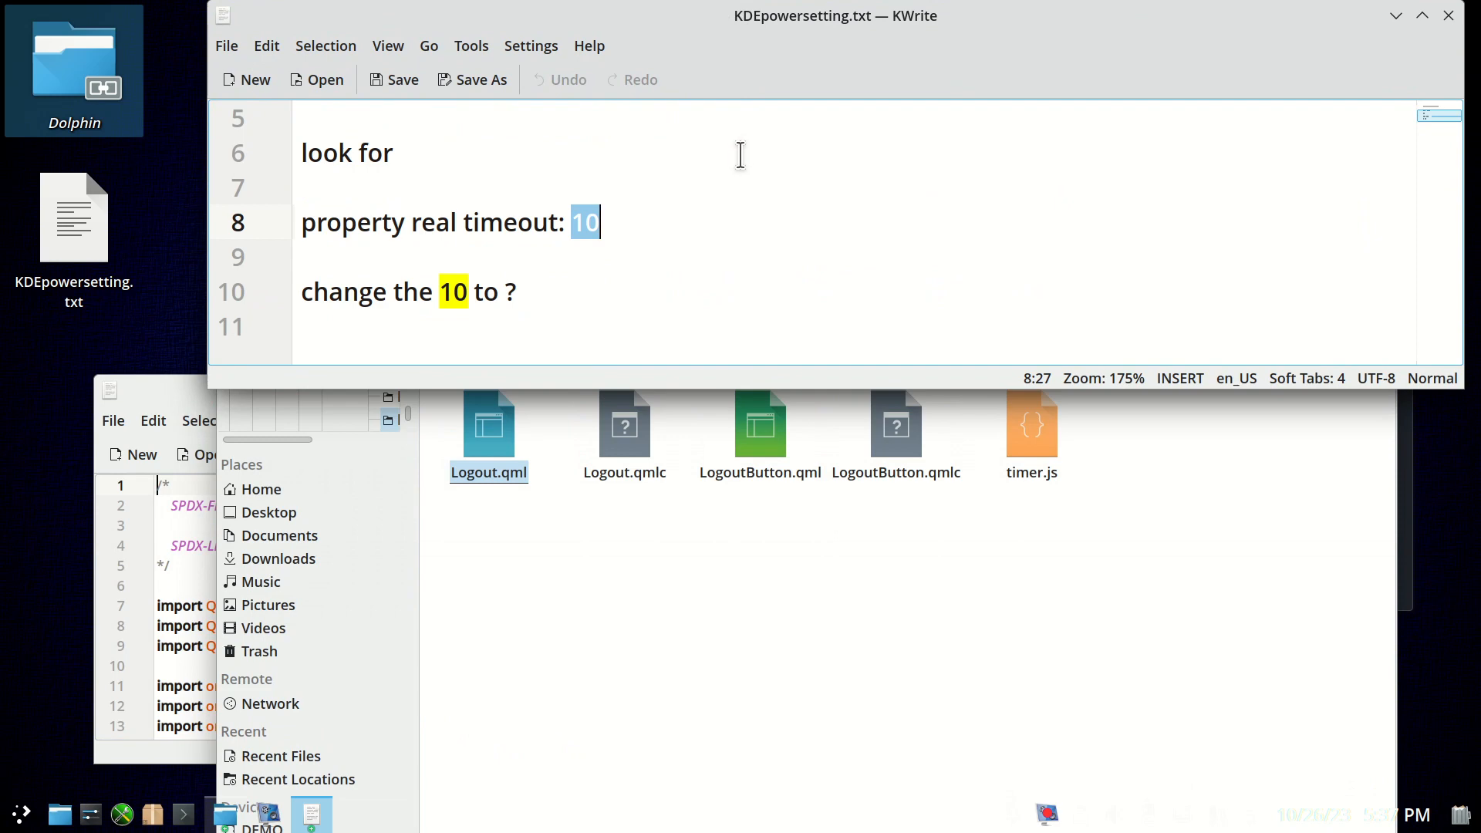
{"action": "scroll", "coordinate": [739, 157], "scroll_direction": "up", "scroll_amount": 1}
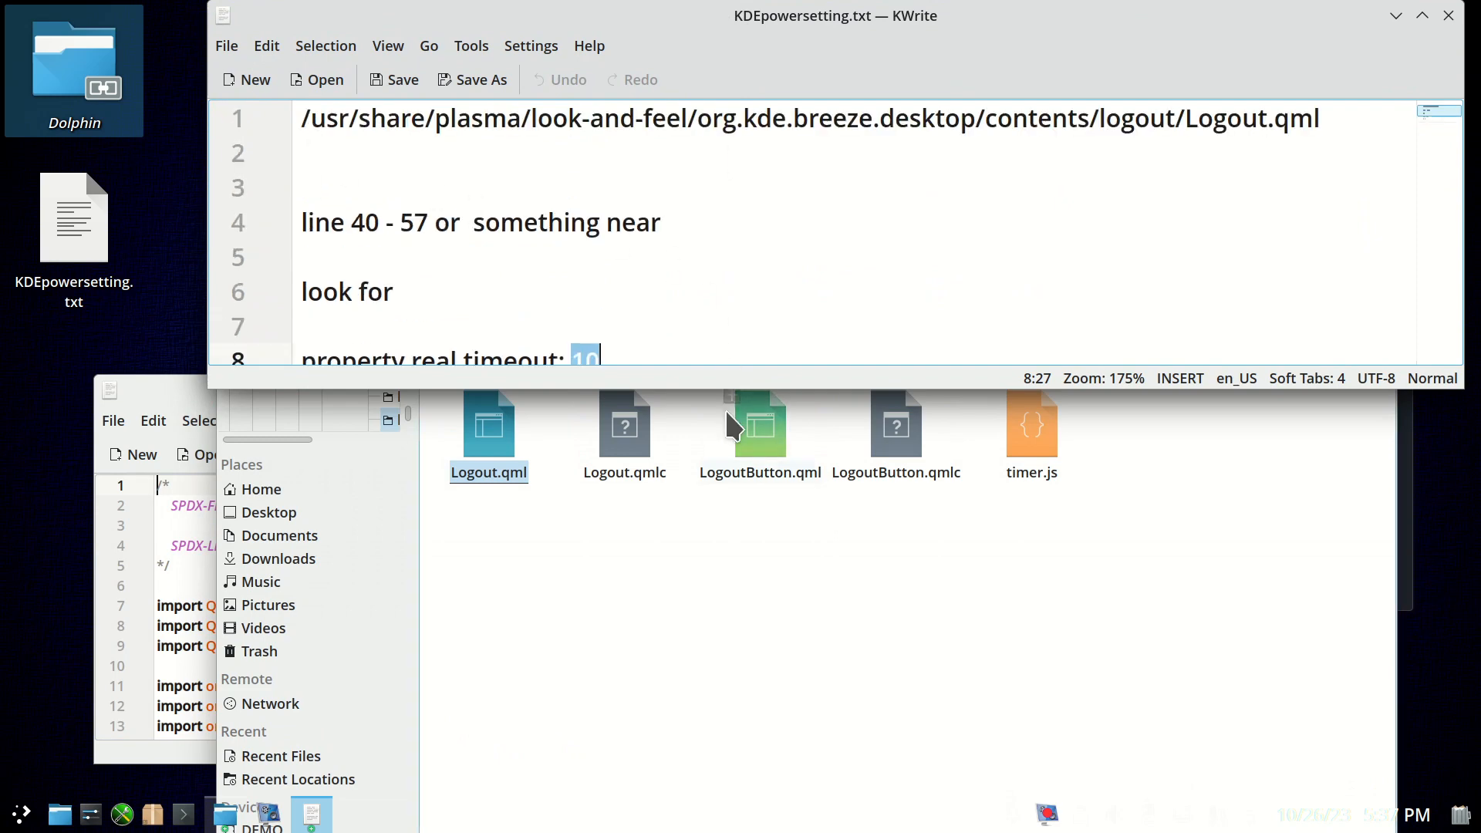
Bring the Logout.qml editor window to the front and reposition it so the path in the notes stays readable.
{"action": "left_click", "coordinate": [687, 631]}
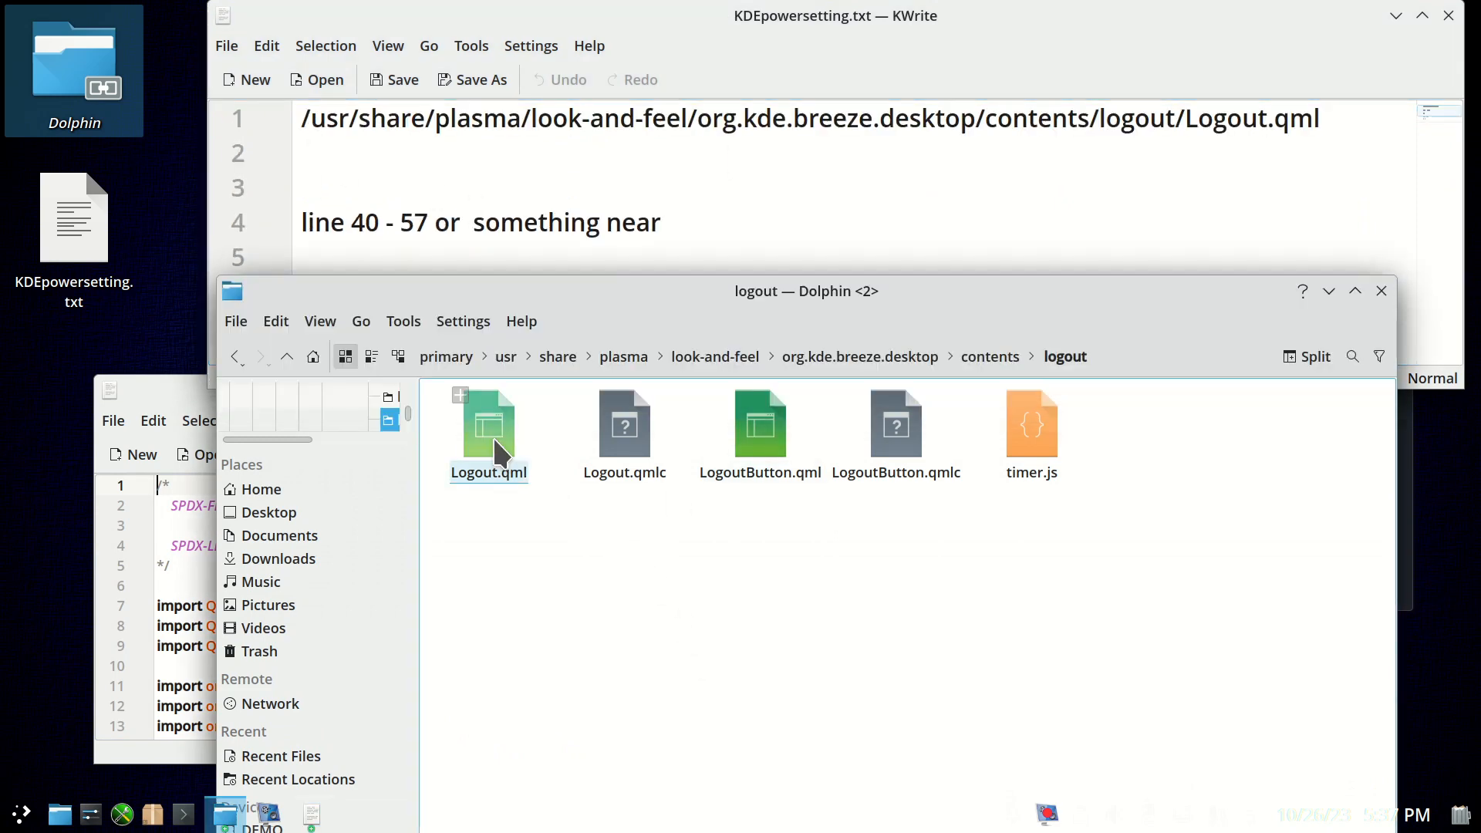
{"action": "left_click", "coordinate": [165, 392]}
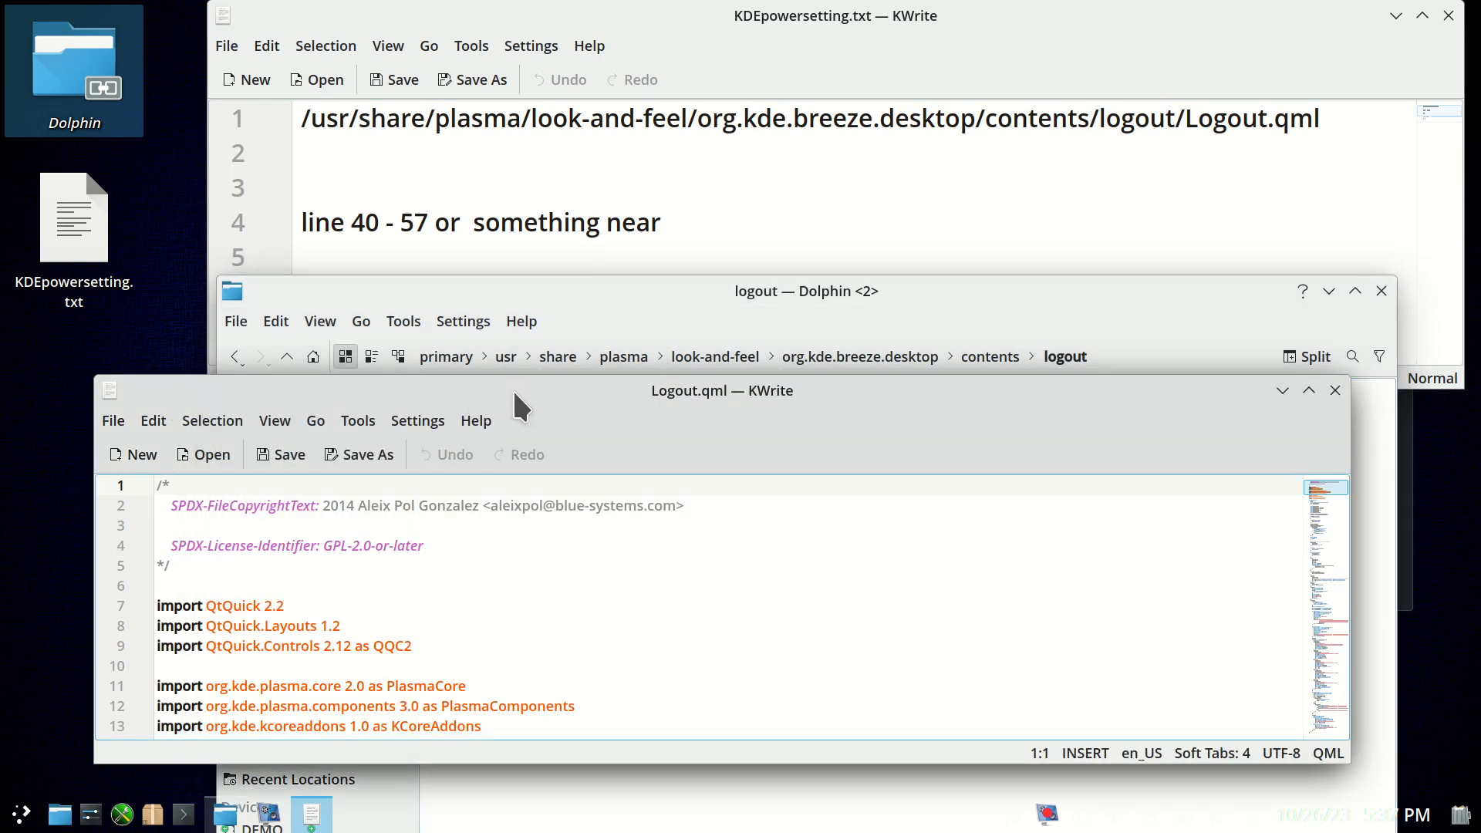
{"action": "left_click_drag", "start_coordinate": [512, 387], "coordinate": [759, 513]}
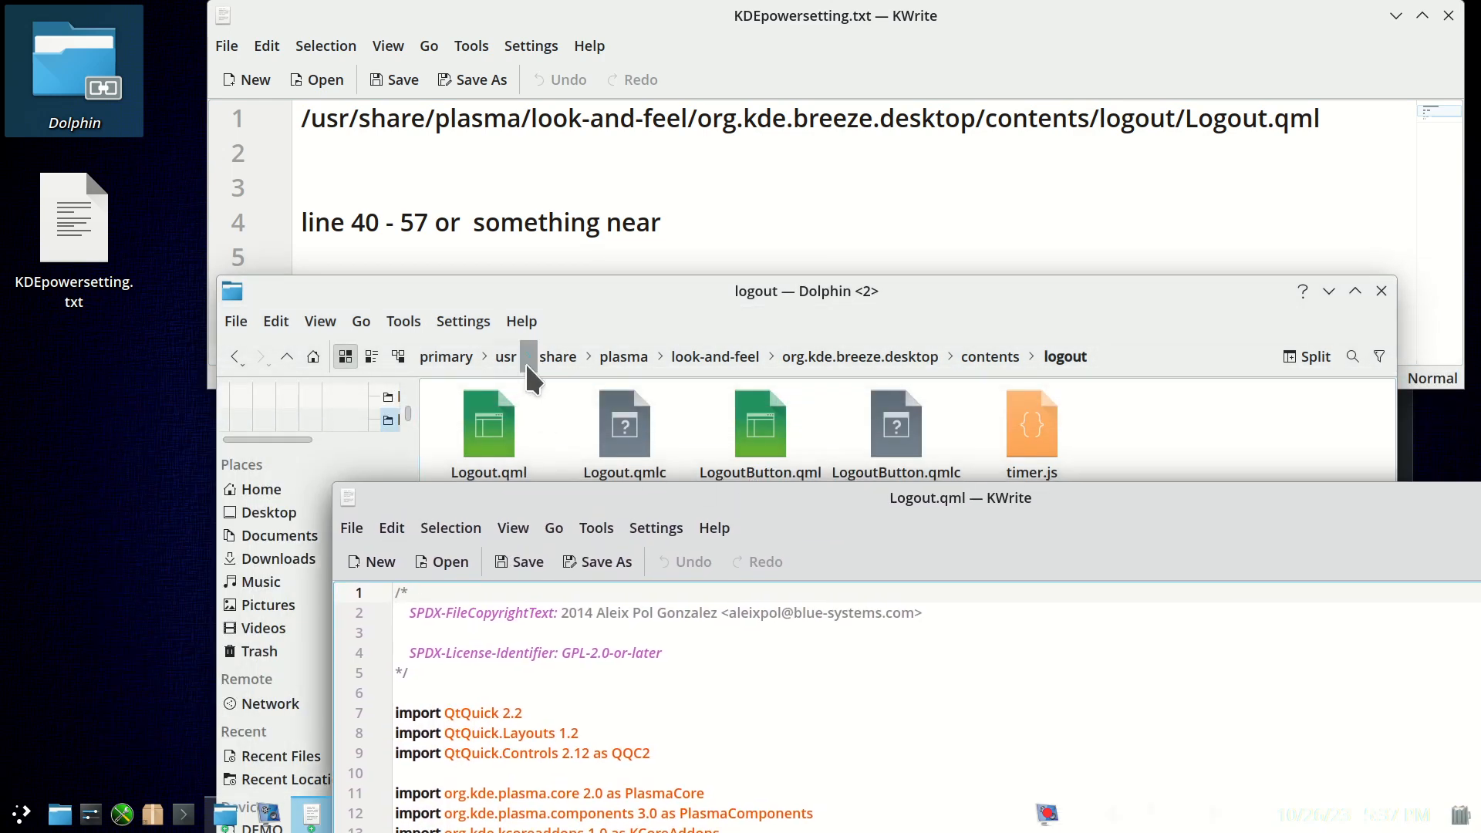
{"action": "left_click_drag", "start_coordinate": [839, 489], "coordinate": [907, 321]}
Find the "property real timeout" line in Logout.qml, place the cursor at its number and enlarge the text.
{"action": "scroll", "coordinate": [637, 506], "scroll_direction": "down", "scroll_amount": 8}
{"action": "scroll", "coordinate": [660, 538], "scroll_direction": "down", "scroll_amount": 4}
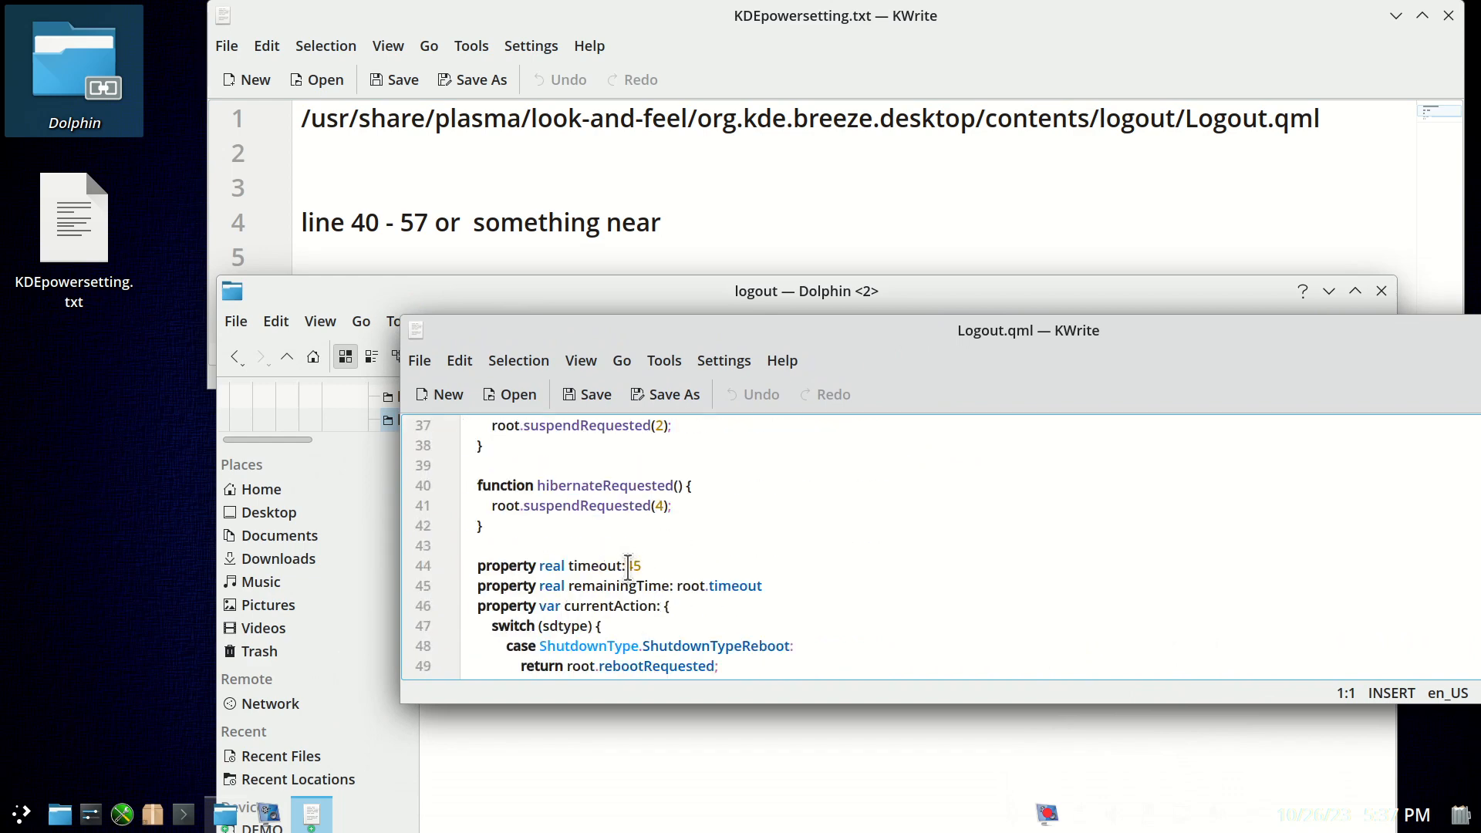
{"action": "left_click", "coordinate": [629, 566]}
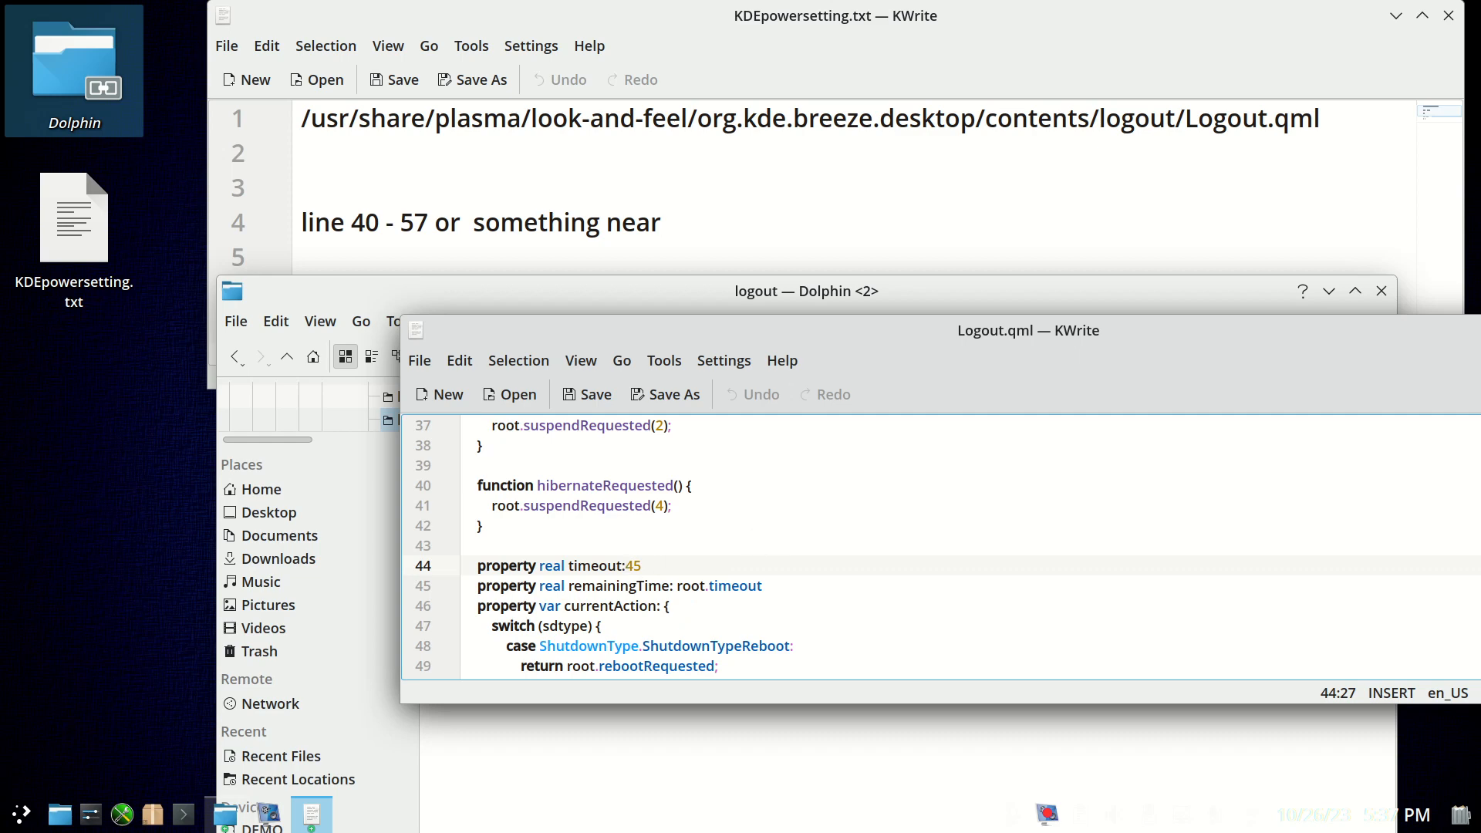
{"action": "scroll", "coordinate": [764, 463], "scroll_direction": "up", "scroll_amount": 5, "text": "ctrl"}
{"action": "scroll", "coordinate": [756, 542], "scroll_direction": "down", "scroll_amount": 2}
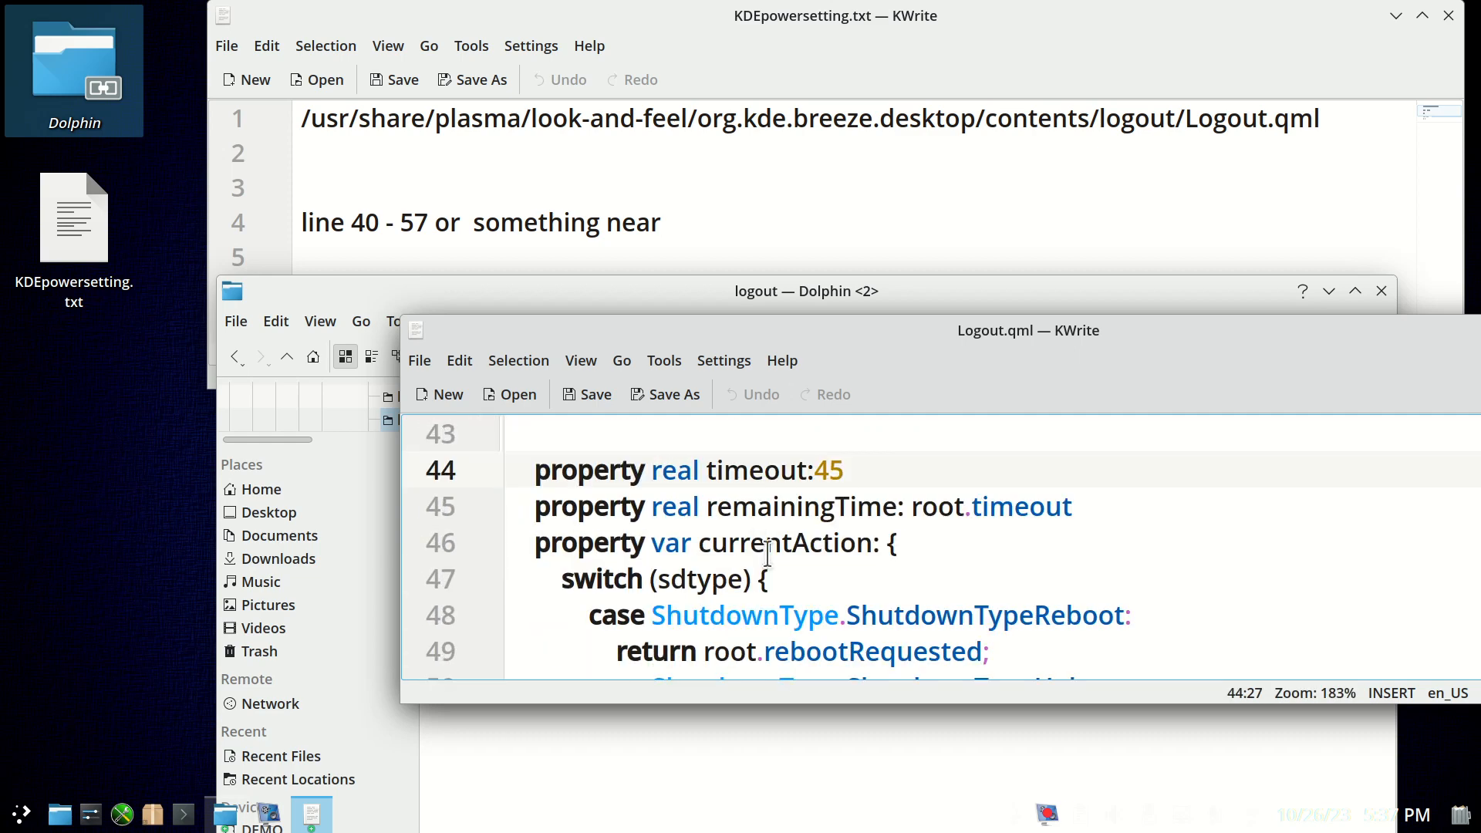
{"action": "scroll", "coordinate": [797, 580], "scroll_direction": "up", "scroll_amount": 2, "text": "ctrl"}
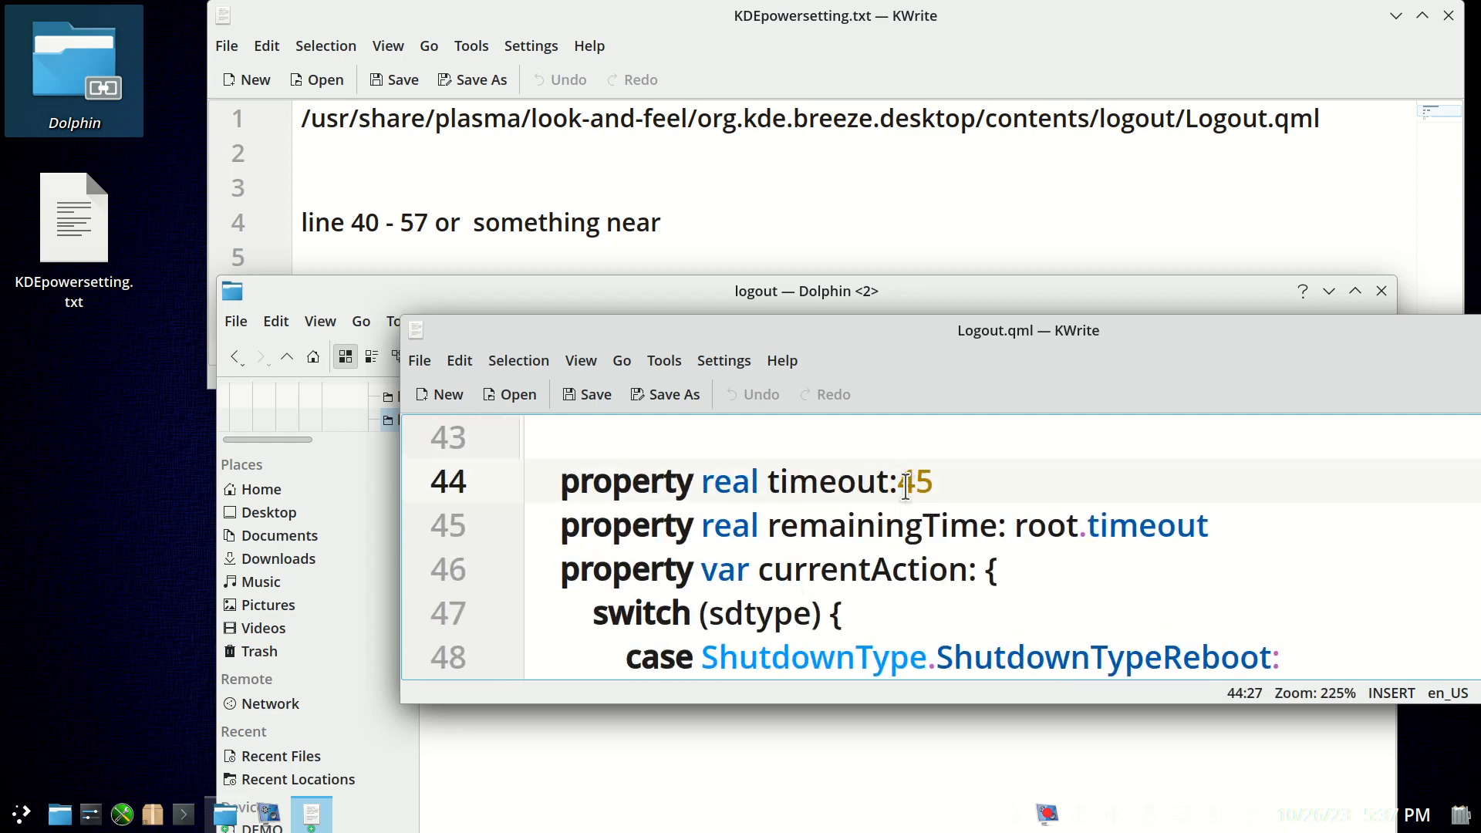
Set the "property real timeout" value to 11 and save Logout.qml, authenticating with the root password.
{"action": "left_click_drag", "start_coordinate": [906, 485], "coordinate": [935, 482]}
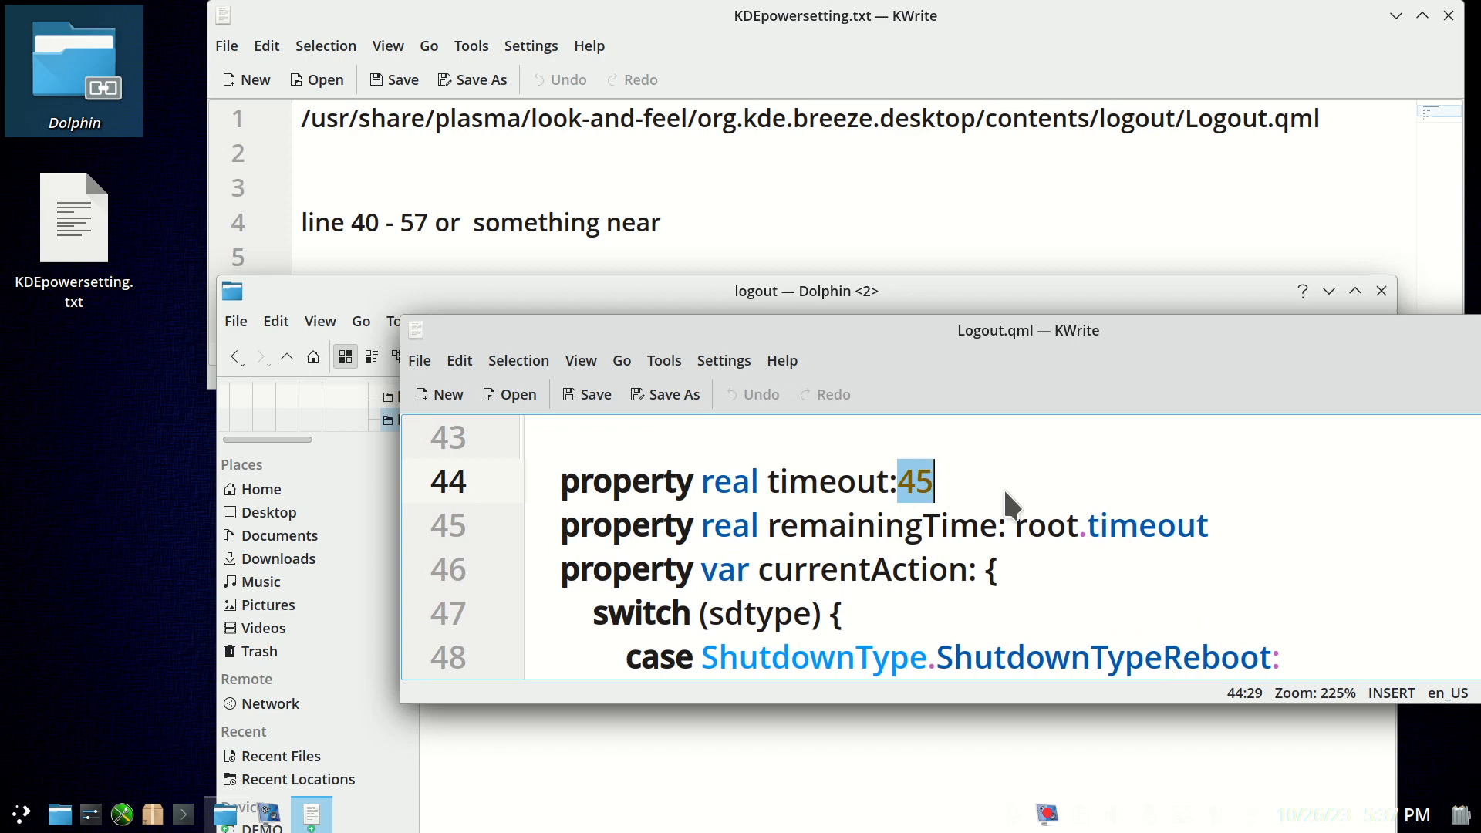
{"action": "type", "text": "11"}
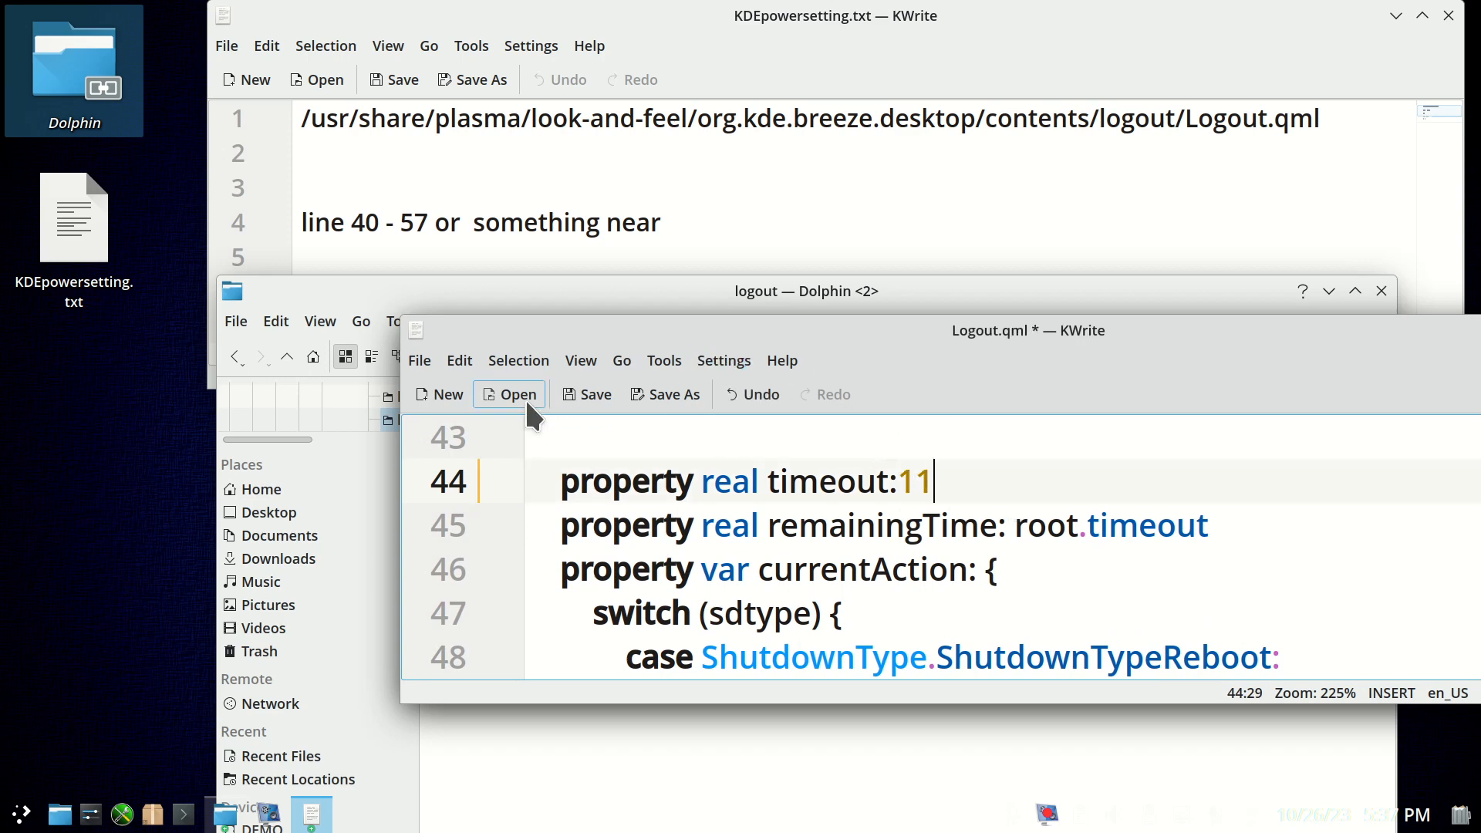
{"action": "left_click", "coordinate": [576, 392]}
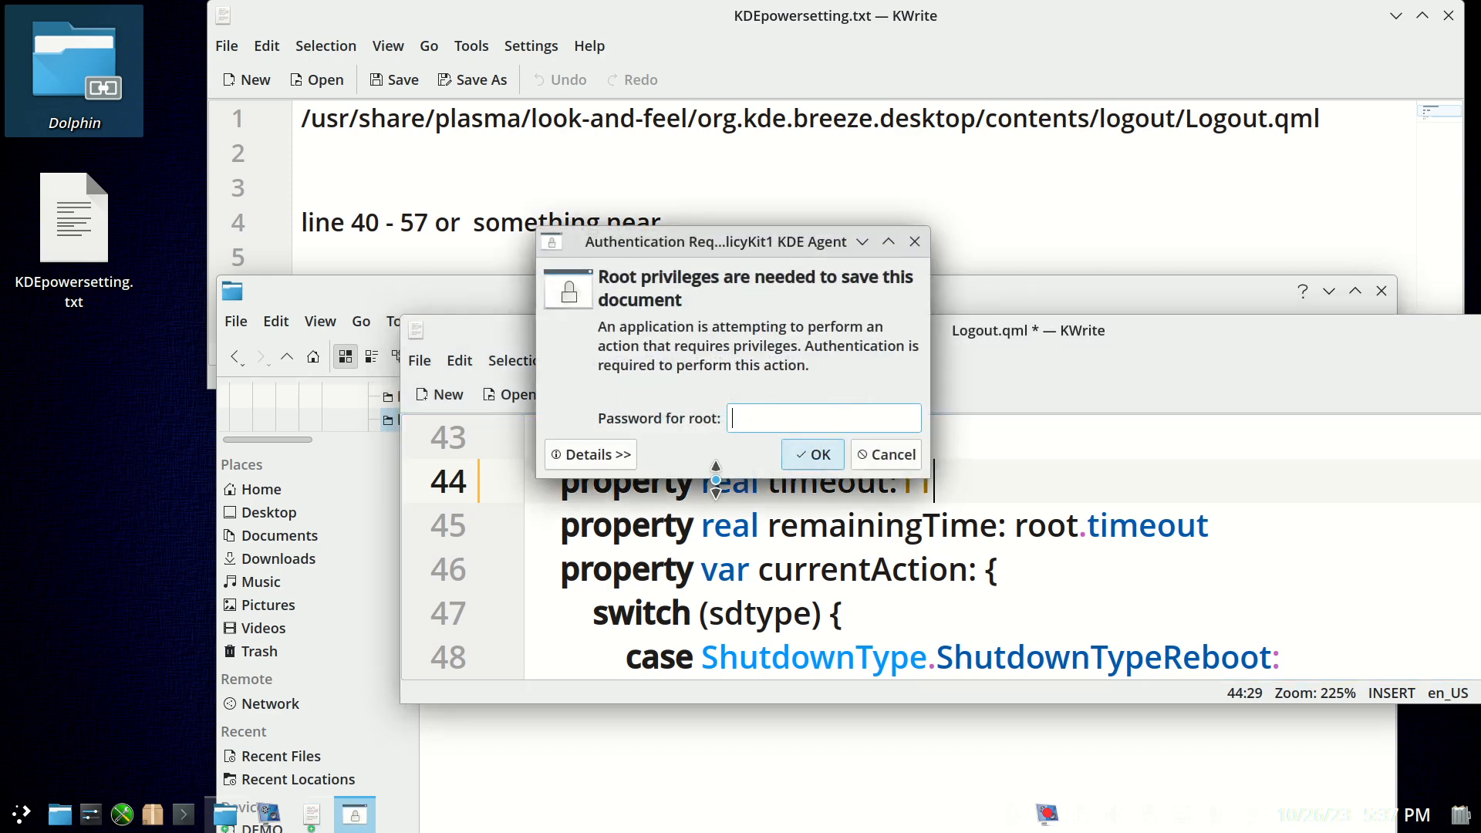
{"action": "key", "text": "Return"}
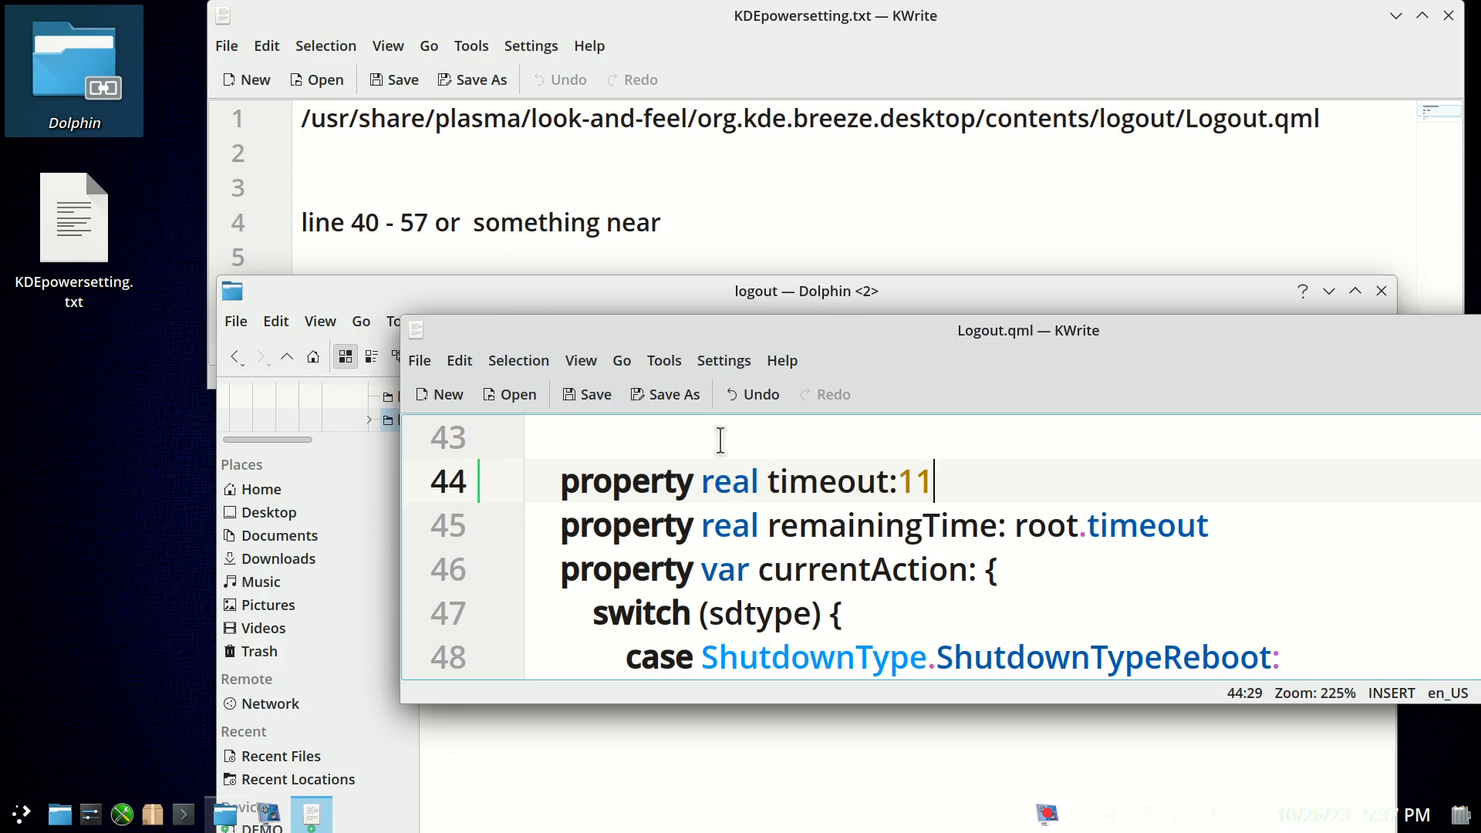
Move the Logout.qml window fully into view, close it, and close the file manager window showing the logout folder.
{"action": "left_click_drag", "start_coordinate": [1340, 347], "coordinate": [1025, 350]}
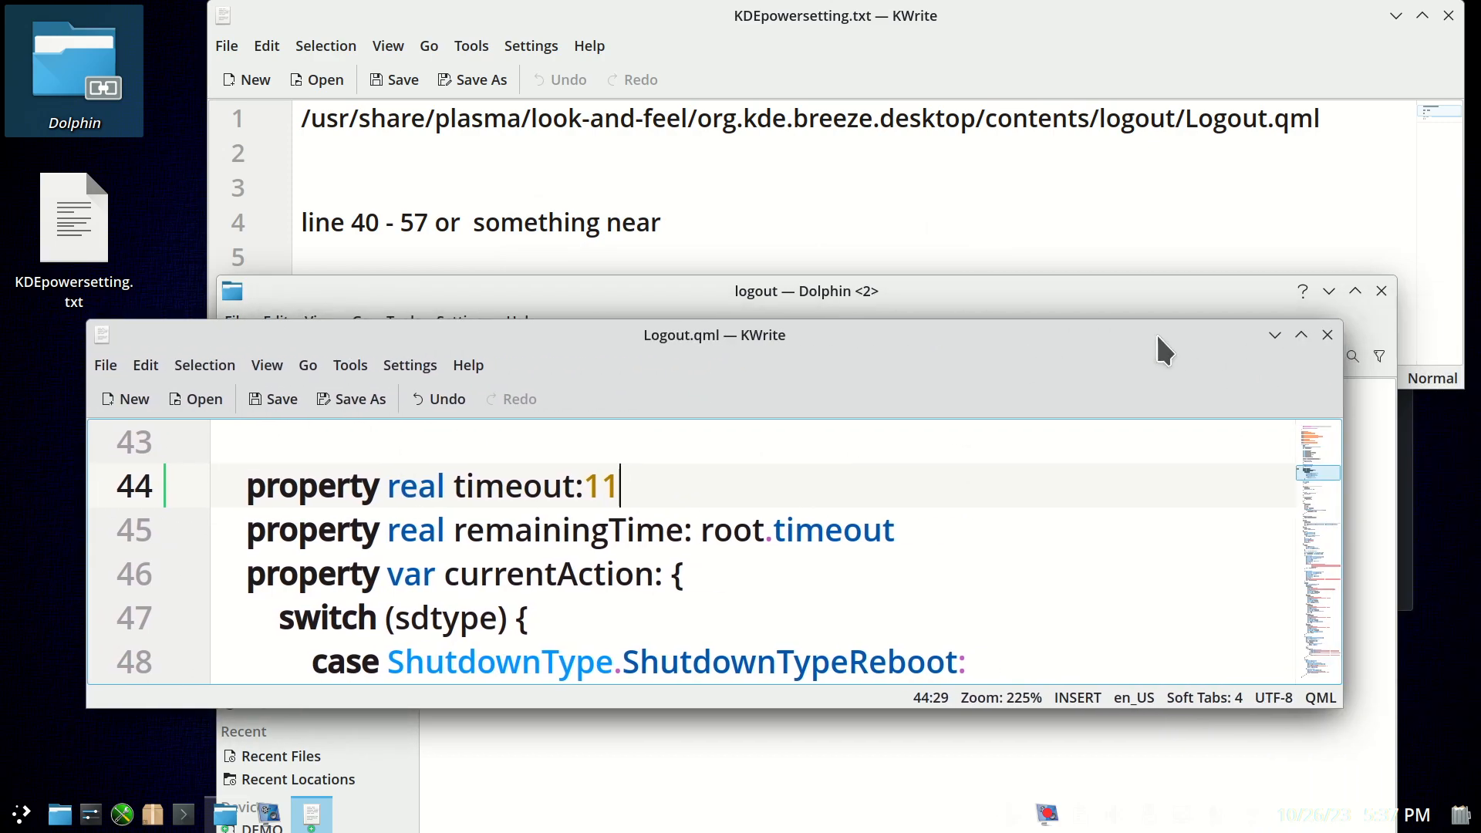
{"action": "left_click", "coordinate": [1328, 335]}
{"action": "left_click", "coordinate": [1380, 291]}
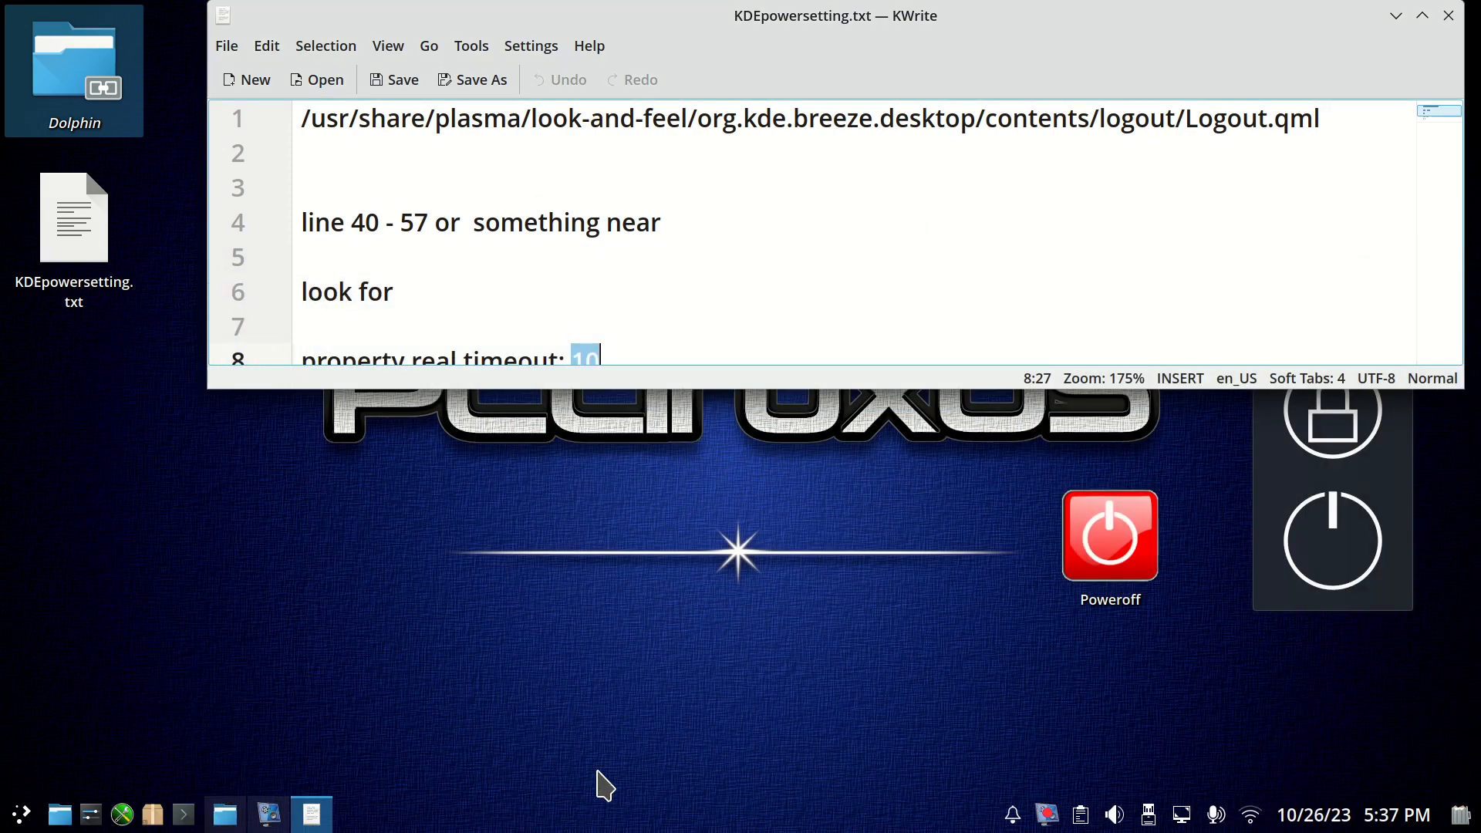
Start a shutdown from the application launcher, check the countdown, and cancel it.
{"action": "left_click", "coordinate": [21, 814]}
{"action": "mouse_move", "coordinate": [124, 745]}
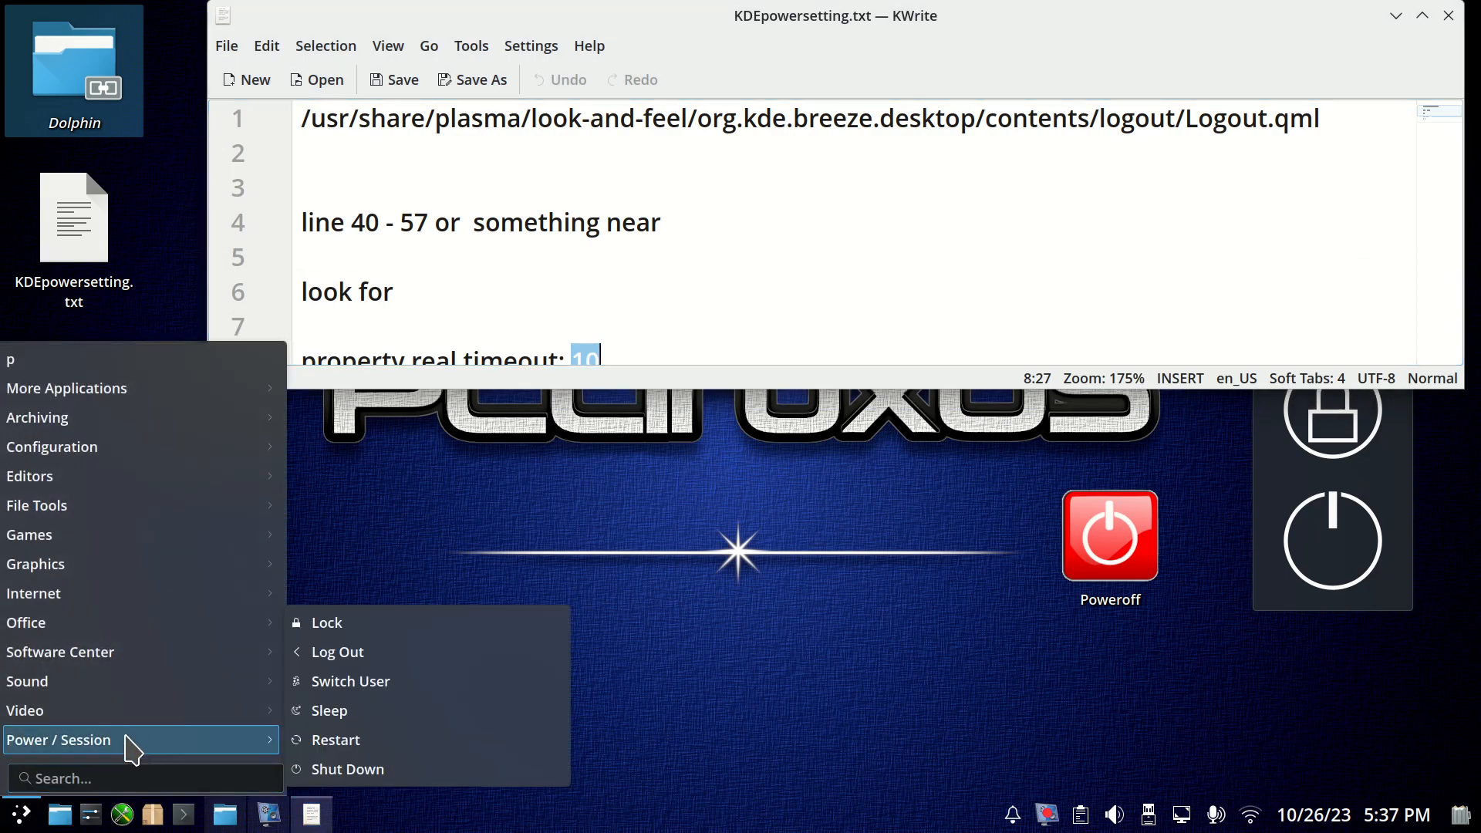
{"action": "left_click", "coordinate": [344, 767]}
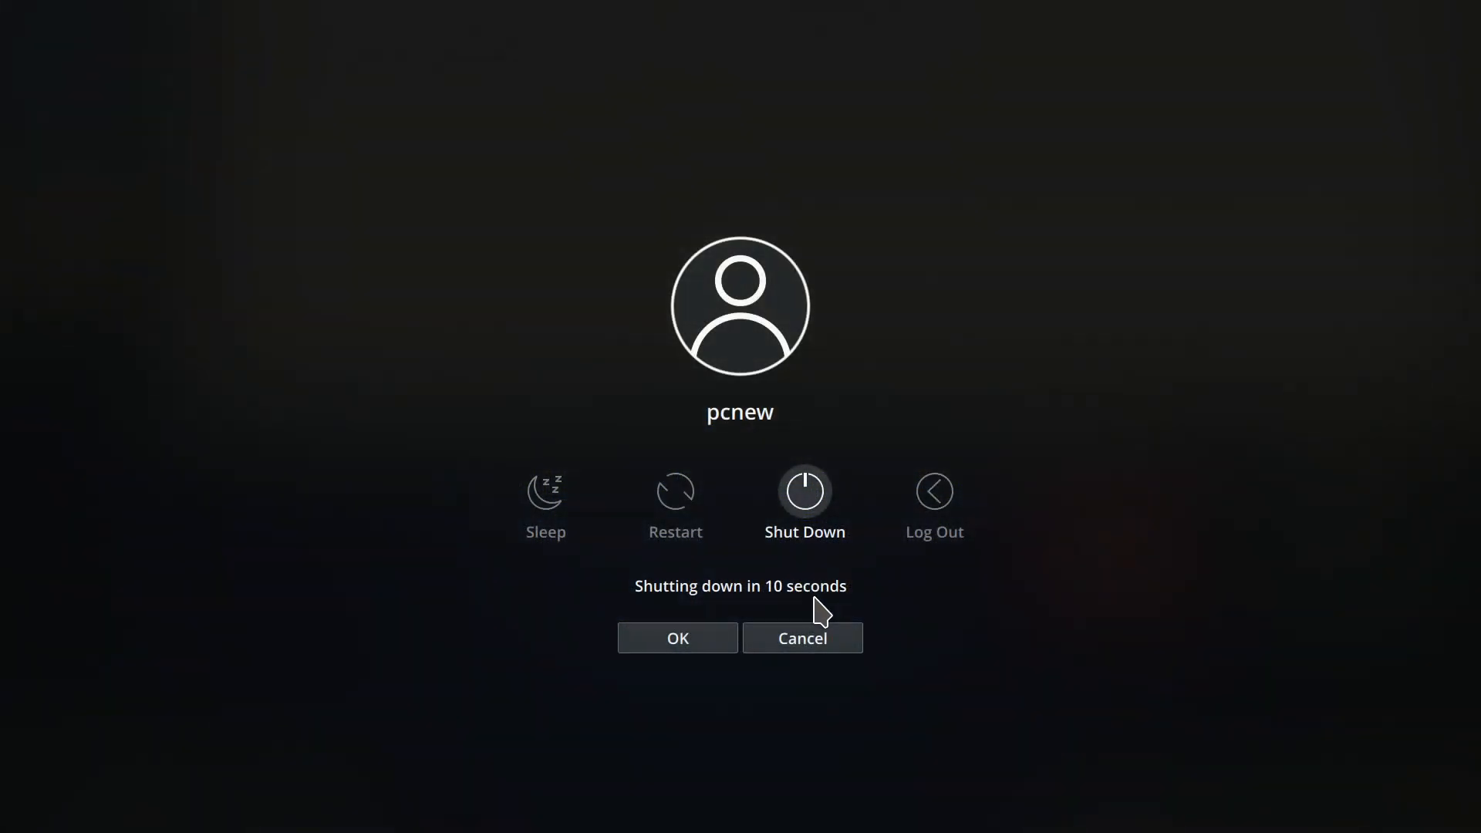
{"action": "left_click", "coordinate": [819, 640]}
Check the countdown twice with the desktop widget's shutdown control, cancelling the shutdown each time.
{"action": "left_click", "coordinate": [1370, 557]}
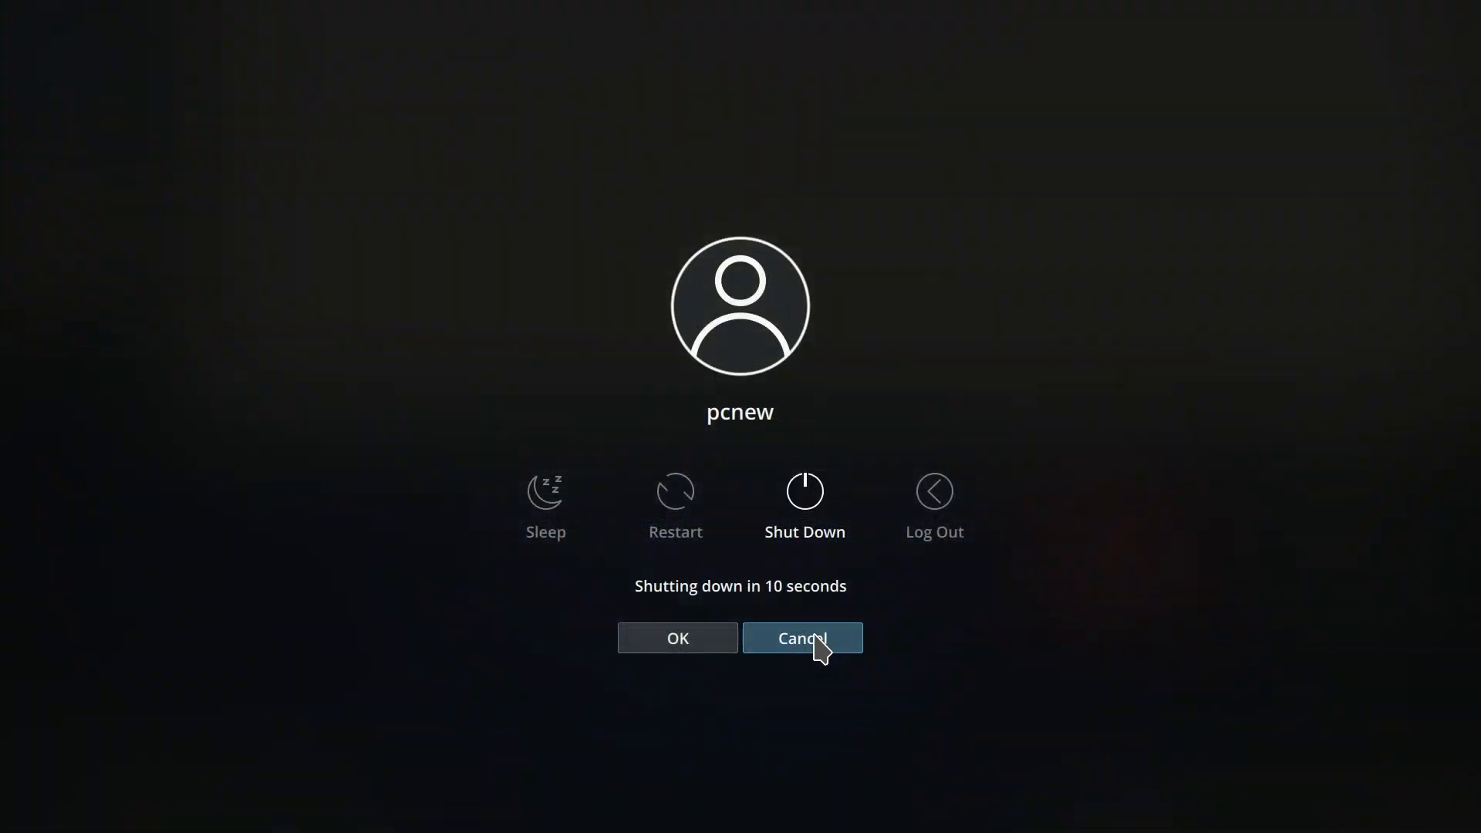
{"action": "left_click", "coordinate": [815, 641]}
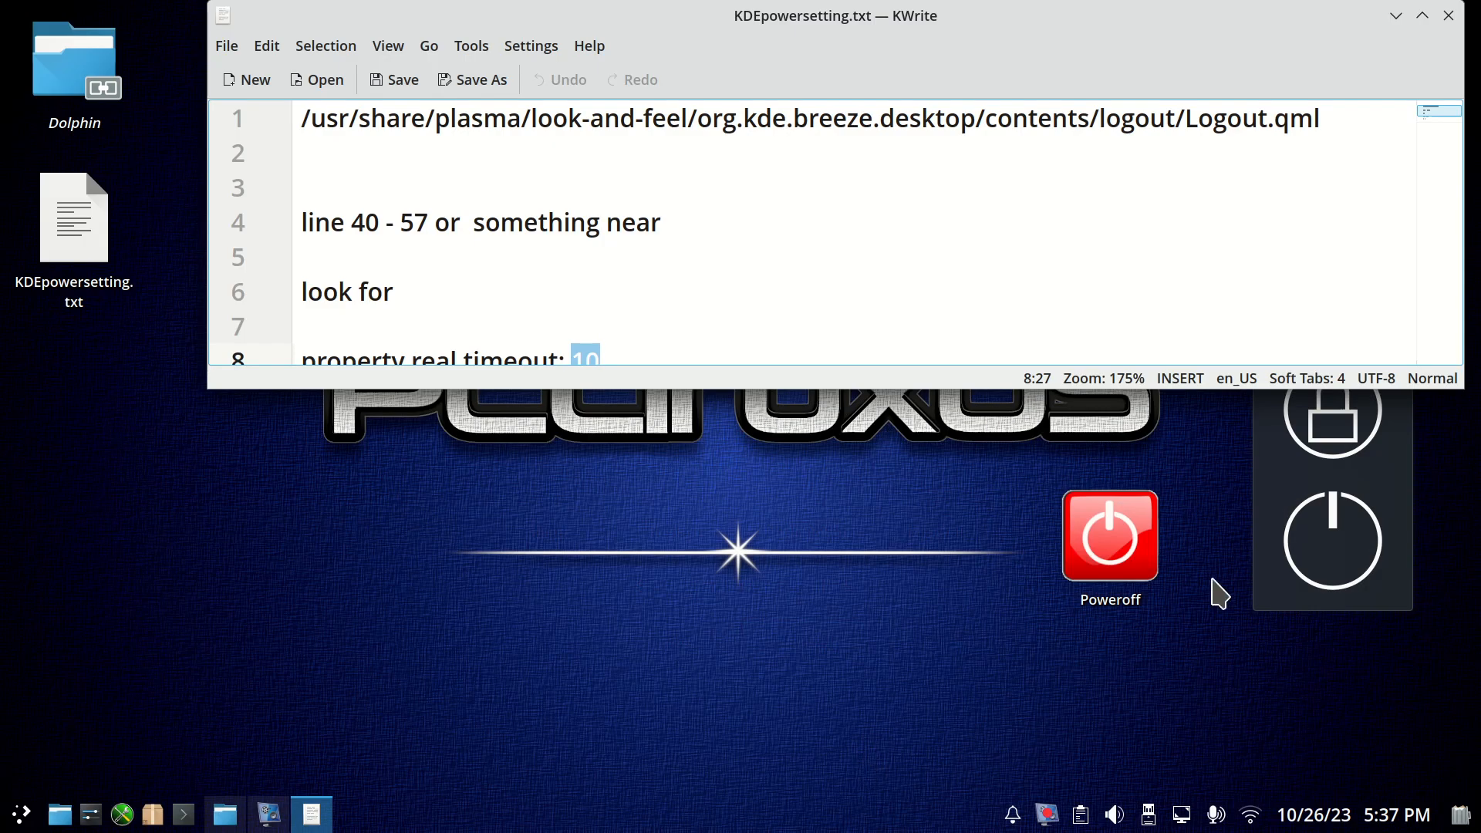
{"action": "left_click", "coordinate": [1345, 544]}
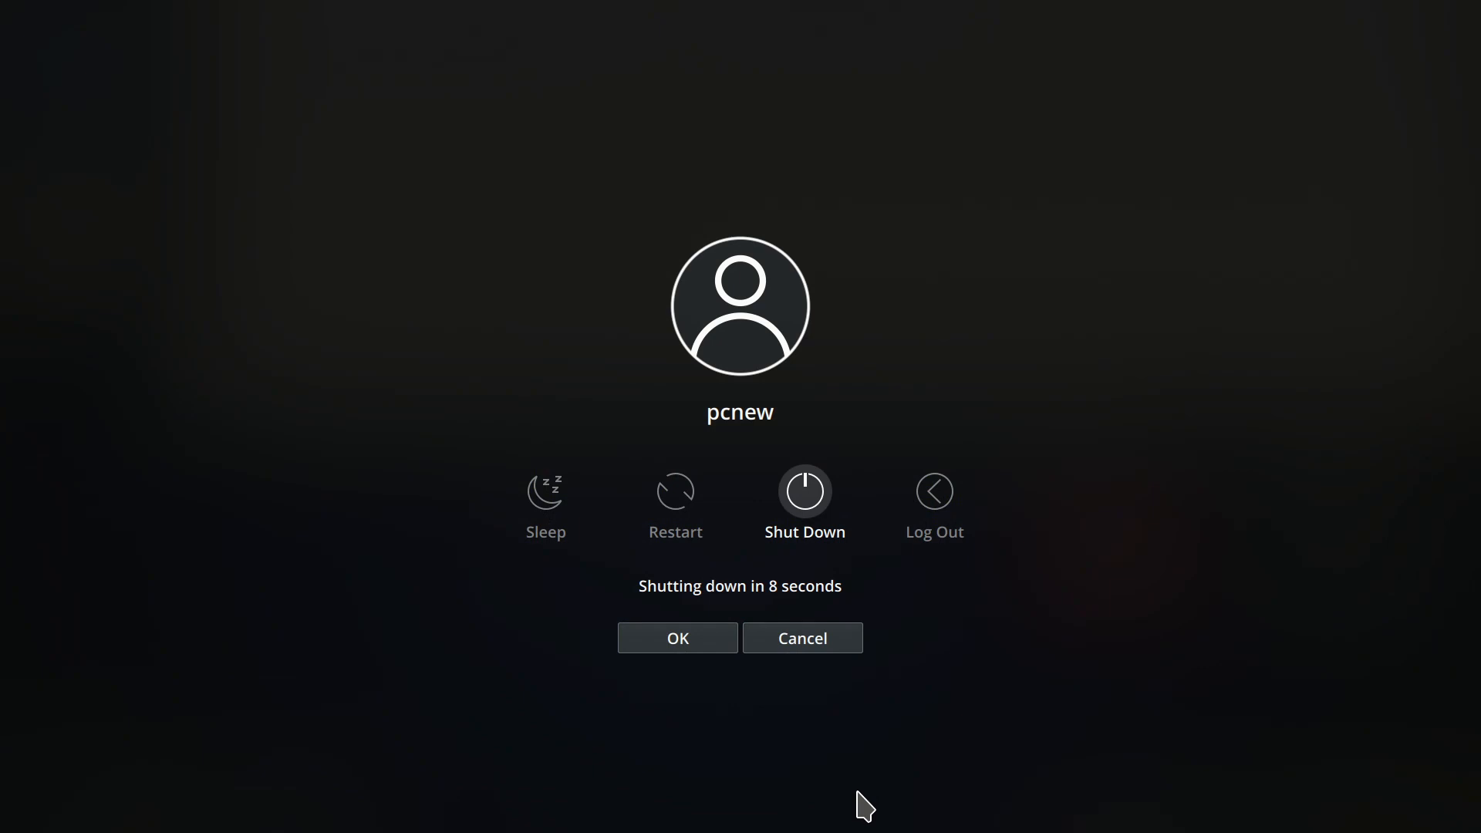
{"action": "left_click", "coordinate": [833, 635]}
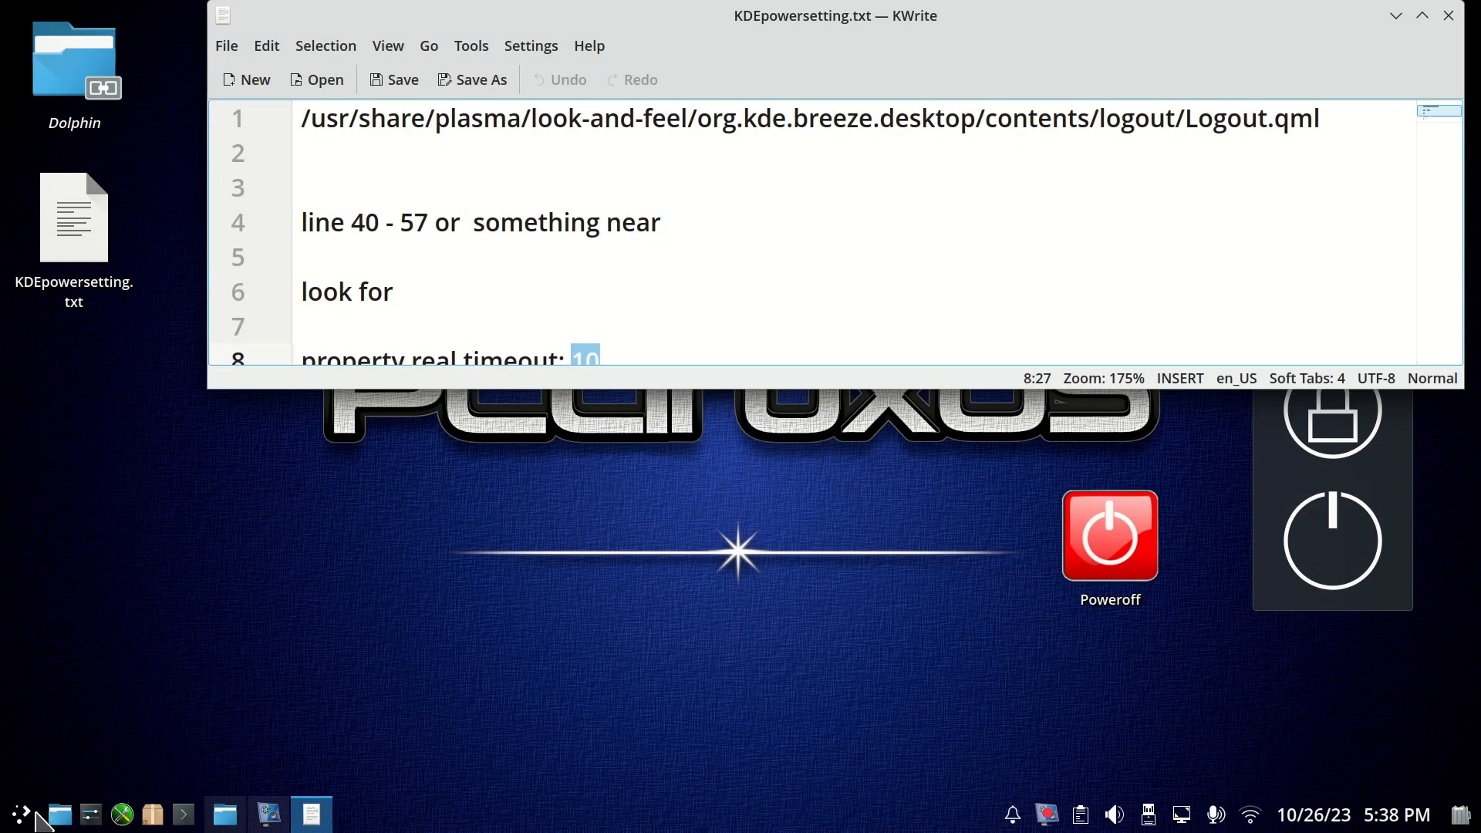
Start the launcher's shutdown again to recheck the countdown and cancel it.
{"action": "left_click", "coordinate": [23, 814]}
{"action": "mouse_move", "coordinate": [165, 755]}
{"action": "left_click", "coordinate": [389, 780]}
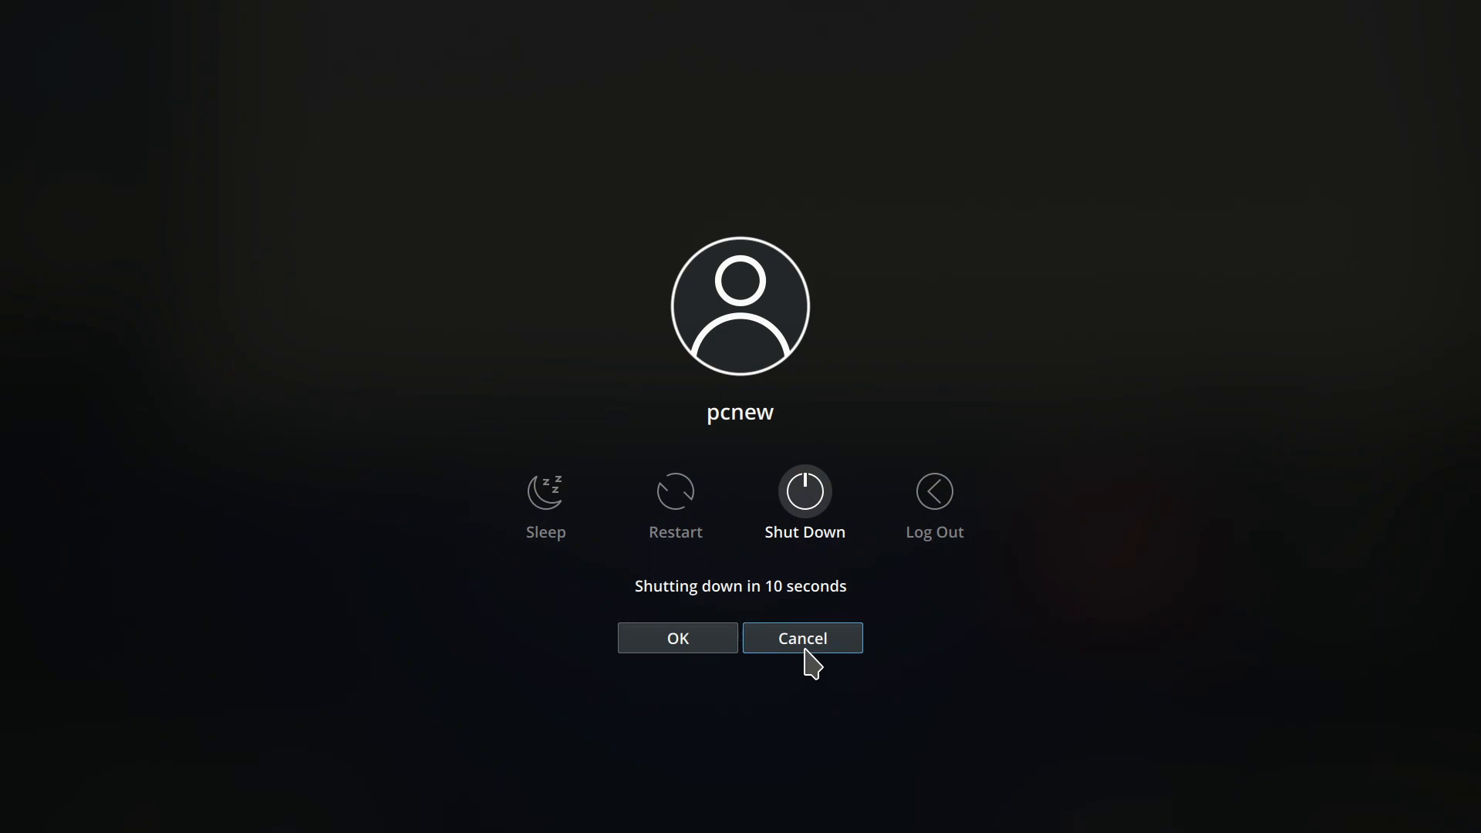
{"action": "left_click", "coordinate": [806, 650]}
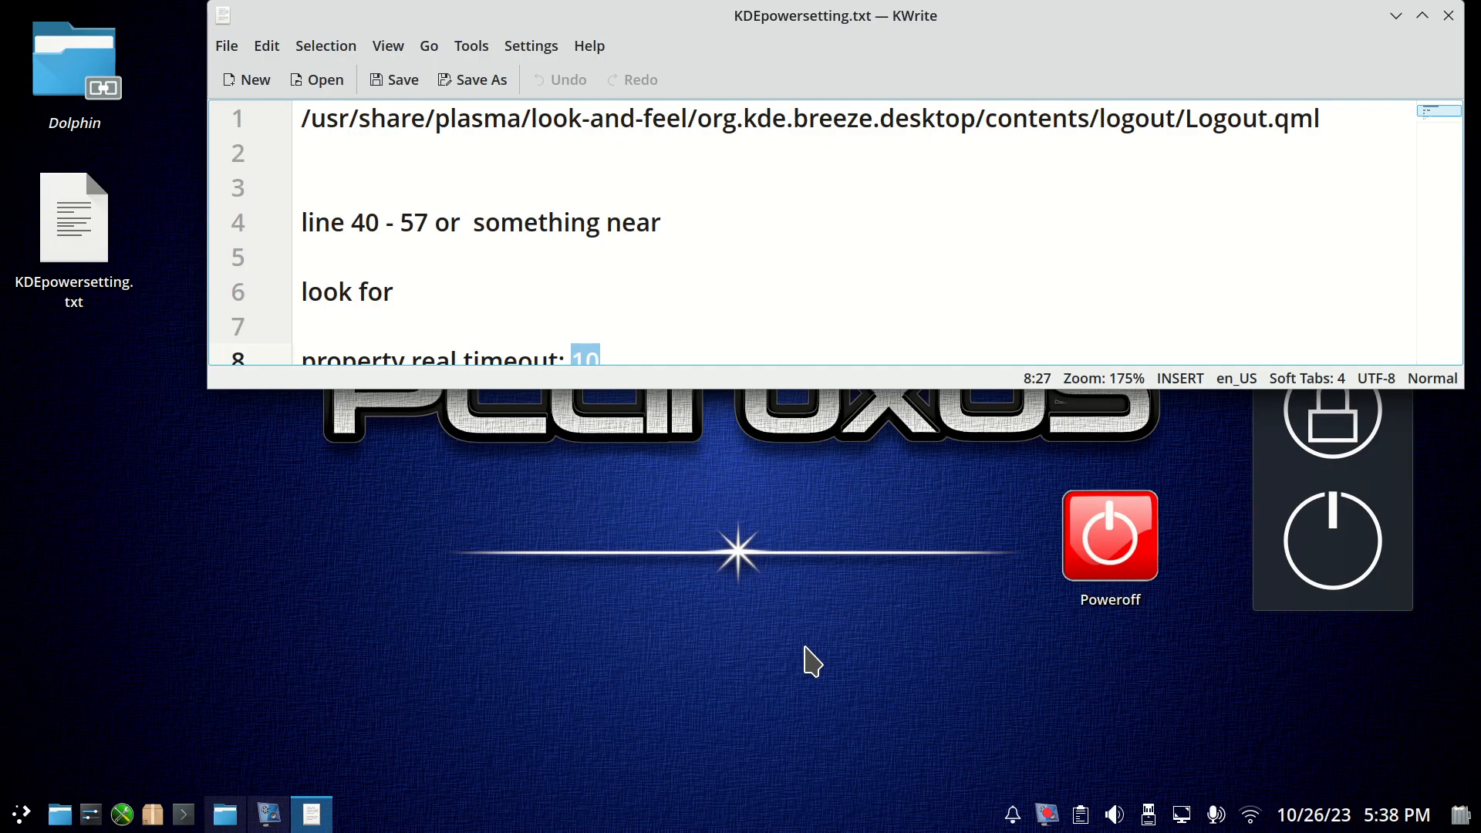
Move the KDEpowersetting.txt notes window down and close it.
{"action": "left_click_drag", "start_coordinate": [1242, 50], "coordinate": [991, 140]}
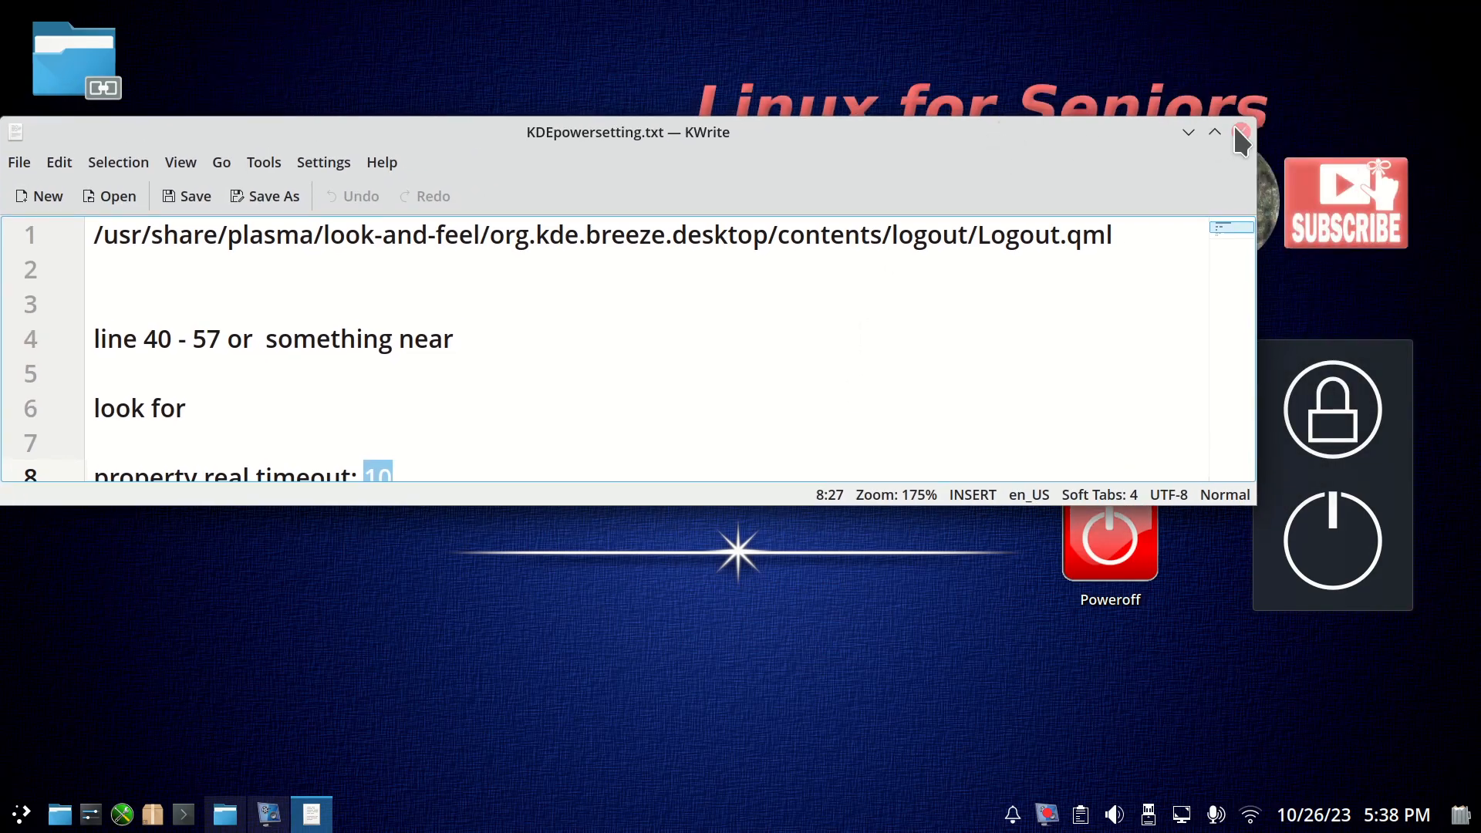
{"action": "left_click", "coordinate": [1241, 132]}
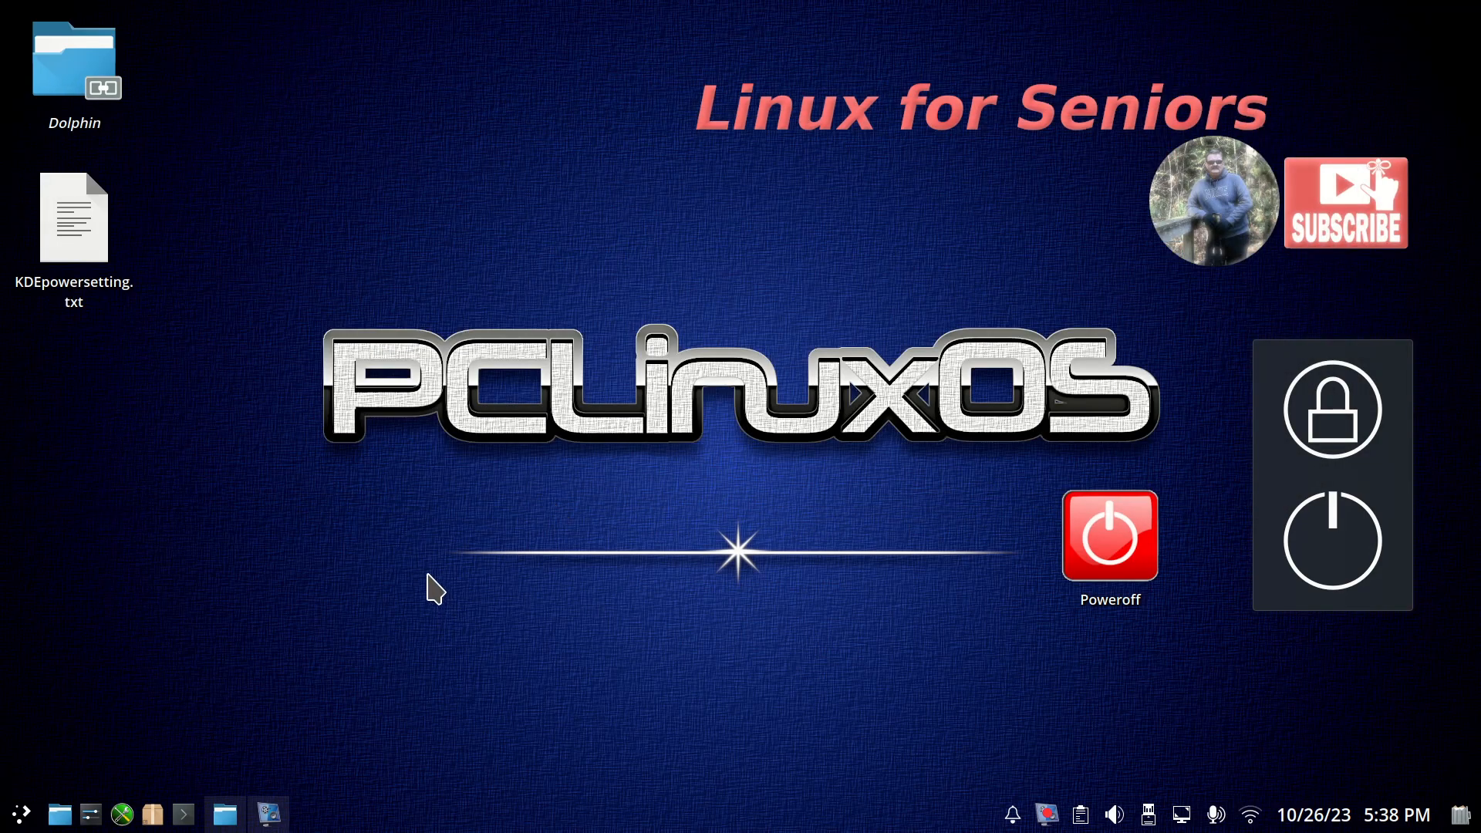